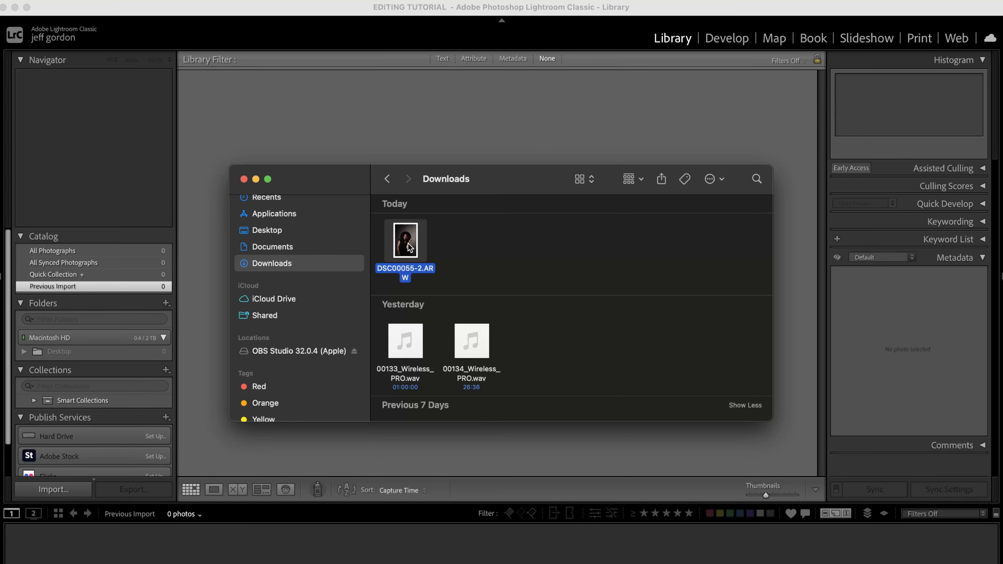
Import the raw photo DSC00055-2.ARW from Downloads into the catalog and open it in the Develop module.
{"action": "left_click_drag", "start_coordinate": [409, 247], "coordinate": [457, 125]}
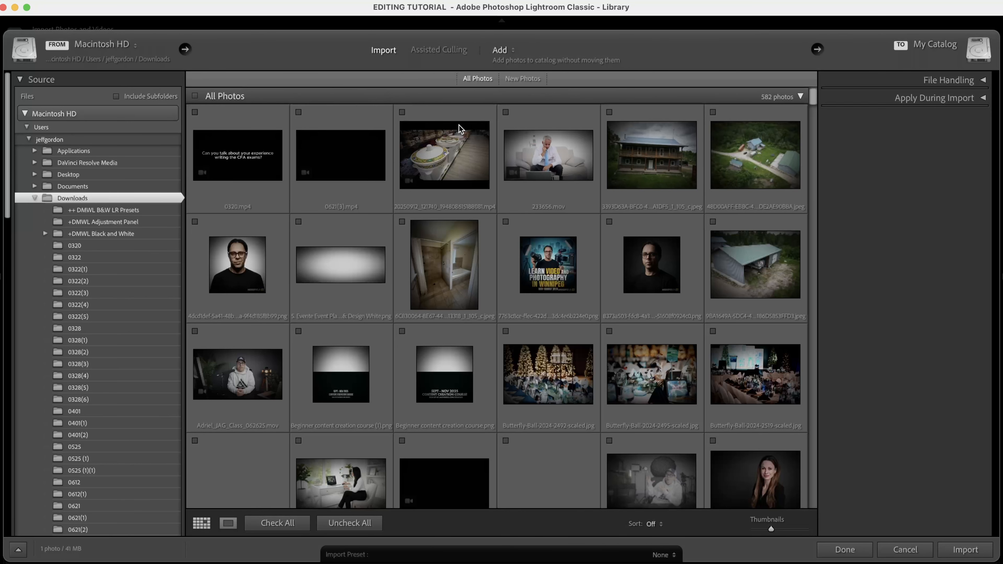
{"action": "left_click", "coordinate": [966, 549]}
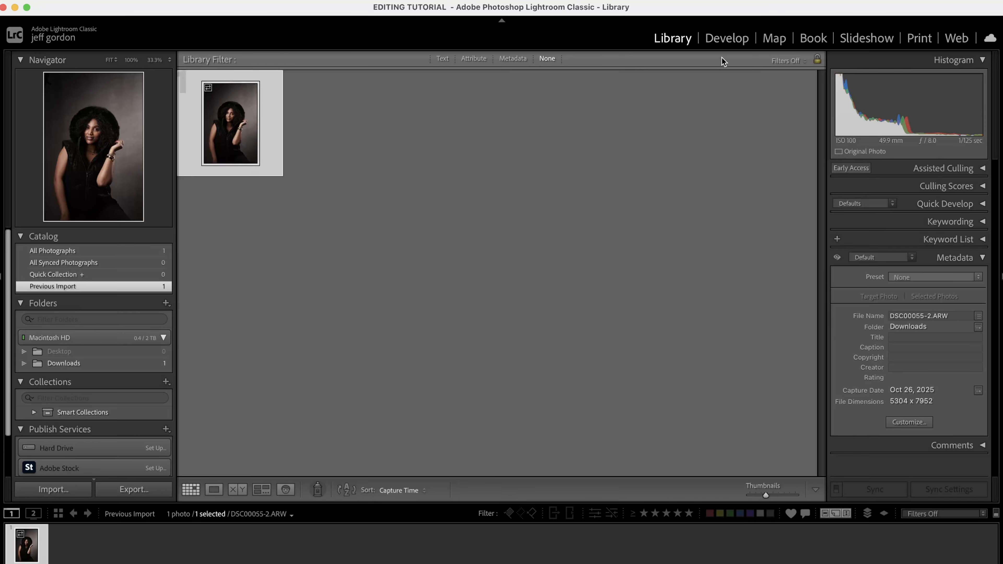
{"action": "left_click", "coordinate": [724, 40]}
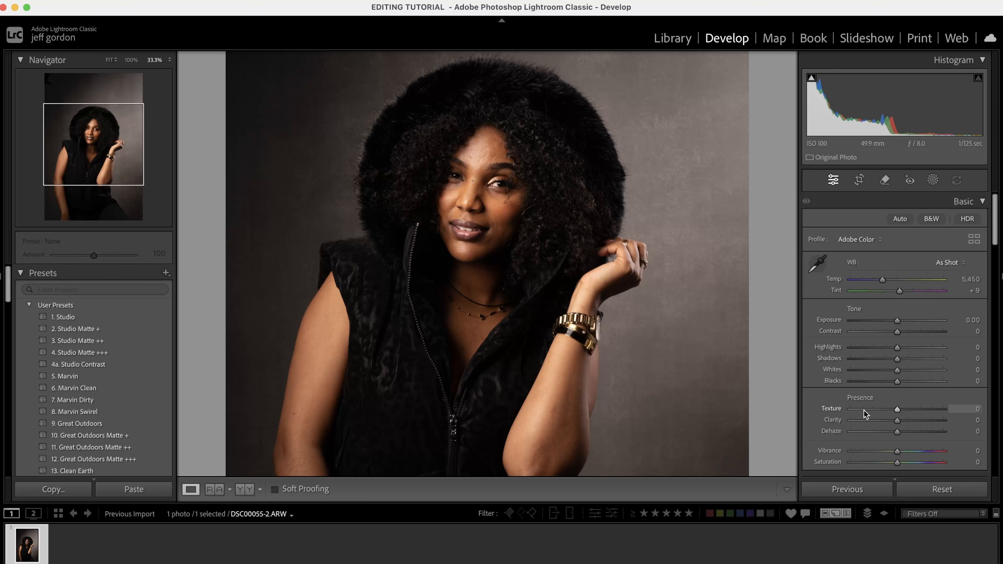
{"action": "scroll", "coordinate": [867, 439], "scroll_direction": "down", "scroll_amount": 5}
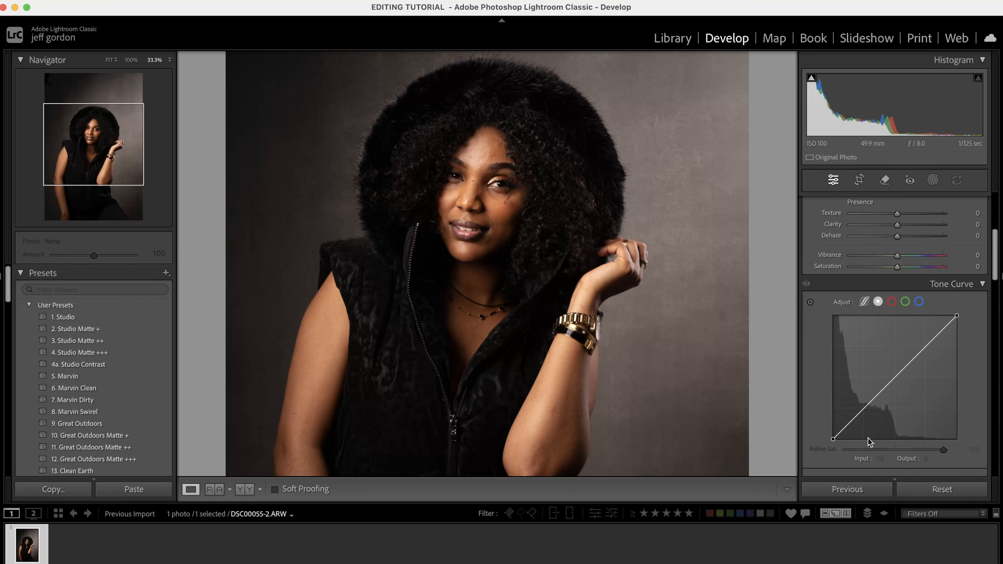
{"action": "scroll", "coordinate": [867, 439], "scroll_direction": "down", "scroll_amount": 10}
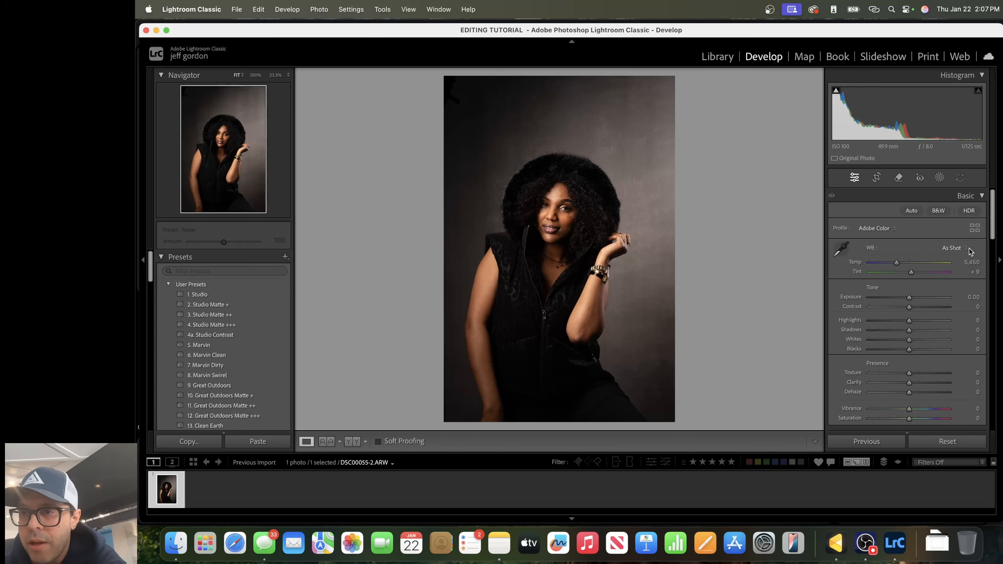
{"action": "left_click", "coordinate": [956, 248]}
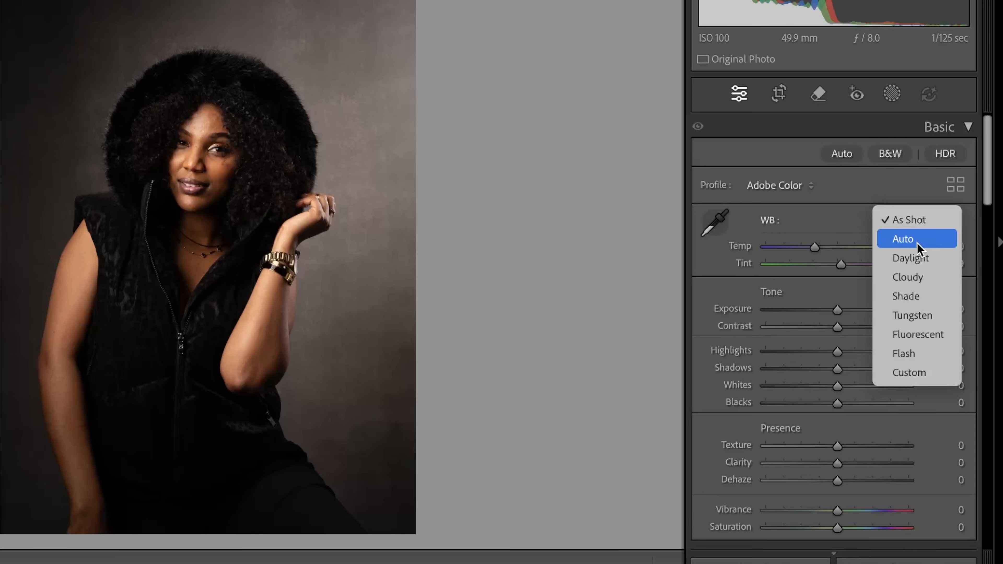
{"action": "left_click", "coordinate": [842, 215]}
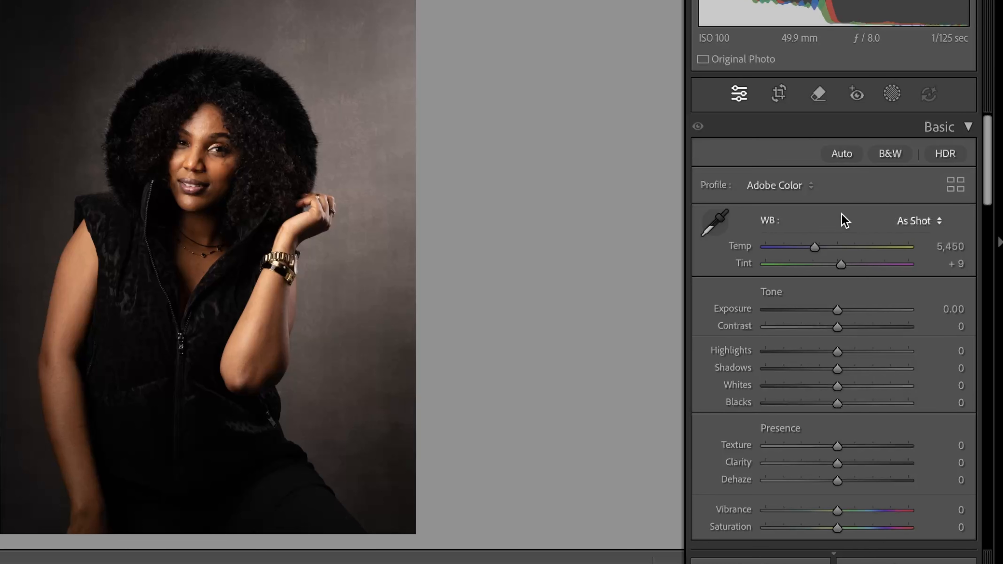
{"action": "left_click", "coordinate": [919, 222]}
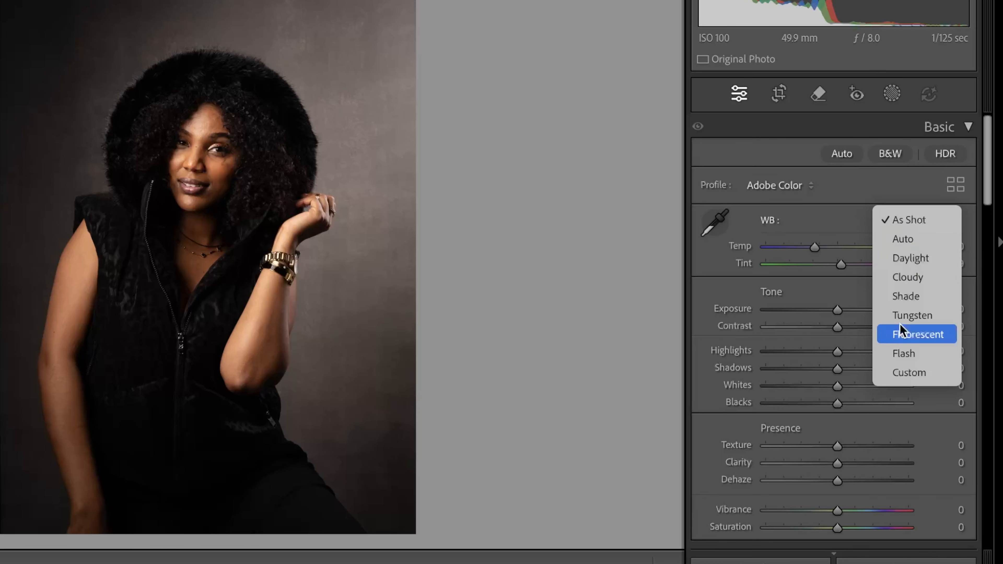
{"action": "left_click", "coordinate": [856, 206]}
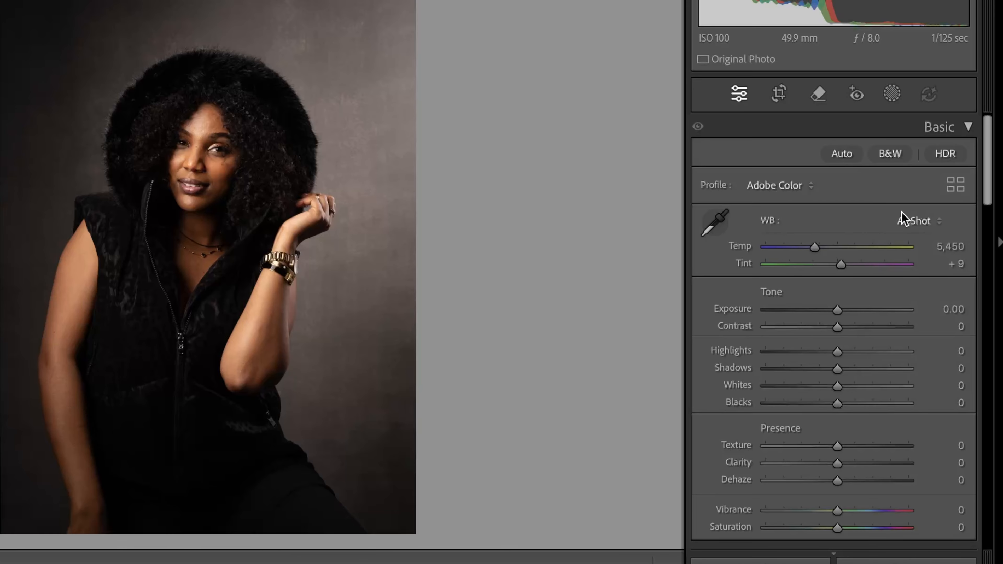
Try the Auto, Daylight and Cloudy white balance presets on the portrait.
{"action": "left_click", "coordinate": [915, 222]}
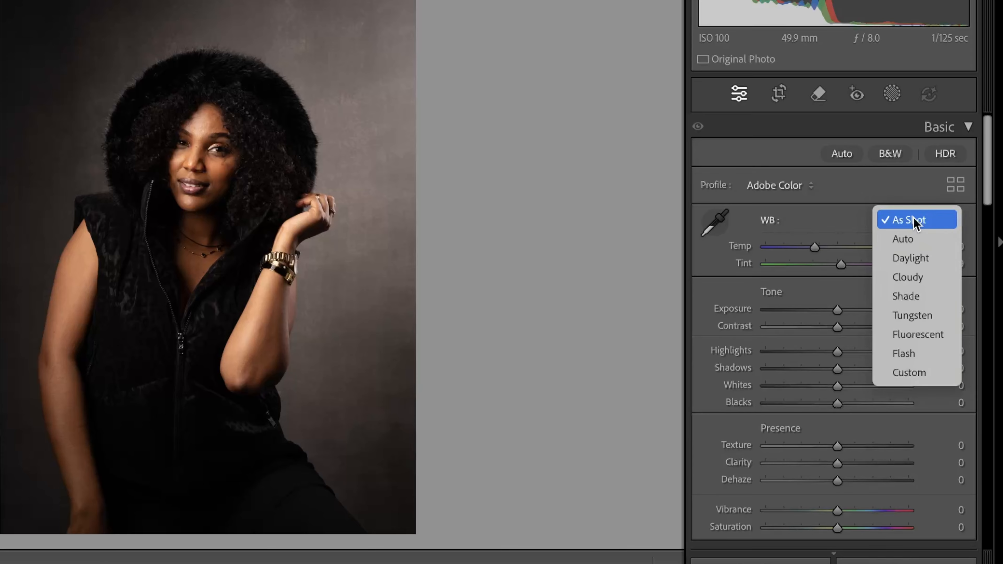
{"action": "left_click", "coordinate": [914, 239]}
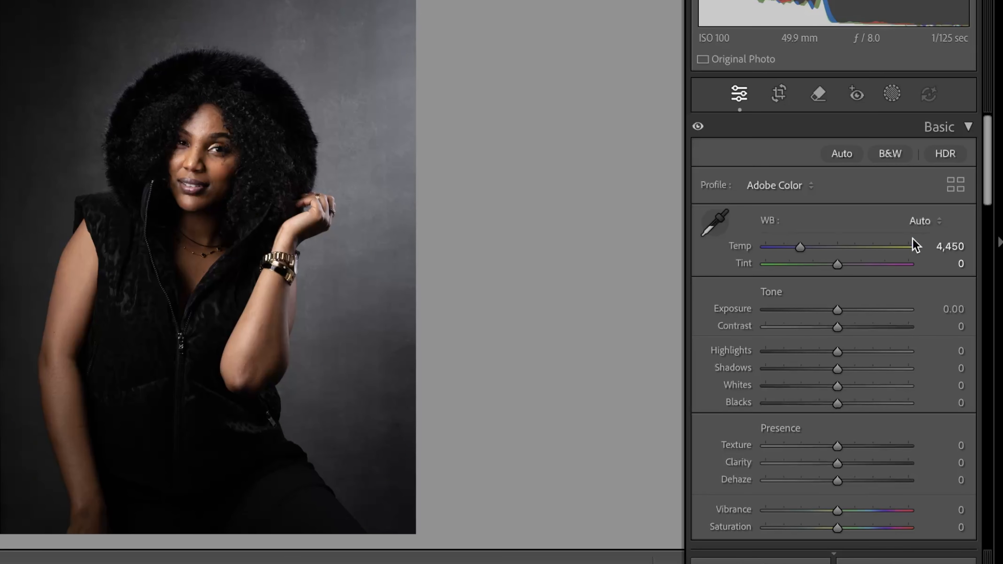
{"action": "left_click", "coordinate": [924, 221]}
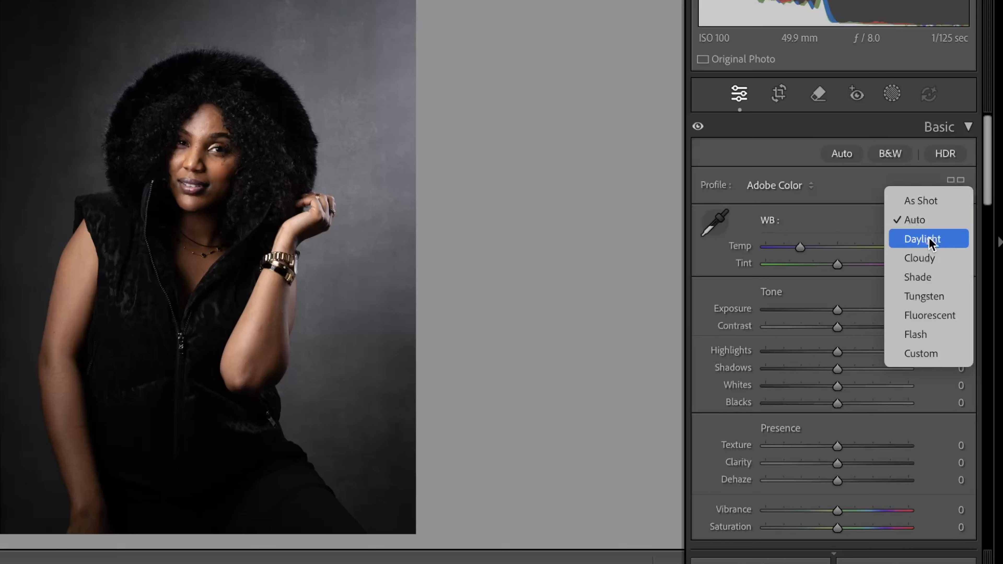
{"action": "left_click", "coordinate": [928, 239]}
{"action": "left_click", "coordinate": [926, 220]}
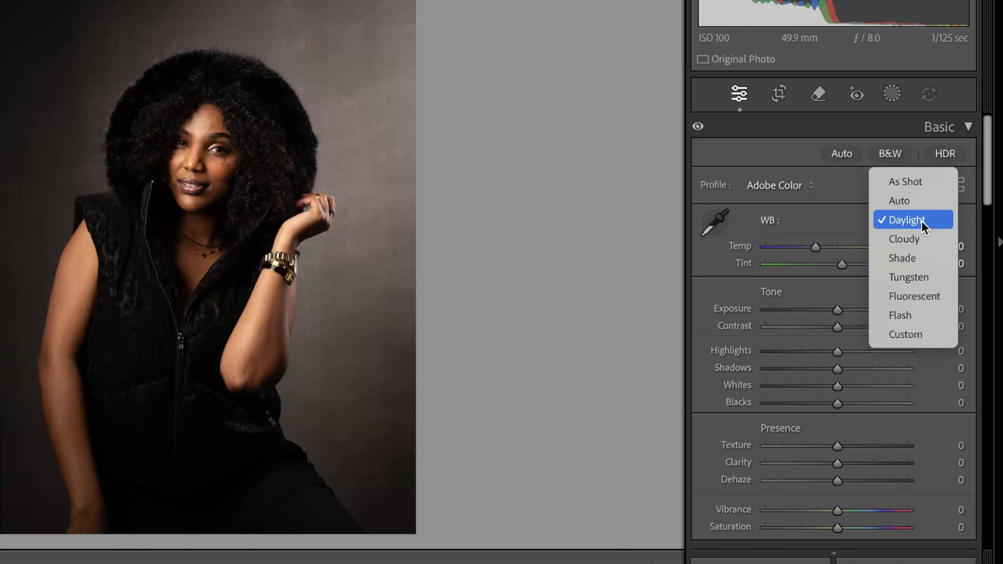
{"action": "left_click", "coordinate": [919, 245]}
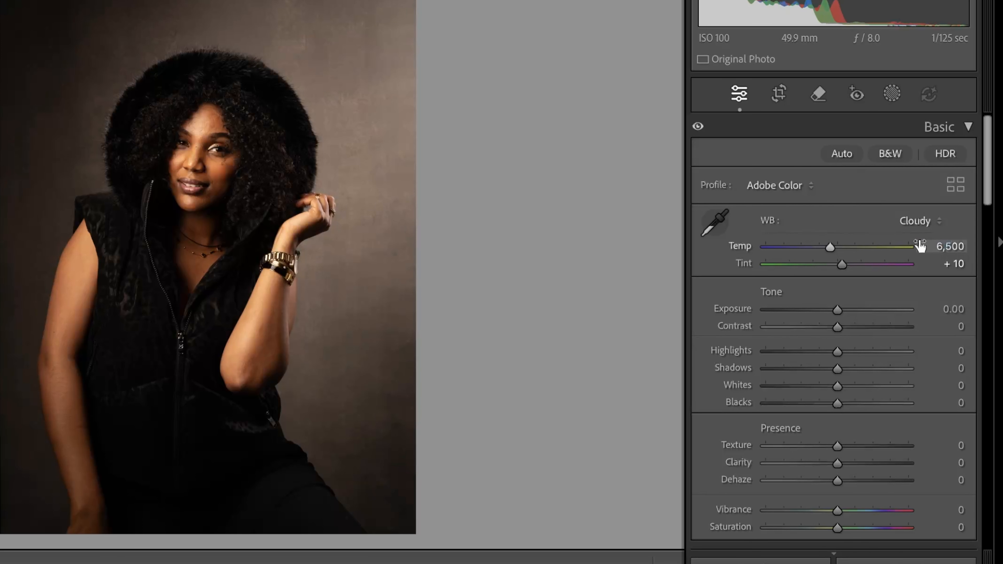
Try the Shade, Tungsten, Fluorescent and Flash white balance presets, and return the portrait to As Shot.
{"action": "left_click", "coordinate": [917, 222]}
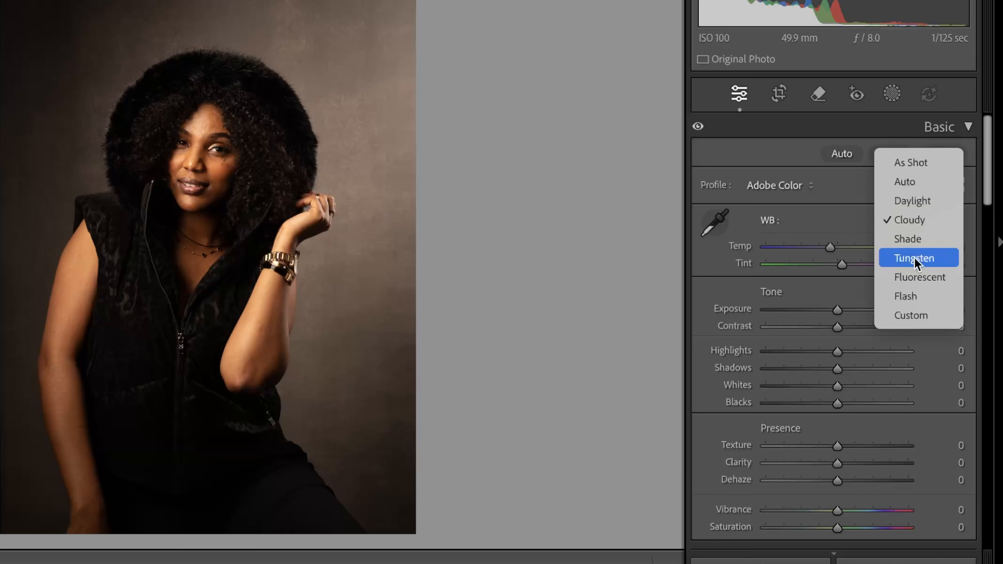
{"action": "left_click", "coordinate": [916, 240]}
{"action": "left_click", "coordinate": [920, 221]}
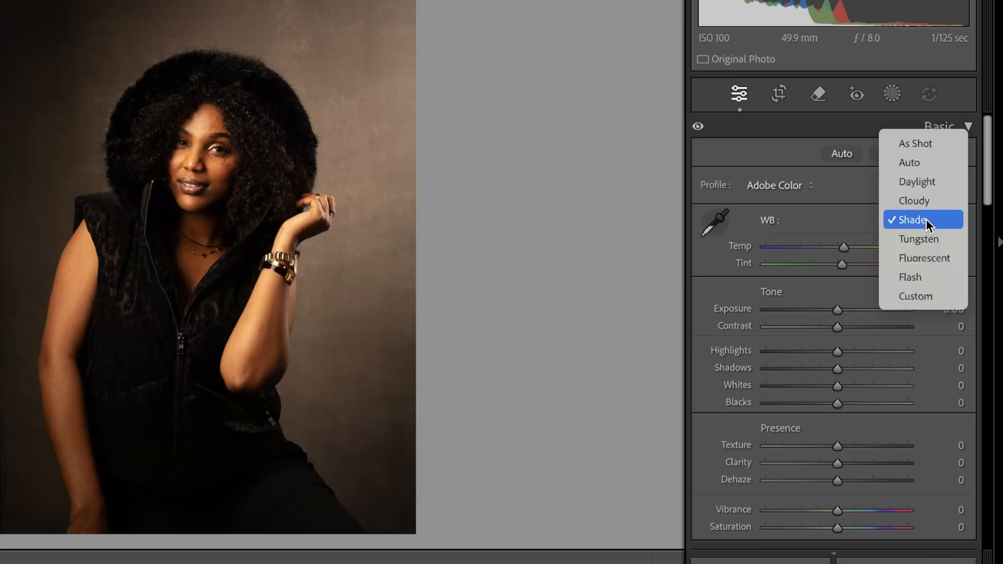
{"action": "left_click", "coordinate": [919, 240]}
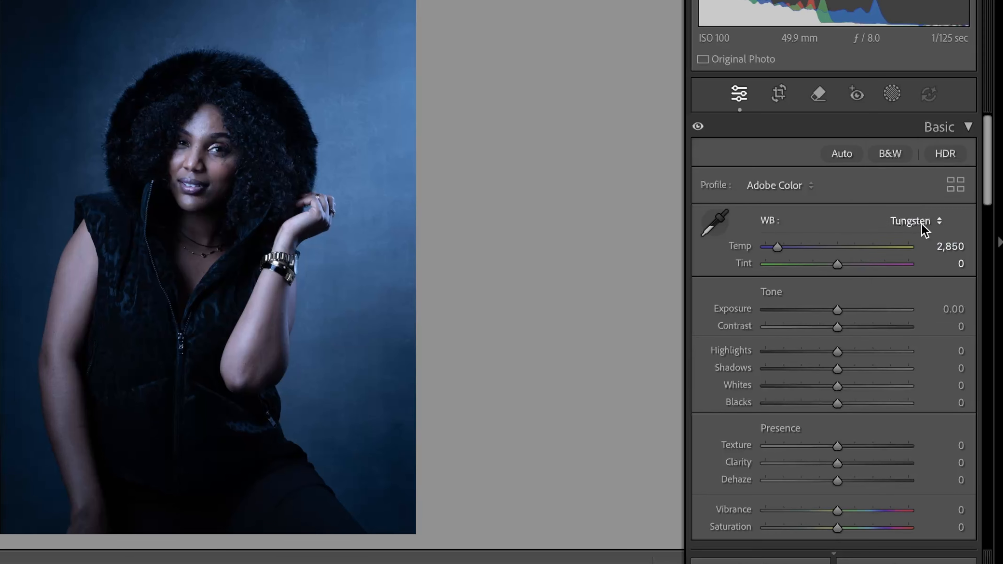
{"action": "left_click", "coordinate": [920, 223]}
{"action": "left_click", "coordinate": [918, 238]}
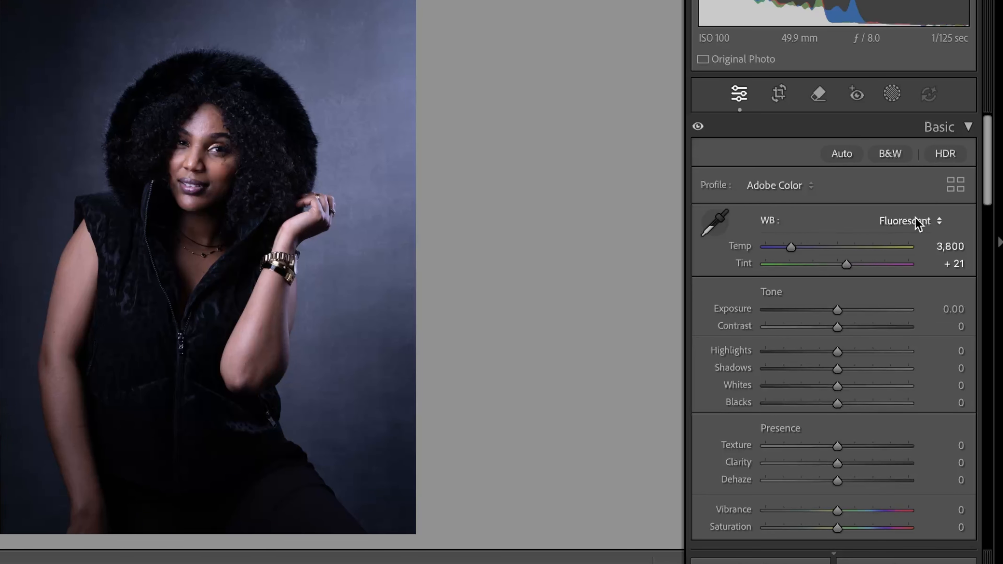
{"action": "left_click", "coordinate": [917, 221]}
{"action": "left_click", "coordinate": [908, 239]}
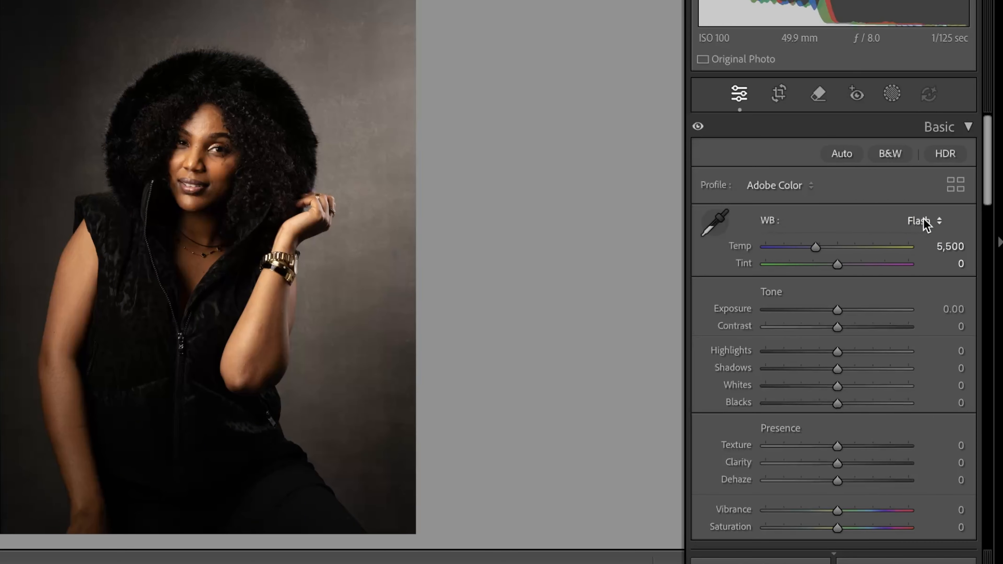
{"action": "left_click", "coordinate": [925, 221]}
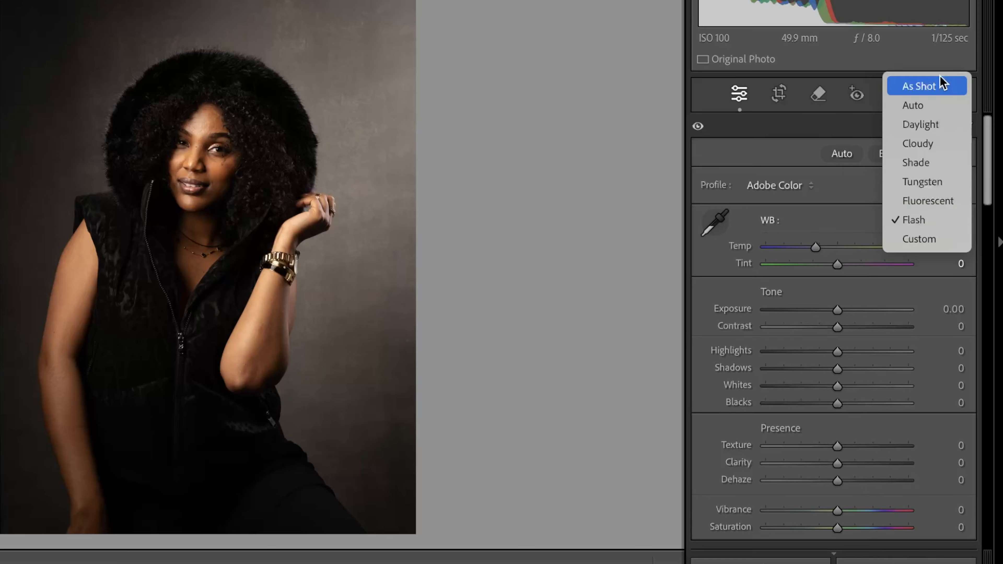
{"action": "left_click", "coordinate": [931, 84]}
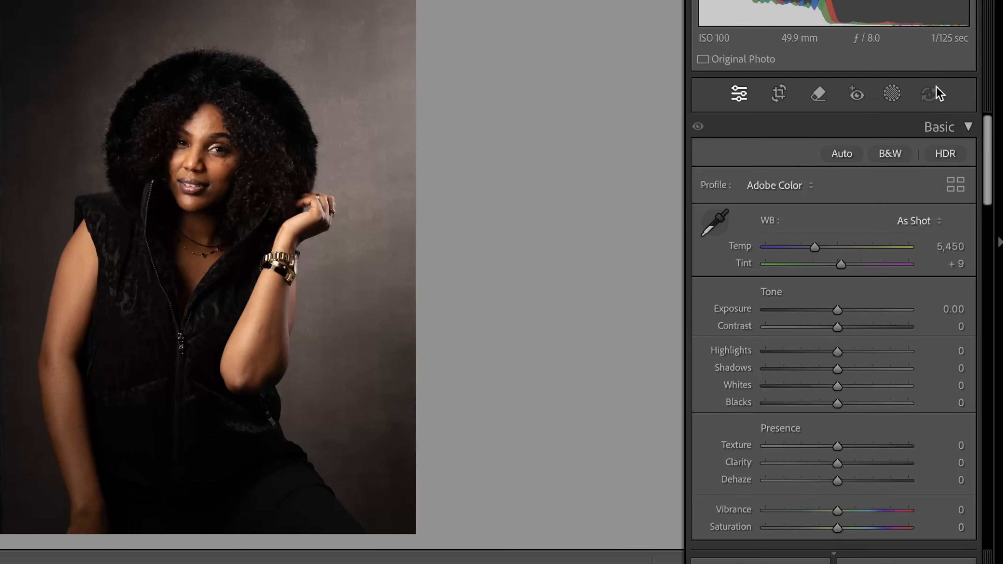
Compare the Auto white balance with the As Shot setting, ending on As Shot.
{"action": "left_click", "coordinate": [916, 223]}
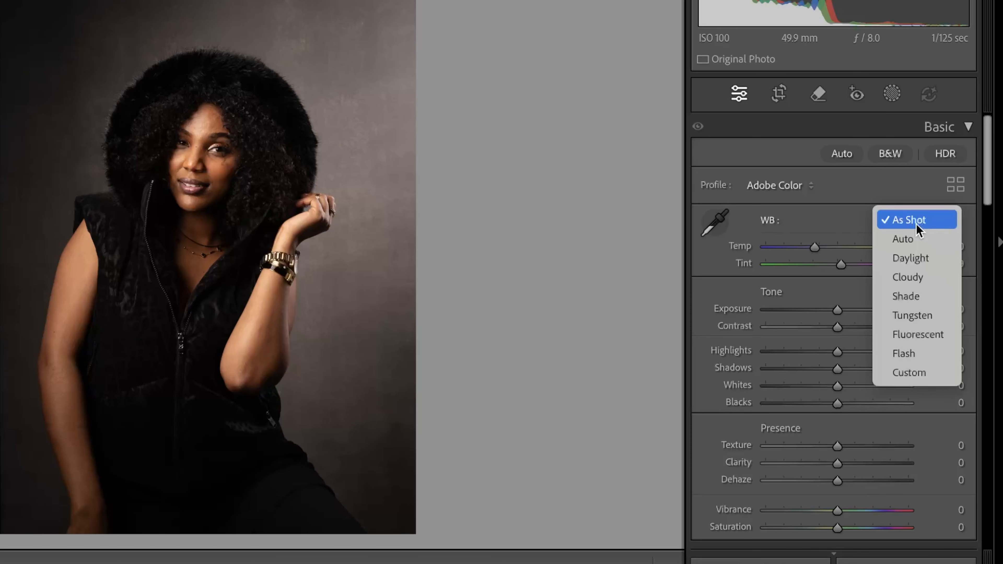
{"action": "left_click", "coordinate": [913, 236]}
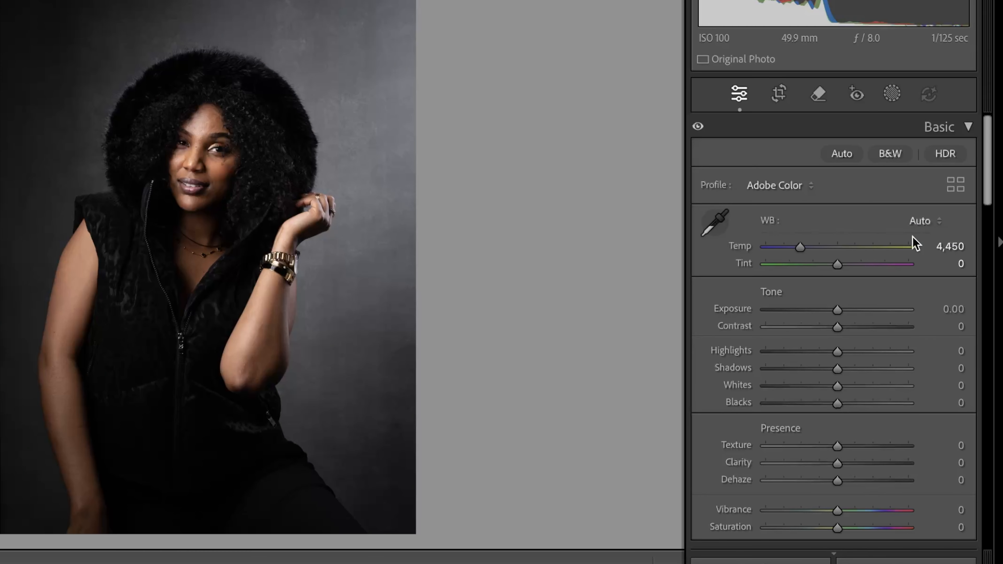
{"action": "left_click", "coordinate": [926, 222]}
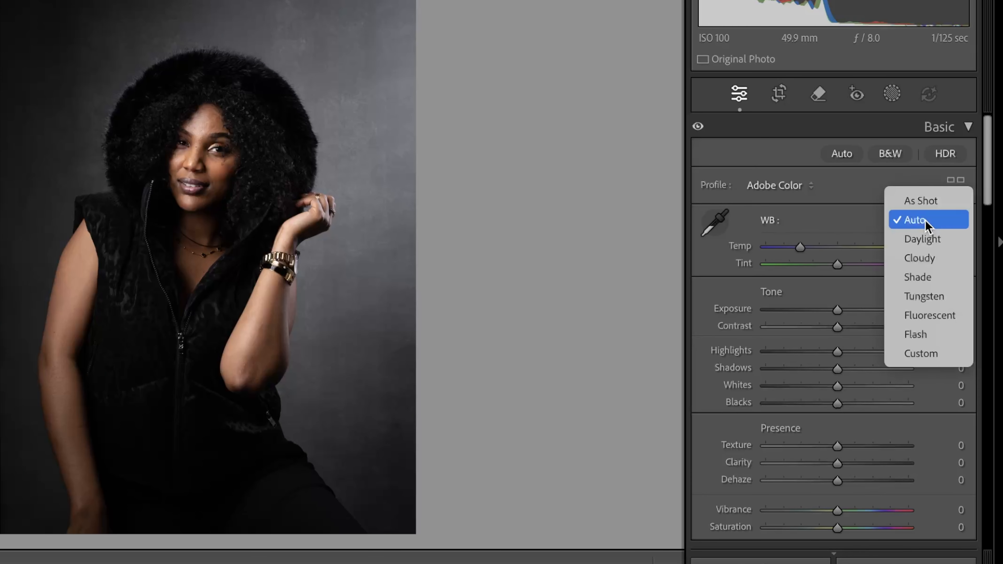
{"action": "left_click", "coordinate": [933, 202]}
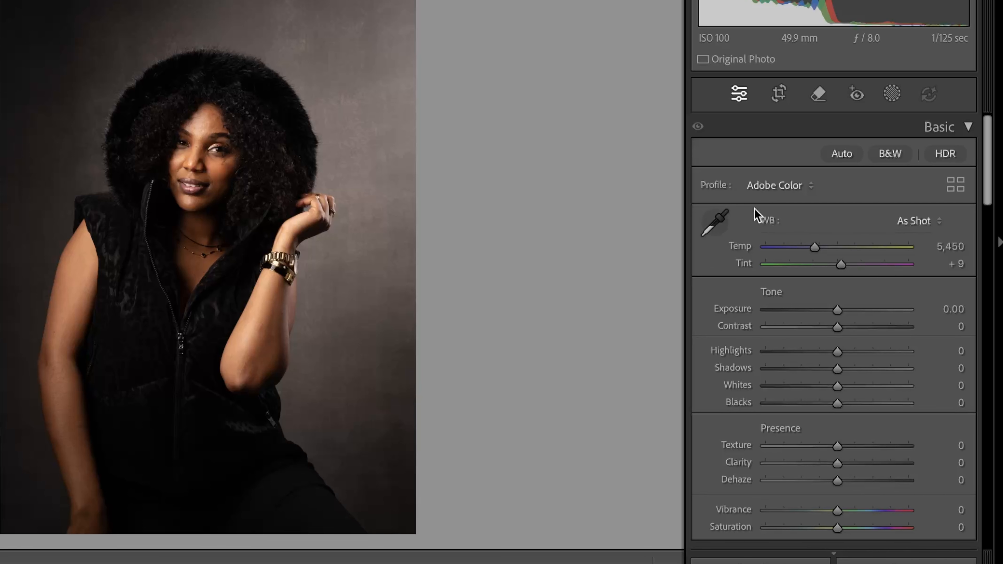
Sample the backdrop above the subject's head with the White Balance Selector and compare it with the Auto preset.
{"action": "left_click", "coordinate": [718, 219]}
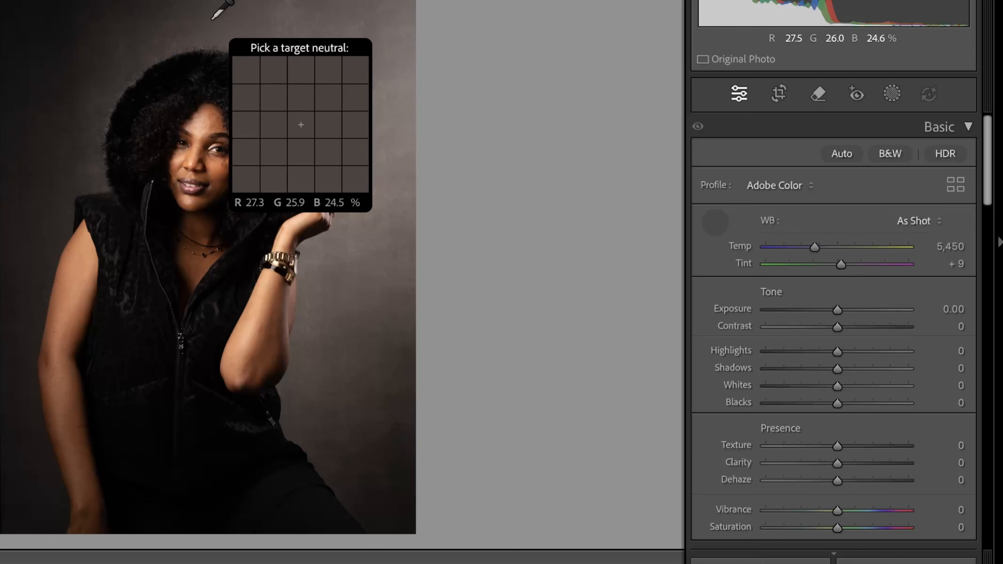
{"action": "left_click", "coordinate": [223, 21]}
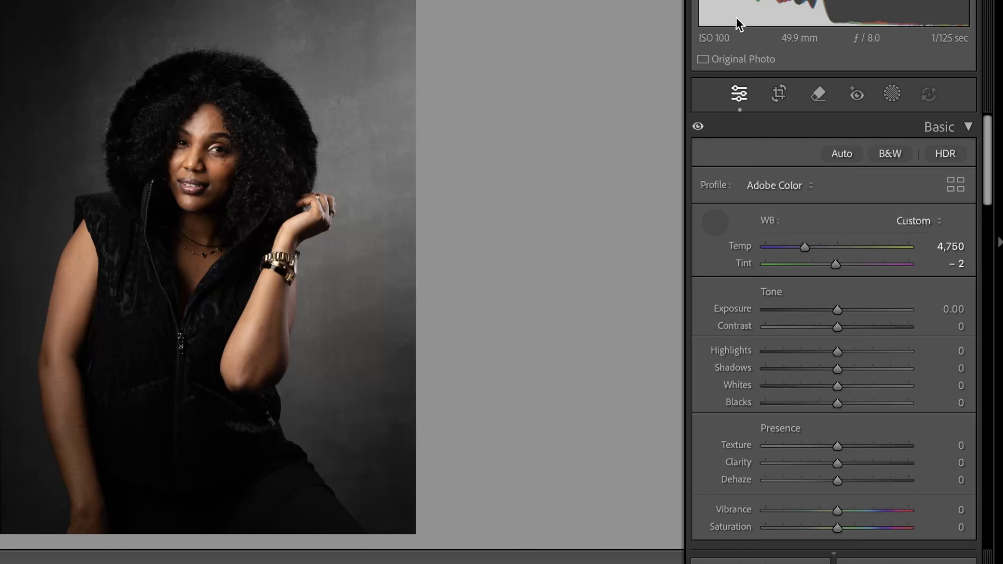
{"action": "left_click", "coordinate": [914, 221]}
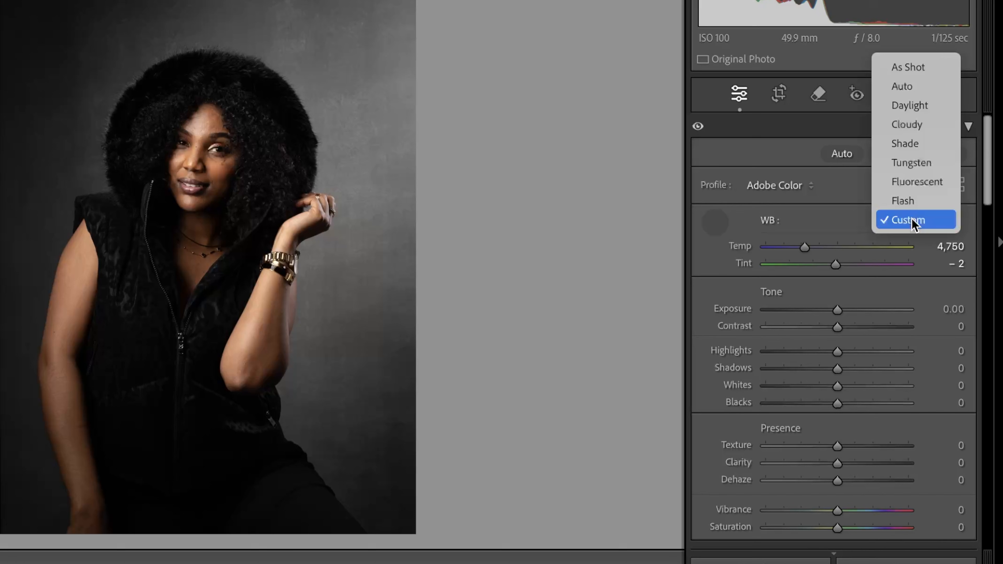
{"action": "left_click", "coordinate": [924, 88]}
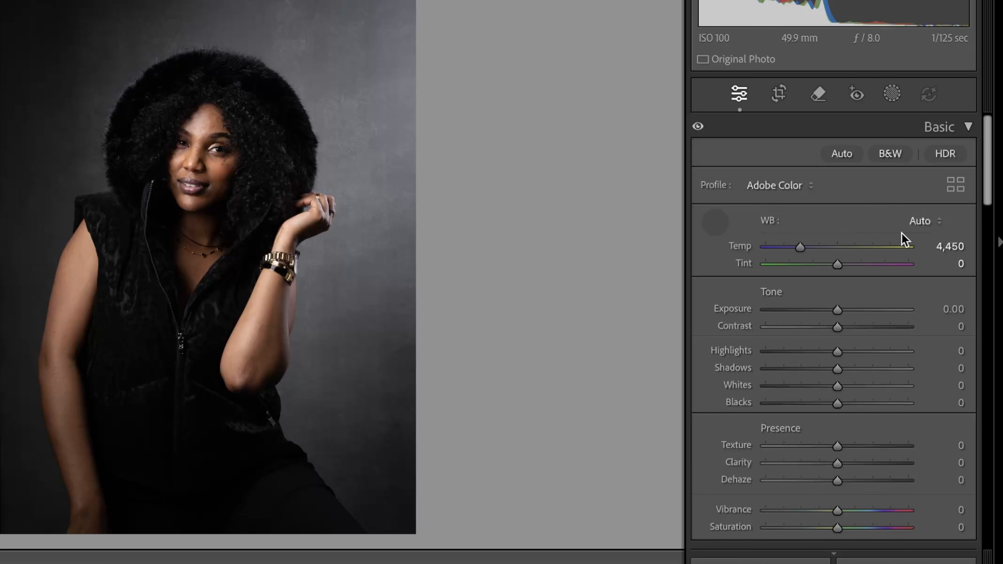
Put away the White Balance Selector and reset the white balance to As Shot.
{"action": "left_click", "coordinate": [715, 222]}
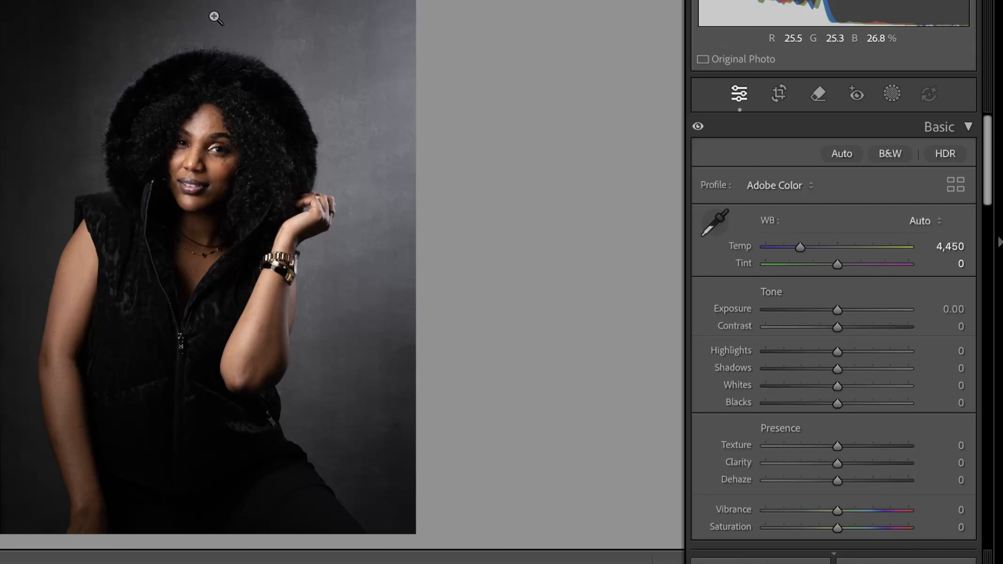
{"action": "left_click", "coordinate": [919, 220]}
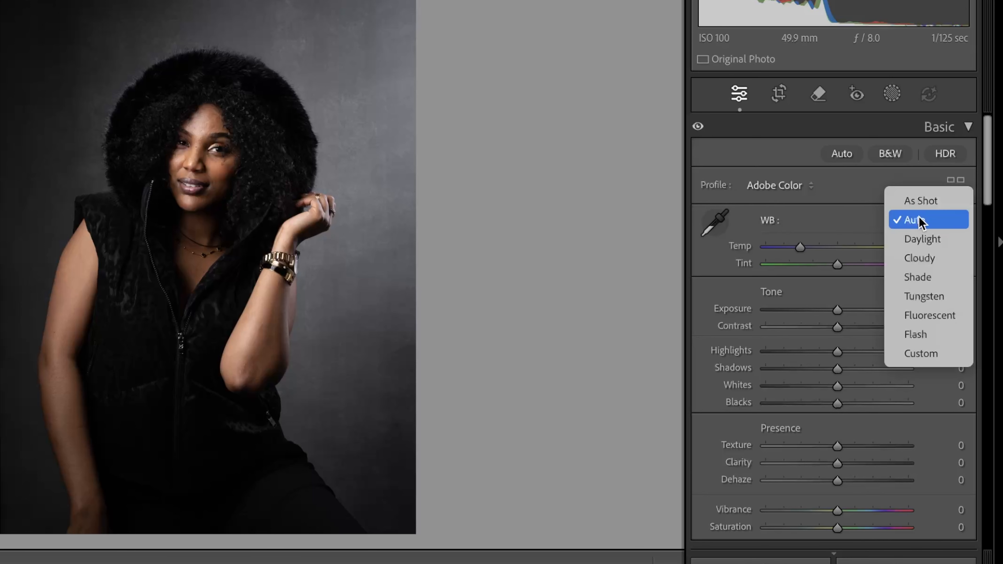
{"action": "left_click", "coordinate": [921, 201]}
Sample target neutrals with the White Balance Selector on the backdrop above the head and beside the hand, ending on the black vest.
{"action": "left_click", "coordinate": [715, 222]}
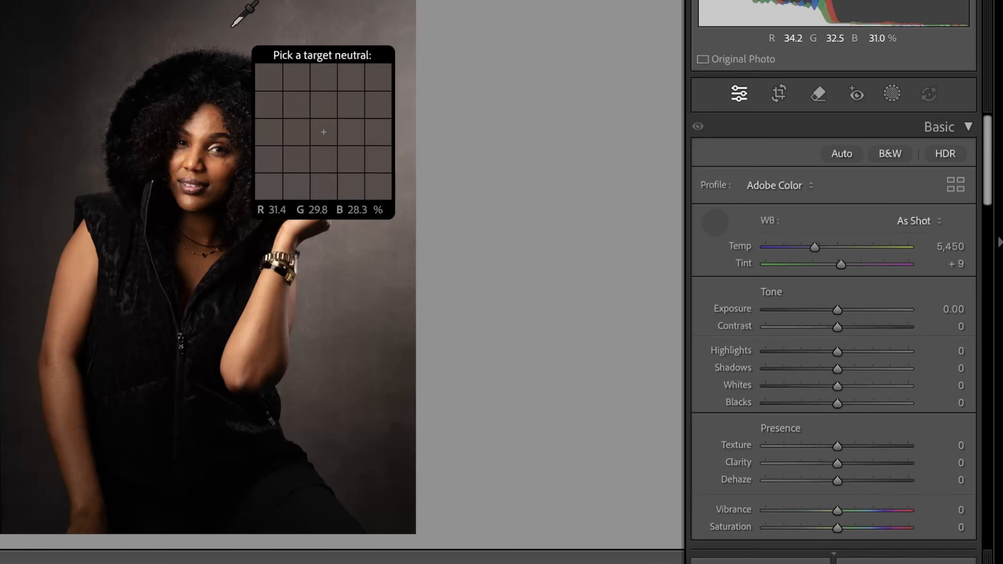
{"action": "left_click", "coordinate": [212, 25]}
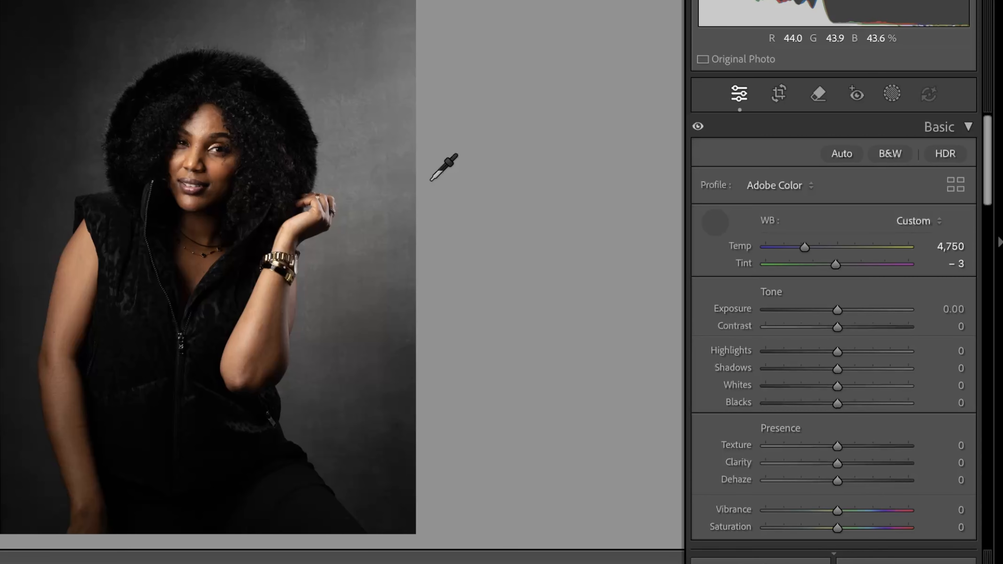
{"action": "left_click", "coordinate": [395, 177]}
{"action": "left_click", "coordinate": [368, 165]}
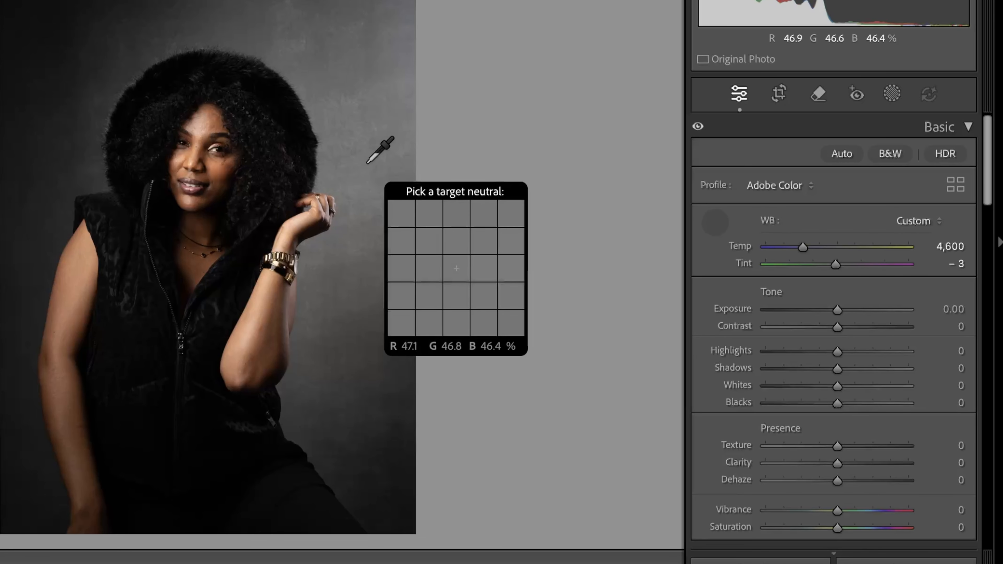
{"action": "left_click", "coordinate": [228, 283]}
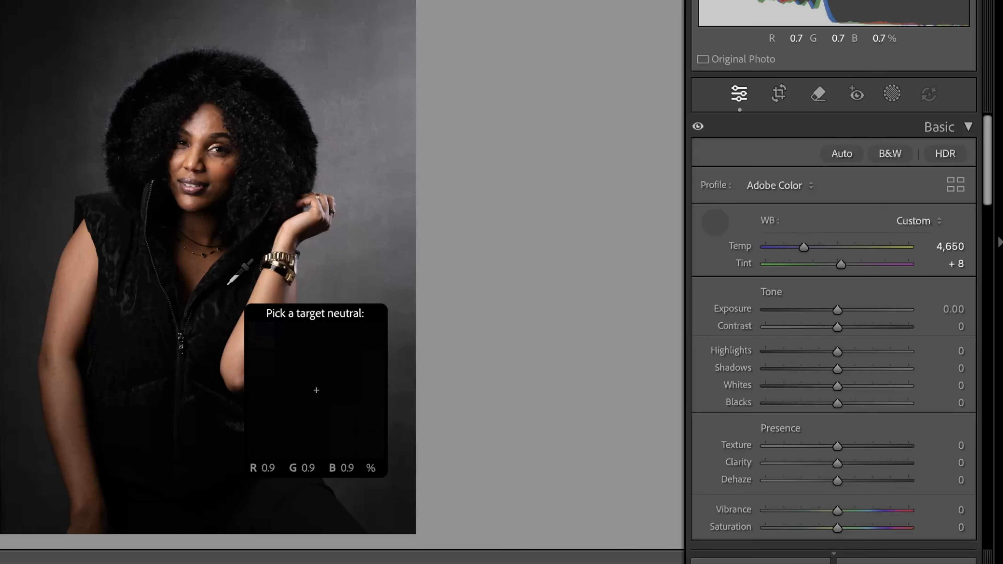
Sample the subject's cheek with the White Balance Selector, followed by the backdrop just above her head.
{"action": "left_click", "coordinate": [216, 169]}
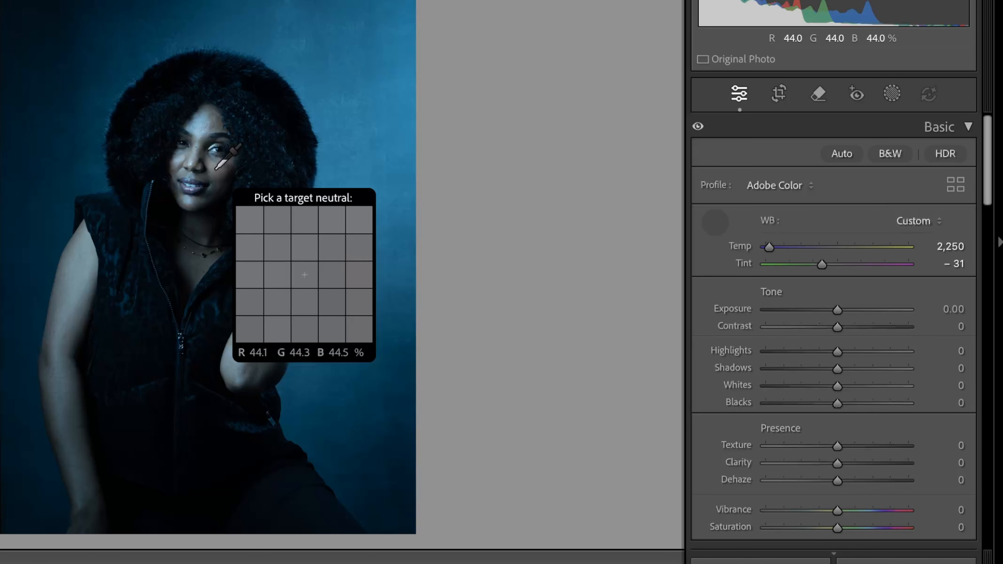
{"action": "left_click", "coordinate": [252, 34]}
{"action": "left_click", "coordinate": [171, 34]}
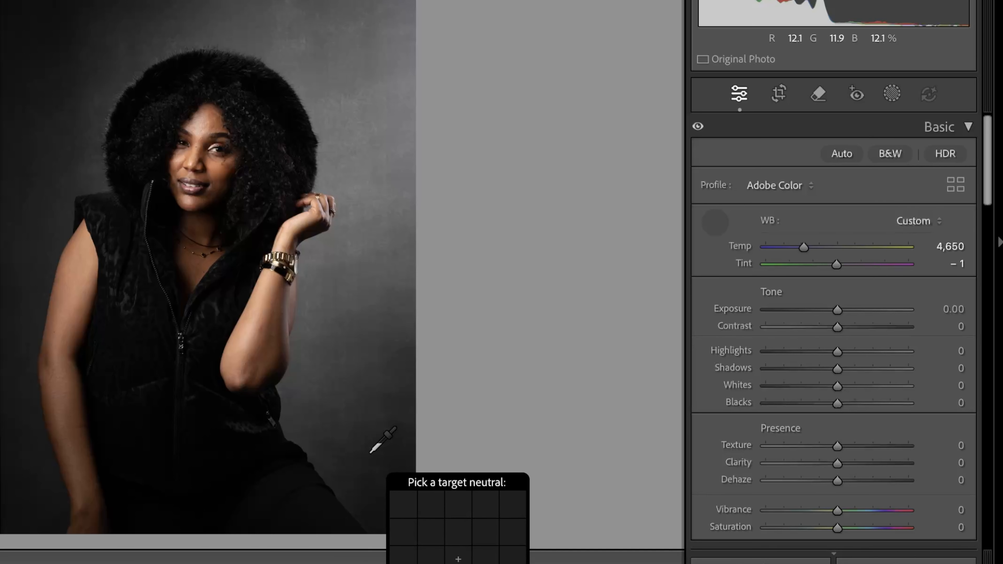
Sample target neutrals up the backdrop's right side, from the darker lower area to the photo's upper edge.
{"action": "left_click", "coordinate": [383, 449]}
{"action": "left_click", "coordinate": [404, 288]}
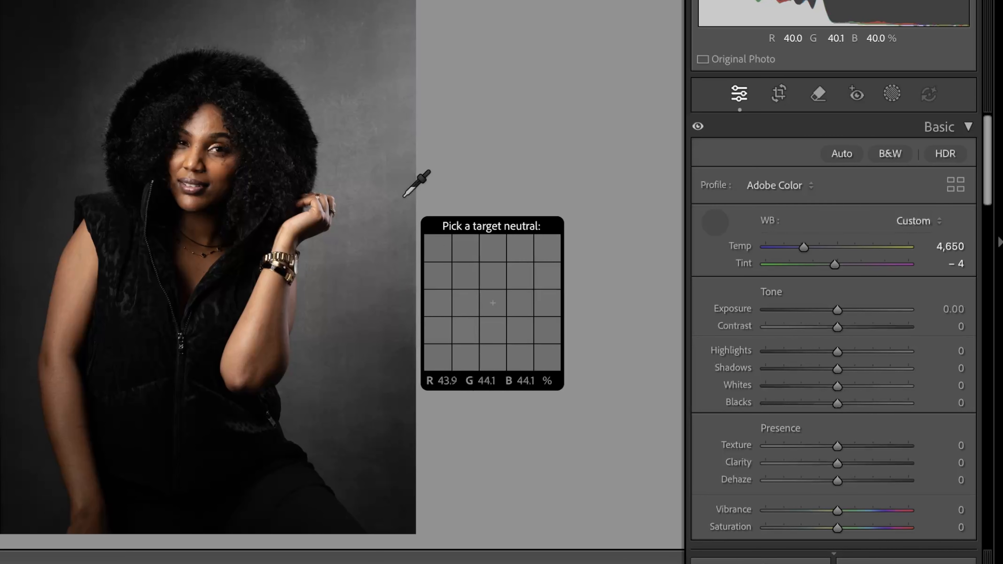
{"action": "left_click", "coordinate": [370, 121]}
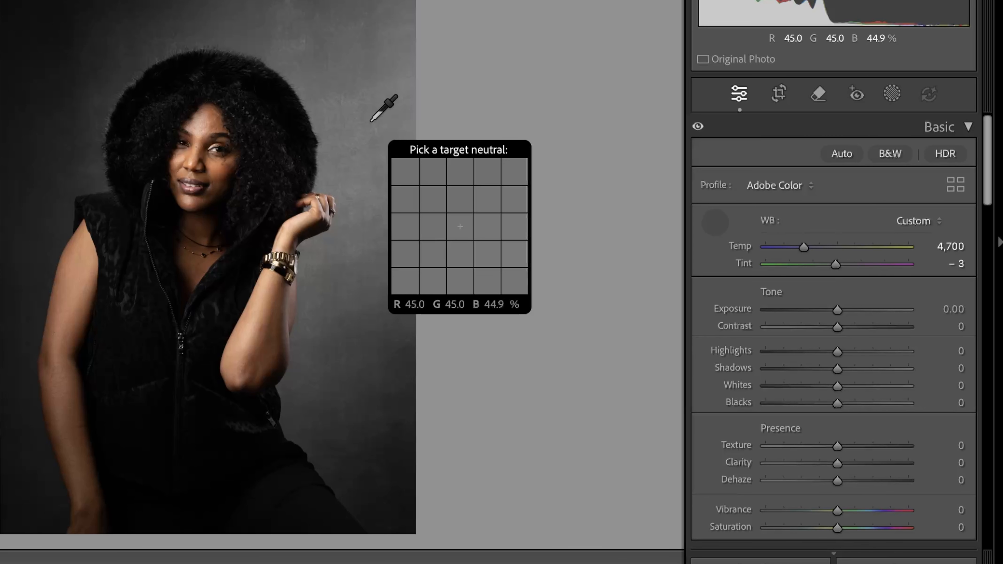
{"action": "left_click", "coordinate": [404, 1]}
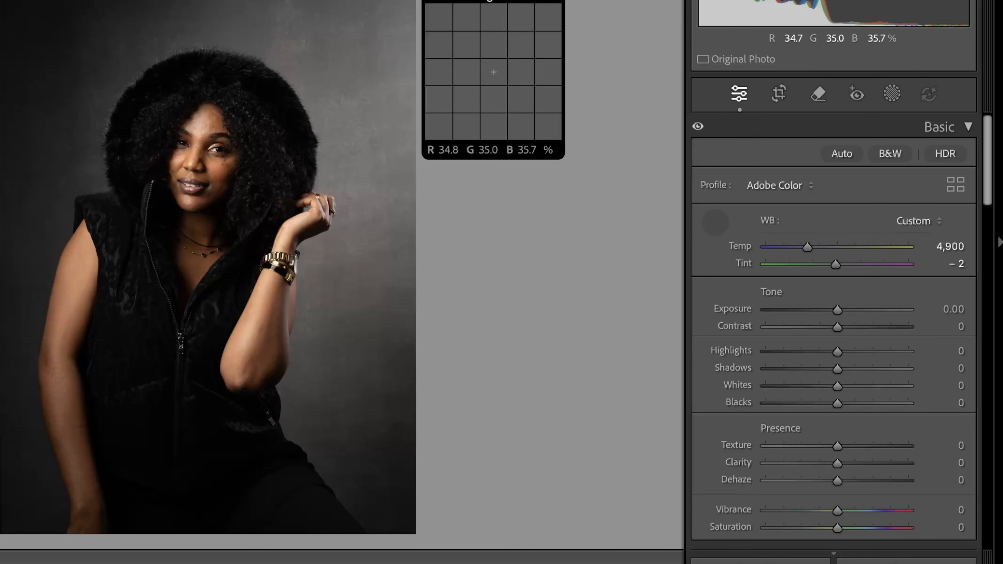
{"action": "left_click", "coordinate": [316, 17]}
{"action": "left_click", "coordinate": [351, 0]}
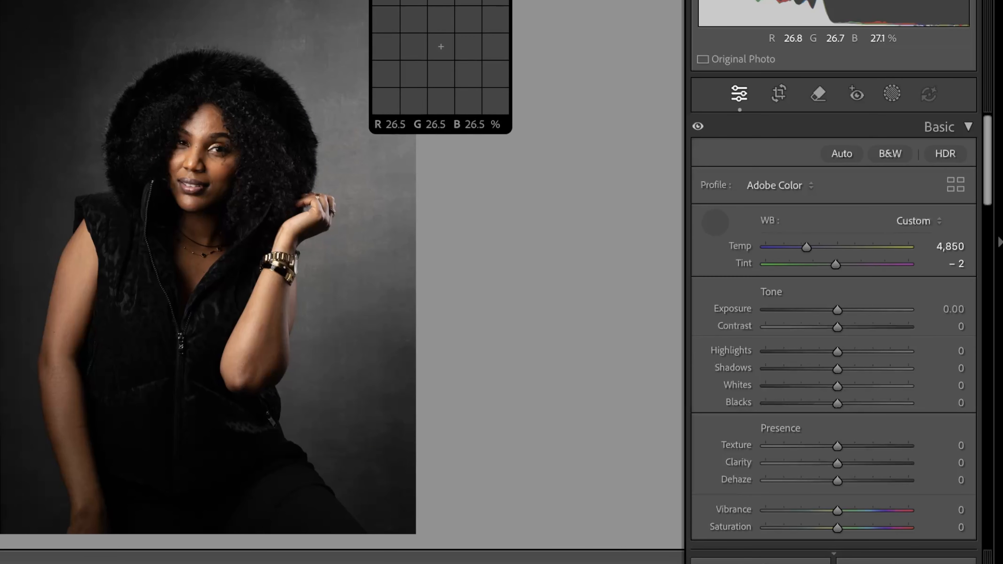
{"action": "left_click", "coordinate": [267, 0]}
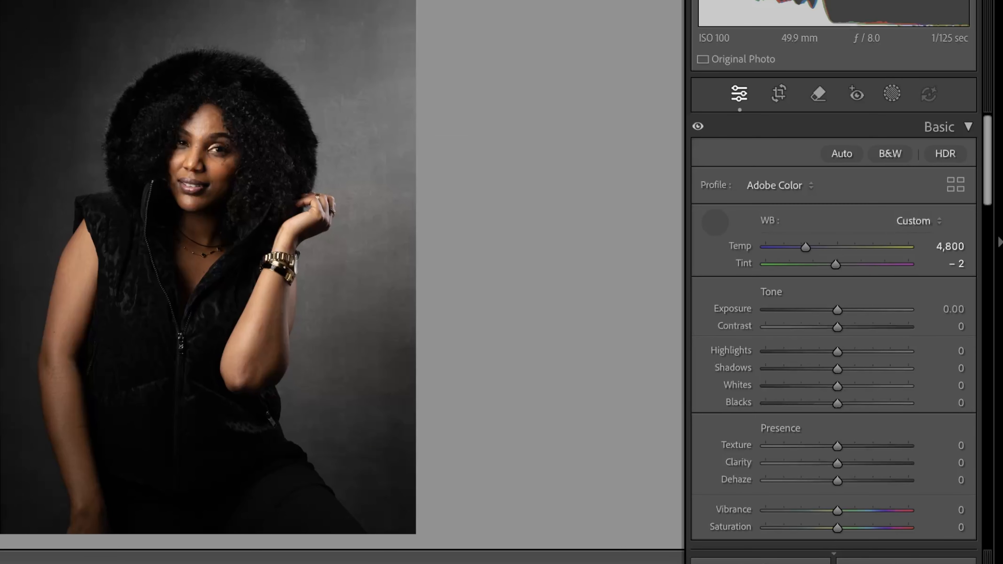
Sample target neutrals on the backdrop beside the shoulder, next to the hood, along the upper edge and beside the forearm.
{"action": "left_click", "coordinate": [24, 176]}
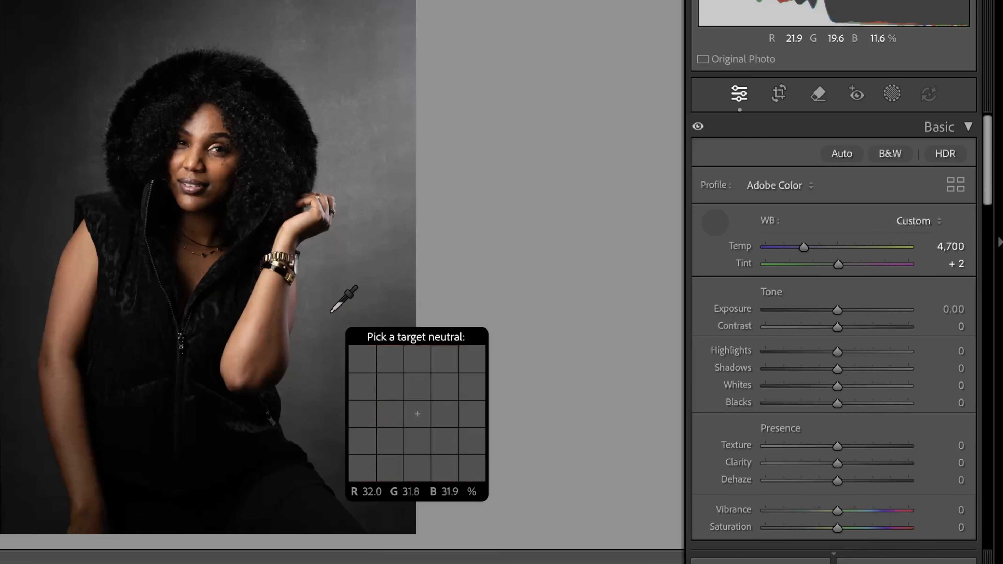
{"action": "left_click", "coordinate": [334, 134]}
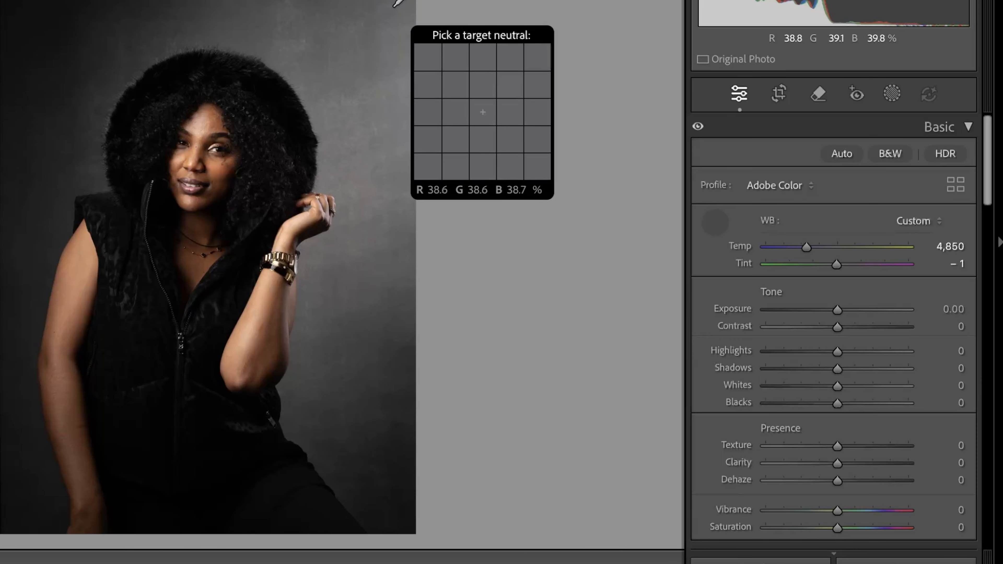
{"action": "left_click", "coordinate": [346, 1]}
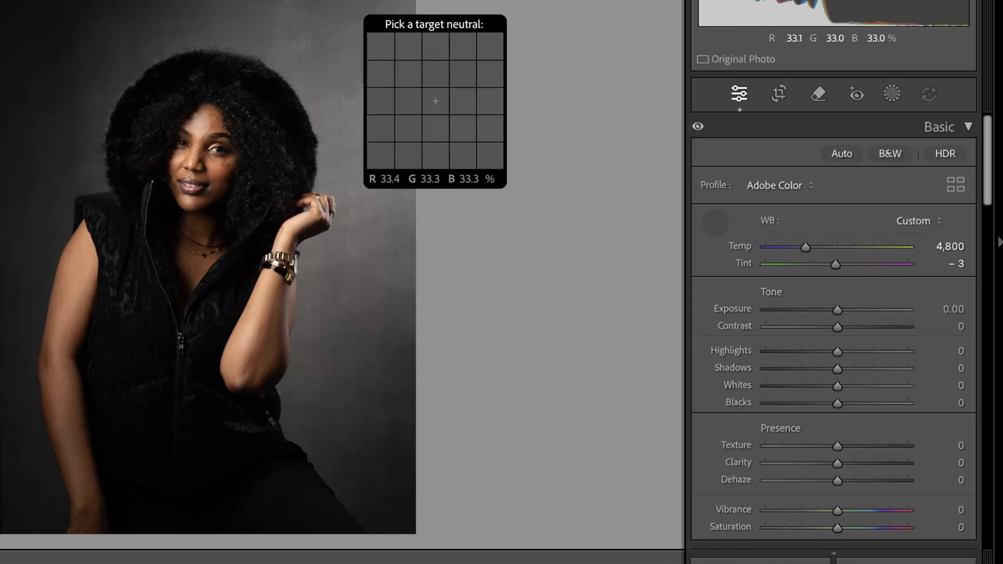
{"action": "left_click", "coordinate": [198, 13]}
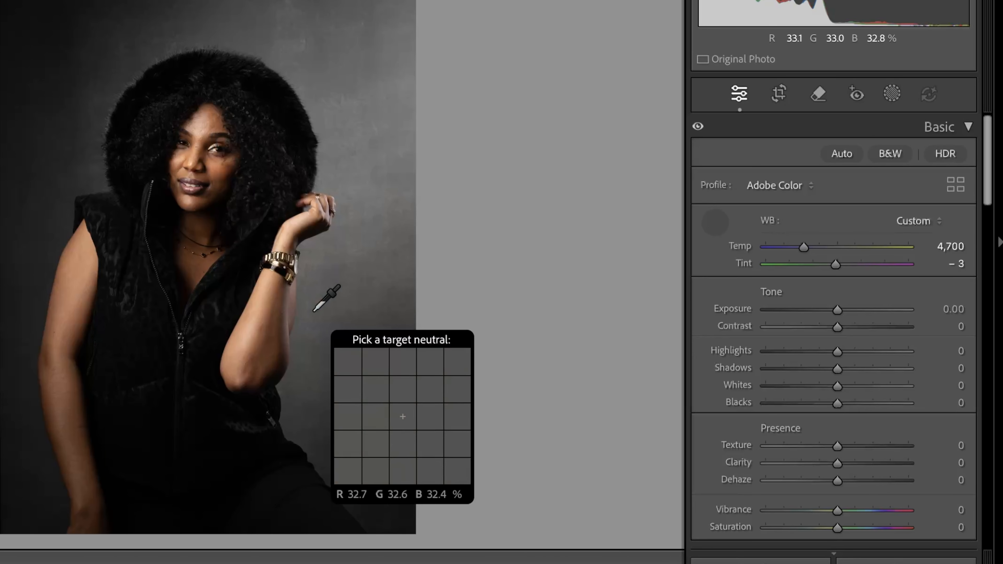
{"action": "left_click", "coordinate": [314, 311]}
{"action": "left_click", "coordinate": [349, 157]}
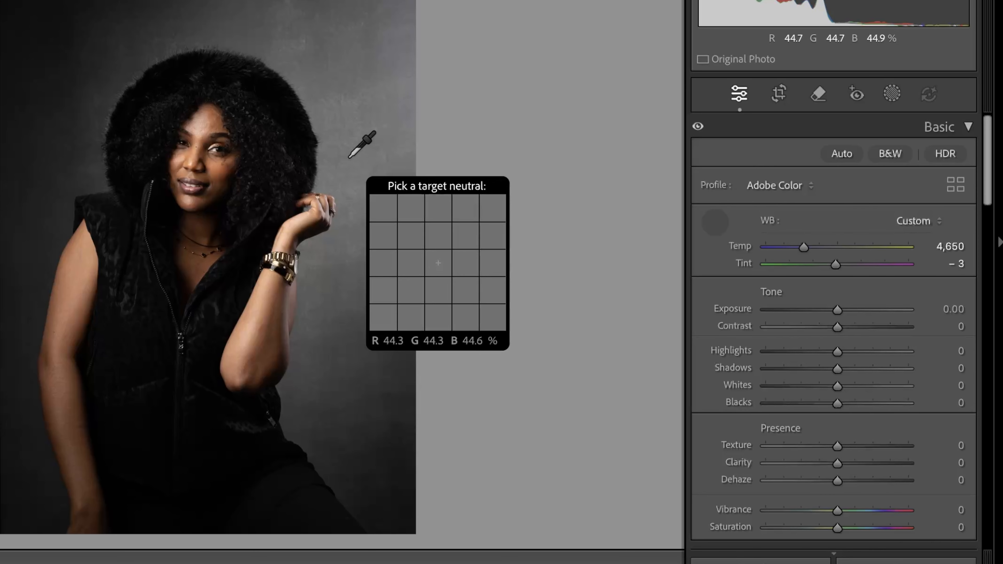
Compare further target neutrals on the backdrop's right side, above the head and below the elbow, ending right of the hood.
{"action": "left_click", "coordinate": [398, 99]}
{"action": "left_click", "coordinate": [260, 40]}
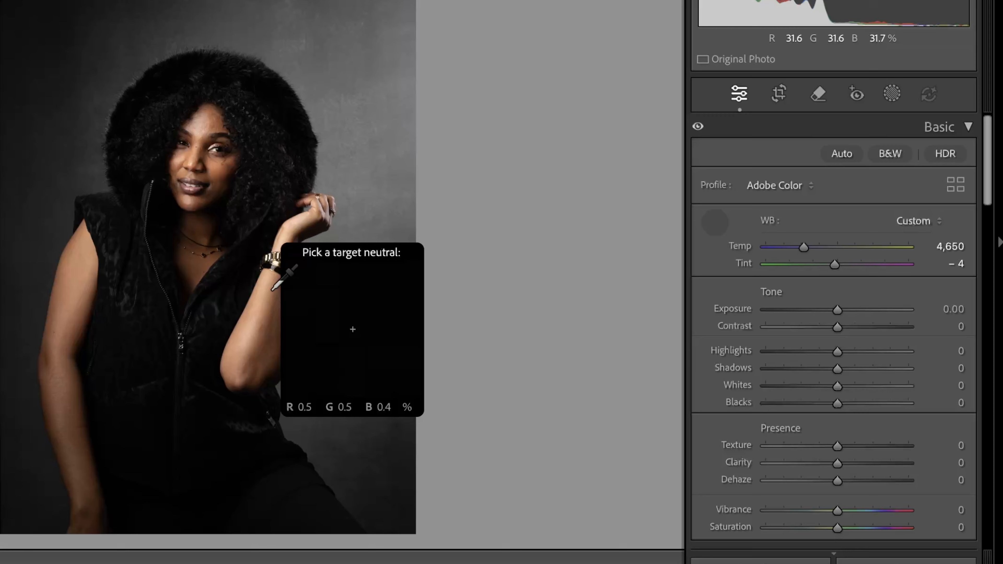
{"action": "left_click", "coordinate": [315, 375]}
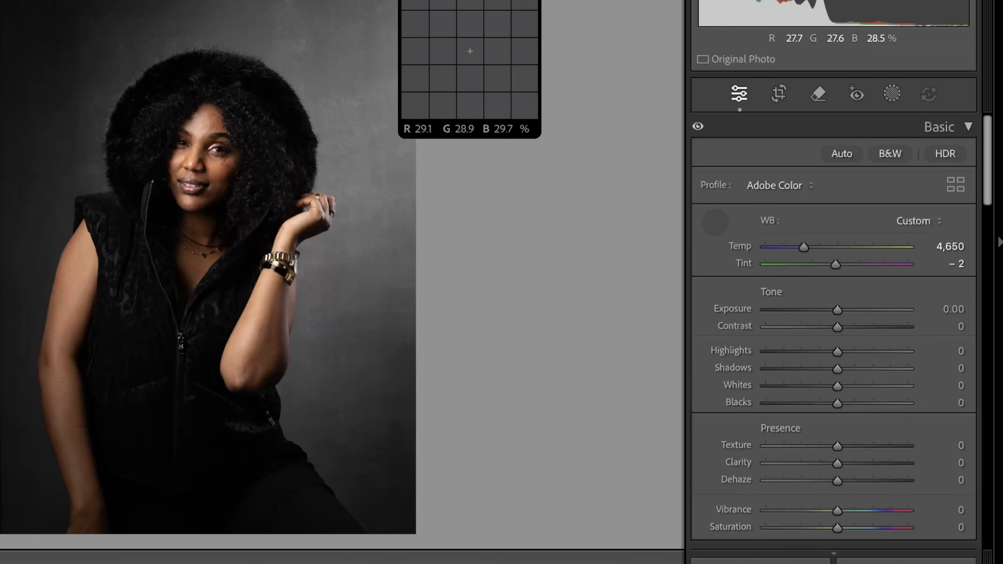
{"action": "left_click", "coordinate": [399, 0]}
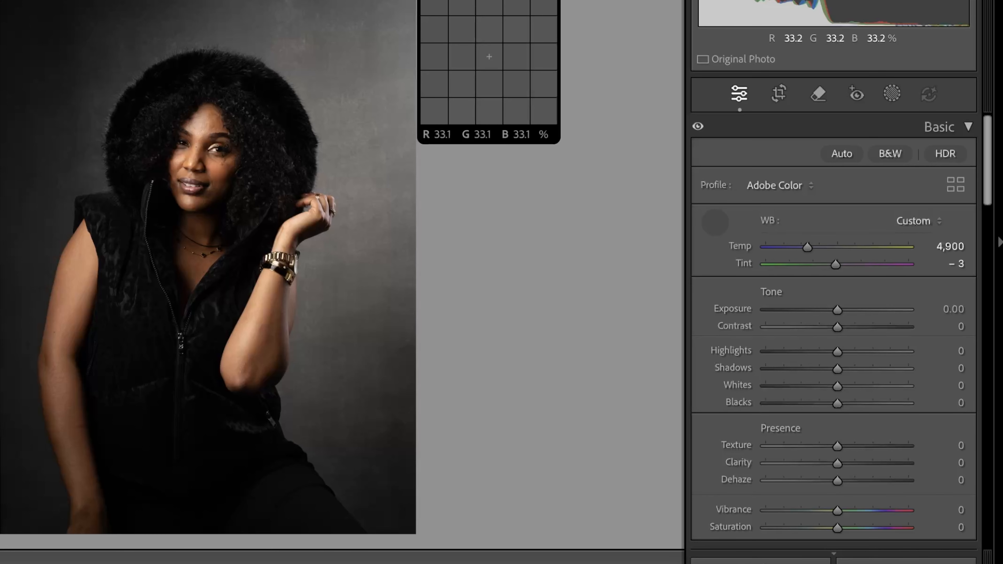
{"action": "left_click", "coordinate": [225, 29]}
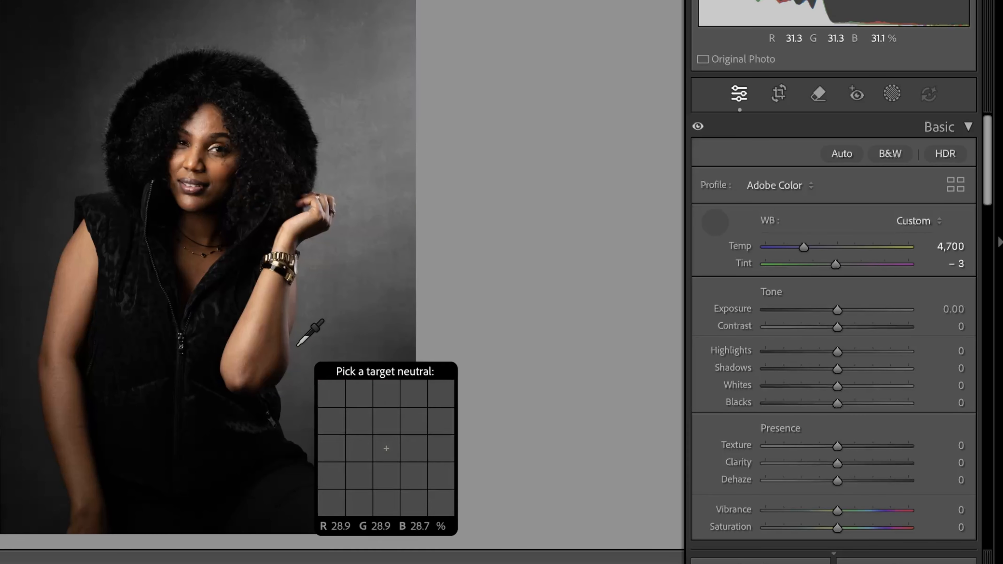
{"action": "left_click", "coordinate": [305, 343]}
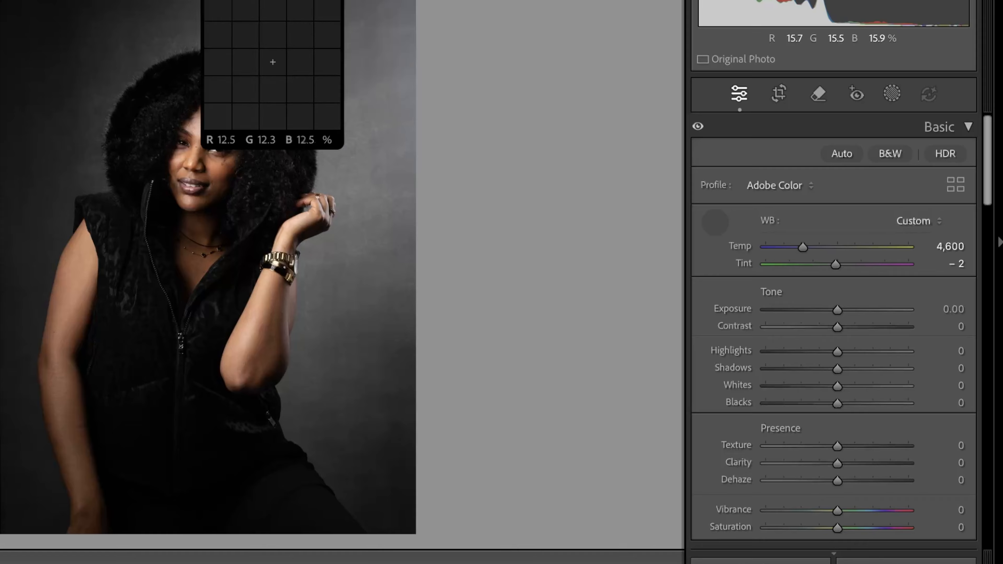
{"action": "left_click", "coordinate": [385, 95]}
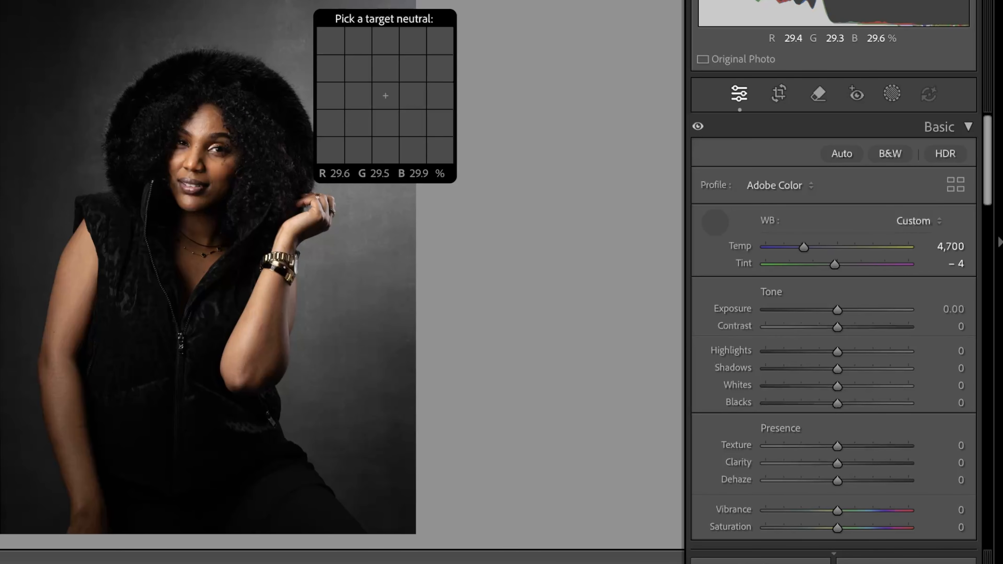
Set the white balance to Auto and resample the backdrop with the White Balance Selector, ending beside the forearm at Temp 4,600, Tint −2.
{"action": "left_click", "coordinate": [916, 220]}
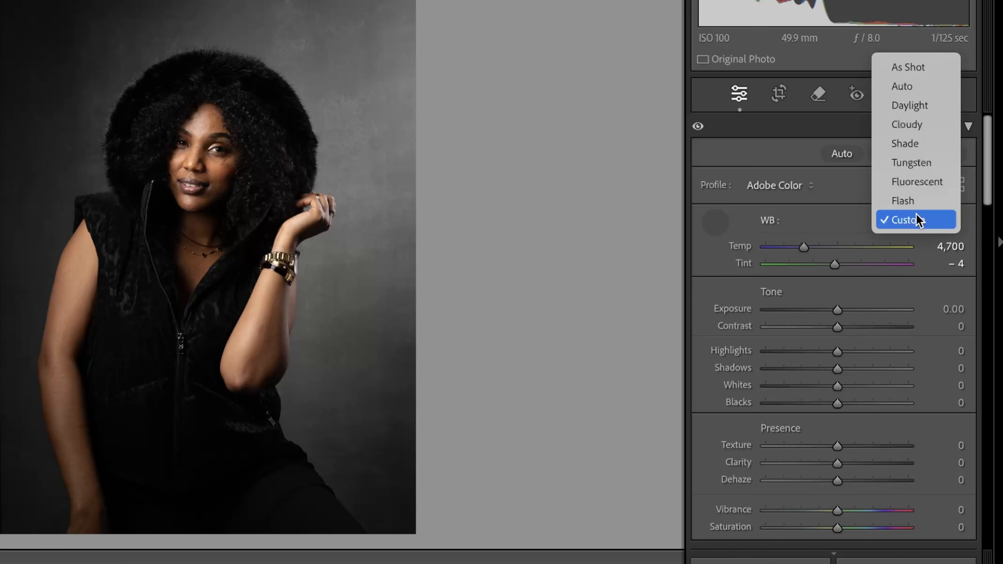
{"action": "left_click", "coordinate": [920, 95]}
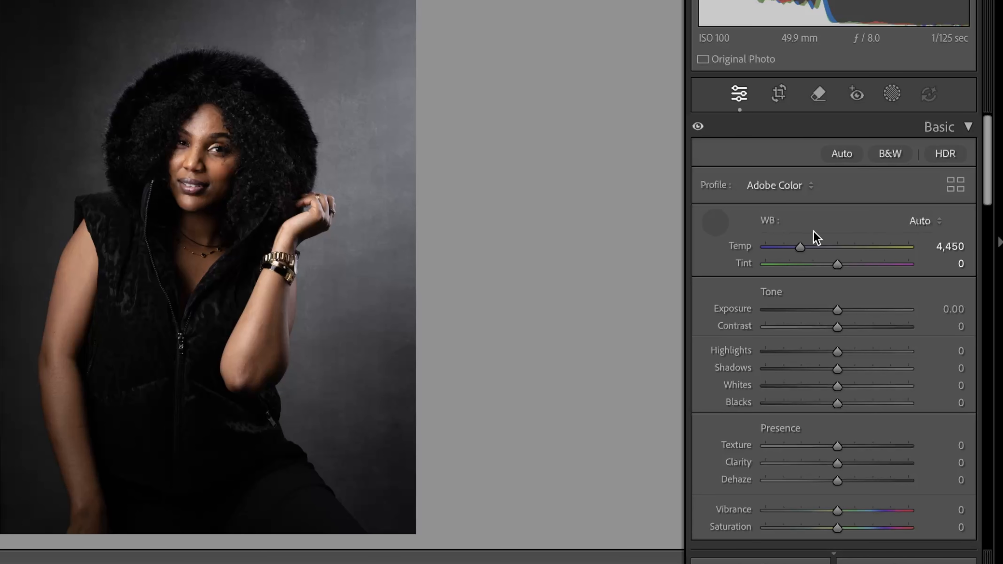
{"action": "left_click", "coordinate": [716, 222]}
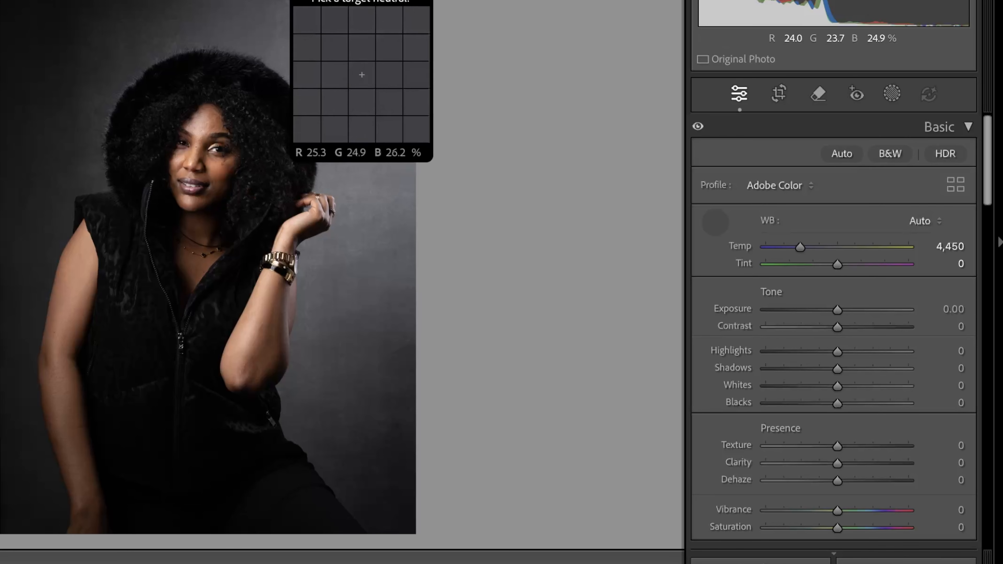
{"action": "left_click", "coordinate": [233, 0]}
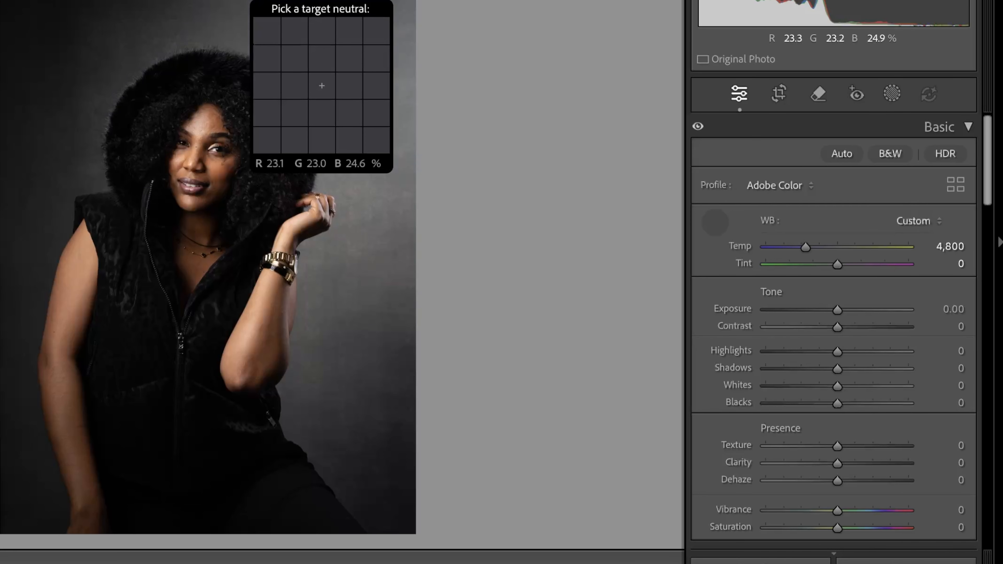
{"action": "left_click", "coordinate": [180, 26]}
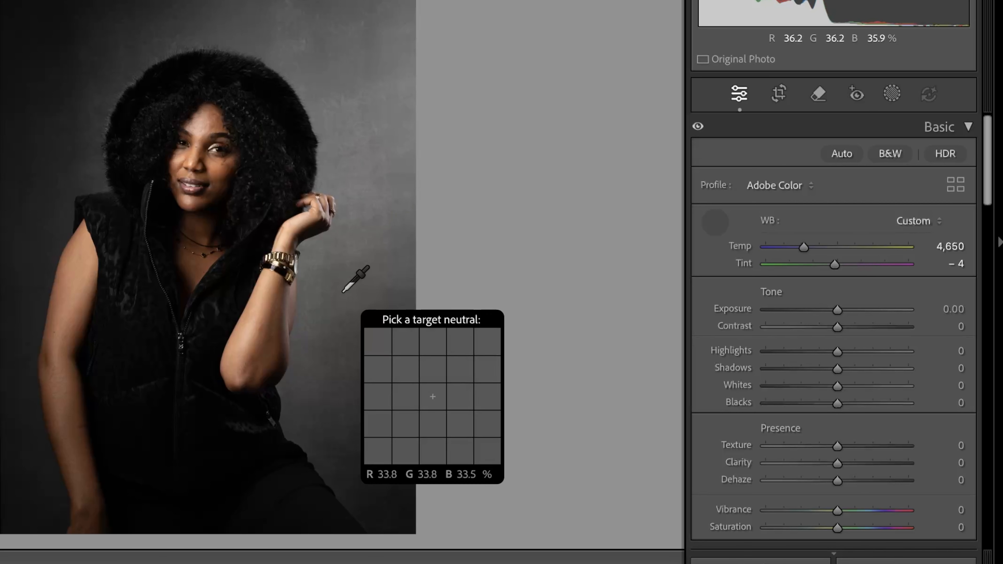
{"action": "left_click", "coordinate": [340, 294]}
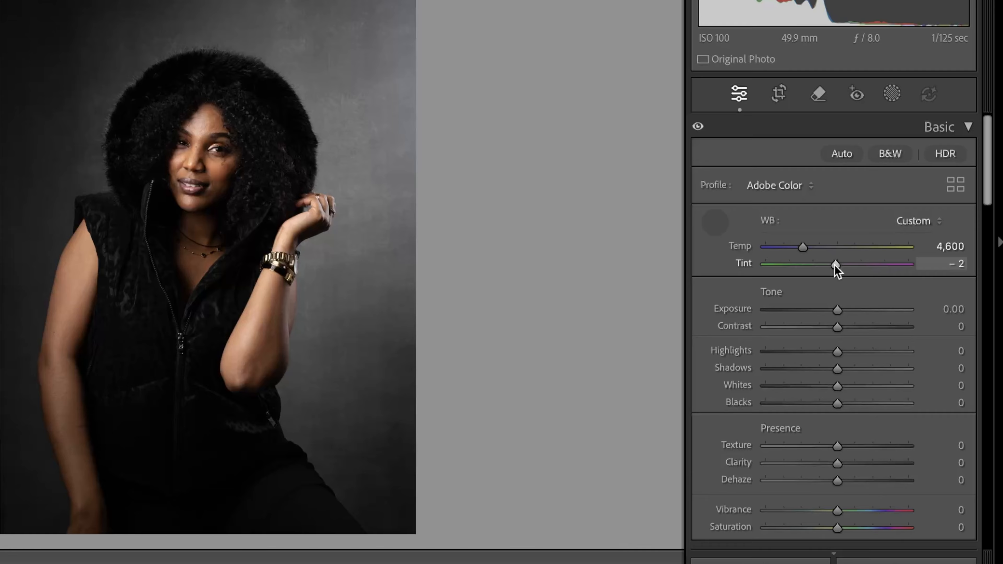
Try small adjustments to Tint and Temp, undoing each one.
{"action": "mouse_move", "coordinate": [835, 266]}
{"action": "left_mouse_down"}
{"action": "mouse_move", "coordinate": [856, 263]}
{"action": "mouse_move", "coordinate": [816, 265]}
{"action": "mouse_move", "coordinate": [838, 266]}
{"action": "left_mouse_up"}
{"action": "key", "text": "ctrl+z"}
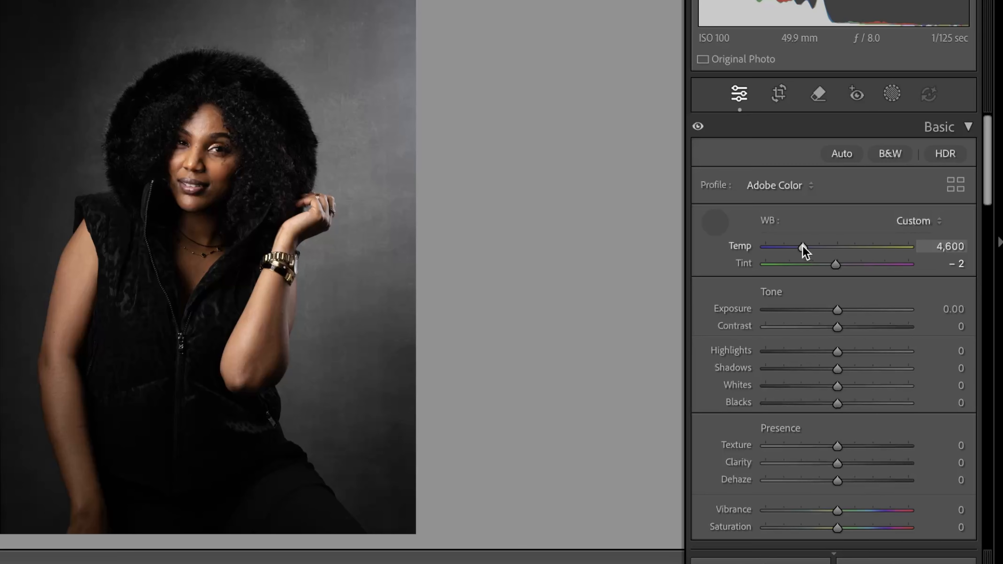
{"action": "left_click_drag", "start_coordinate": [803, 245], "coordinate": [801, 246]}
{"action": "key", "text": "ctrl+z"}
Raise the photo's Exposure to +0.15.
{"action": "scroll", "coordinate": [836, 303], "scroll_direction": "down", "scroll_amount": 3}
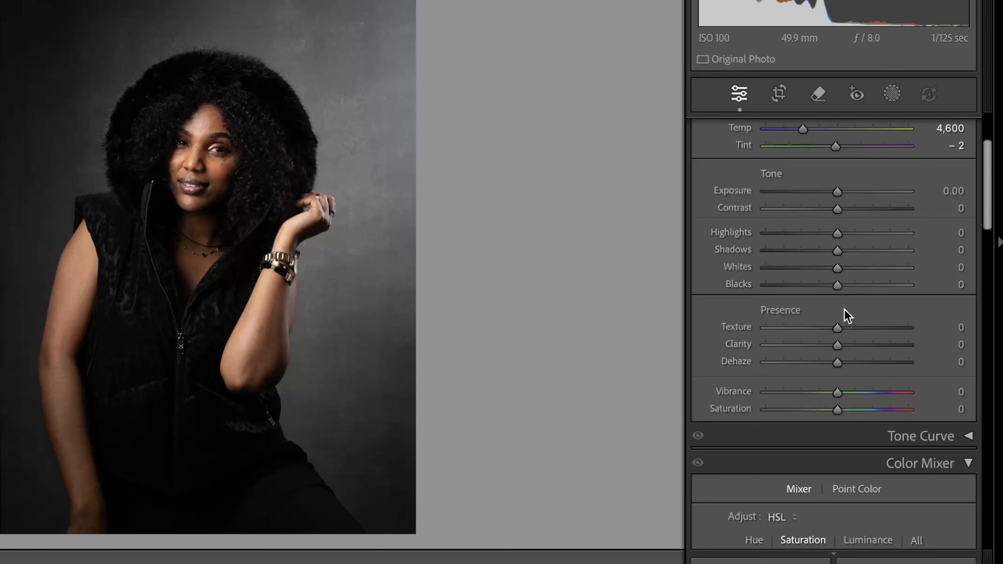
{"action": "scroll", "coordinate": [847, 316], "scroll_direction": "up", "scroll_amount": 3}
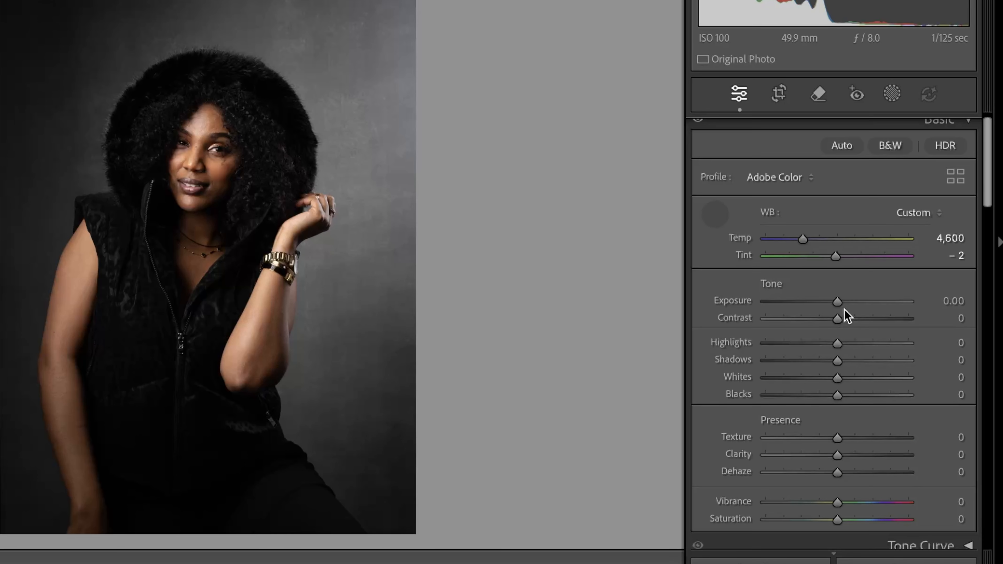
{"action": "scroll", "coordinate": [846, 316], "scroll_direction": "down", "scroll_amount": 2}
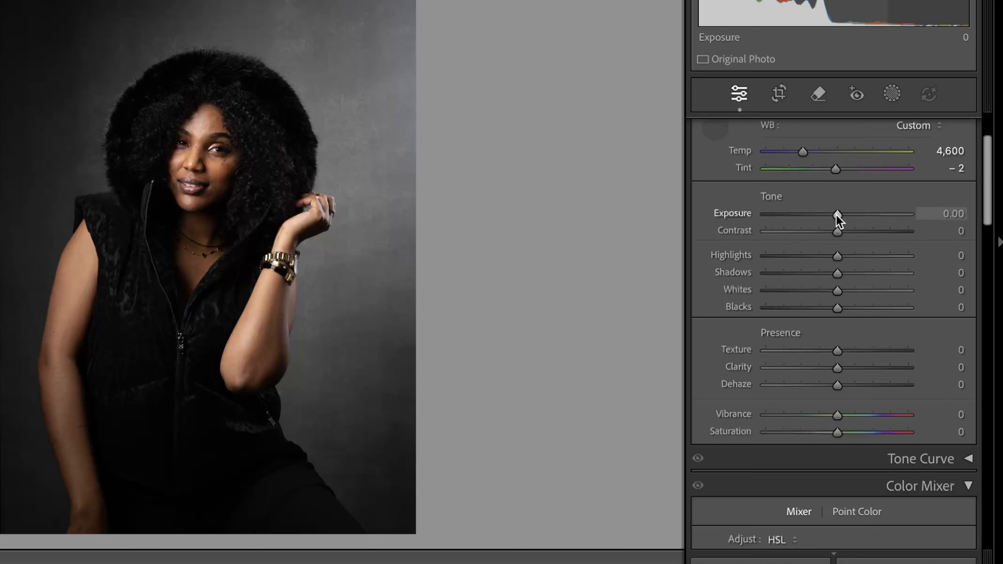
{"action": "left_click_drag", "start_coordinate": [836, 215], "coordinate": [838, 217]}
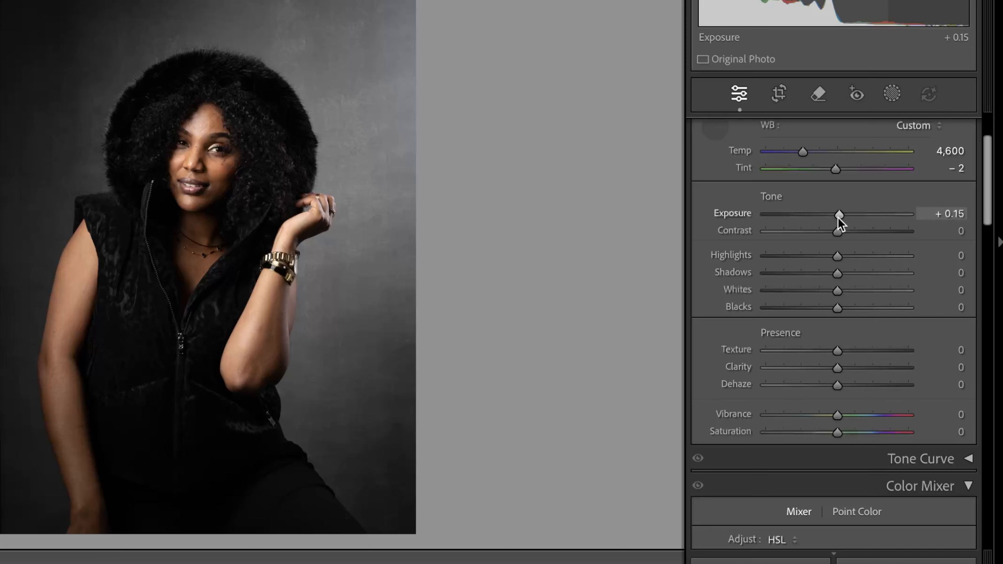
{"action": "key", "text": "w"}
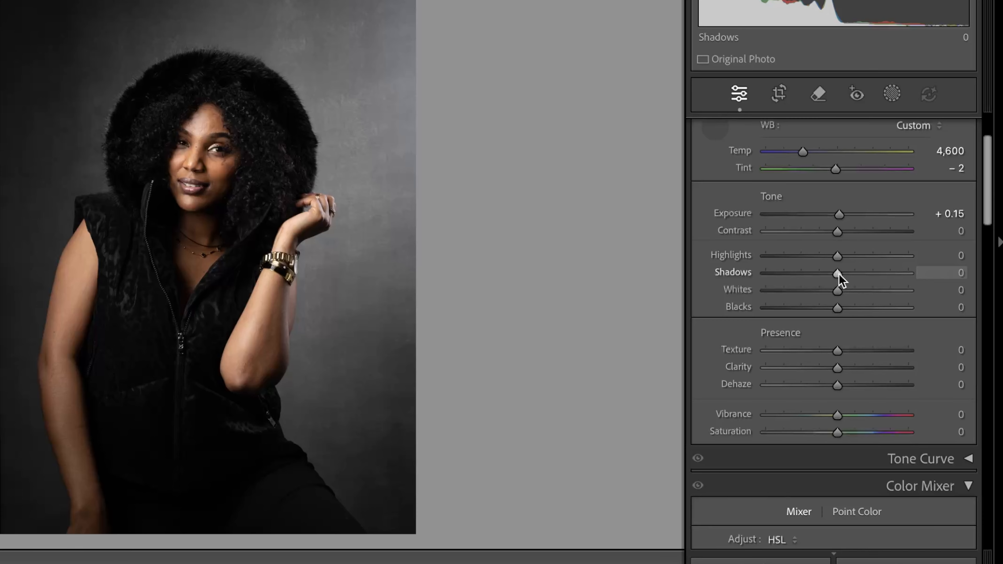
Set Shadows to +65 after testing it at +100, and try Highlights at −100 before resetting it to 0.
{"action": "left_click_drag", "start_coordinate": [837, 272], "coordinate": [916, 279]}
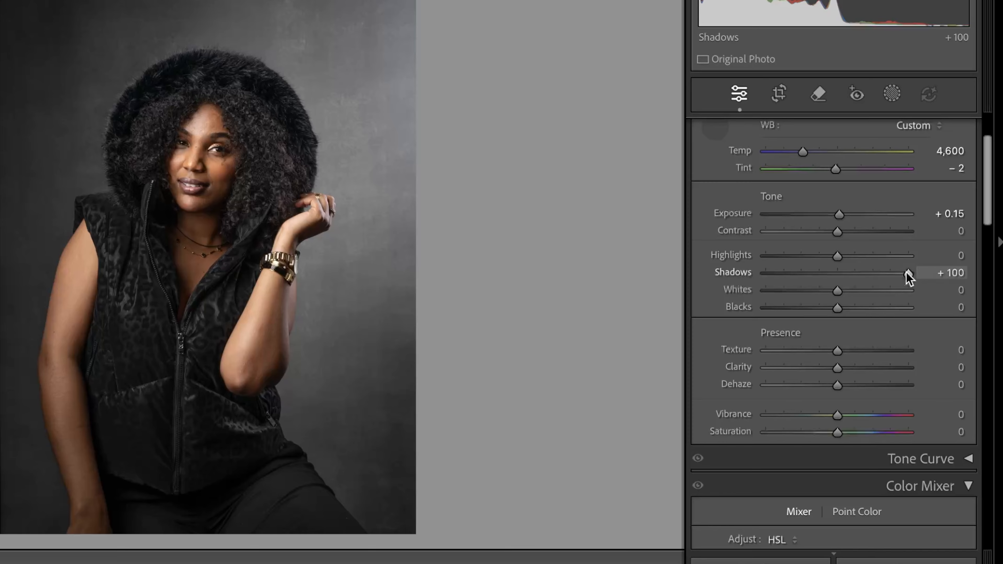
{"action": "left_click_drag", "start_coordinate": [906, 272], "coordinate": [986, 271]}
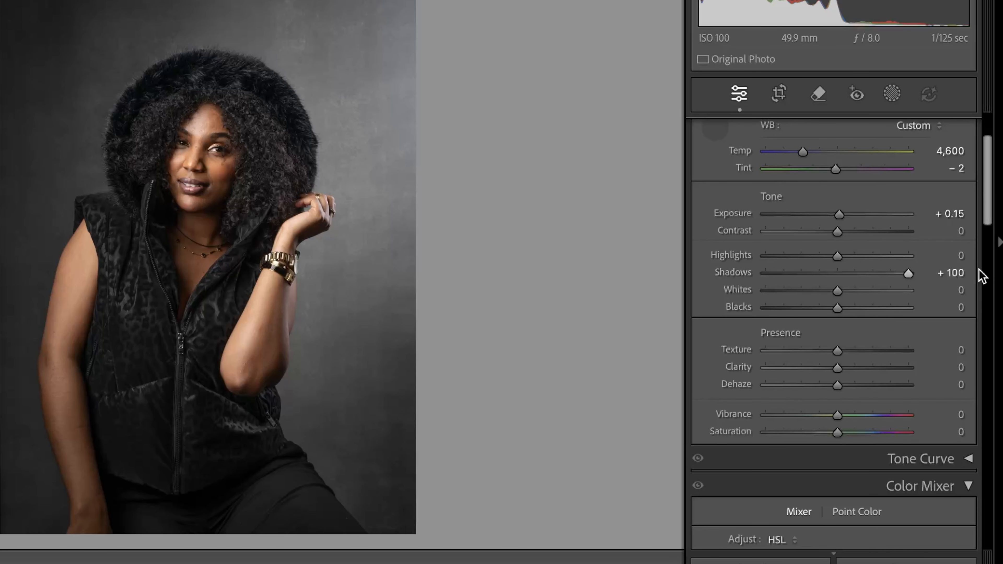
{"action": "left_click_drag", "start_coordinate": [837, 256], "coordinate": [631, 246]}
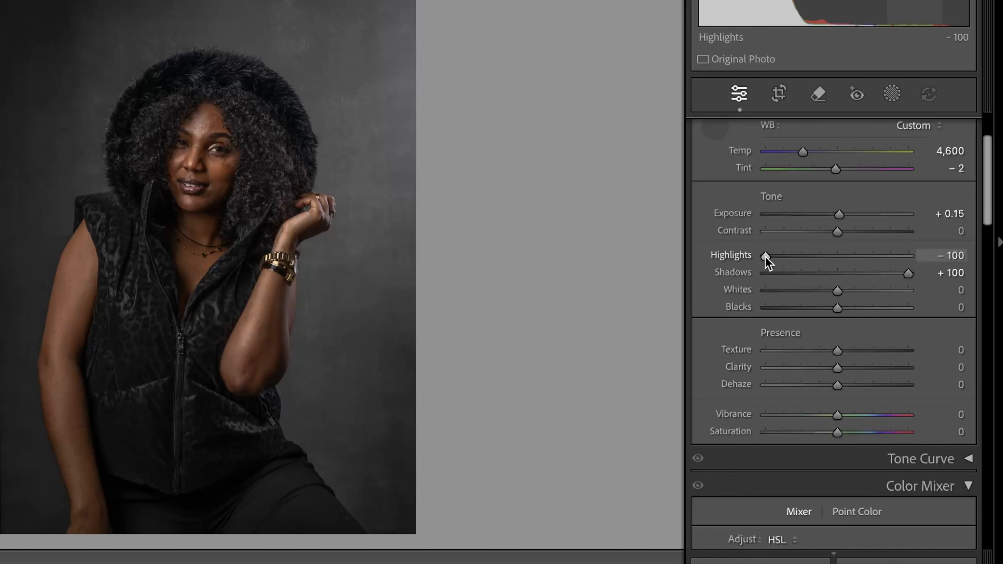
{"action": "double_click", "coordinate": [765, 255]}
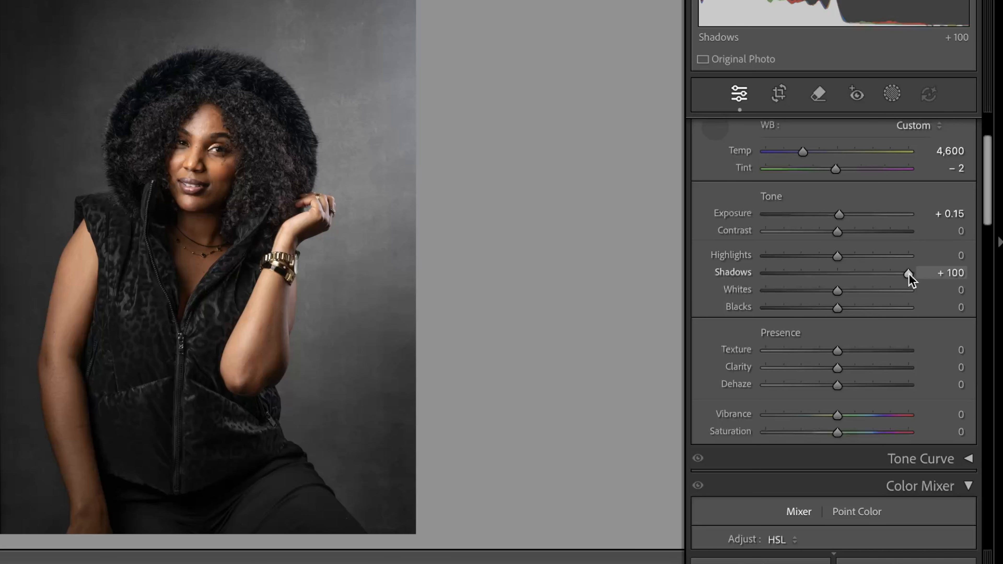
{"action": "left_click_drag", "start_coordinate": [909, 274], "coordinate": [883, 279]}
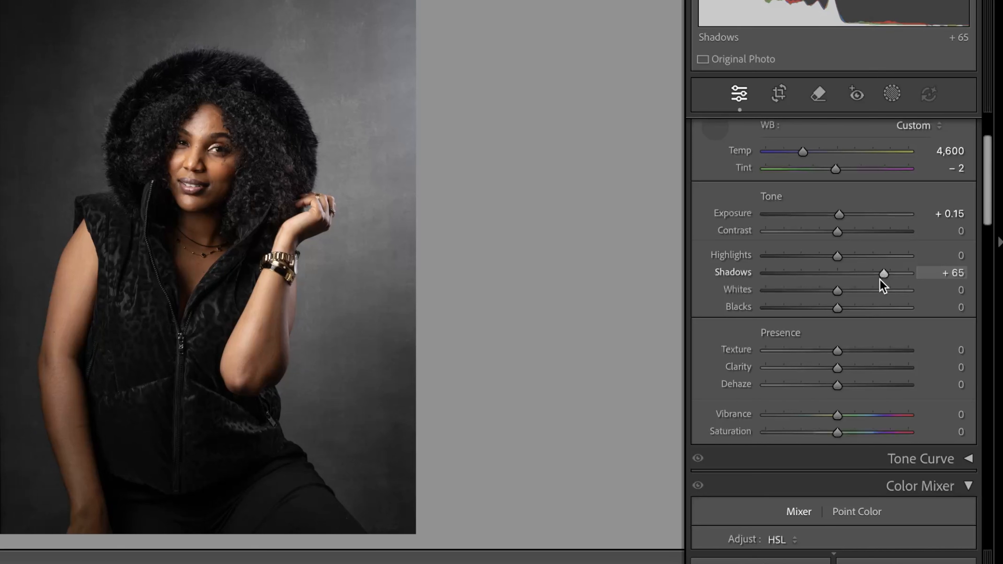
Lower the photo's Contrast to −4 after testing small moves in both directions.
{"action": "key", "text": "w"}
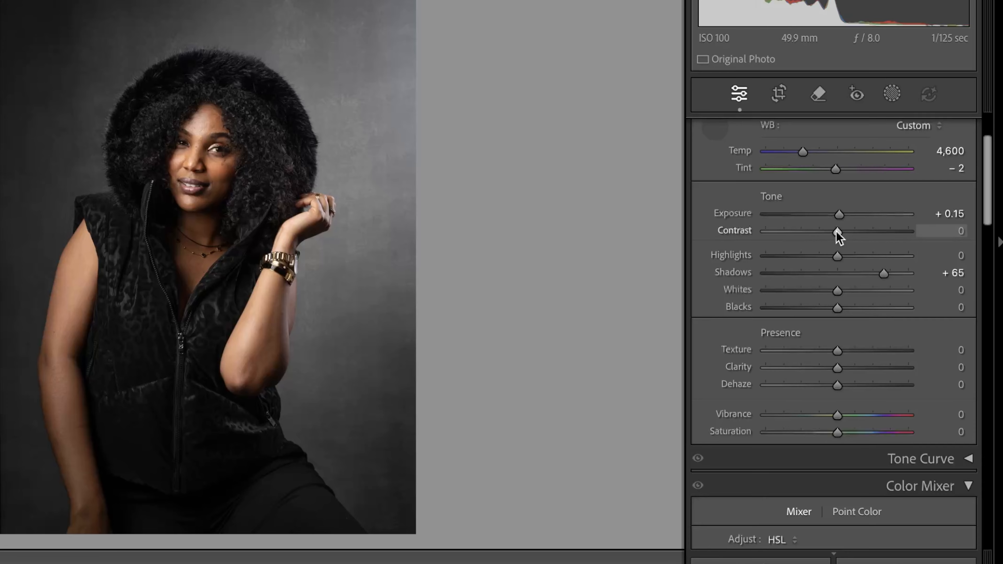
{"action": "left_click_drag", "start_coordinate": [836, 233], "coordinate": [843, 232]}
{"action": "mouse_move", "coordinate": [845, 232]}
{"action": "left_mouse_down"}
{"action": "mouse_move", "coordinate": [812, 232]}
{"action": "mouse_move", "coordinate": [833, 236]}
{"action": "left_mouse_up"}
{"action": "left_click_drag", "start_coordinate": [833, 237], "coordinate": [834, 239]}
{"action": "mouse_move", "coordinate": [834, 237]}
{"action": "left_mouse_down"}
{"action": "mouse_move", "coordinate": [734, 239]}
{"action": "mouse_move", "coordinate": [917, 255]}
{"action": "mouse_move", "coordinate": [833, 229]}
{"action": "left_mouse_up"}
Compare the unedited and edited versions of the portrait several times, ending on the edited version.
{"action": "key", "text": "backslash"}
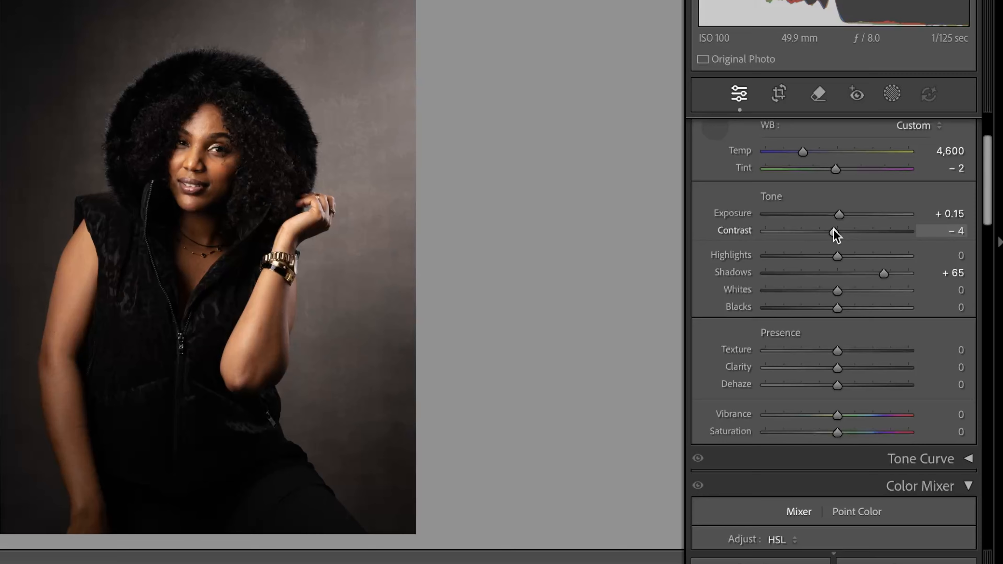
{"action": "key", "text": "backslash"}
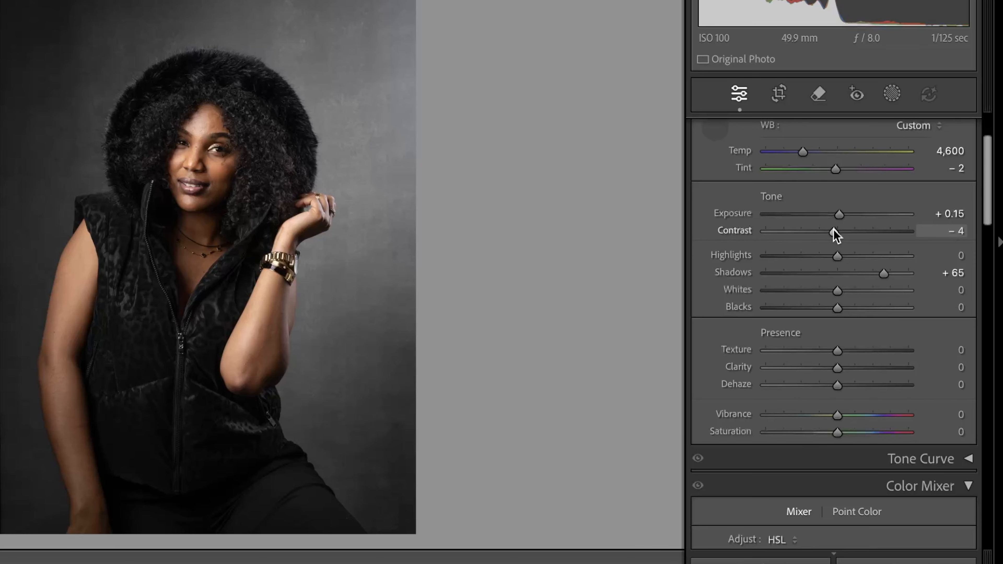
{"action": "key", "text": "backslash"}
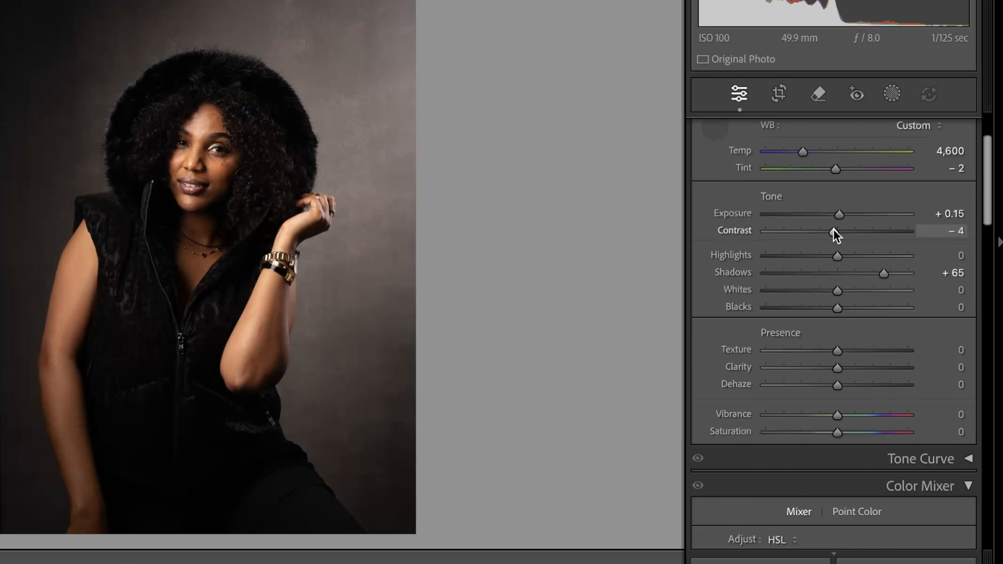
{"action": "key", "text": "backslash"}
{"action": "key", "text": "backslash"}
{"action": "key", "text": "backslash"}
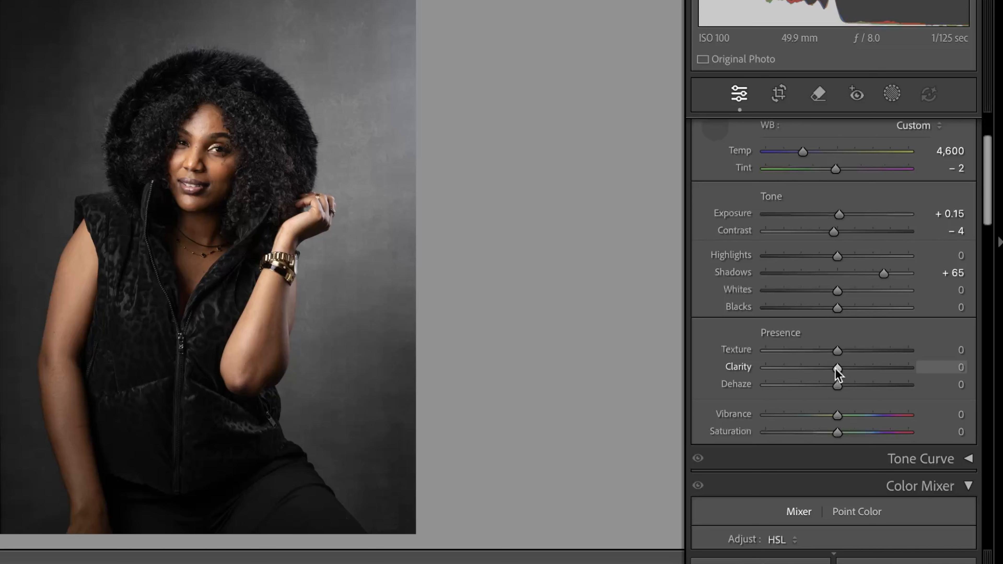
Set Clarity to +4 and check the portrait against its unedited version.
{"action": "mouse_move", "coordinate": [836, 368]}
{"action": "left_mouse_down"}
{"action": "mouse_move", "coordinate": [890, 372]}
{"action": "mouse_move", "coordinate": [838, 367]}
{"action": "left_mouse_up"}
{"action": "left_click_drag", "start_coordinate": [837, 366], "coordinate": [837, 368]}
{"action": "key", "text": "backslash"}
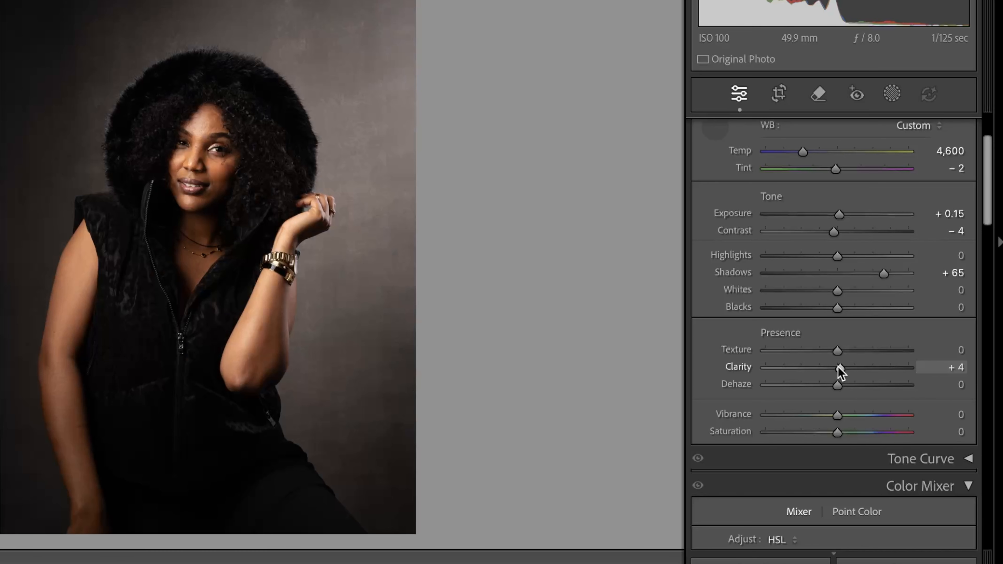
{"action": "key", "text": "backslash"}
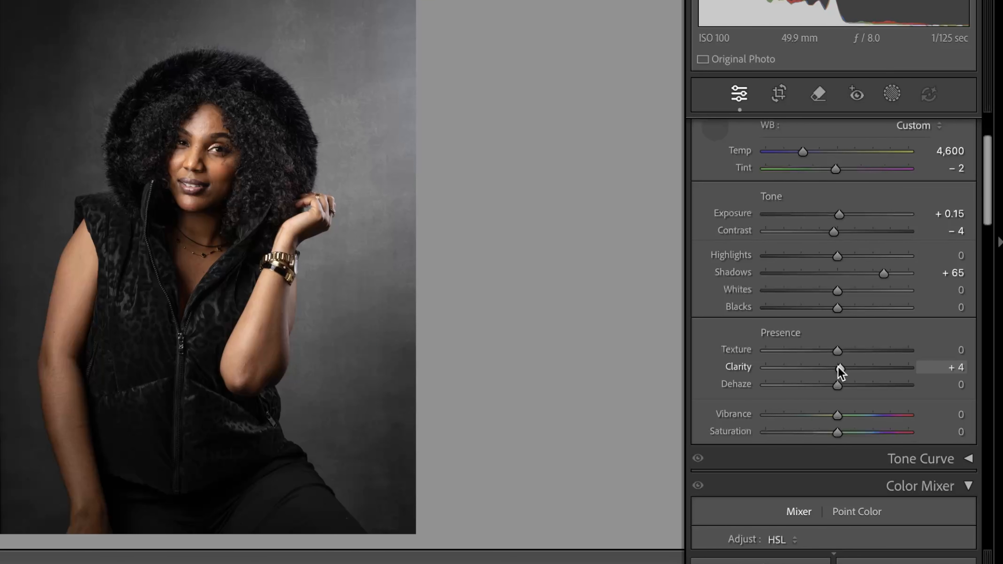
{"action": "scroll", "coordinate": [838, 366], "scroll_direction": "down", "scroll_amount": 3}
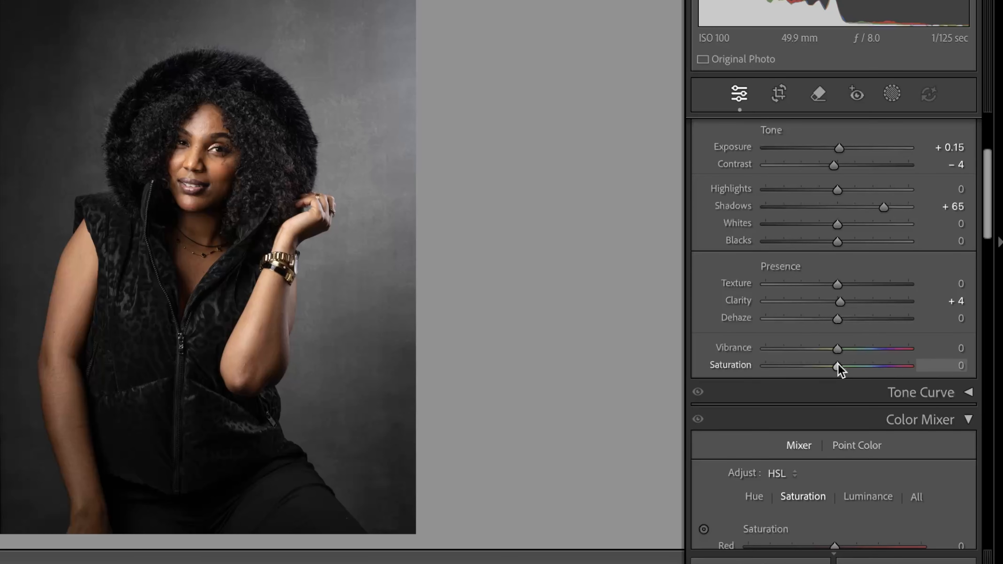
{"action": "scroll", "coordinate": [838, 364], "scroll_direction": "up", "scroll_amount": 5}
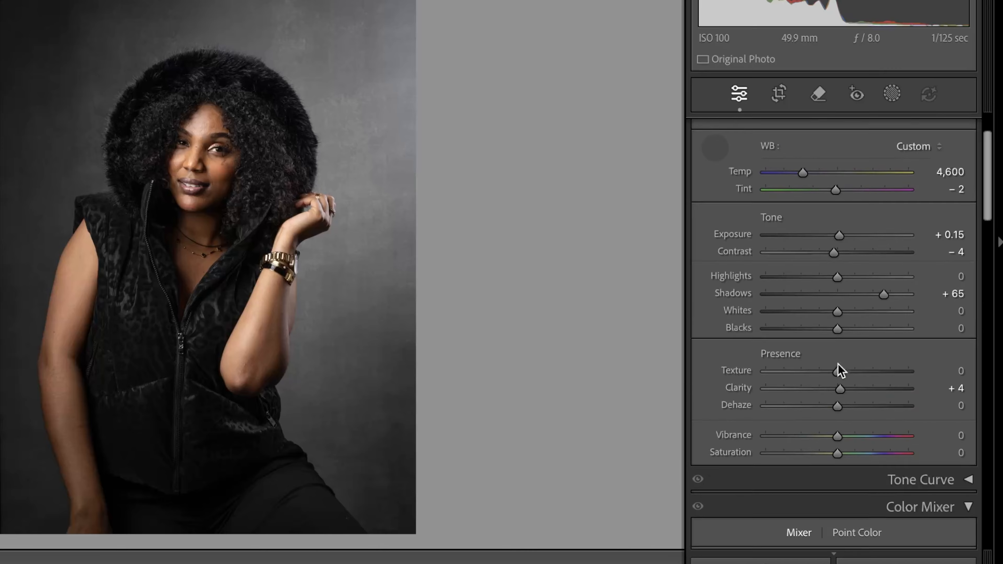
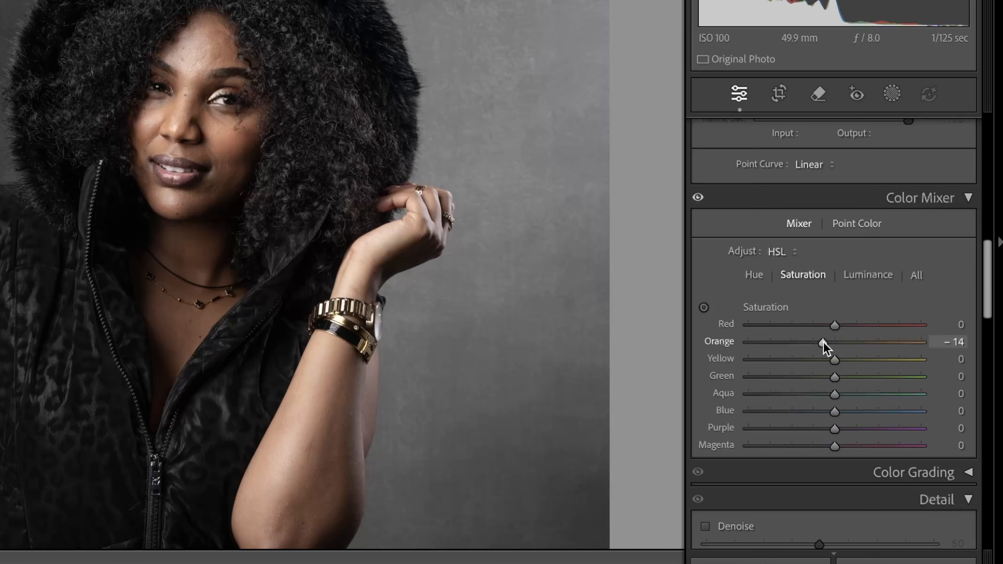
Set the Orange saturation in the Color Mixer to −11.
{"action": "mouse_move", "coordinate": [823, 341]}
{"action": "left_mouse_down"}
{"action": "mouse_move", "coordinate": [713, 349]}
{"action": "mouse_move", "coordinate": [822, 350]}
{"action": "left_mouse_up"}
{"action": "left_click_drag", "start_coordinate": [821, 342], "coordinate": [826, 344]}
{"action": "key", "text": "w"}
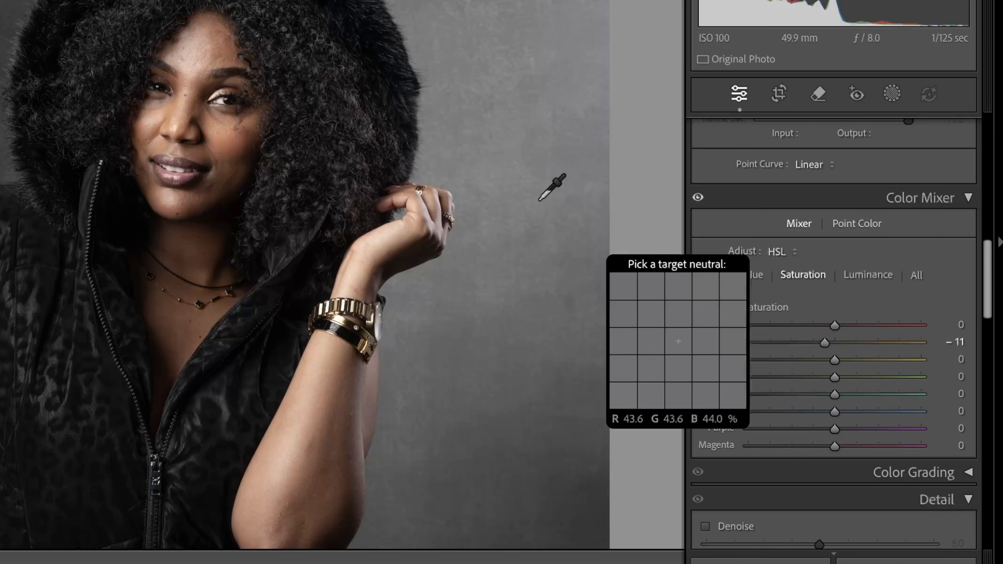
Show more of the portrait and compare its skin tones and backdrop before and after the edits.
{"action": "key", "text": "z"}
{"action": "key", "text": "z"}
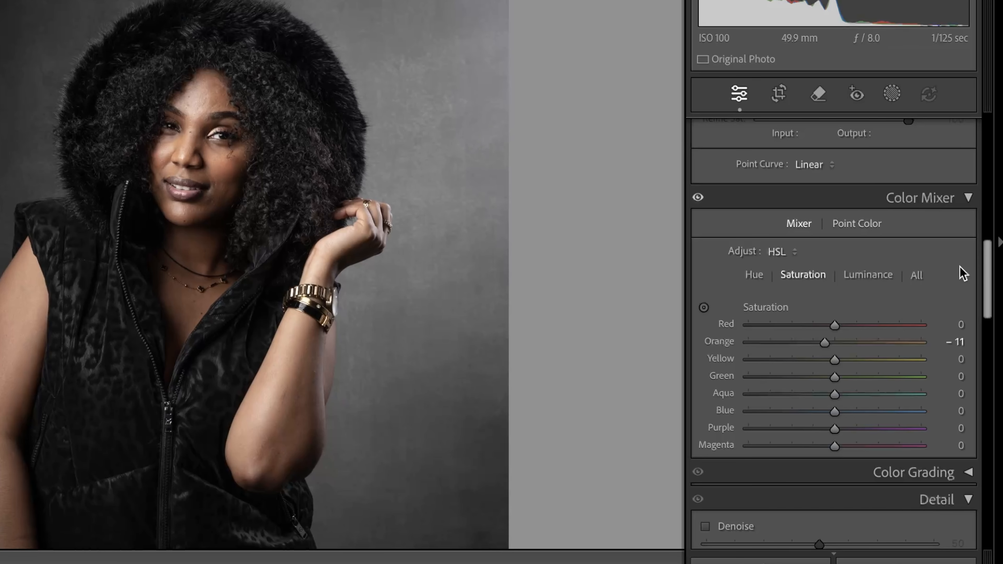
{"action": "key", "text": "backslash"}
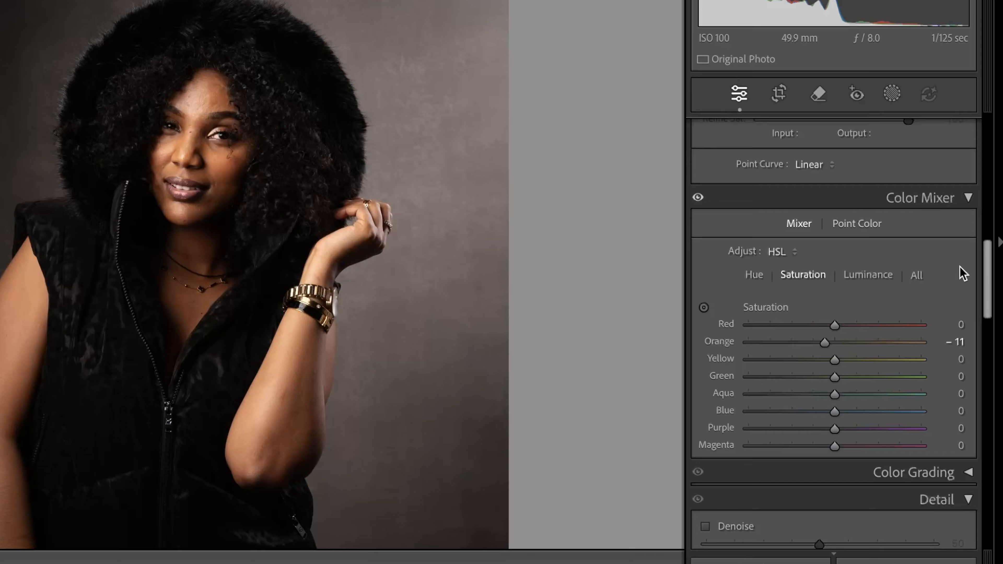
{"action": "key", "text": "backslash"}
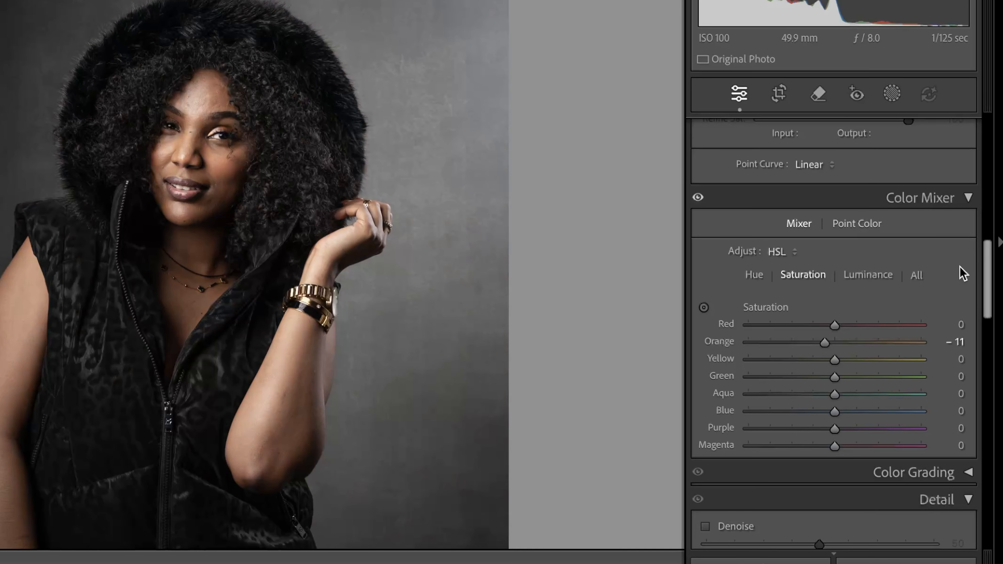
{"action": "key", "text": "backslash"}
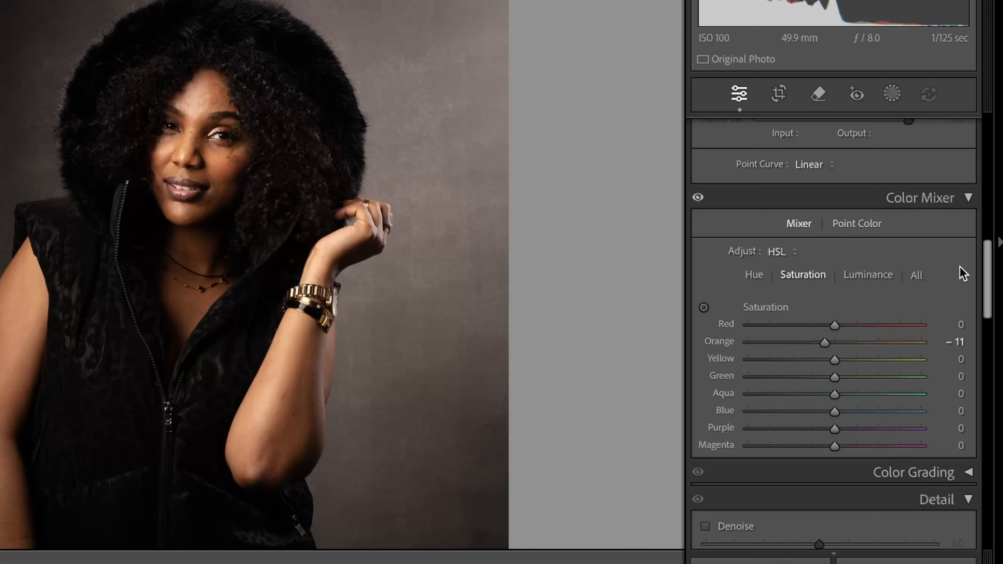
{"action": "key", "text": "backslash"}
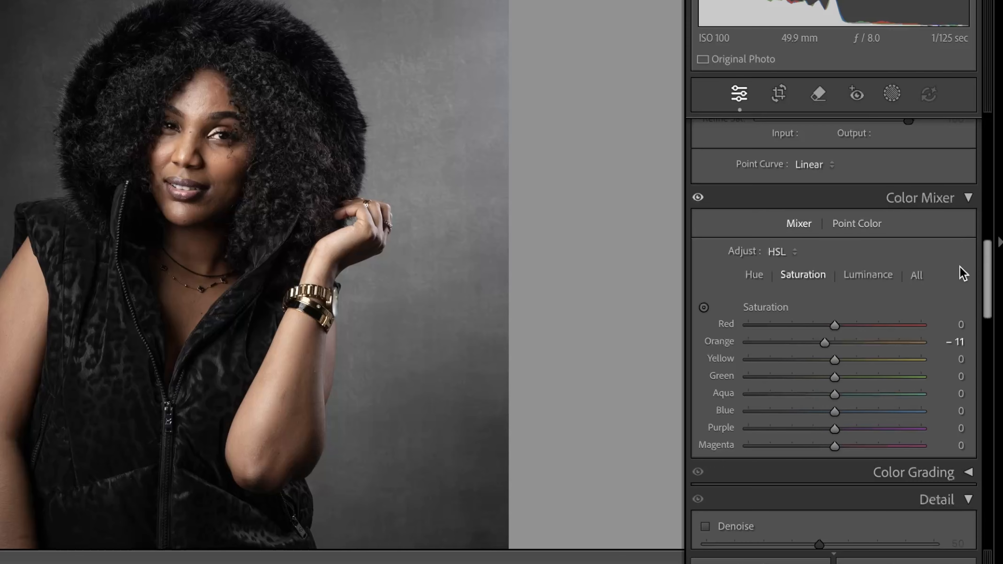
{"action": "key", "text": "backslash"}
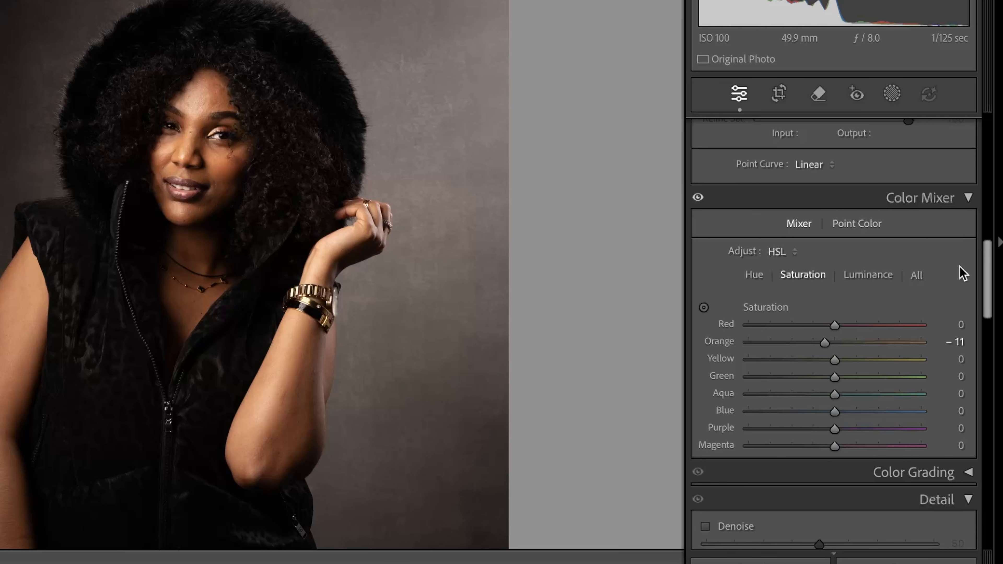
{"action": "key", "text": "backslash"}
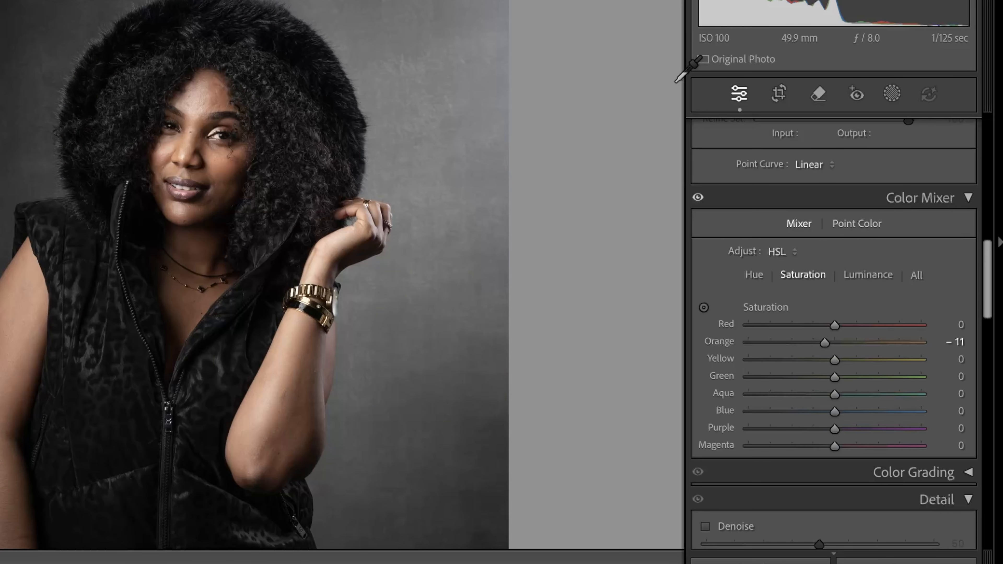
Reset Clarity to 0 and check the face and forearm up close.
{"action": "key", "text": "w"}
{"action": "key", "text": "z"}
{"action": "key", "text": "z"}
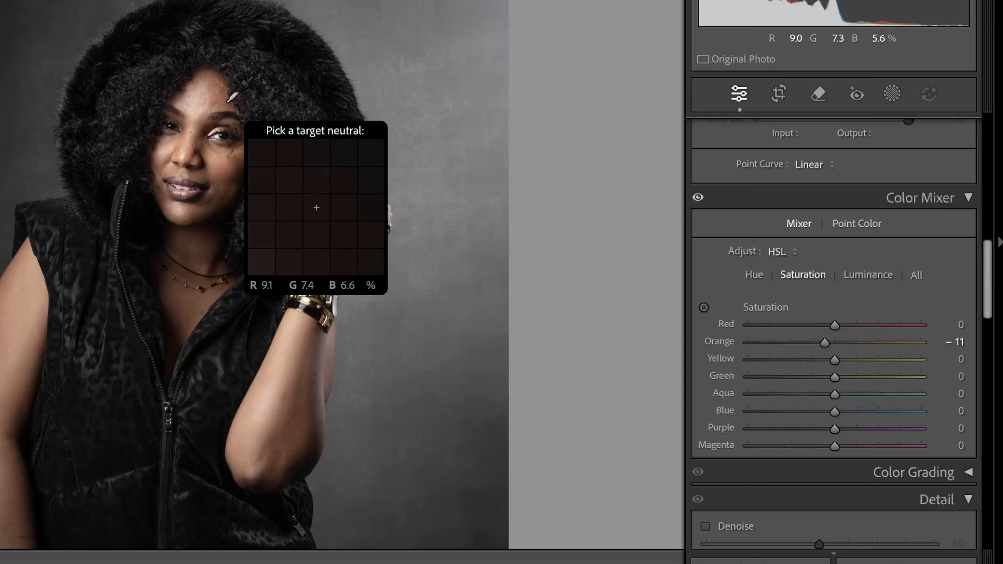
{"action": "scroll", "coordinate": [880, 298], "scroll_direction": "up", "scroll_amount": 10}
{"action": "scroll", "coordinate": [879, 298], "scroll_direction": "down", "scroll_amount": 3}
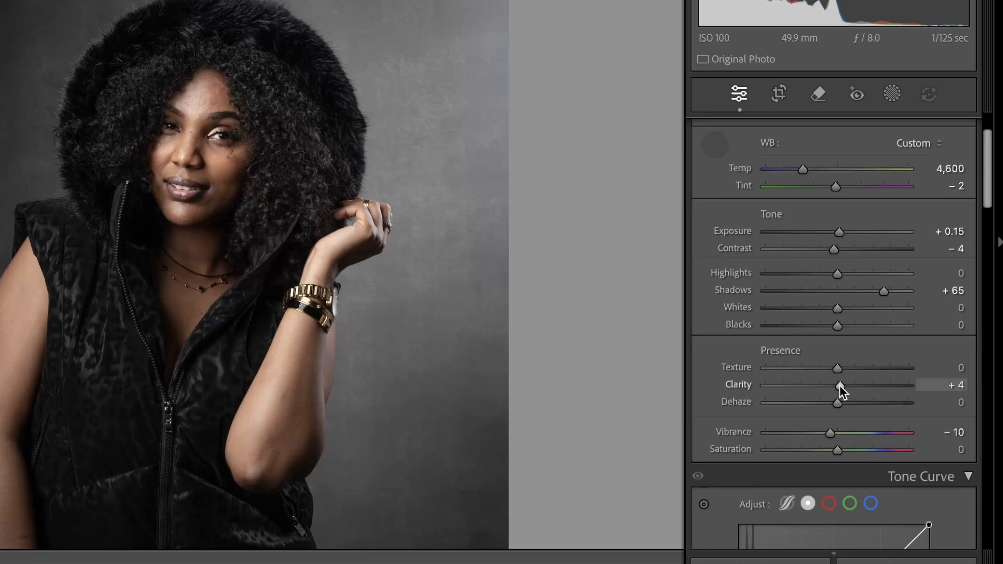
{"action": "double_click", "coordinate": [840, 385]}
{"action": "key", "text": "w"}
{"action": "key", "text": "z"}
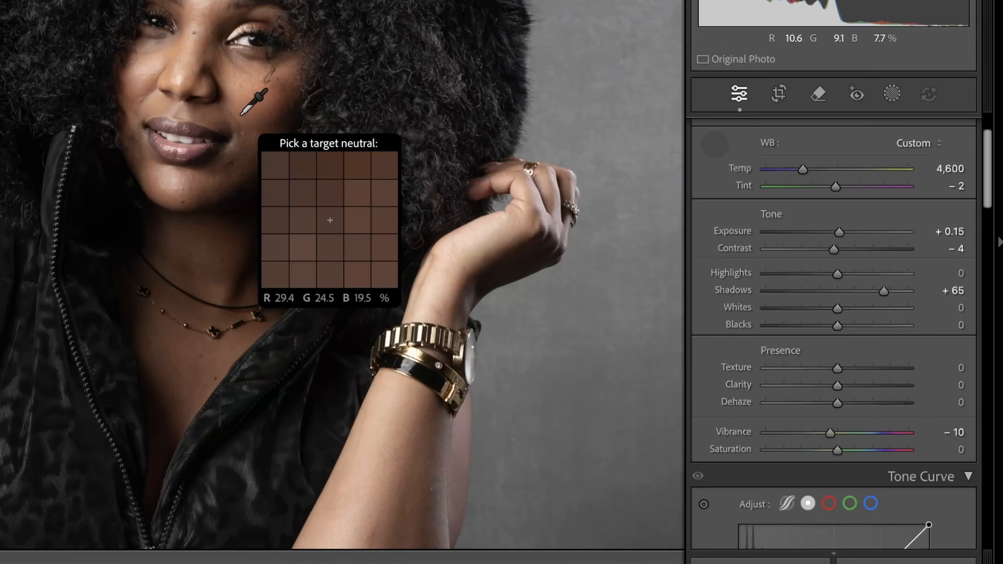
{"action": "key", "text": "z"}
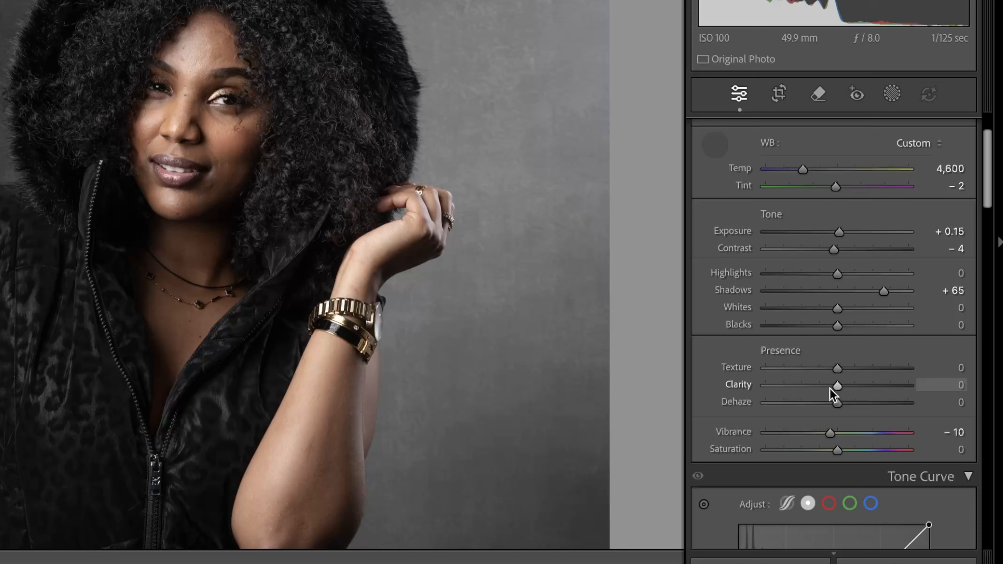
Review the develop settings from Presence and Tone Curve through Color Mixer to Detail.
{"action": "scroll", "coordinate": [843, 391], "scroll_direction": "down", "scroll_amount": 5}
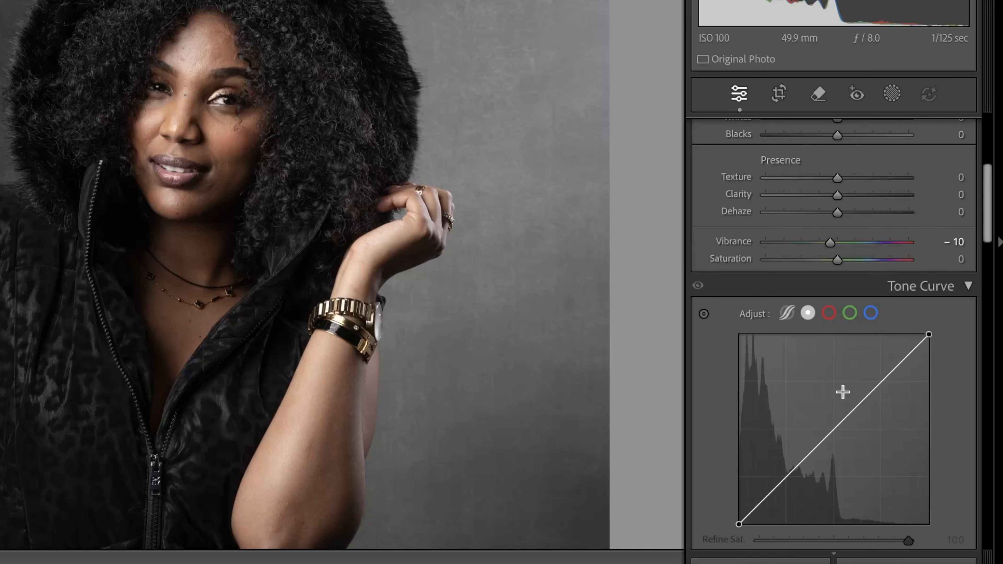
{"action": "scroll", "coordinate": [843, 392], "scroll_direction": "down", "scroll_amount": 2}
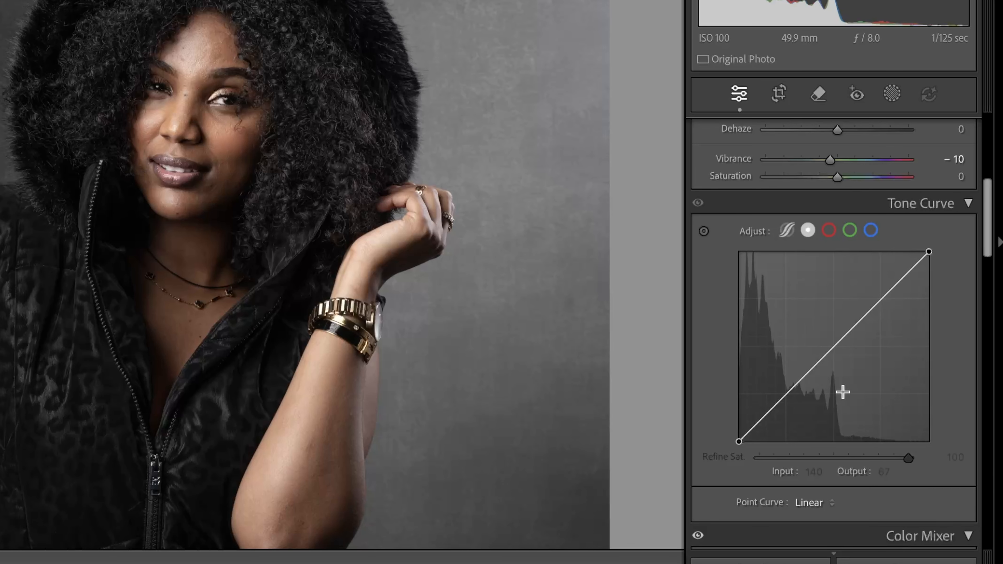
{"action": "scroll", "coordinate": [843, 392], "scroll_direction": "down", "scroll_amount": 2}
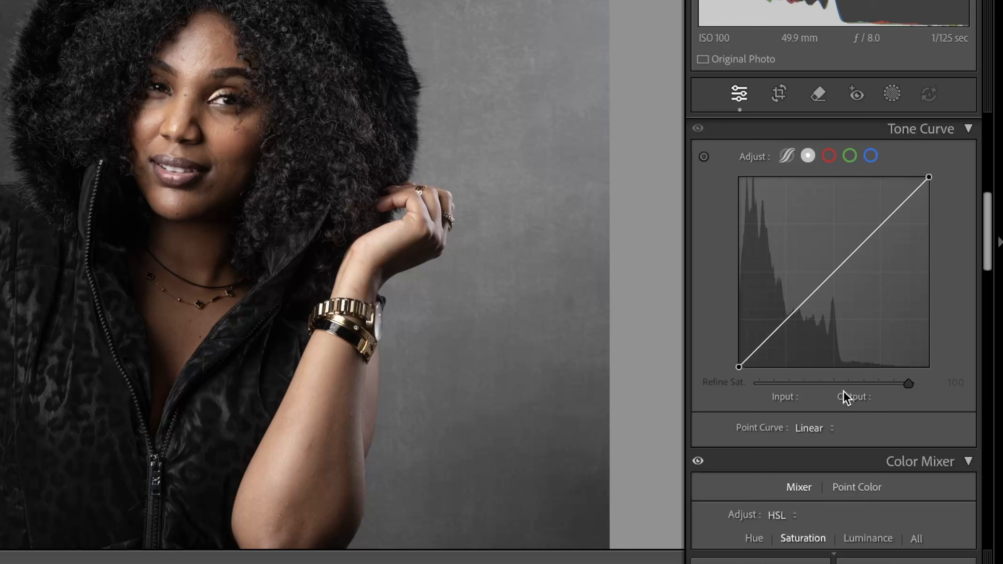
{"action": "key", "text": "w"}
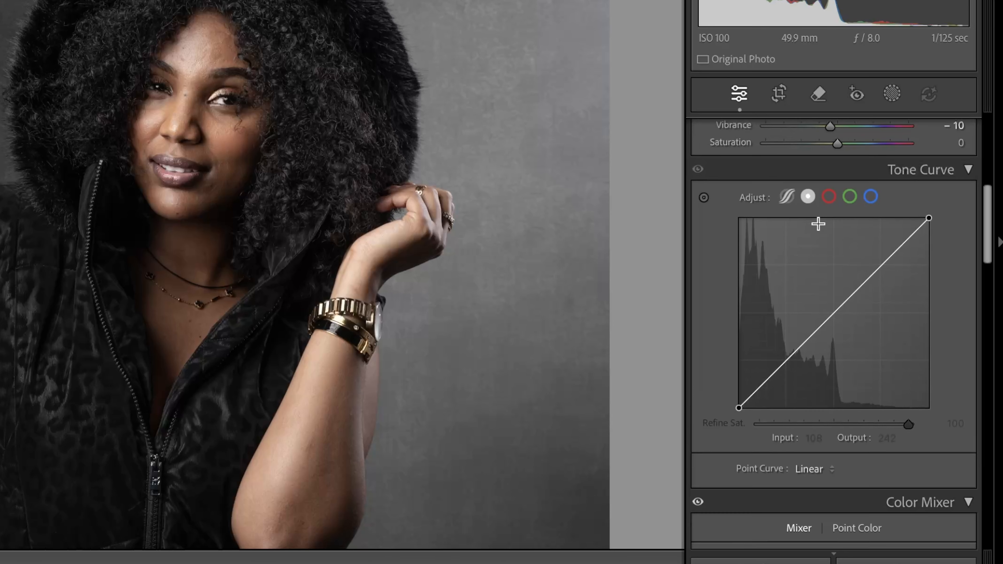
{"action": "scroll", "coordinate": [816, 222], "scroll_direction": "up", "scroll_amount": 1}
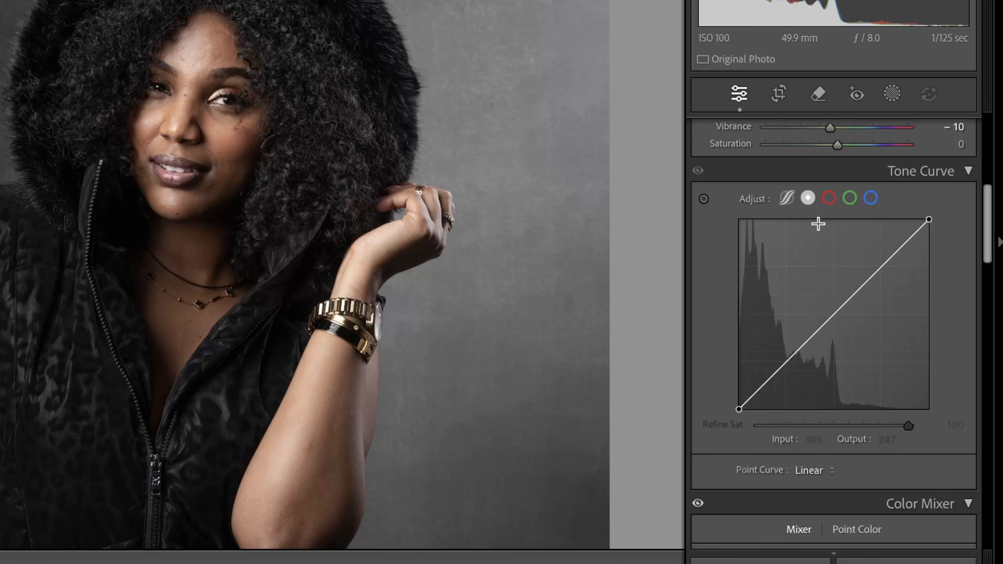
{"action": "scroll", "coordinate": [934, 217], "scroll_direction": "up", "scroll_amount": 2}
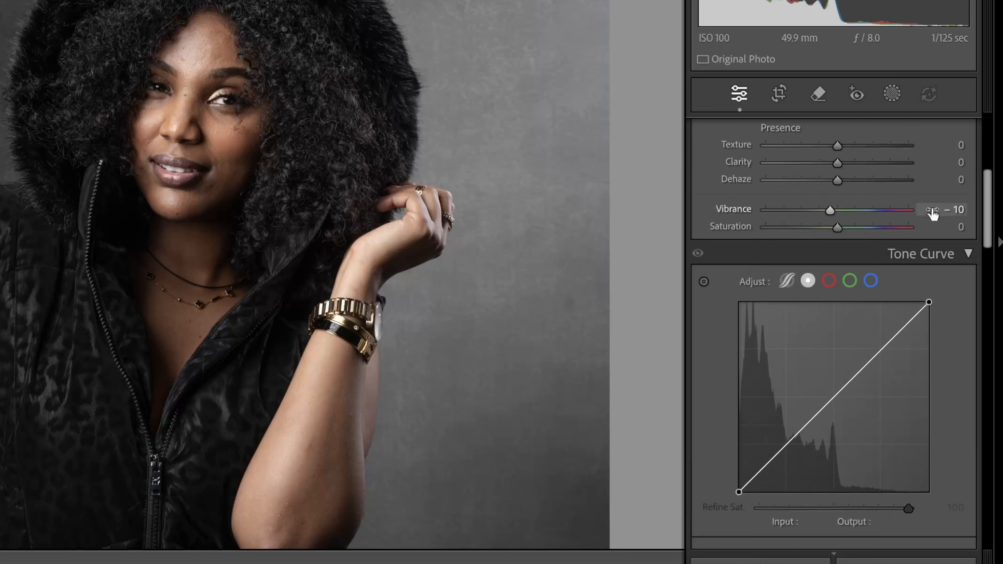
{"action": "scroll", "coordinate": [932, 215], "scroll_direction": "down", "scroll_amount": 10}
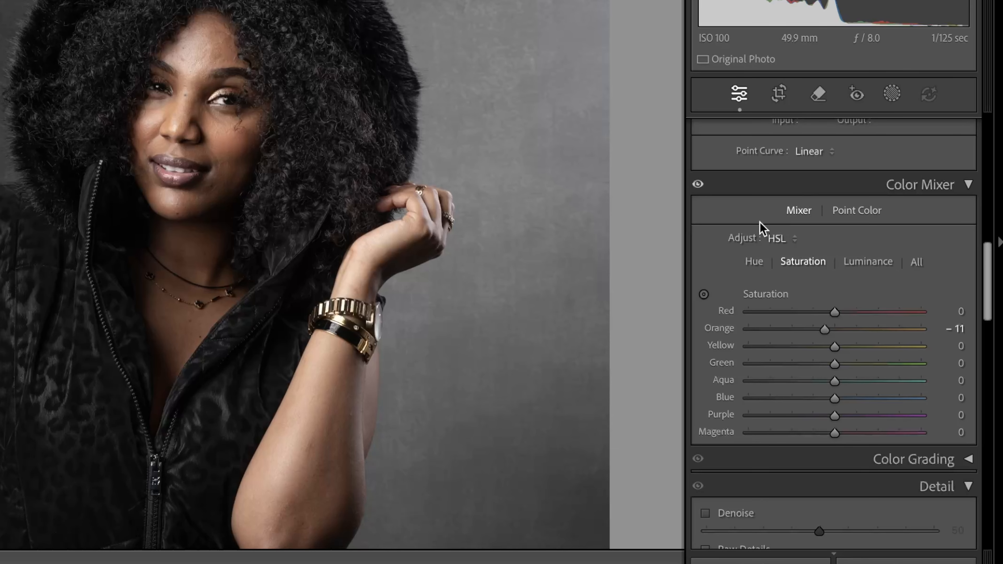
{"action": "scroll", "coordinate": [837, 307], "scroll_direction": "down", "scroll_amount": 3}
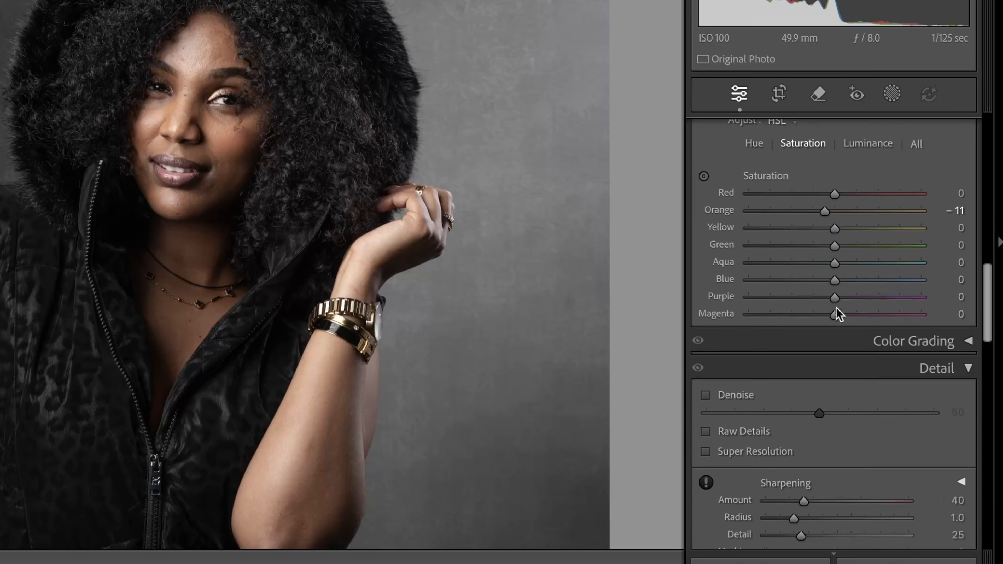
{"action": "scroll", "coordinate": [836, 308], "scroll_direction": "down", "scroll_amount": 6}
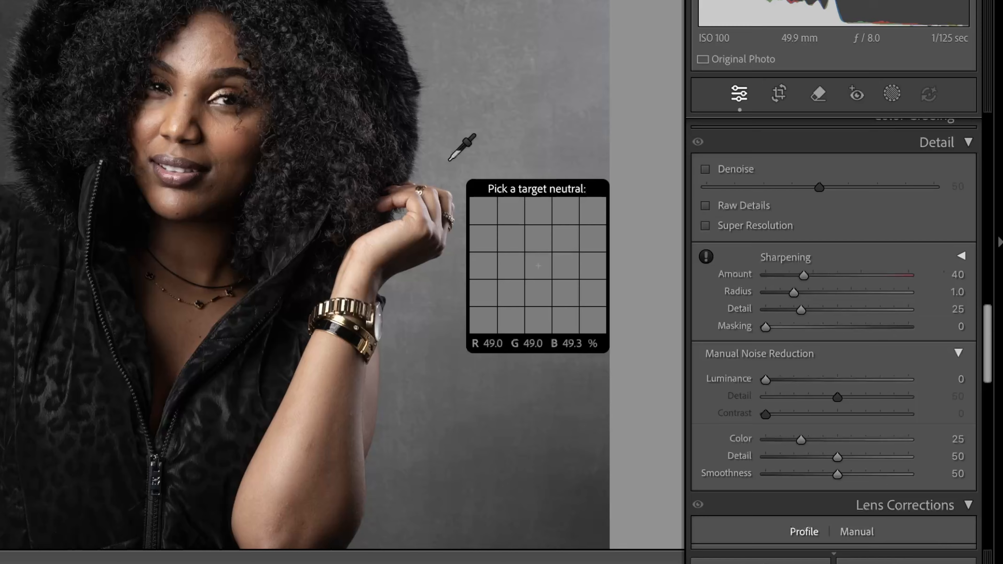
Examine the edited portrait at several magnifications, ending with the whole figure in view.
{"action": "key", "text": "super+minus"}
{"action": "key", "text": "super+minus"}
{"action": "key", "text": "super+minus"}
{"action": "key", "text": "super+equal"}
{"action": "key", "text": "super+equal"}
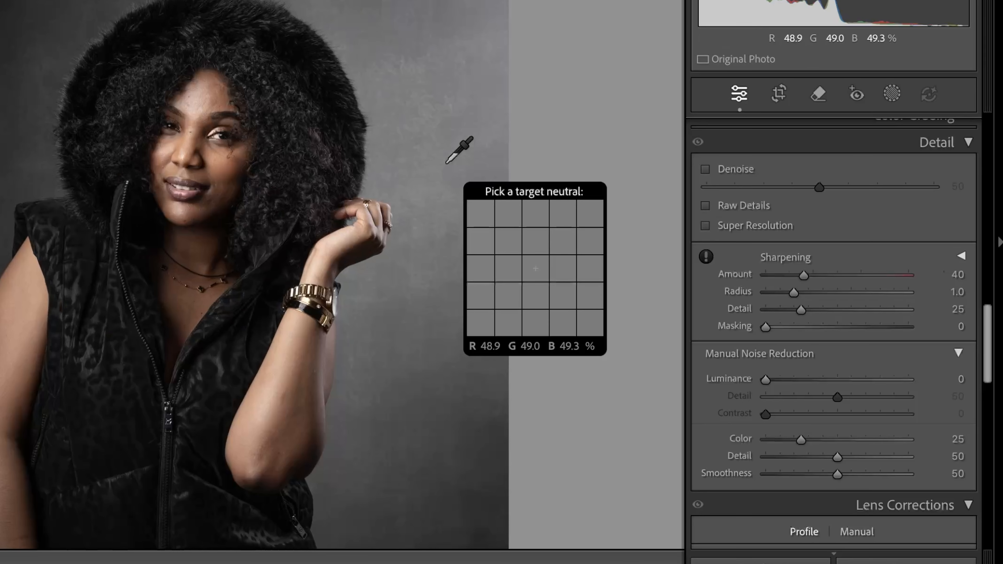
{"action": "key", "text": "super+minus"}
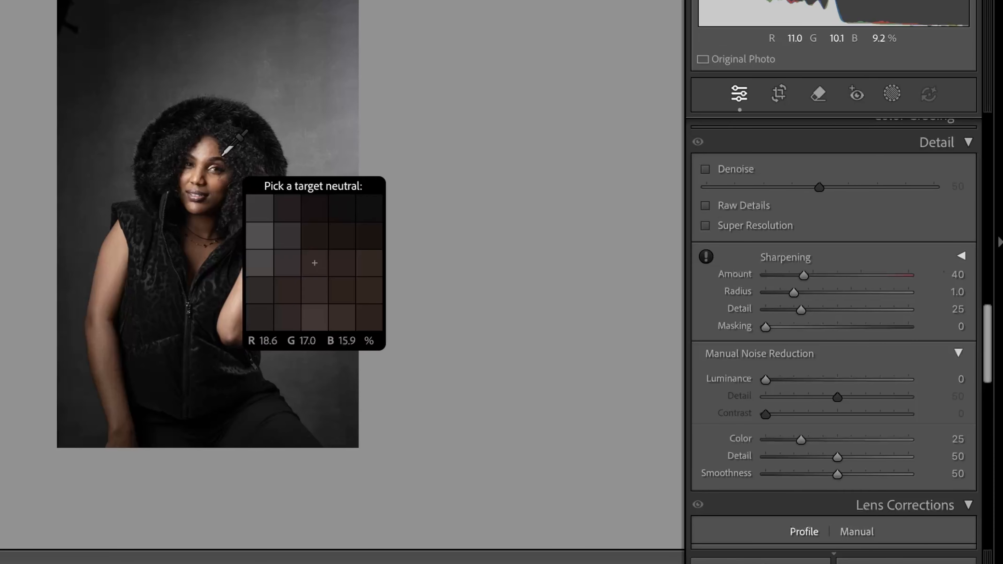
{"action": "key", "text": "super+equal"}
{"action": "key", "text": "super+equal"}
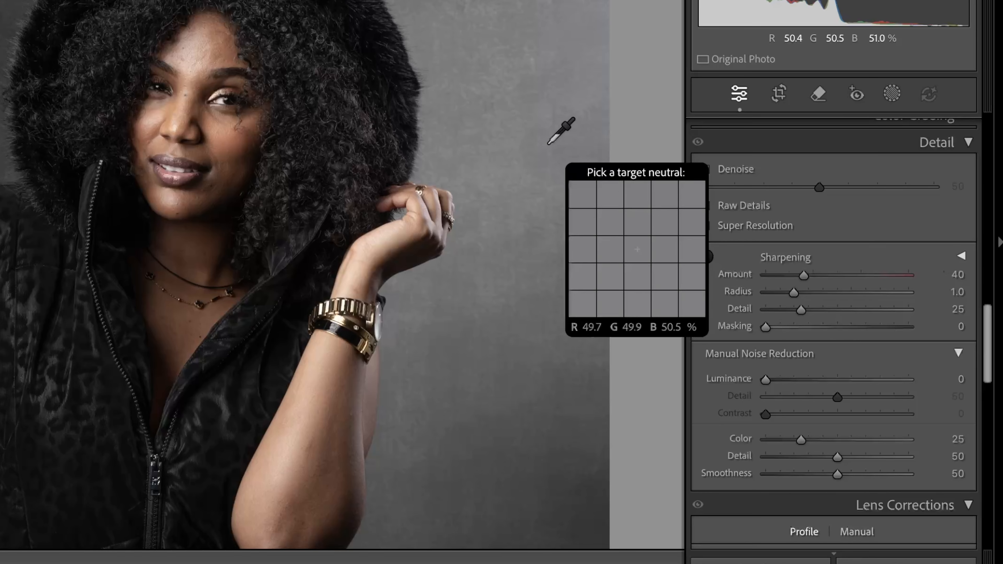
{"action": "key", "text": "super+minus"}
{"action": "key", "text": "super+minus"}
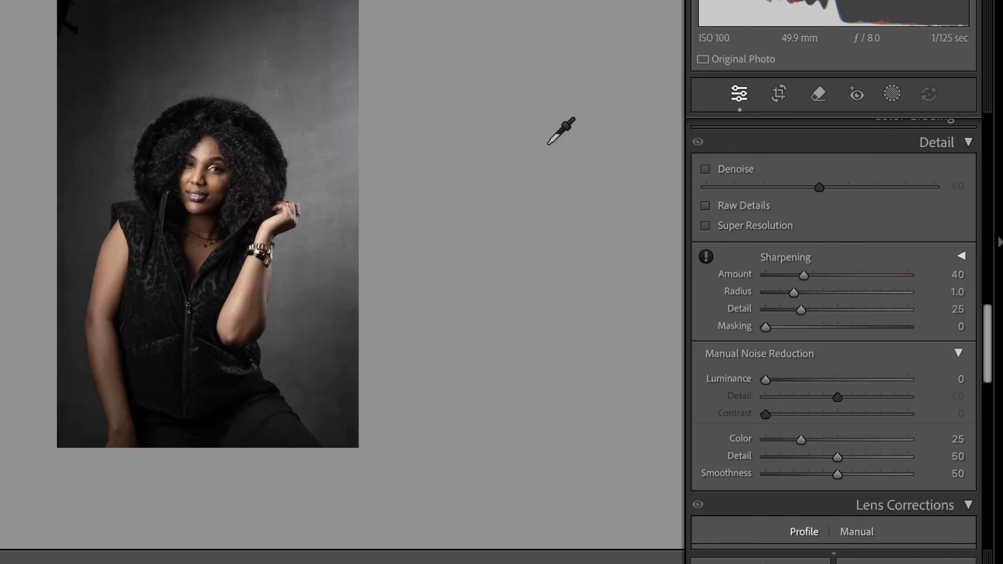
Review the Lens Corrections, Transform and Effects settings, and examine the portrait as a whole and up close.
{"action": "scroll", "coordinate": [850, 330], "scroll_direction": "down", "scroll_amount": 5}
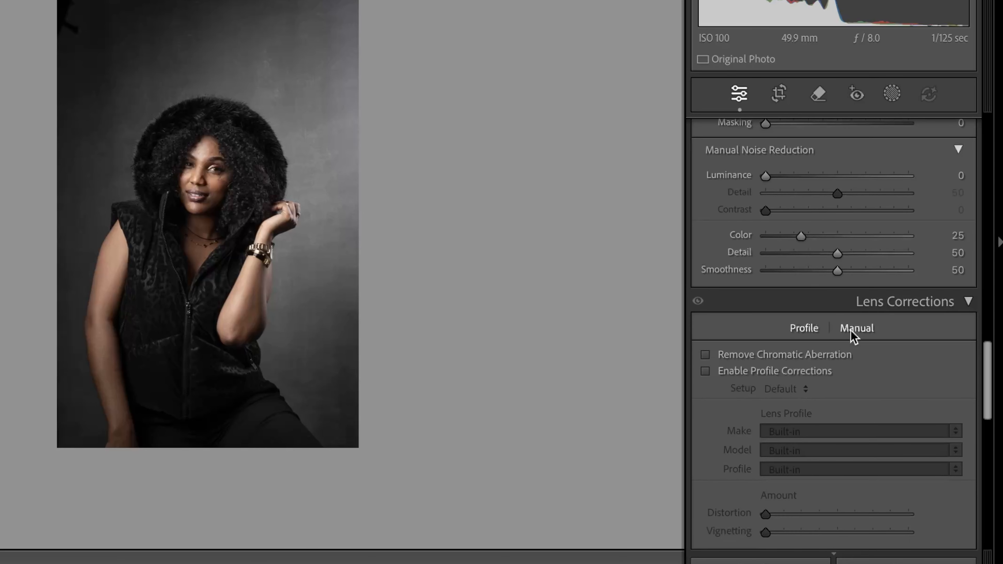
{"action": "scroll", "coordinate": [851, 329], "scroll_direction": "down", "scroll_amount": 10}
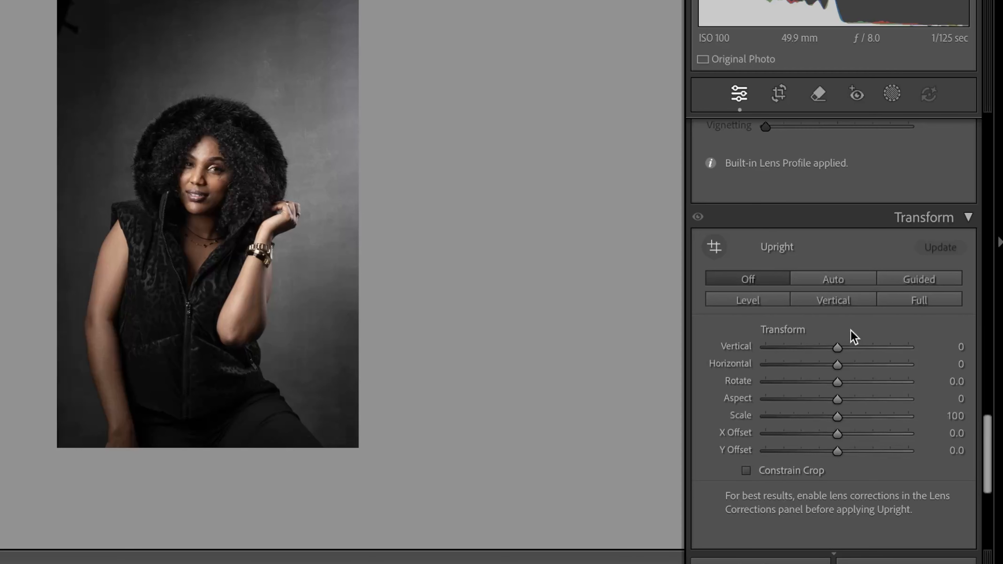
{"action": "scroll", "coordinate": [851, 330], "scroll_direction": "down", "scroll_amount": 8}
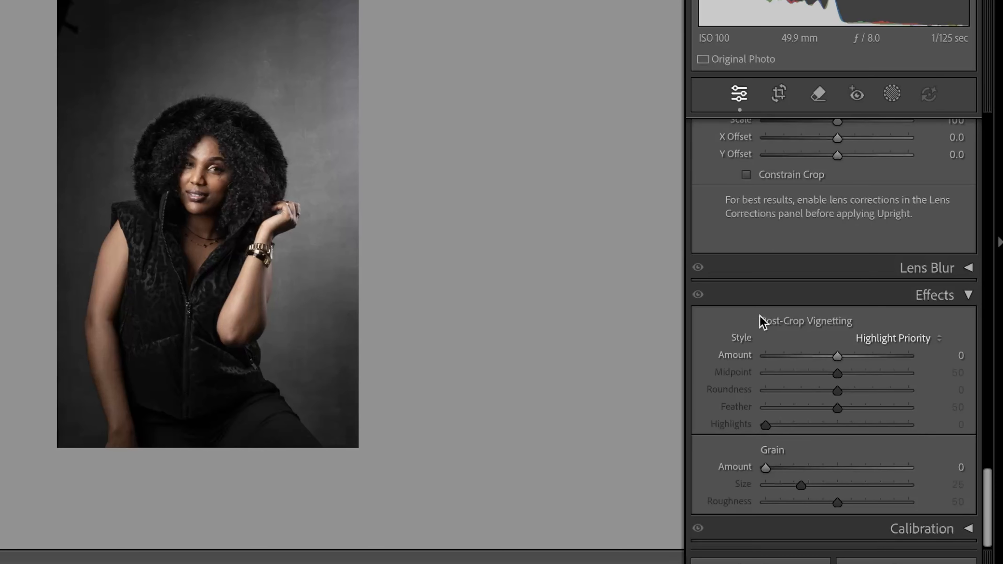
{"action": "scroll", "coordinate": [839, 322], "scroll_direction": "up", "scroll_amount": 8}
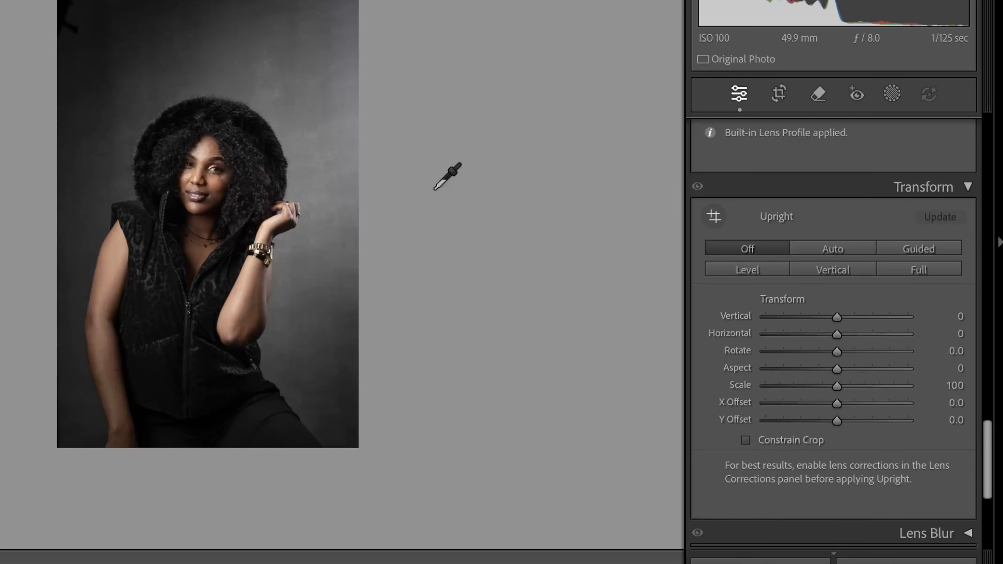
{"action": "key", "text": "z"}
{"action": "key", "text": "z"}
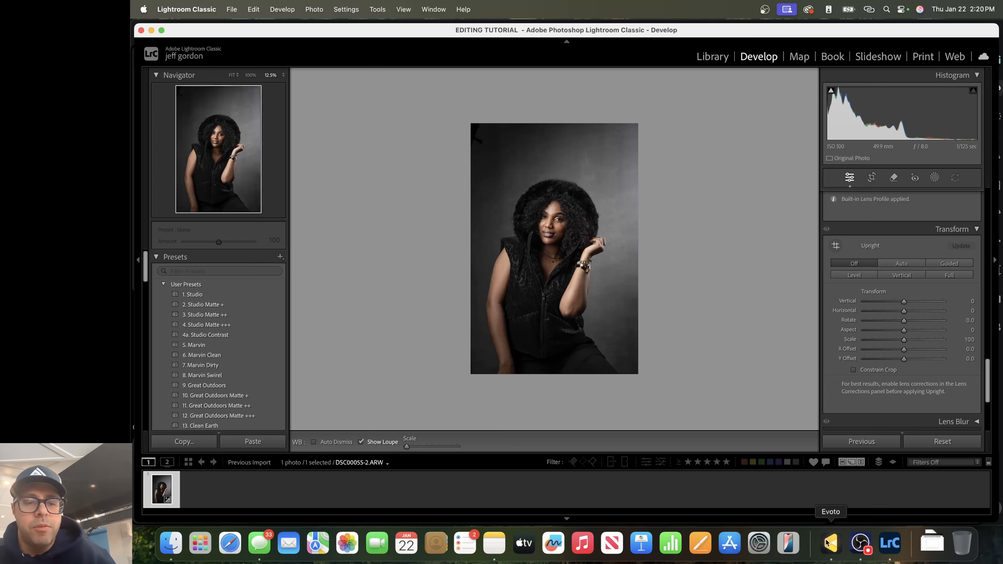
{"action": "key", "text": "z"}
{"action": "key", "text": "super+equal"}
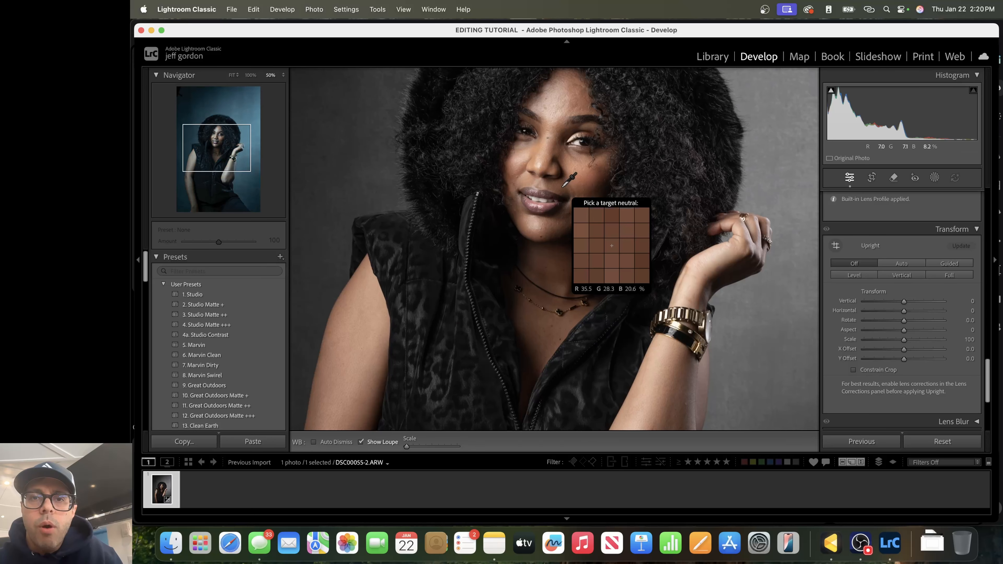
Send the portrait to Evoto Photo Editor as a copy with Lightroom adjustments.
{"action": "right_click", "coordinate": [162, 488]}
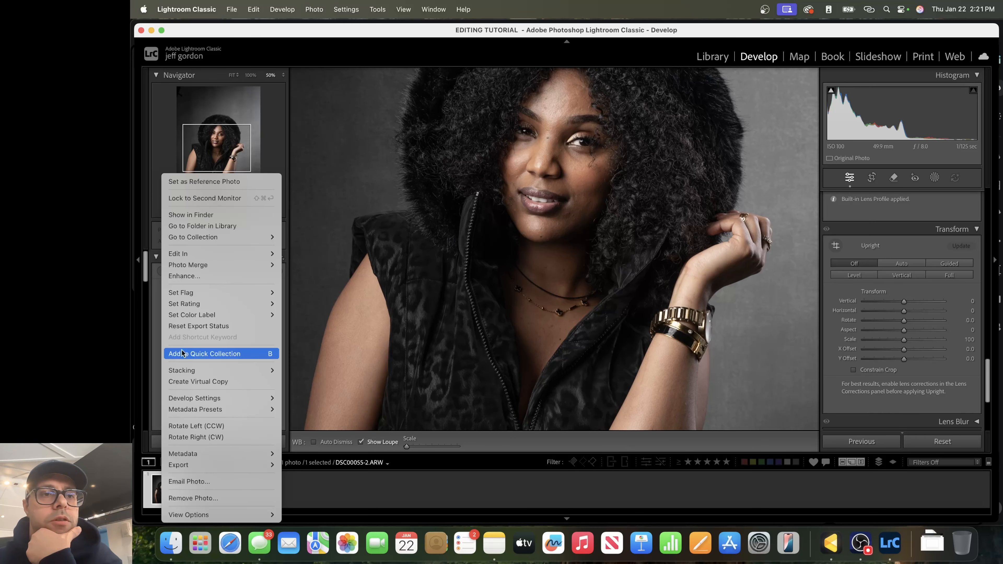
{"action": "mouse_move", "coordinate": [204, 255]}
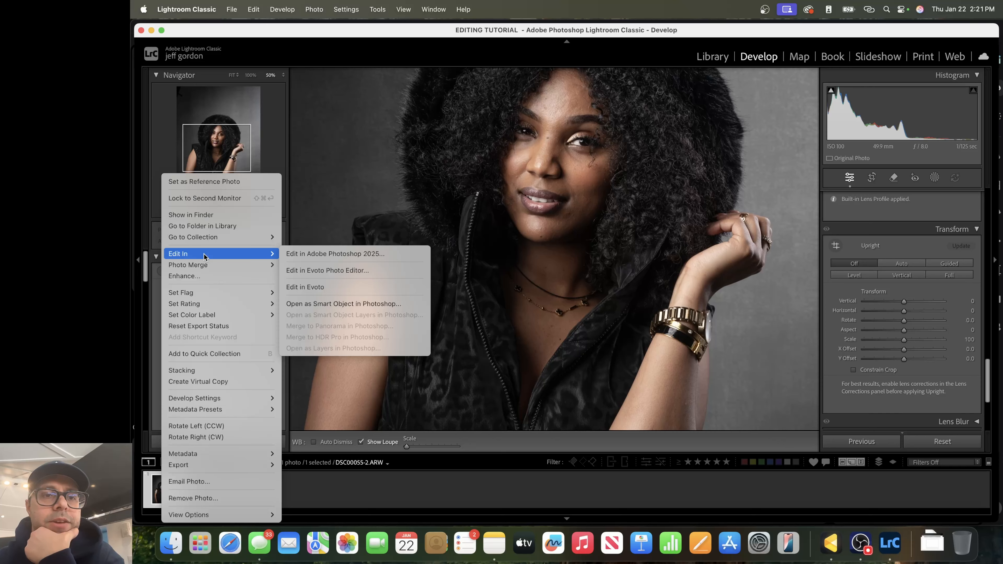
{"action": "left_click", "coordinate": [325, 271]}
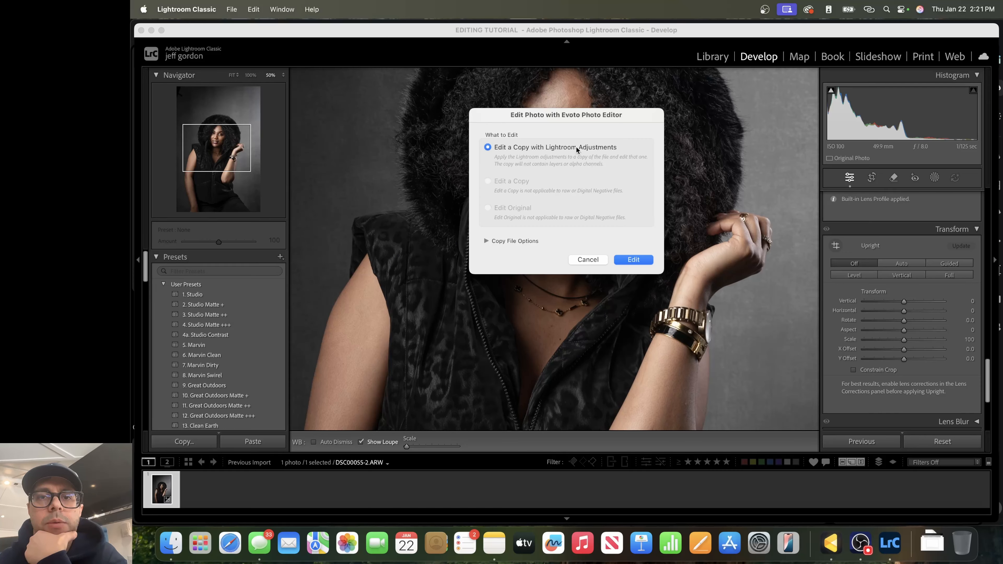
{"action": "left_click", "coordinate": [636, 261]}
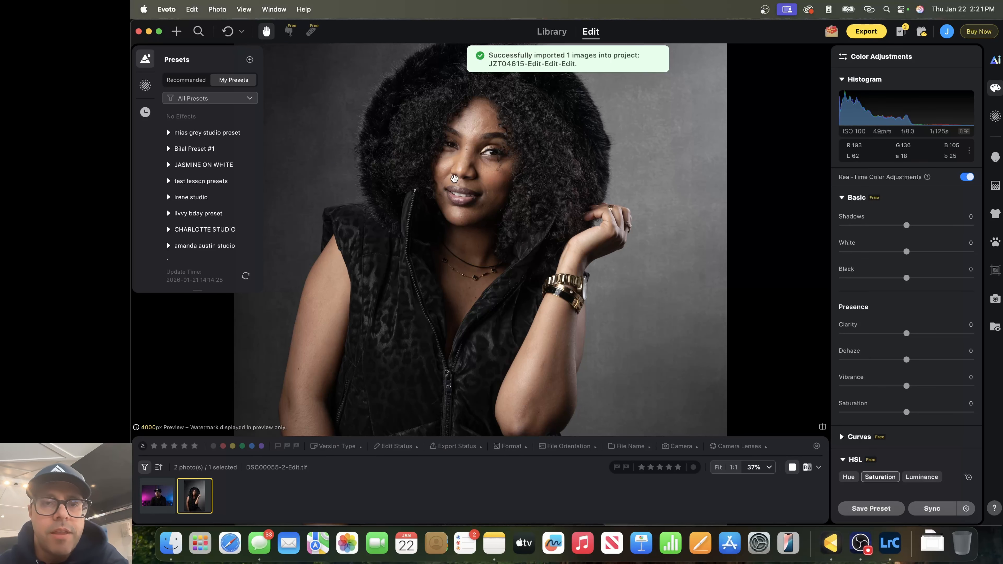
Bring the face closer into view and open the Portrait Retouching settings.
{"action": "scroll", "coordinate": [454, 179], "scroll_direction": "down", "scroll_amount": 4}
{"action": "scroll", "coordinate": [454, 179], "scroll_direction": "up", "scroll_amount": 5}
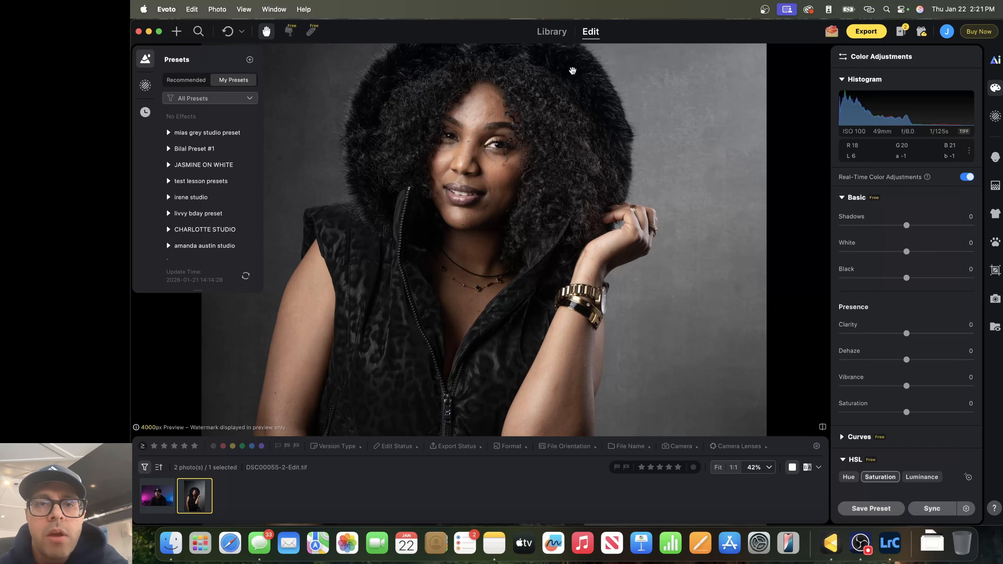
{"action": "scroll", "coordinate": [505, 88], "scroll_direction": "up", "scroll_amount": 3}
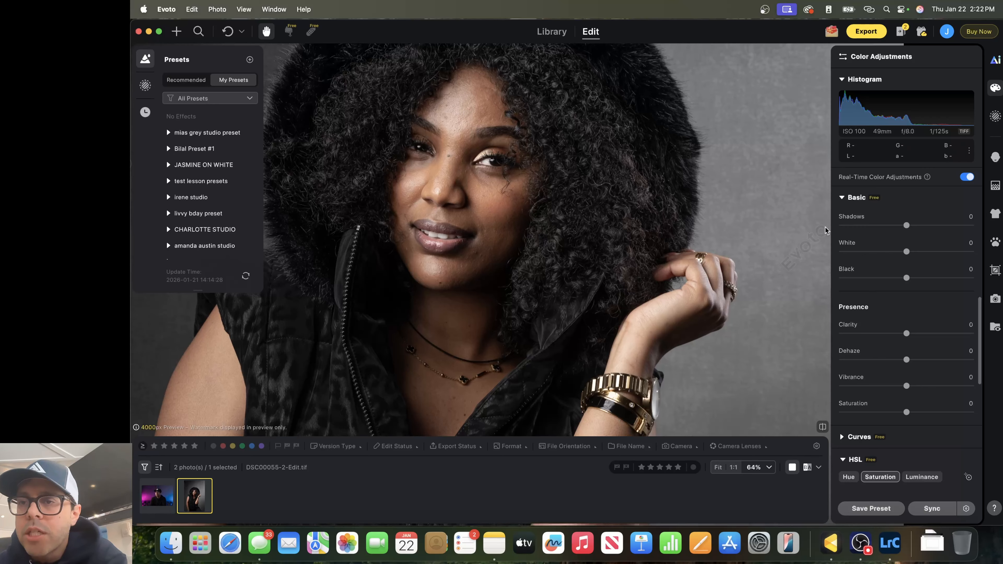
{"action": "scroll", "coordinate": [932, 231], "scroll_direction": "up", "scroll_amount": 10}
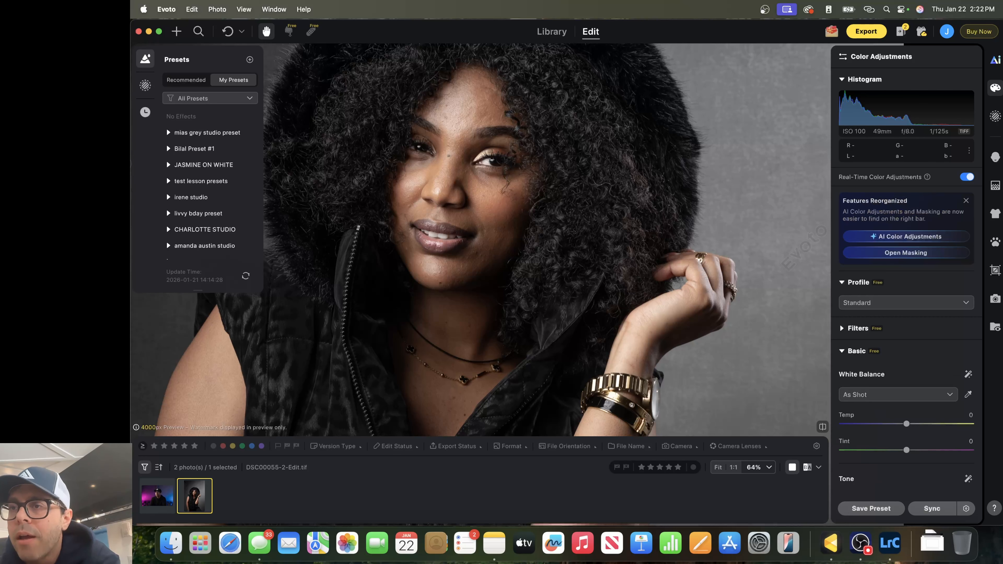
{"action": "left_click", "coordinate": [995, 158]}
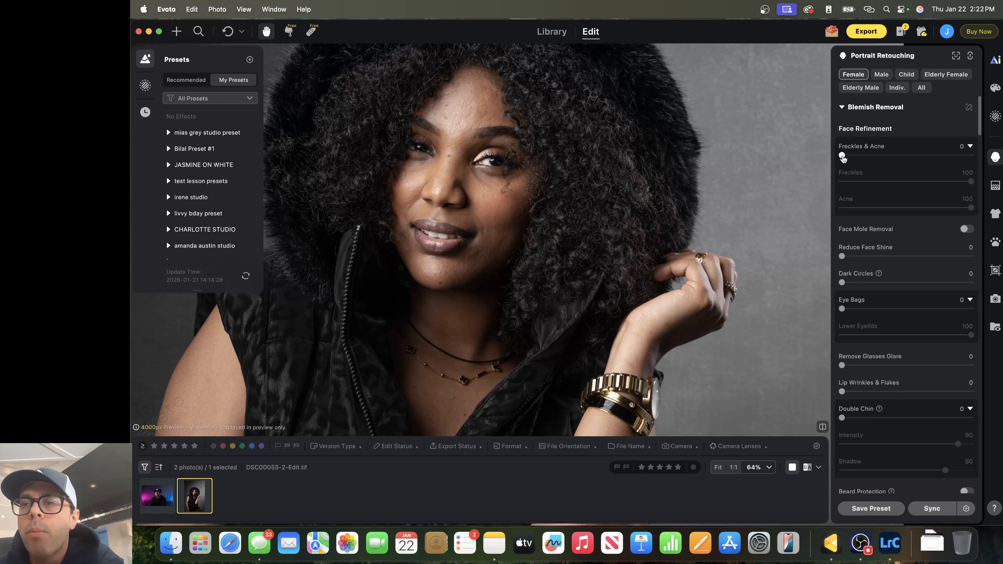
Compare the face with Freckles & Acne at 0 and 100, keep it at 100, and set its Freckles component to 0.
{"action": "left_click_drag", "start_coordinate": [843, 156], "coordinate": [971, 155]}
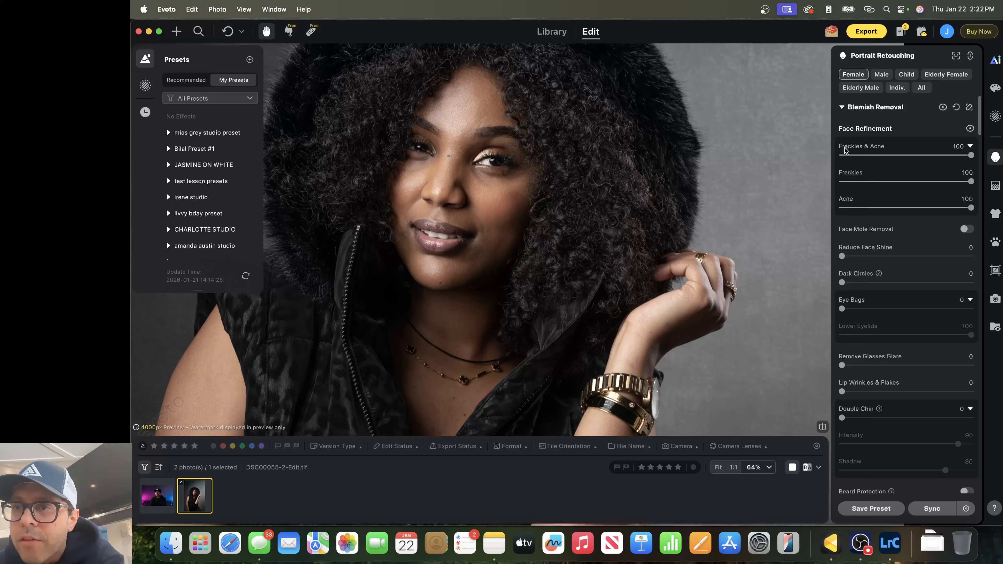
{"action": "left_click_drag", "start_coordinate": [971, 155], "coordinate": [795, 157]}
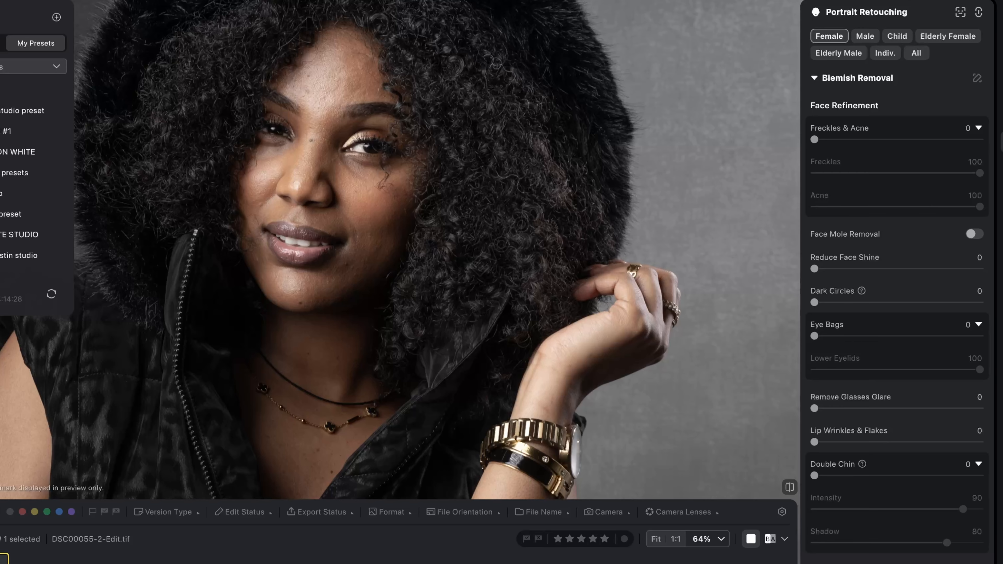
{"action": "scroll", "coordinate": [929, 174], "scroll_direction": "down", "scroll_amount": 2}
{"action": "scroll", "coordinate": [928, 173], "scroll_direction": "up", "scroll_amount": 2}
{"action": "left_click_drag", "start_coordinate": [814, 140], "coordinate": [983, 141]}
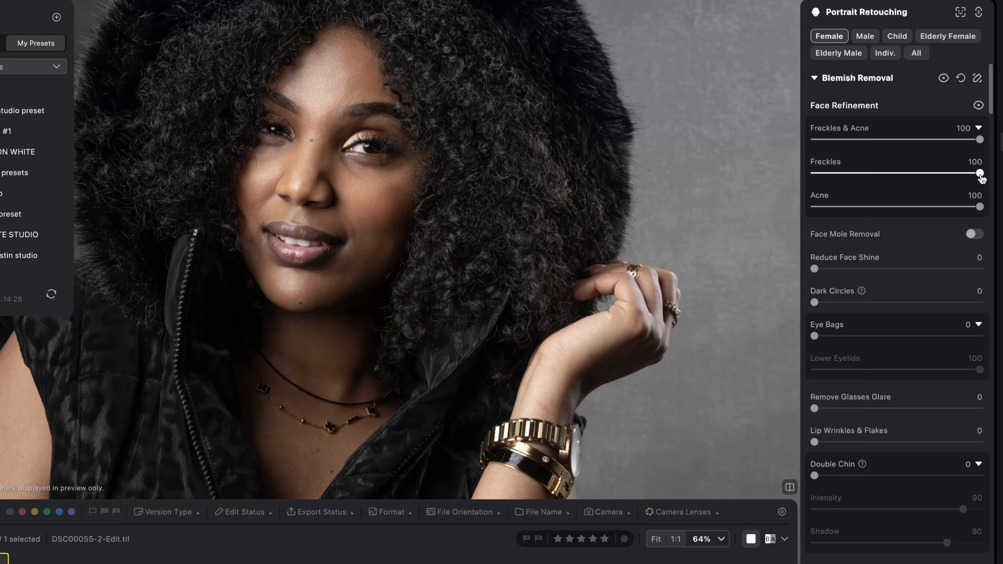
{"action": "left_click_drag", "start_coordinate": [981, 178], "coordinate": [802, 173]}
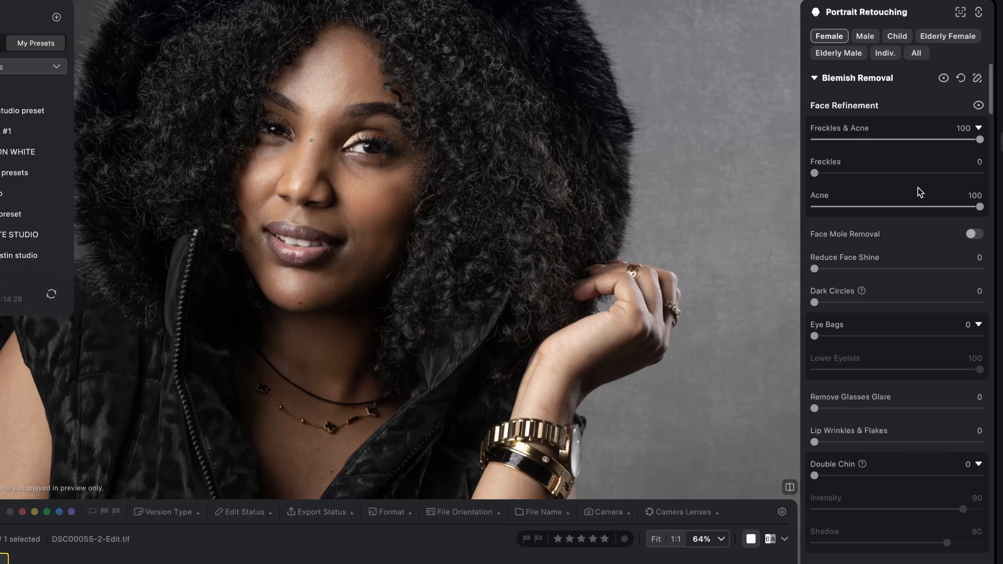
Set the Acne removal strength to 77 and compare the retouched face with the original.
{"action": "scroll", "coordinate": [486, 167], "scroll_direction": "down", "scroll_amount": 5}
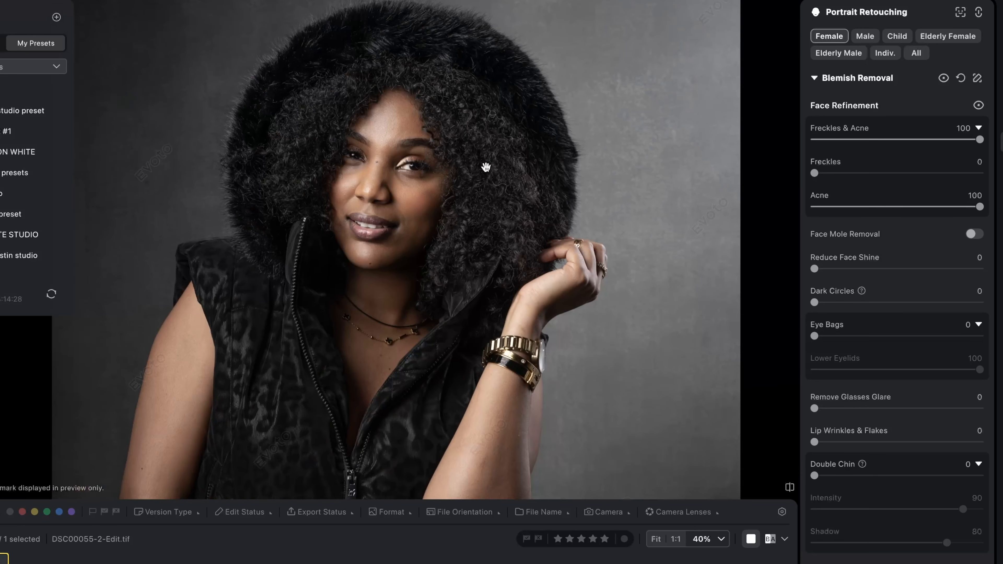
{"action": "scroll", "coordinate": [486, 167], "scroll_direction": "up", "scroll_amount": 3}
{"action": "scroll", "coordinate": [486, 167], "scroll_direction": "up", "scroll_amount": 3}
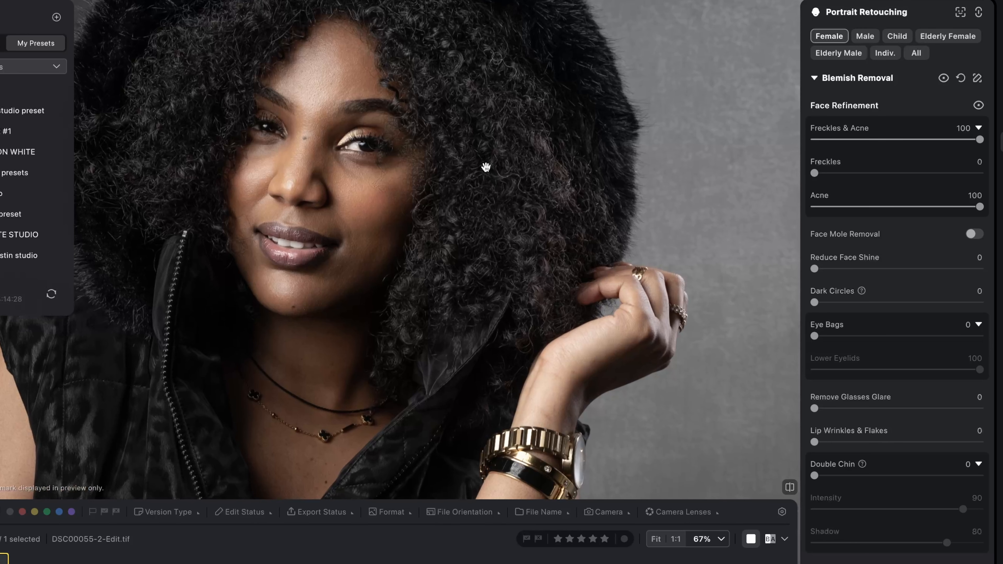
{"action": "left_click_drag", "start_coordinate": [486, 167], "coordinate": [499, 210]}
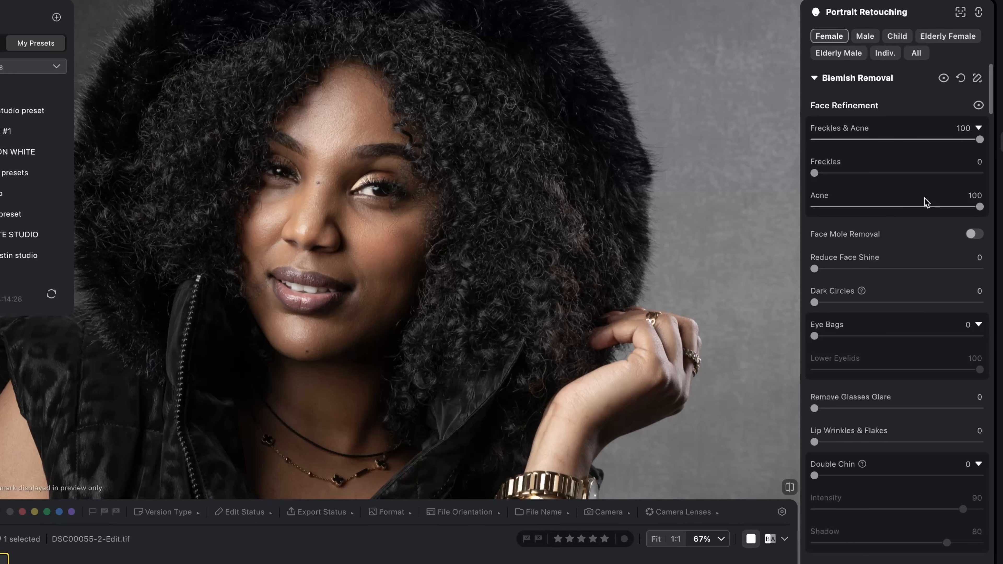
{"action": "left_click_drag", "start_coordinate": [979, 208], "coordinate": [943, 211]}
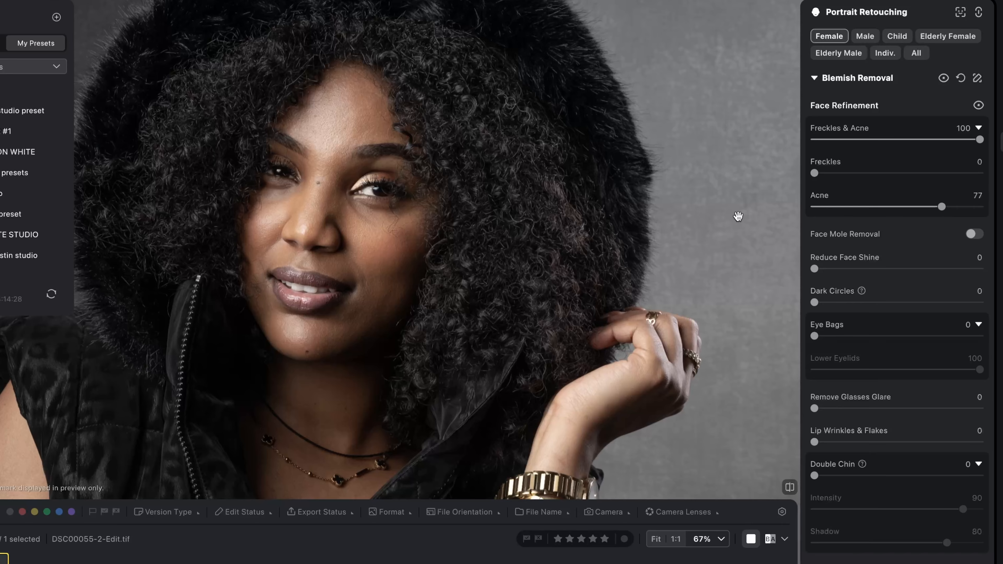
{"action": "left_click", "coordinate": [788, 489]}
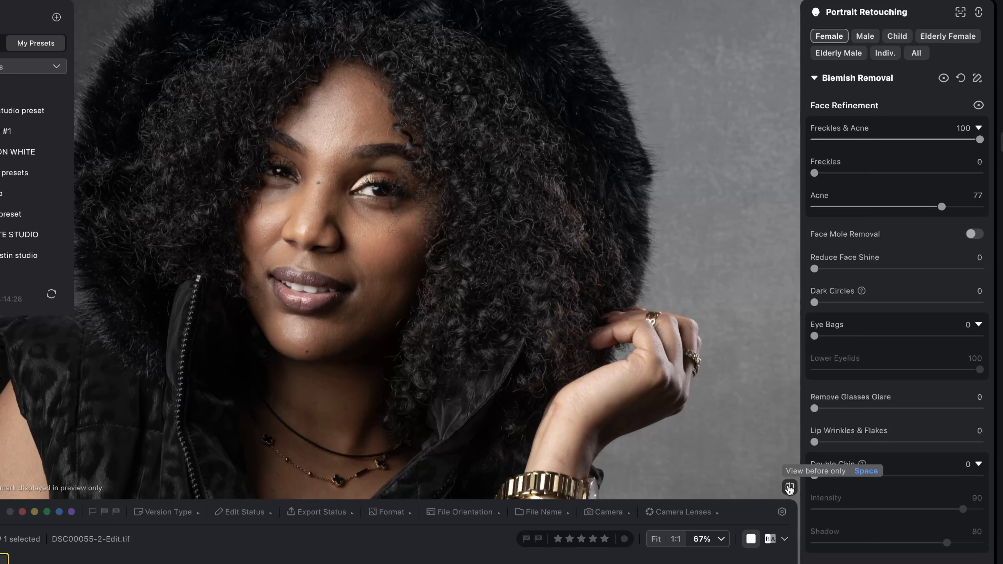
{"action": "left_click", "coordinate": [788, 489]}
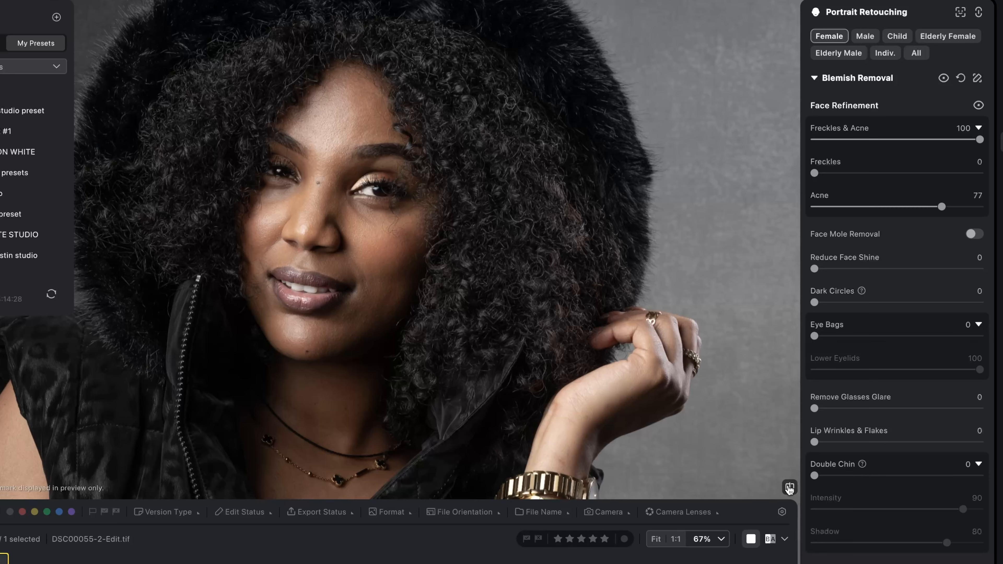
{"action": "left_click", "coordinate": [789, 490]}
Set Reduce Face Shine to 100, comparing the face with the reduction off and at full strength.
{"action": "left_click_drag", "start_coordinate": [814, 268], "coordinate": [979, 269]}
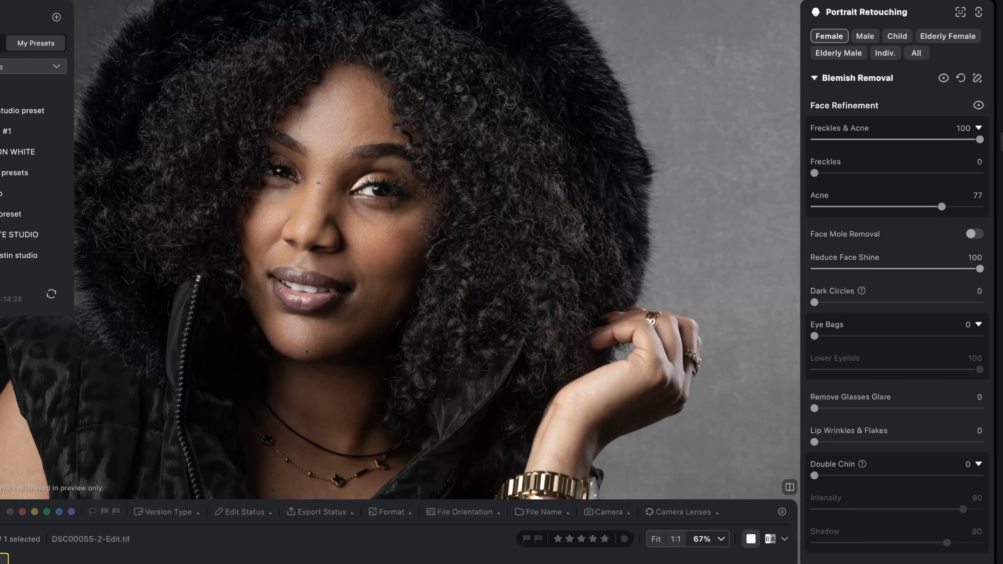
{"action": "scroll", "coordinate": [558, 186], "scroll_direction": "down", "scroll_amount": 5}
{"action": "scroll", "coordinate": [558, 185], "scroll_direction": "up", "scroll_amount": 1}
{"action": "scroll", "coordinate": [556, 189], "scroll_direction": "down", "scroll_amount": 2}
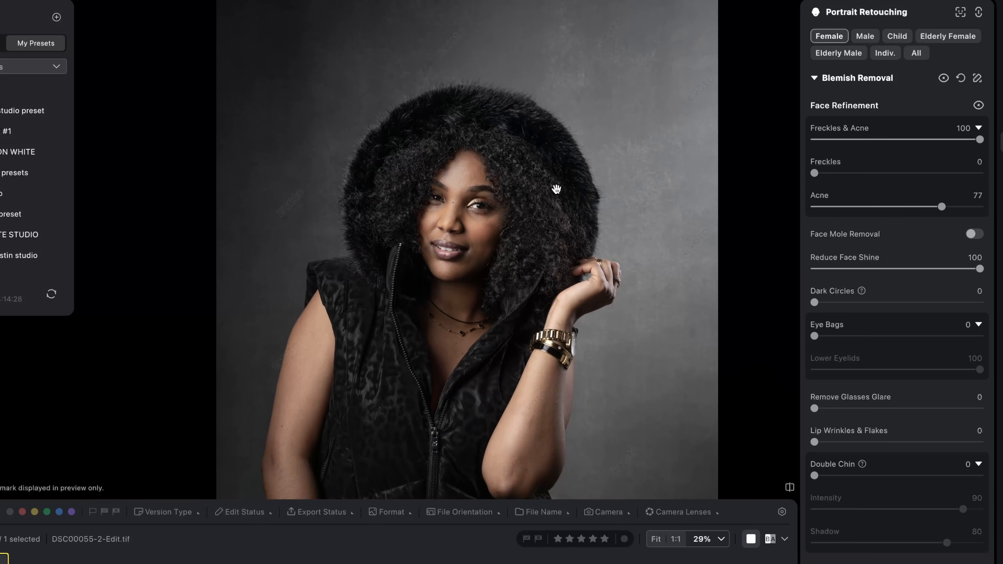
{"action": "double_click", "coordinate": [979, 270]}
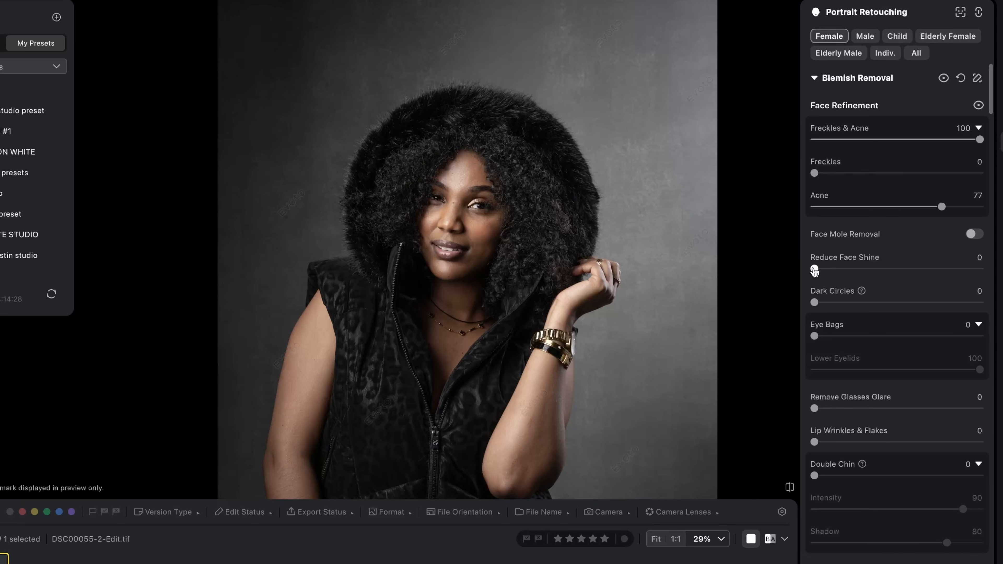
{"action": "left_click_drag", "start_coordinate": [814, 269], "coordinate": [980, 269]}
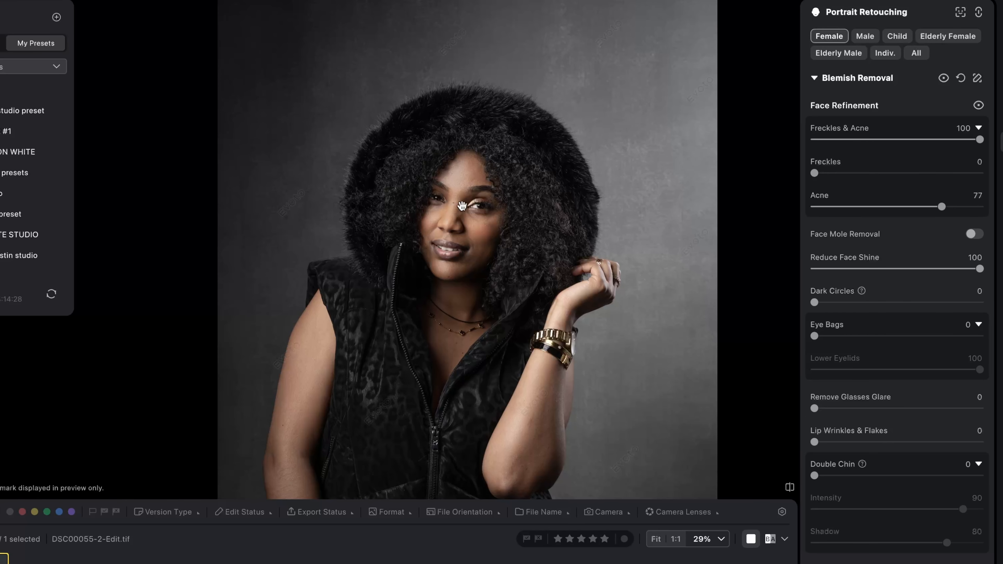
{"action": "scroll", "coordinate": [464, 203], "scroll_direction": "up", "scroll_amount": 3}
{"action": "scroll", "coordinate": [467, 201], "scroll_direction": "down", "scroll_amount": 1}
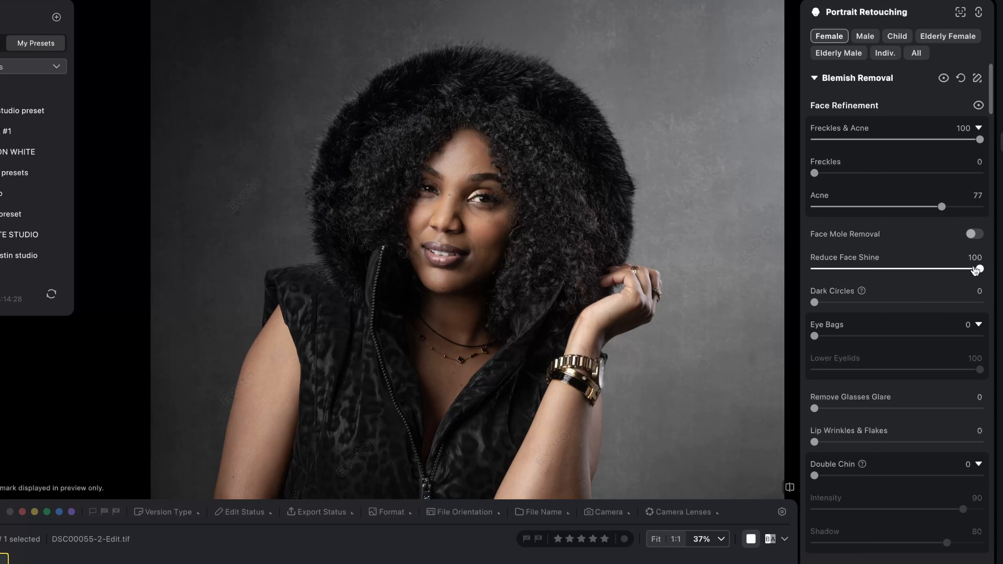
Try Face Mole Removal on and off on the close-up face, leaving it switched off.
{"action": "scroll", "coordinate": [569, 168], "scroll_direction": "up", "scroll_amount": 3}
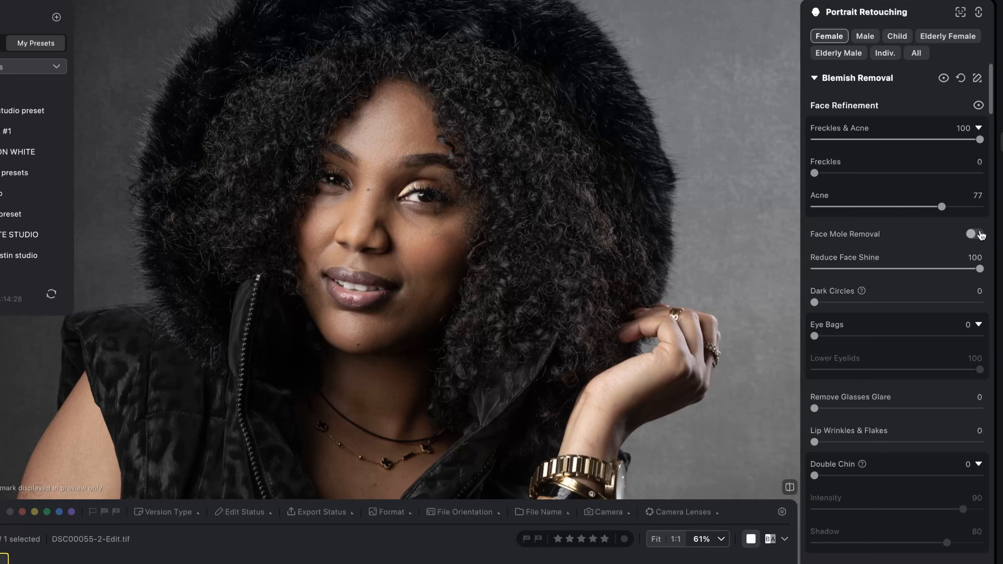
{"action": "left_click", "coordinate": [980, 234]}
{"action": "left_click", "coordinate": [973, 236]}
{"action": "left_click", "coordinate": [979, 237]}
{"action": "left_click", "coordinate": [972, 238]}
Set Dark Circles to 81 after trying full and medium strength, and check the eye area up close.
{"action": "scroll", "coordinate": [915, 282], "scroll_direction": "down", "scroll_amount": 3}
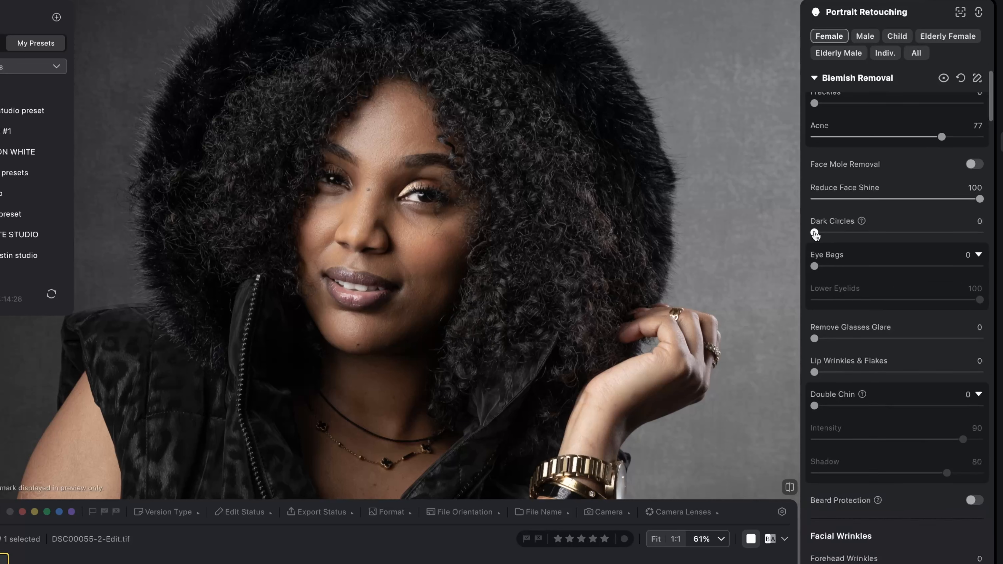
{"action": "left_click_drag", "start_coordinate": [815, 234], "coordinate": [980, 233]}
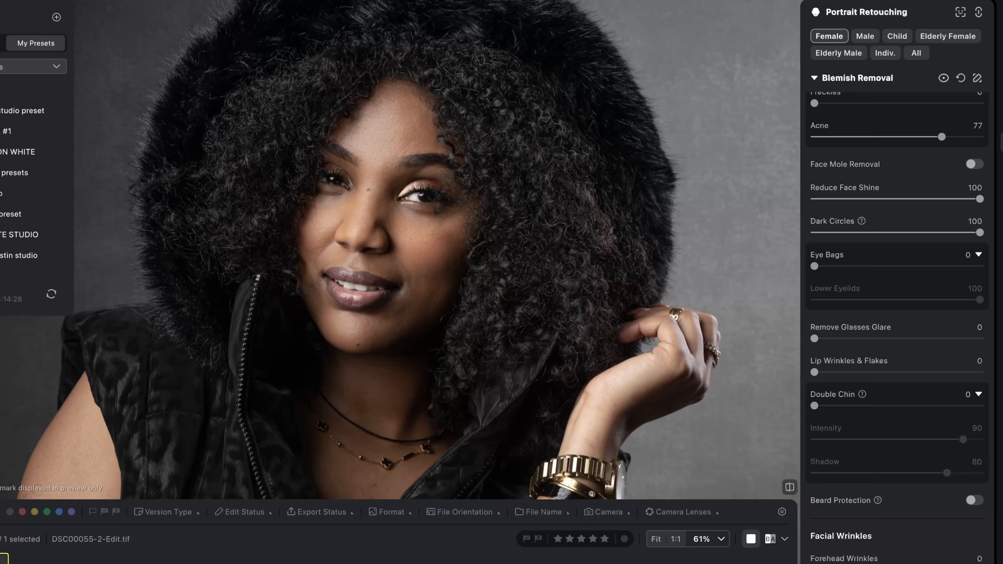
{"action": "left_click", "coordinate": [901, 233]}
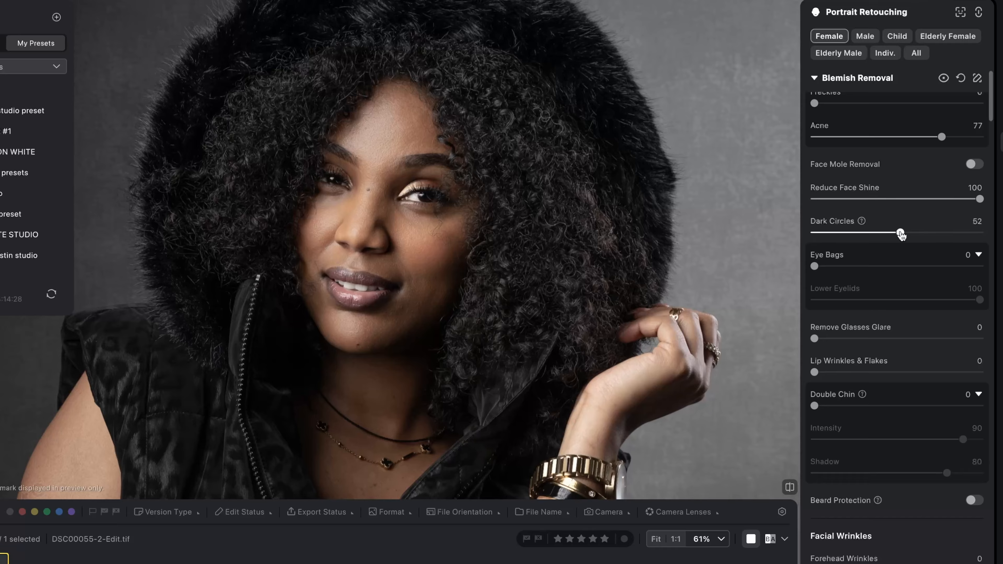
{"action": "left_click_drag", "start_coordinate": [901, 233], "coordinate": [944, 236]}
{"action": "left_click_drag", "start_coordinate": [945, 237], "coordinate": [949, 237]}
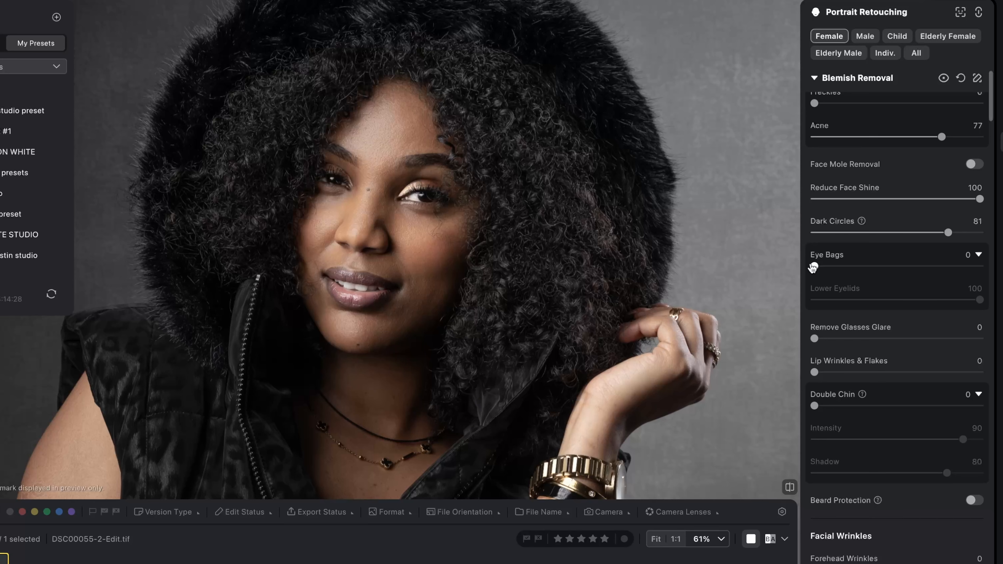
{"action": "scroll", "coordinate": [490, 189], "scroll_direction": "up", "scroll_amount": 3}
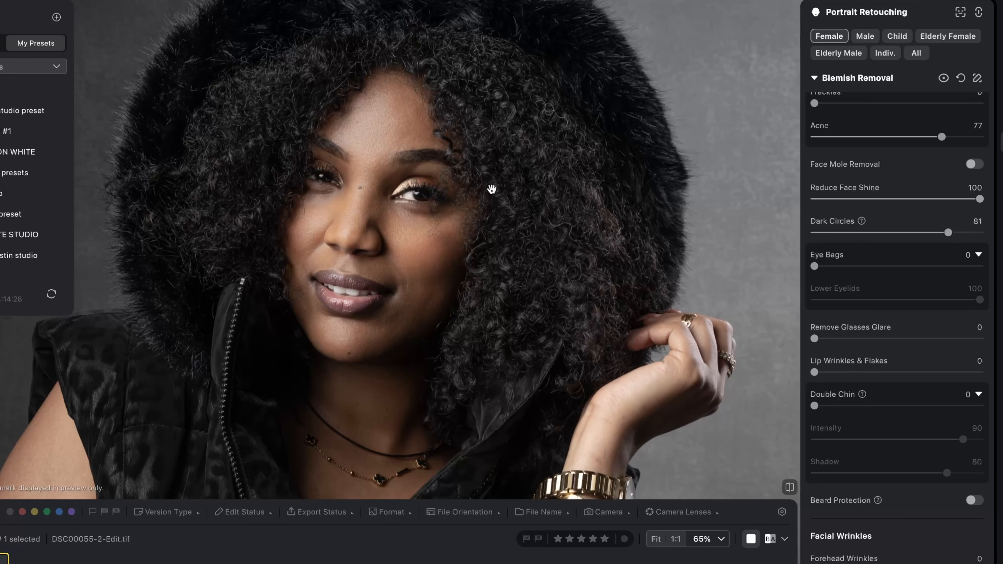
Set Eye Bags to 37 after trying the reduction at full strength.
{"action": "left_click_drag", "start_coordinate": [815, 267], "coordinate": [870, 267]}
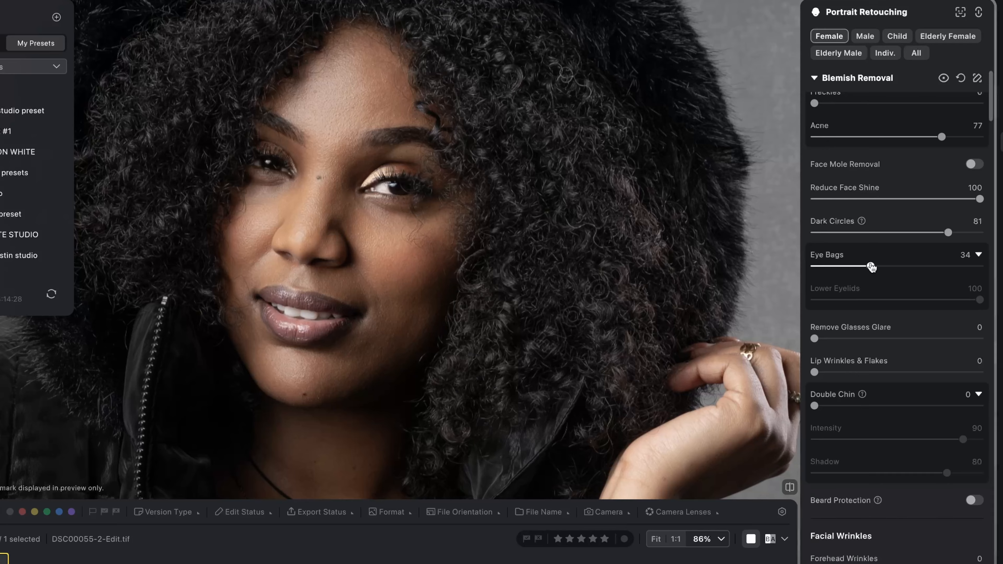
{"action": "left_click_drag", "start_coordinate": [938, 270], "coordinate": [983, 267]}
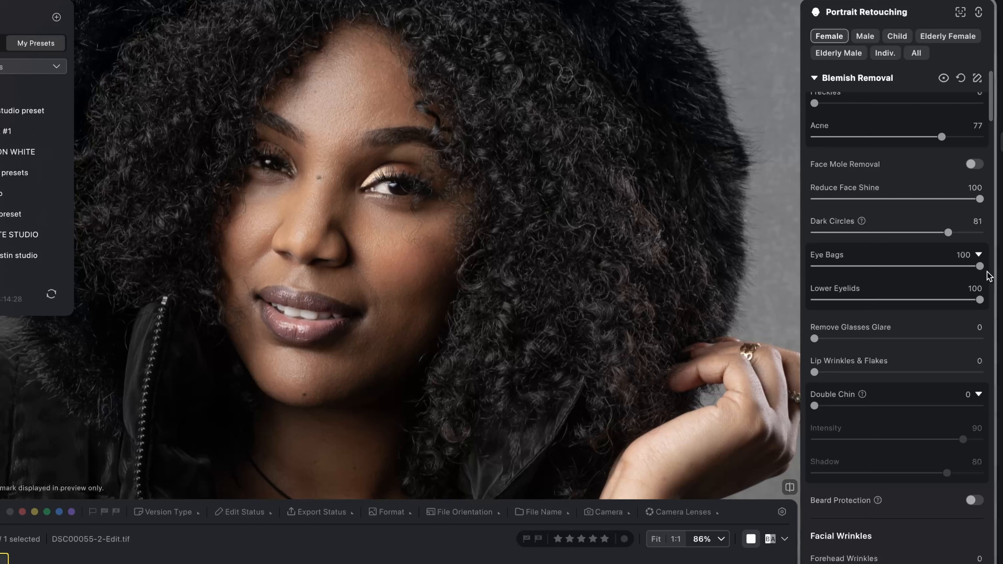
{"action": "left_click", "coordinate": [935, 268]}
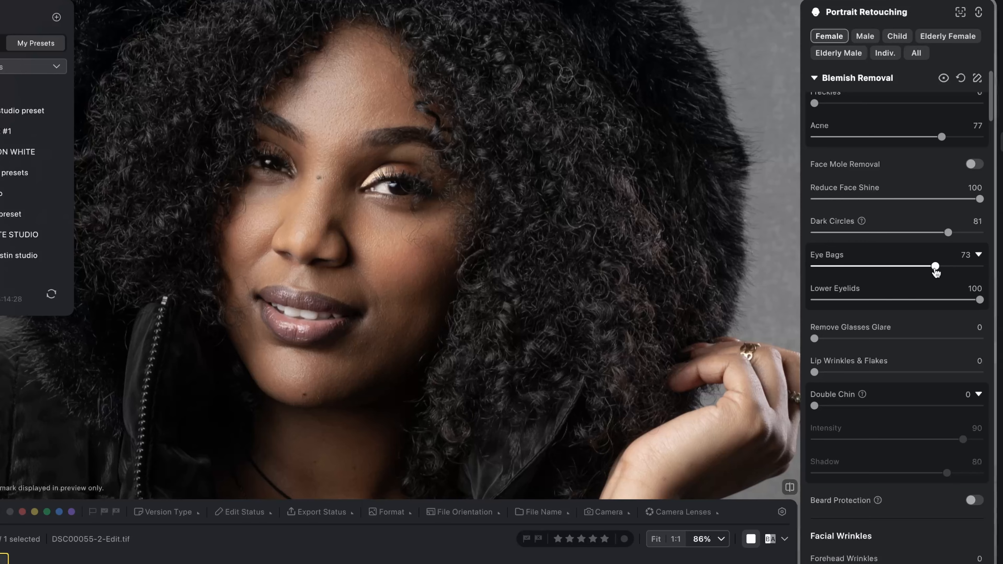
{"action": "left_click_drag", "start_coordinate": [935, 268], "coordinate": [875, 272]}
{"action": "scroll", "coordinate": [820, 373], "scroll_direction": "up", "scroll_amount": 1}
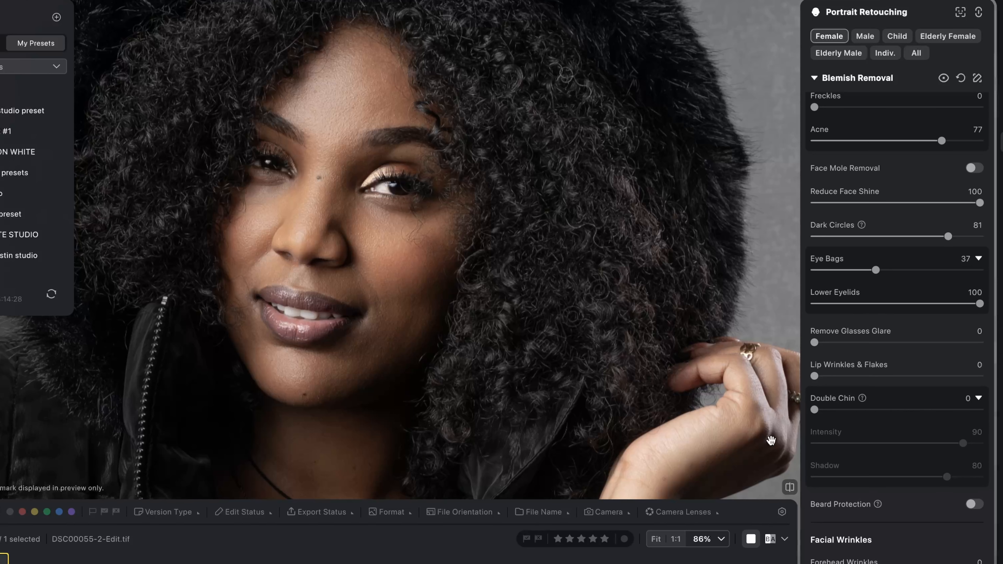
Compare the retouched portrait with the original, first on the close-up face and then on the wider framing.
{"action": "left_click", "coordinate": [790, 489]}
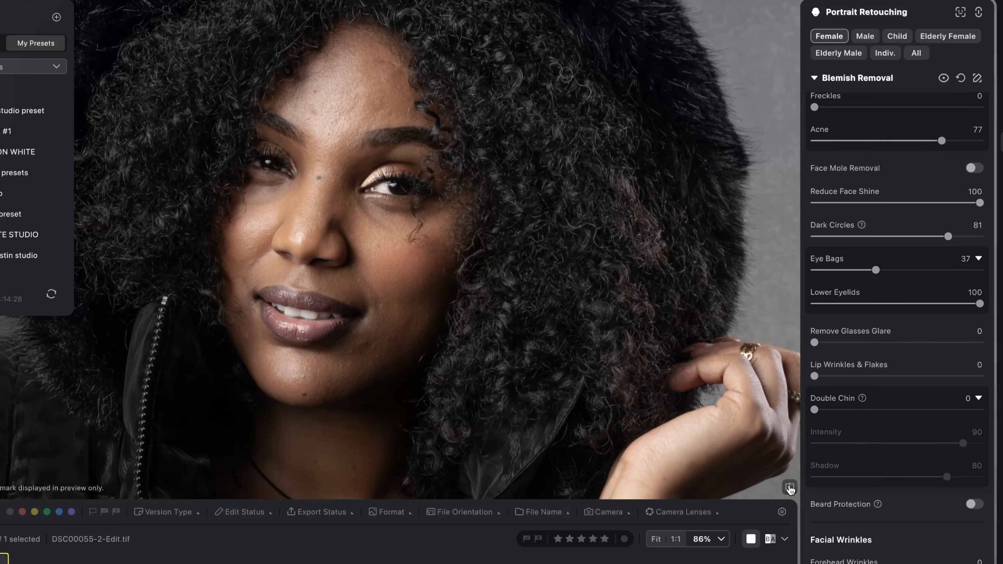
{"action": "left_click", "coordinate": [789, 490]}
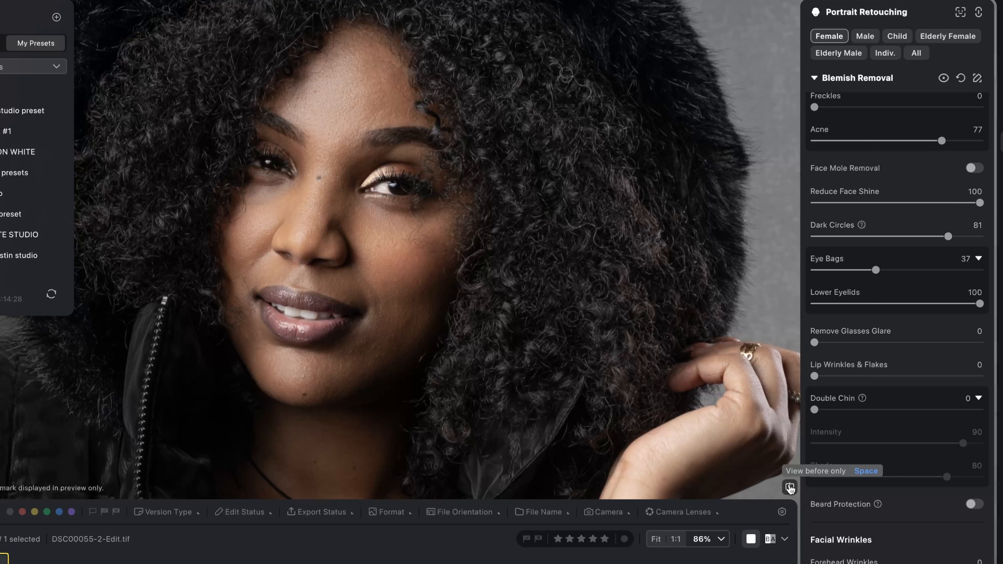
{"action": "left_click", "coordinate": [789, 488]}
{"action": "left_click", "coordinate": [790, 489]}
{"action": "scroll", "coordinate": [530, 231], "scroll_direction": "down", "scroll_amount": 5}
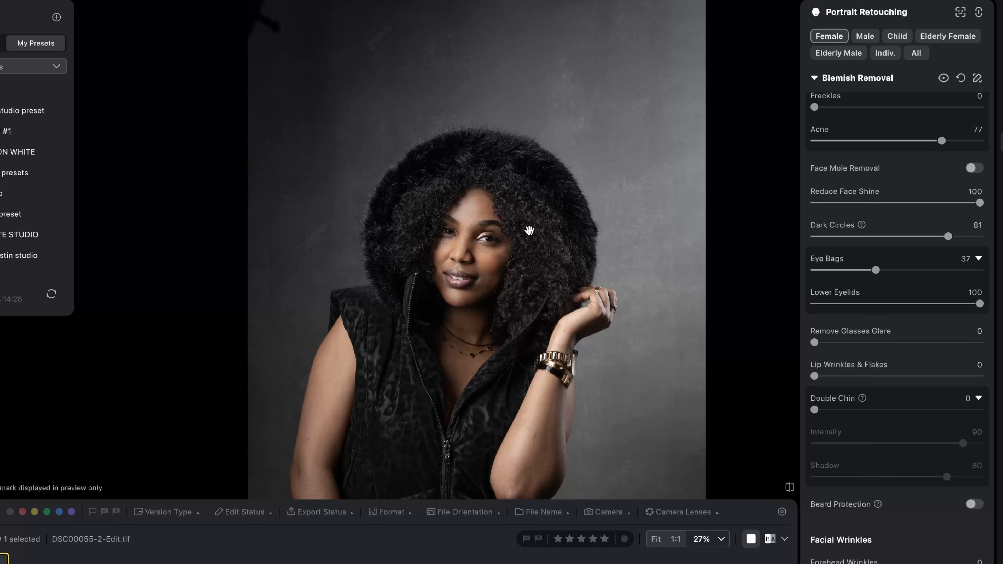
{"action": "left_click_drag", "start_coordinate": [530, 230], "coordinate": [443, 127]}
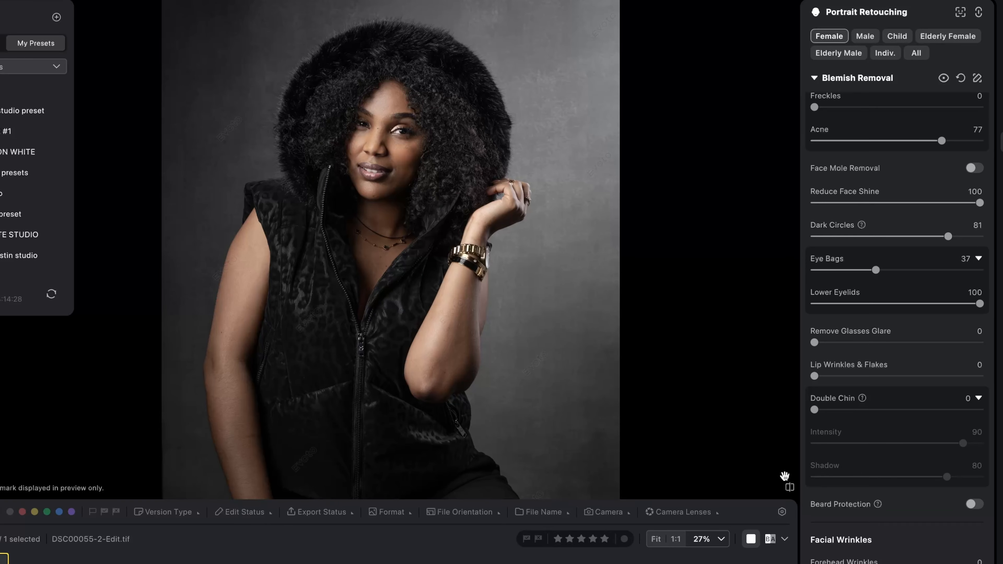
{"action": "left_click", "coordinate": [790, 489]}
{"action": "left_click", "coordinate": [790, 489]}
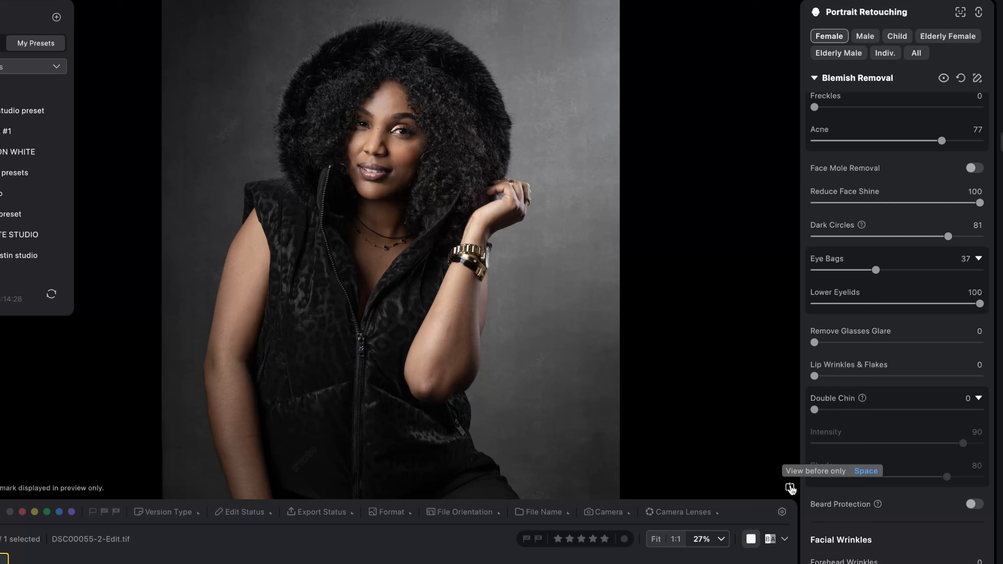
{"action": "left_click", "coordinate": [789, 489]}
{"action": "left_click", "coordinate": [790, 489]}
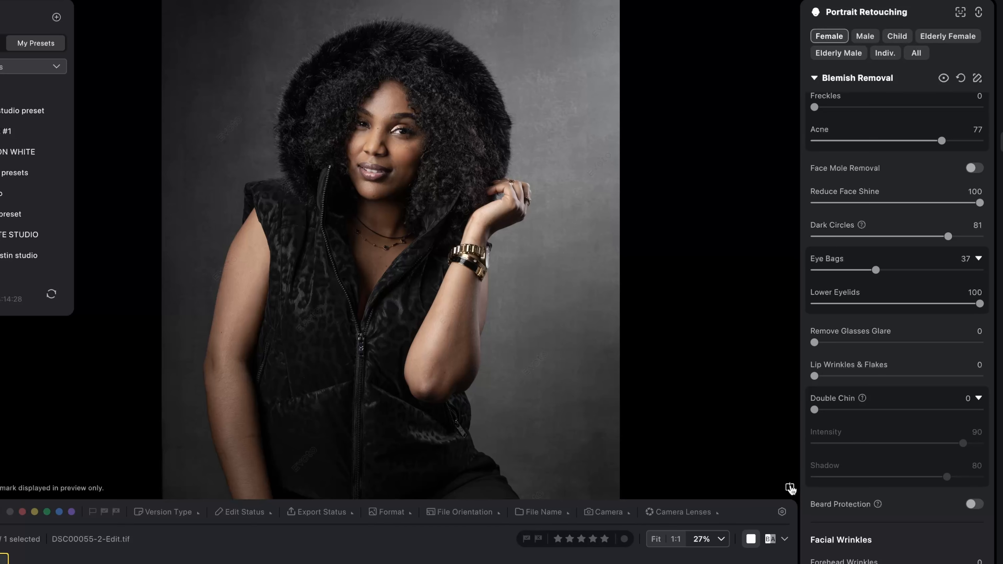
{"action": "scroll", "coordinate": [419, 146], "scroll_direction": "up", "scroll_amount": 2}
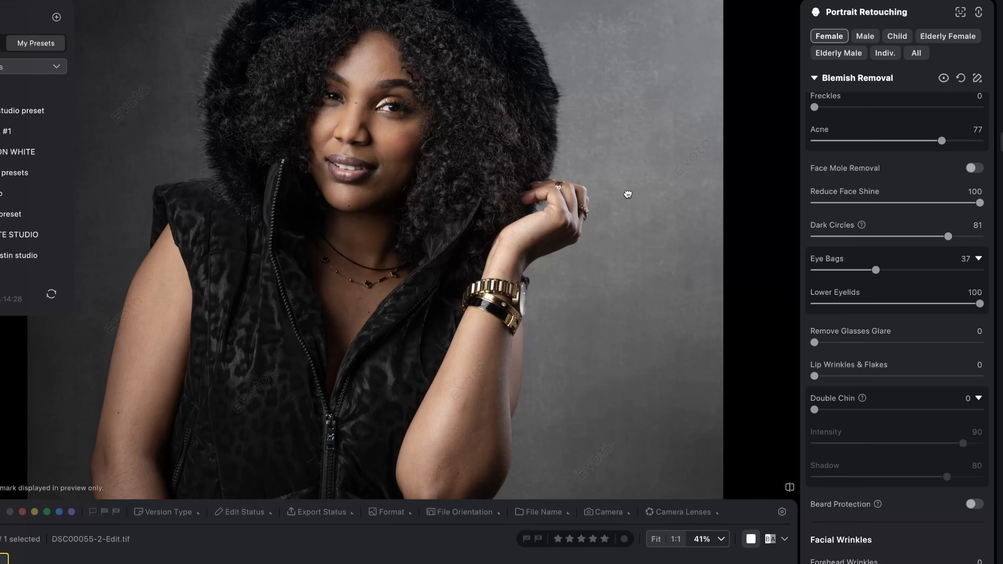
{"action": "left_click_drag", "start_coordinate": [627, 195], "coordinate": [623, 233]}
Review the remaining Blemish Removal options, including Facial Wrinkles, Body Refinement and Tattoos, through to the Facial Skin controls.
{"action": "scroll", "coordinate": [907, 382], "scroll_direction": "down", "scroll_amount": 2}
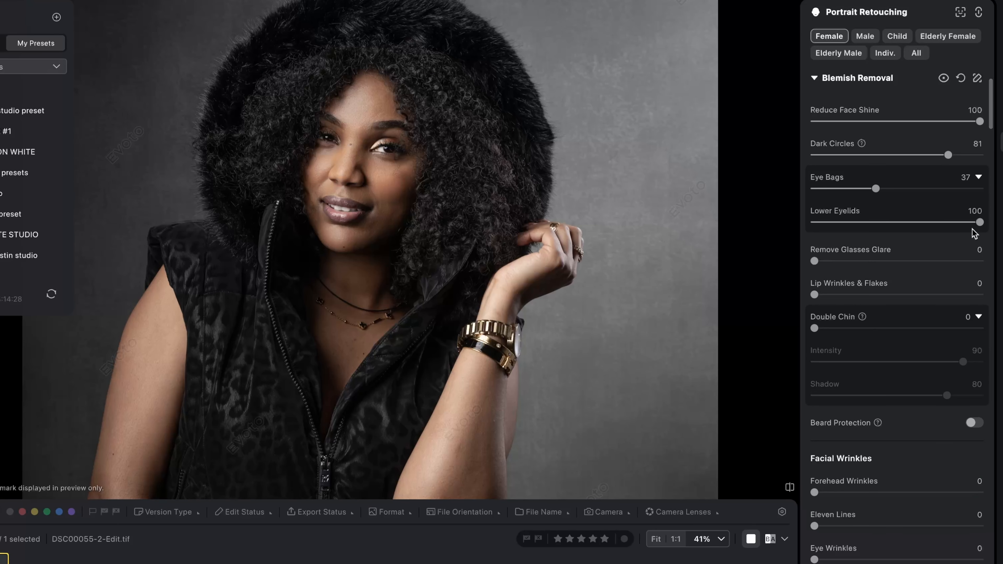
{"action": "scroll", "coordinate": [867, 357], "scroll_direction": "down", "scroll_amount": 1}
{"action": "scroll", "coordinate": [866, 351], "scroll_direction": "down", "scroll_amount": 3}
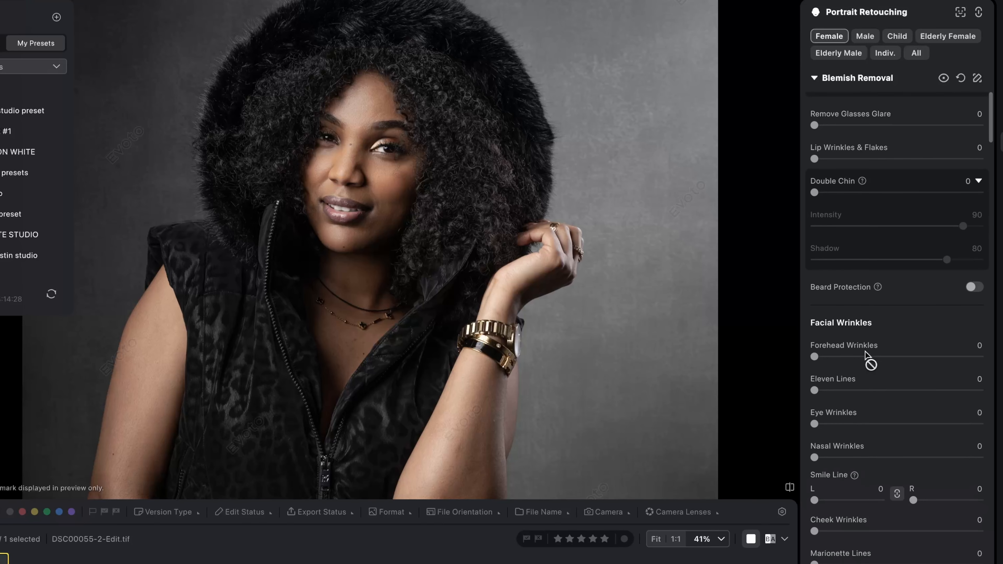
{"action": "scroll", "coordinate": [866, 351], "scroll_direction": "down", "scroll_amount": 3}
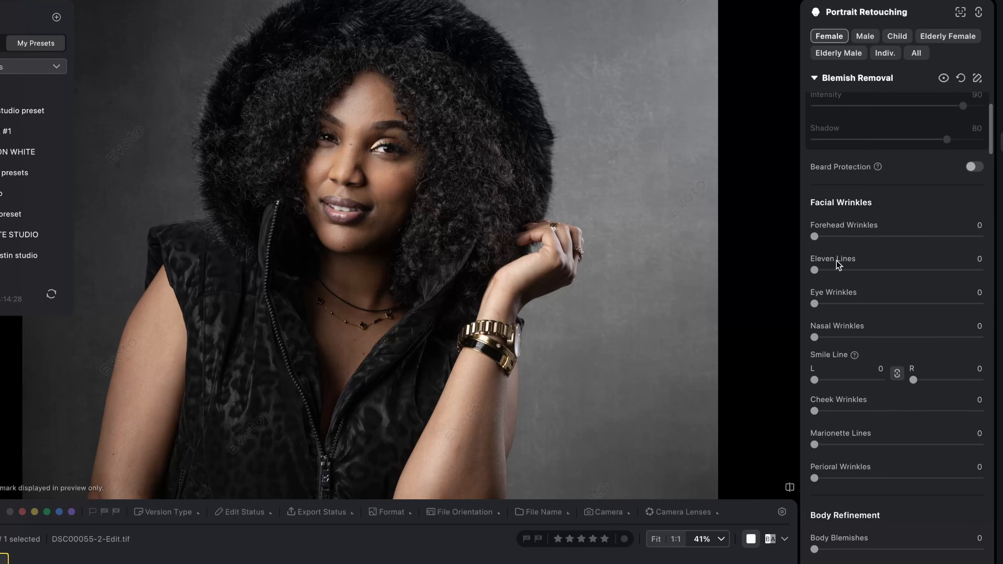
{"action": "scroll", "coordinate": [838, 263], "scroll_direction": "down", "scroll_amount": 1}
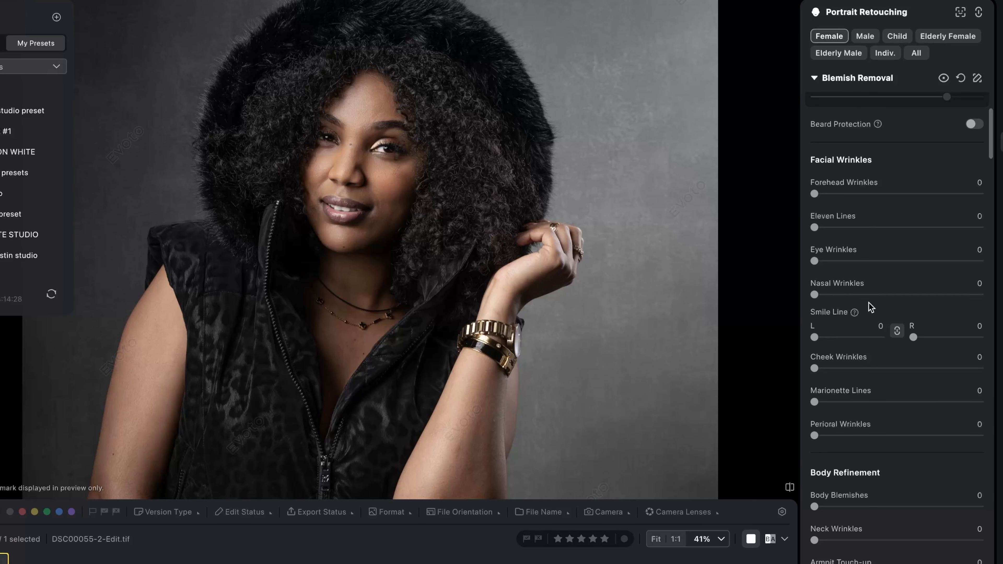
{"action": "scroll", "coordinate": [871, 307], "scroll_direction": "down", "scroll_amount": 3}
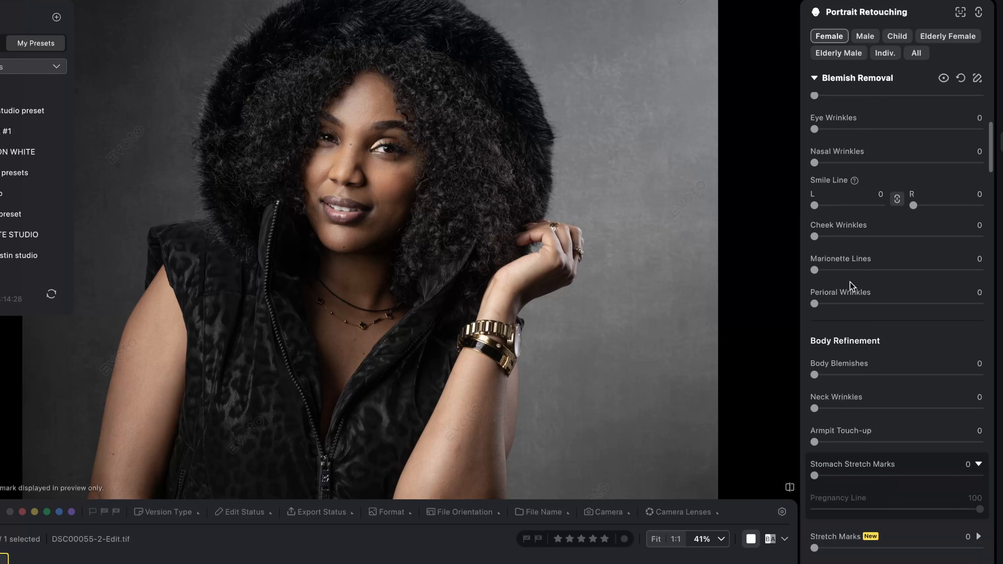
{"action": "scroll", "coordinate": [857, 334], "scroll_direction": "down", "scroll_amount": 3}
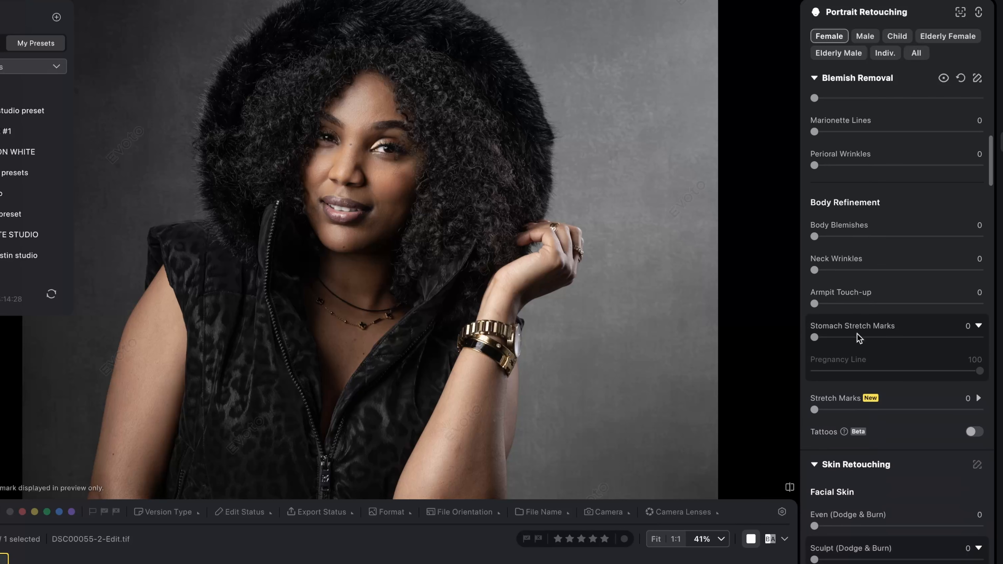
{"action": "scroll", "coordinate": [840, 339], "scroll_direction": "down", "scroll_amount": 2}
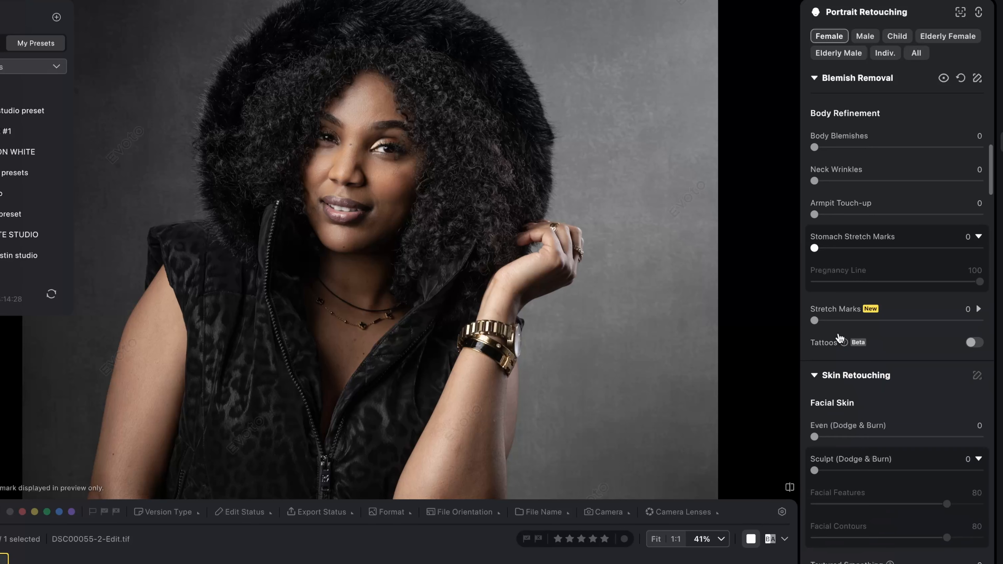
{"action": "scroll", "coordinate": [871, 338], "scroll_direction": "down", "scroll_amount": 1}
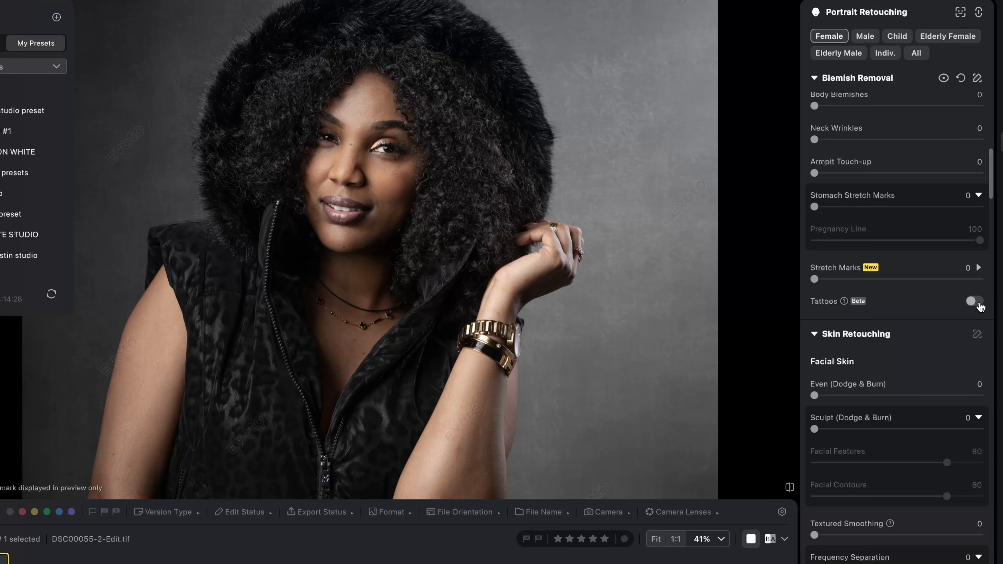
{"action": "scroll", "coordinate": [947, 324], "scroll_direction": "down", "scroll_amount": 2}
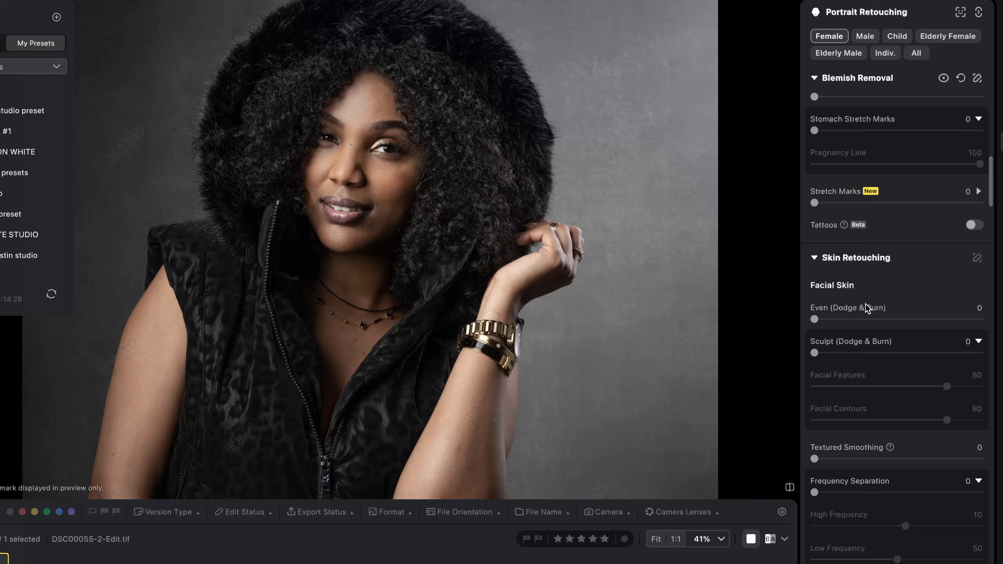
{"action": "scroll", "coordinate": [858, 331], "scroll_direction": "down", "scroll_amount": 1}
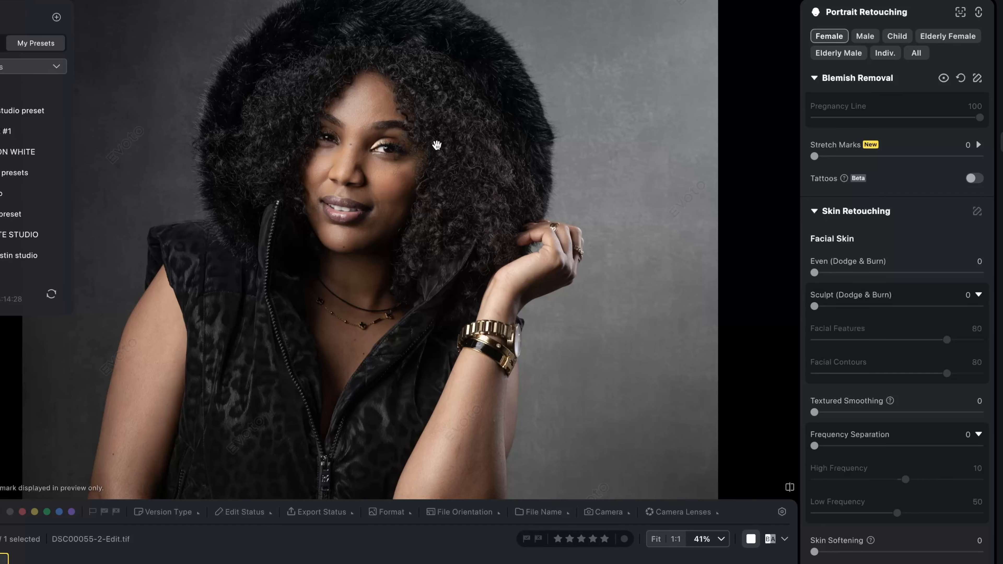
Try Sculpt (Dodge & Burn) for the facial skin at 100 and 59, judging the face at several magnifications.
{"action": "scroll", "coordinate": [438, 145], "scroll_direction": "up", "scroll_amount": 2}
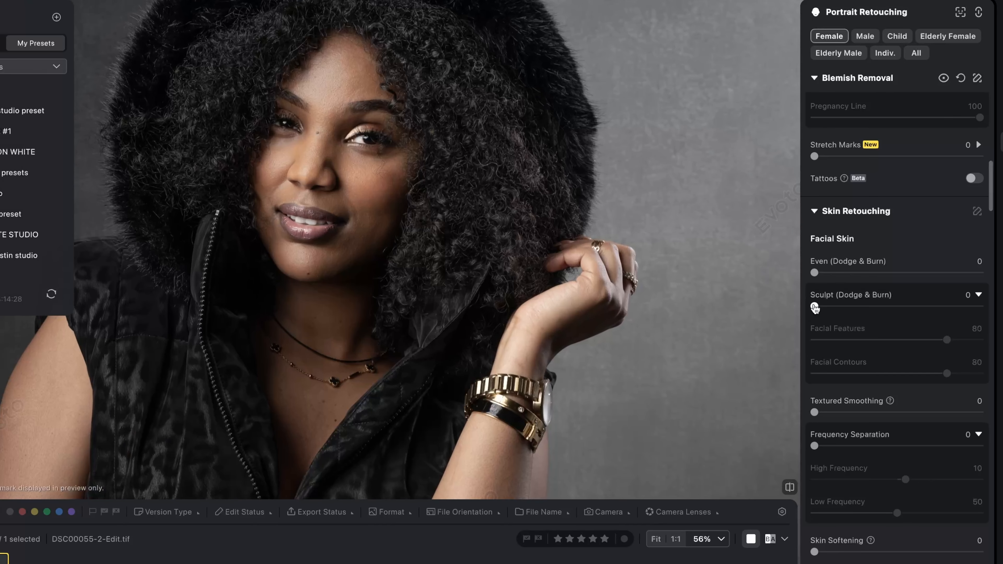
{"action": "left_click_drag", "start_coordinate": [814, 307], "coordinate": [980, 307]}
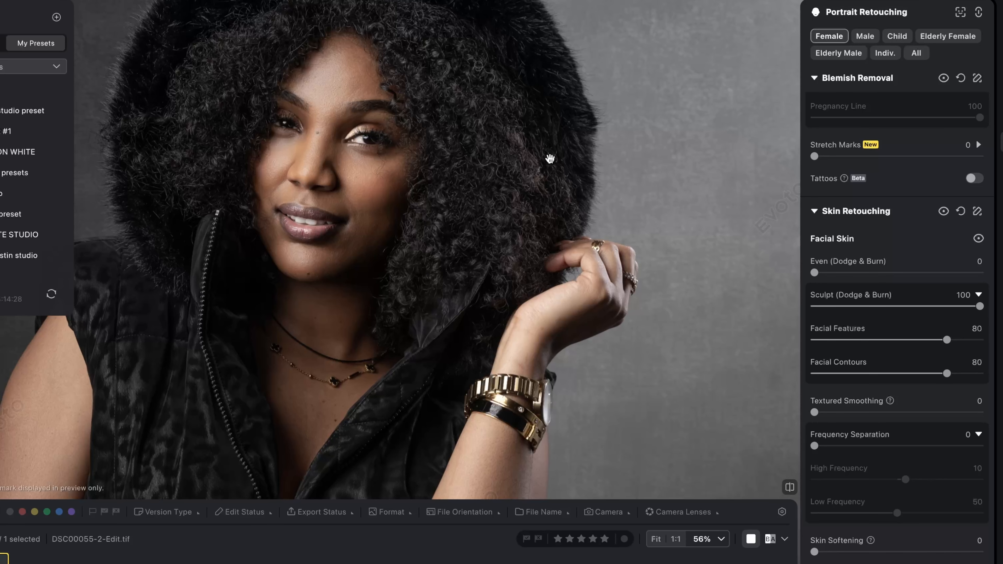
{"action": "scroll", "coordinate": [547, 161], "scroll_direction": "down", "scroll_amount": 4}
{"action": "scroll", "coordinate": [546, 162], "scroll_direction": "up", "scroll_amount": 2}
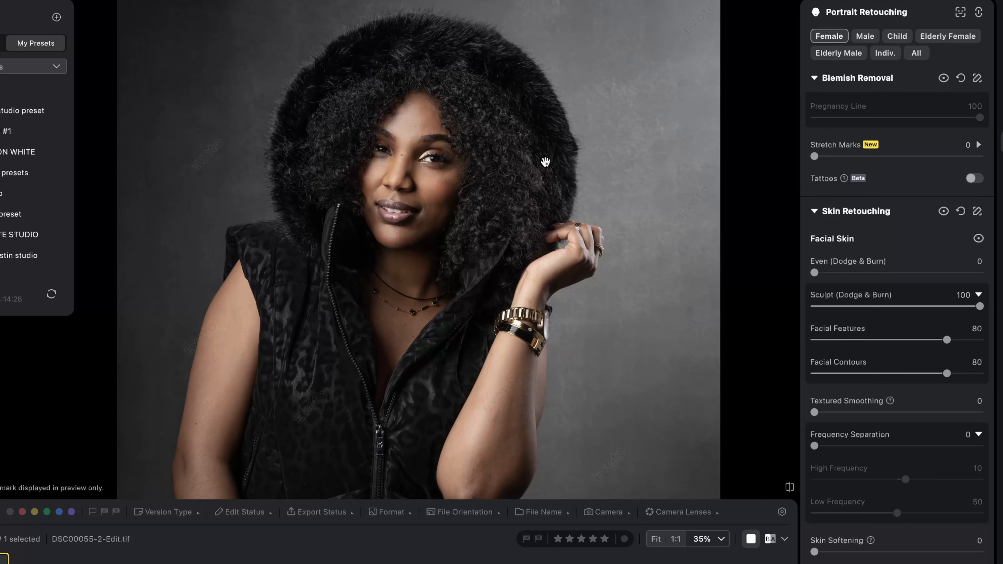
{"action": "scroll", "coordinate": [546, 162], "scroll_direction": "down", "scroll_amount": 1}
{"action": "scroll", "coordinate": [546, 162], "scroll_direction": "up", "scroll_amount": 2}
{"action": "scroll", "coordinate": [545, 162], "scroll_direction": "down", "scroll_amount": 1}
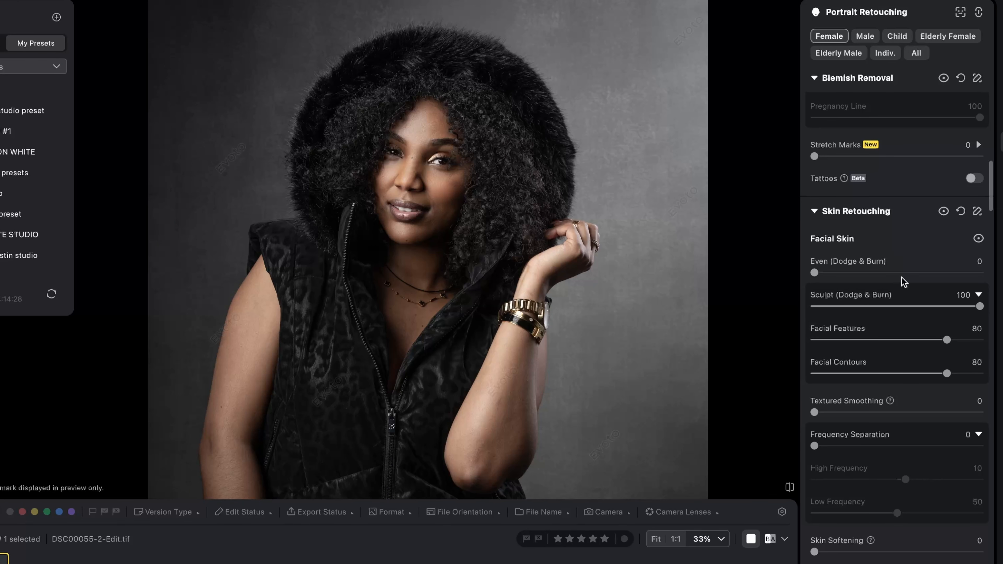
{"action": "left_click_drag", "start_coordinate": [980, 307], "coordinate": [912, 307]}
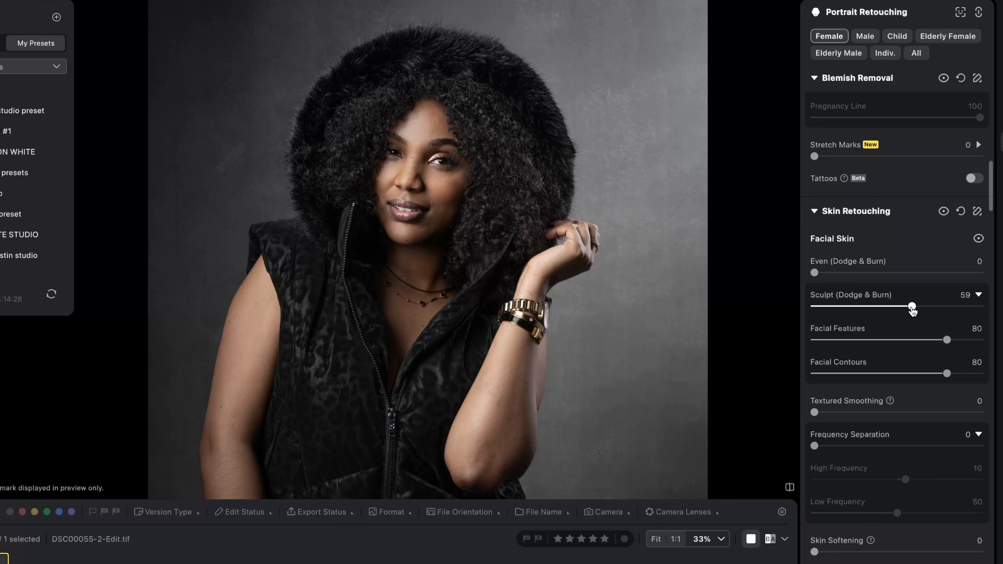
{"action": "mouse_move", "coordinate": [912, 307]}
{"action": "left_mouse_down"}
{"action": "mouse_move", "coordinate": [768, 312]}
{"action": "mouse_move", "coordinate": [980, 306]}
{"action": "left_mouse_up"}
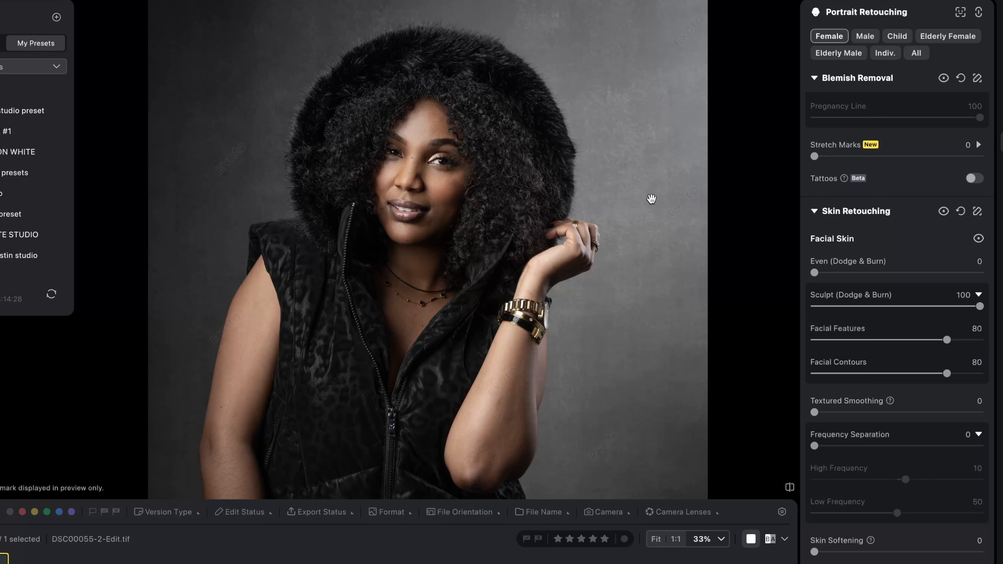
Set the facial Sculpt (Dodge & Burn) to 60, judging the effect on the wider portrait.
{"action": "scroll", "coordinate": [651, 199], "scroll_direction": "down", "scroll_amount": 5}
{"action": "scroll", "coordinate": [651, 199], "scroll_direction": "up", "scroll_amount": 3}
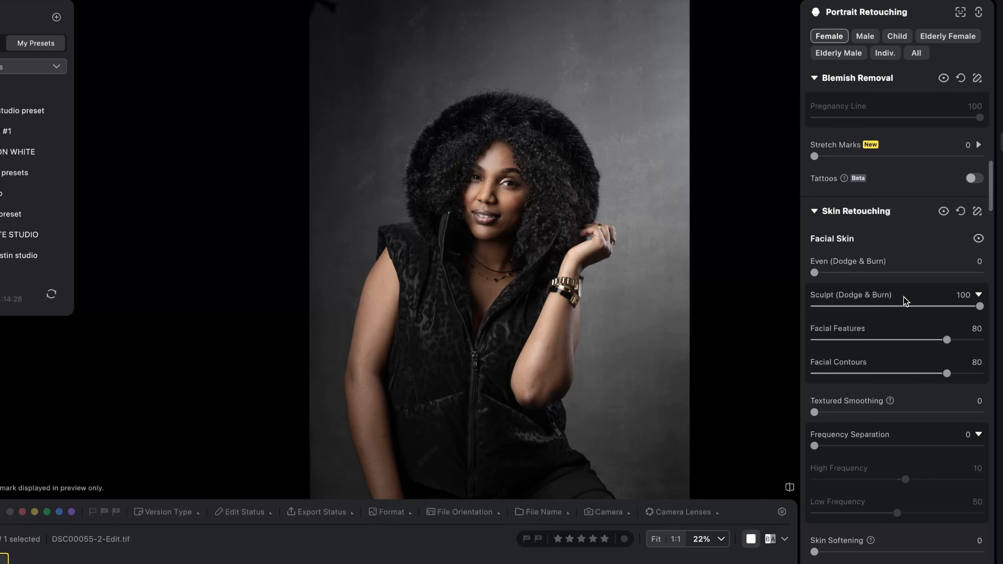
{"action": "left_click_drag", "start_coordinate": [906, 307], "coordinate": [915, 307]}
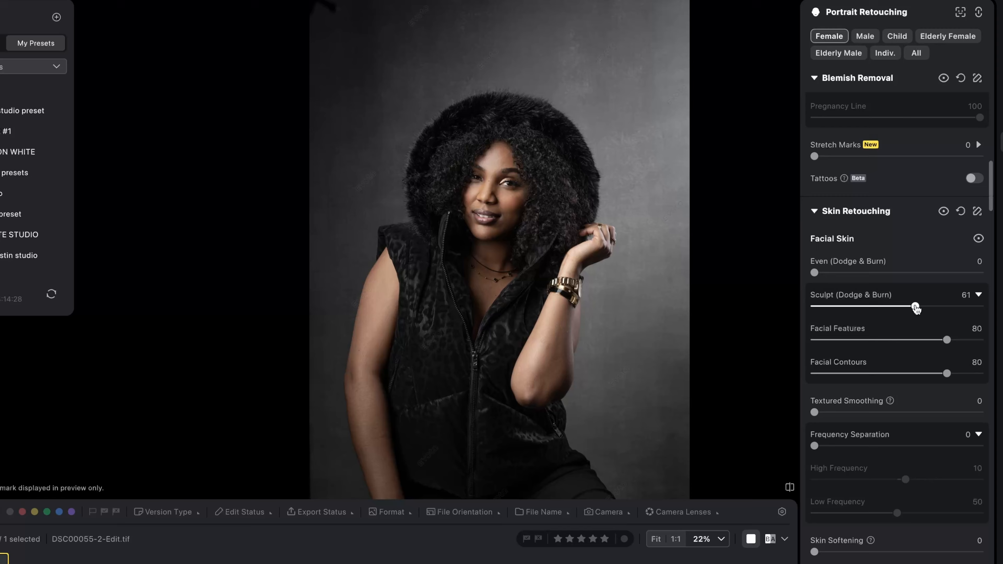
{"action": "left_click_drag", "start_coordinate": [916, 308], "coordinate": [915, 307]}
{"action": "left_click_drag", "start_coordinate": [915, 308], "coordinate": [914, 308]}
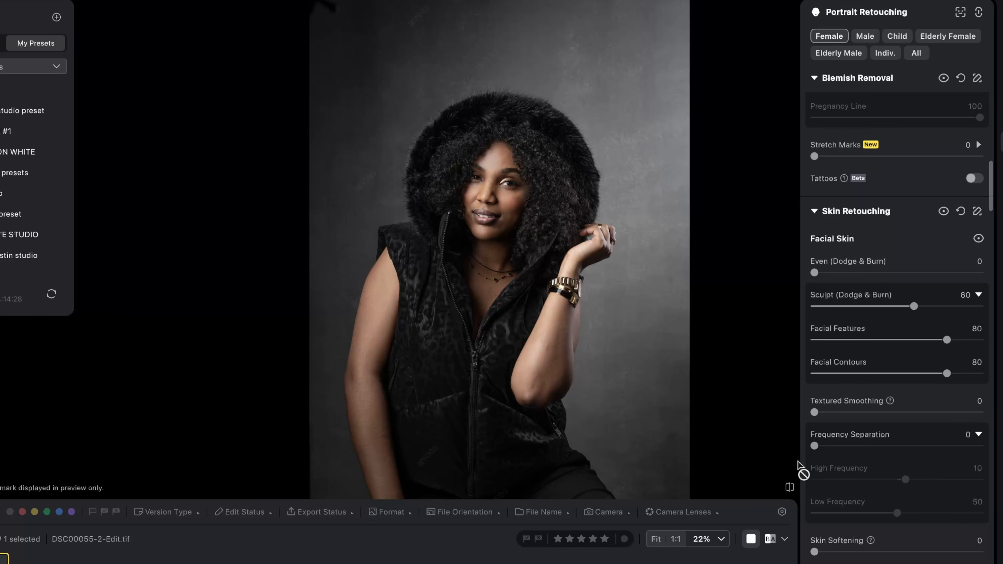
Compare the sculpted portrait with the original, check the face up close, and look over the remaining skin retouching options.
{"action": "left_click", "coordinate": [791, 489]}
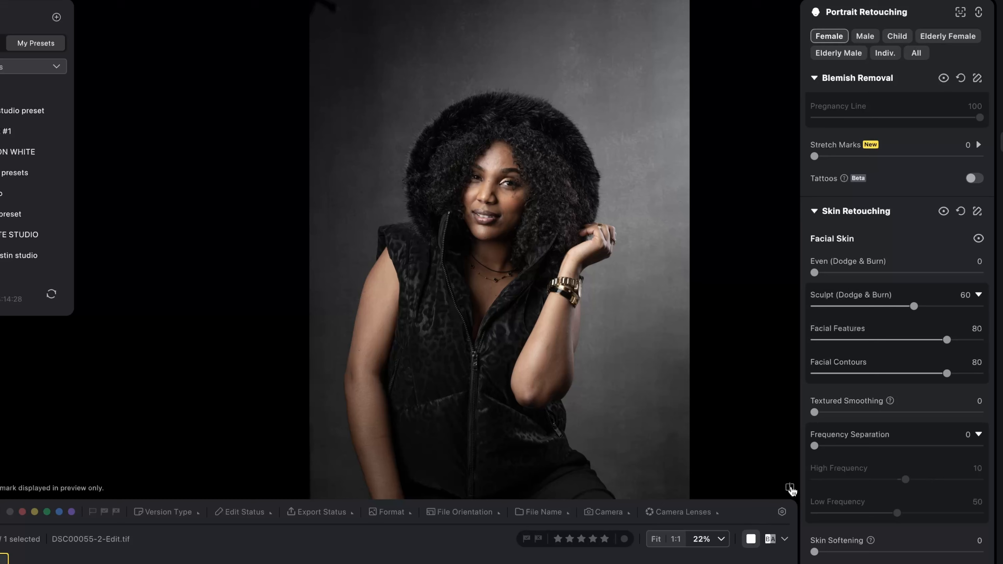
{"action": "scroll", "coordinate": [513, 153], "scroll_direction": "up", "scroll_amount": 5}
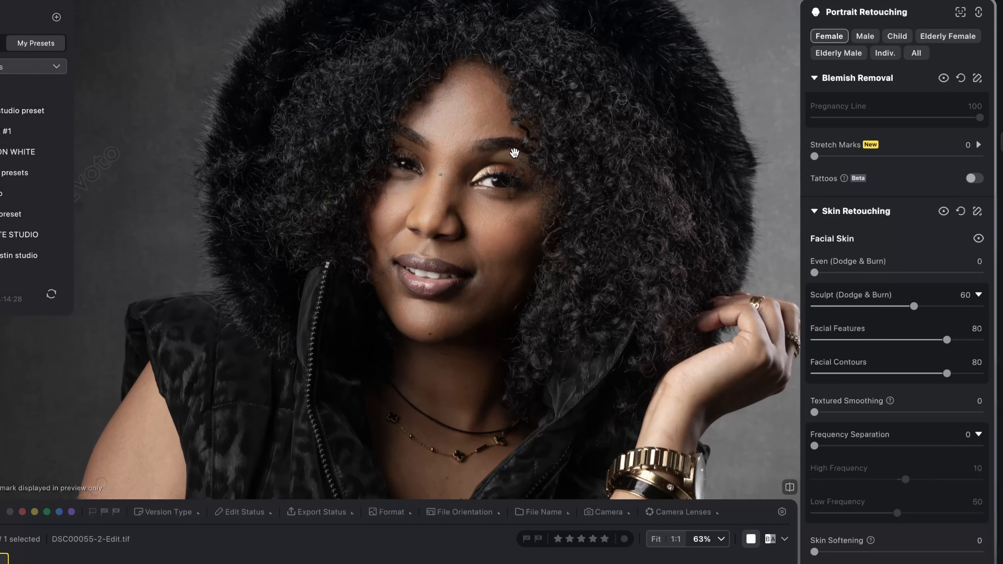
{"action": "scroll", "coordinate": [513, 153], "scroll_direction": "down", "scroll_amount": 2}
{"action": "scroll", "coordinate": [551, 174], "scroll_direction": "up", "scroll_amount": 2}
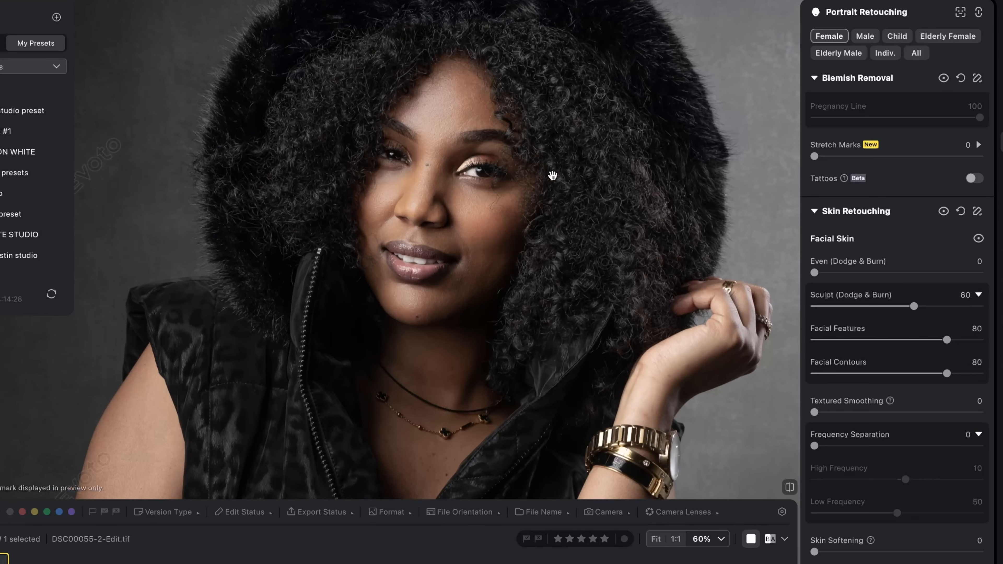
{"action": "scroll", "coordinate": [551, 174], "scroll_direction": "down", "scroll_amount": 3}
{"action": "scroll", "coordinate": [876, 391], "scroll_direction": "down", "scroll_amount": 3}
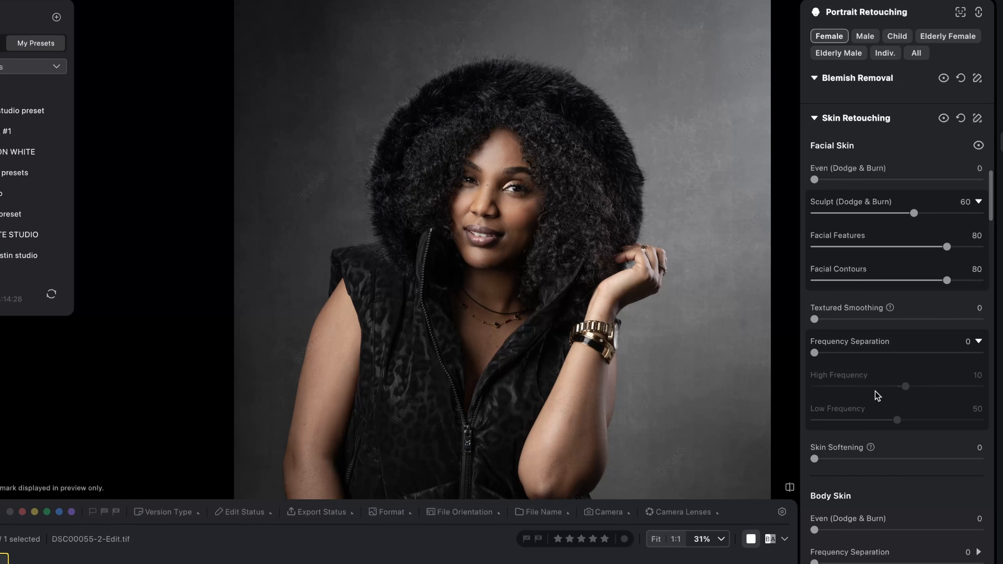
{"action": "scroll", "coordinate": [889, 327], "scroll_direction": "down", "scroll_amount": 2}
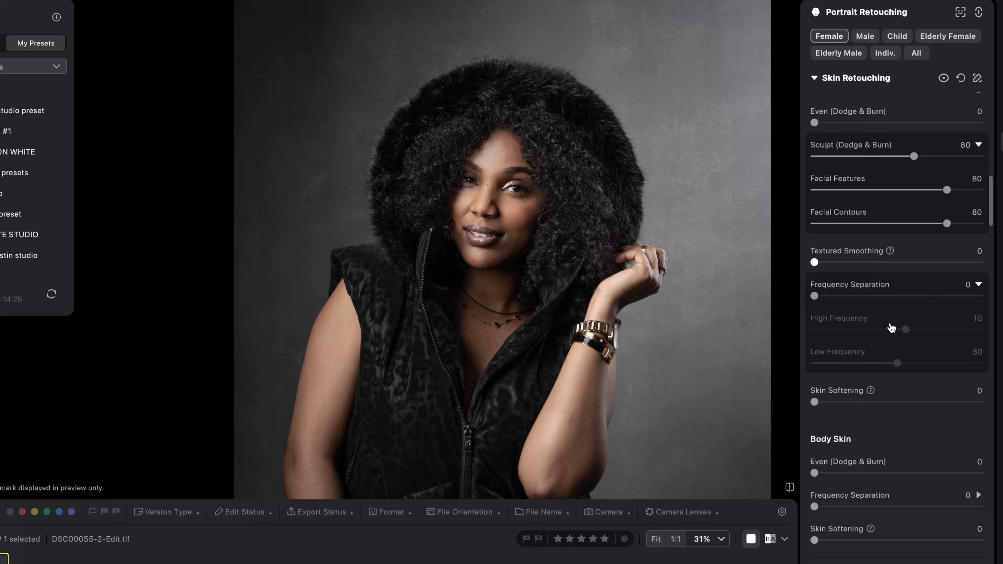
Try AI Unify Face Complexion in the Skin Tone options at 100, checking the face up close.
{"action": "scroll", "coordinate": [820, 339], "scroll_direction": "down", "scroll_amount": 2}
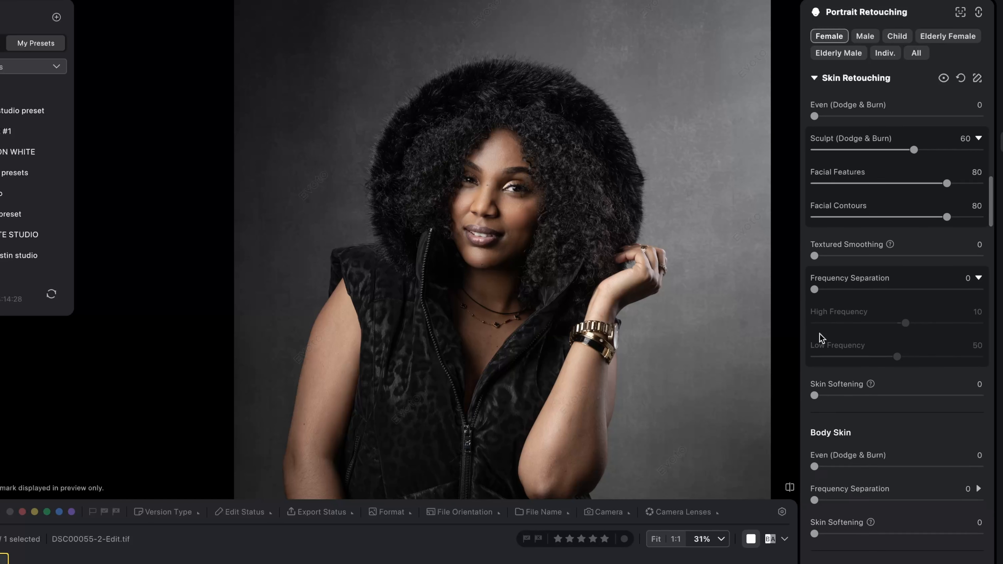
{"action": "scroll", "coordinate": [851, 261], "scroll_direction": "down", "scroll_amount": 4}
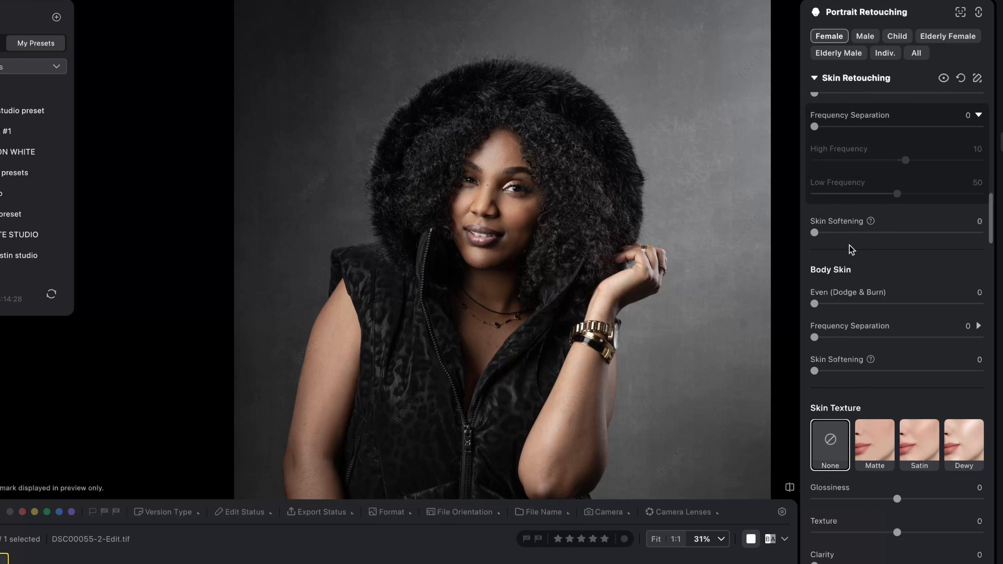
{"action": "scroll", "coordinate": [856, 251], "scroll_direction": "down", "scroll_amount": 2}
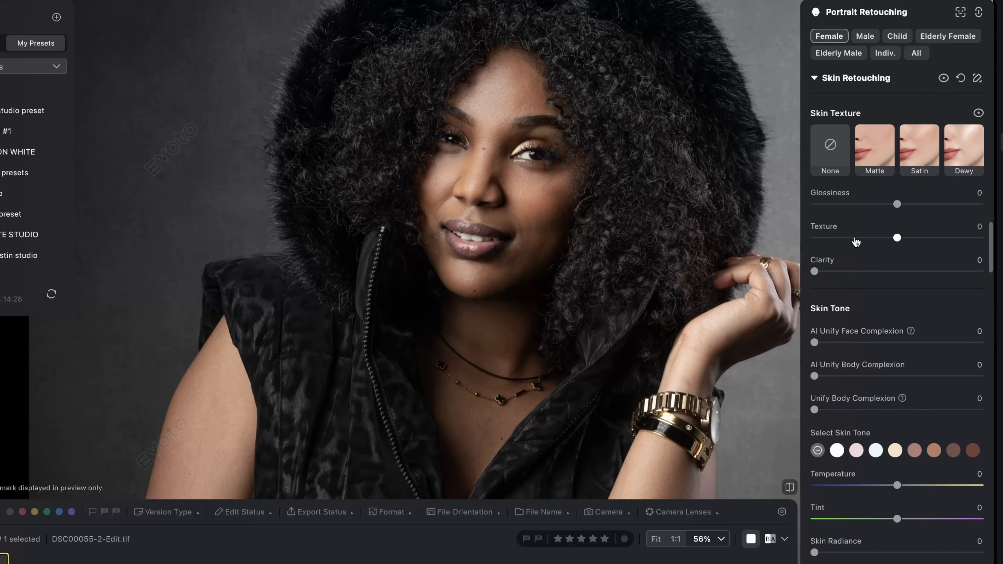
{"action": "scroll", "coordinate": [867, 335], "scroll_direction": "down", "scroll_amount": 1}
{"action": "scroll", "coordinate": [867, 334], "scroll_direction": "down", "scroll_amount": 4}
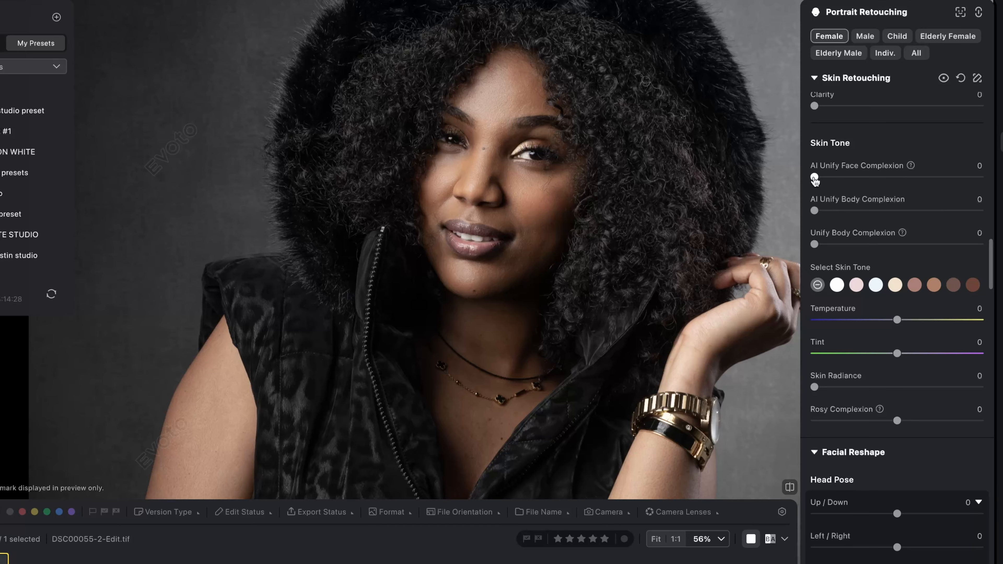
{"action": "left_click_drag", "start_coordinate": [814, 177], "coordinate": [997, 176]}
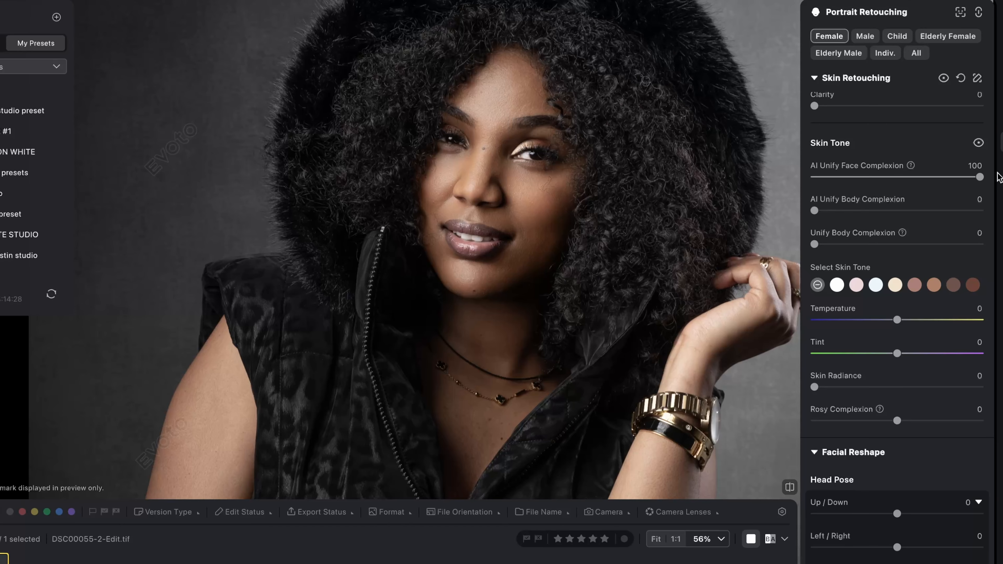
{"action": "scroll", "coordinate": [591, 210], "scroll_direction": "up", "scroll_amount": 5}
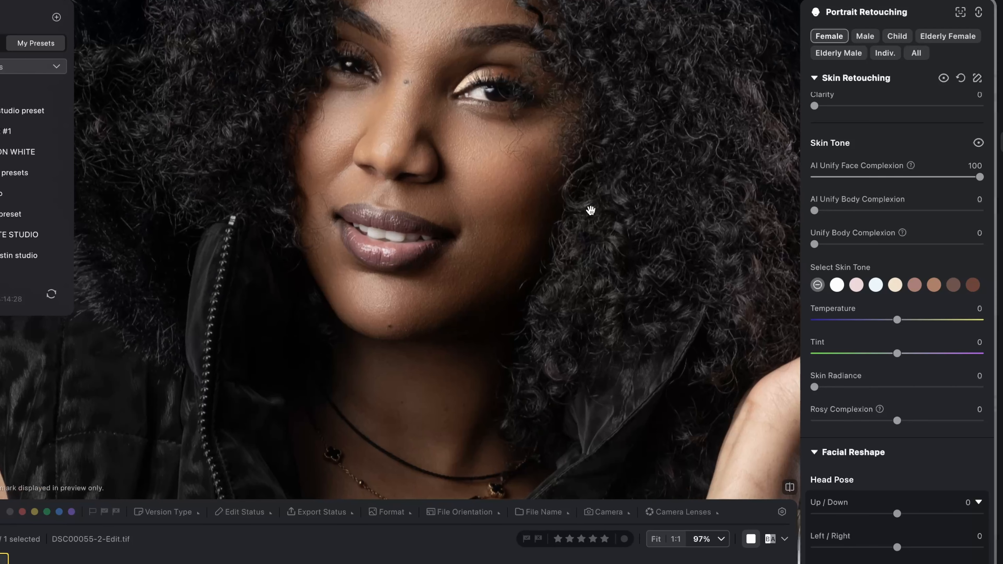
{"action": "scroll", "coordinate": [590, 210], "scroll_direction": "down", "scroll_amount": 1}
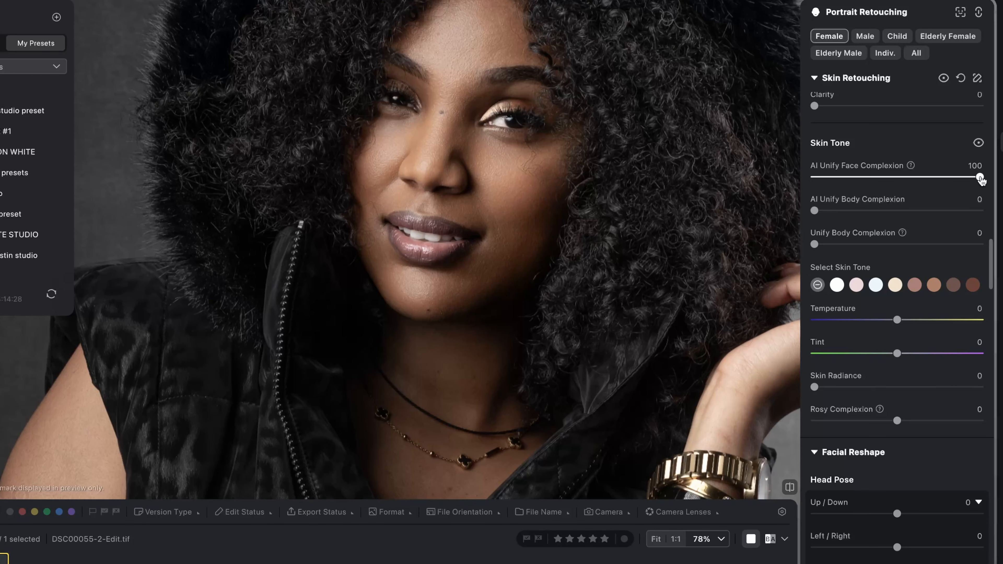
Compare AI Unify Face Complexion at 52, 100 and 56, and return it to 0.
{"action": "left_click_drag", "start_coordinate": [981, 178], "coordinate": [901, 178]}
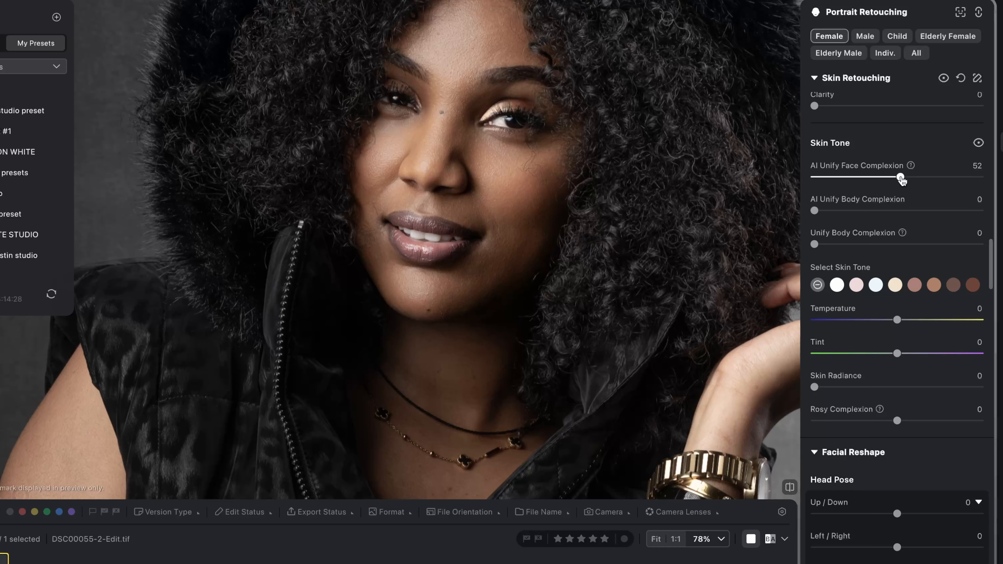
{"action": "left_click_drag", "start_coordinate": [901, 178], "coordinate": [980, 178]}
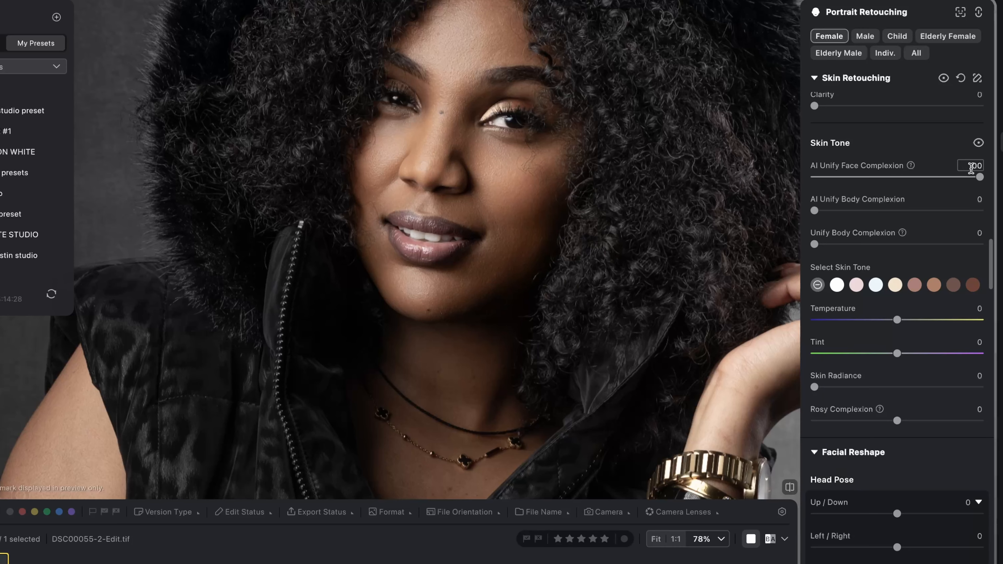
{"action": "left_click_drag", "start_coordinate": [980, 180], "coordinate": [906, 177]}
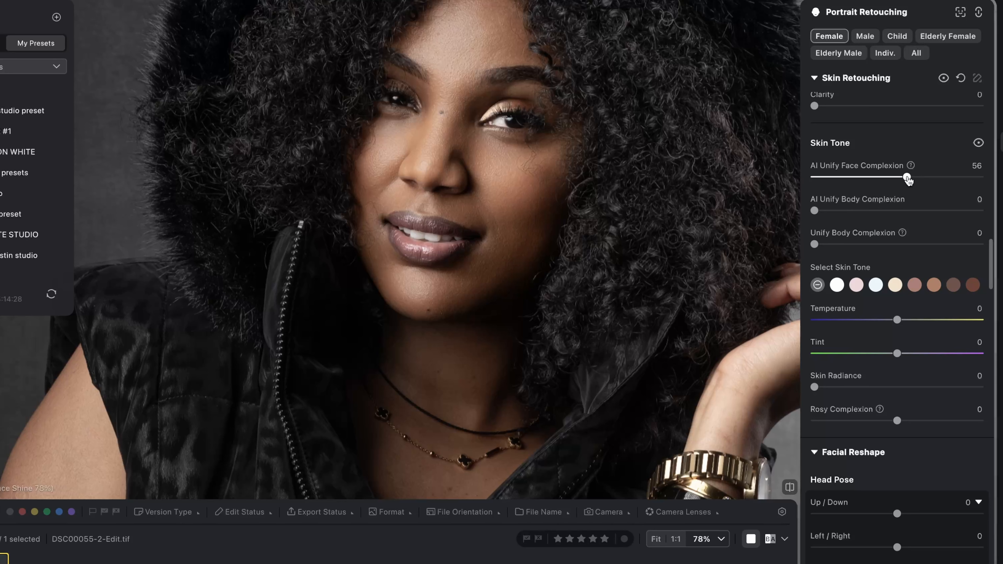
{"action": "scroll", "coordinate": [560, 169], "scroll_direction": "down", "scroll_amount": 5}
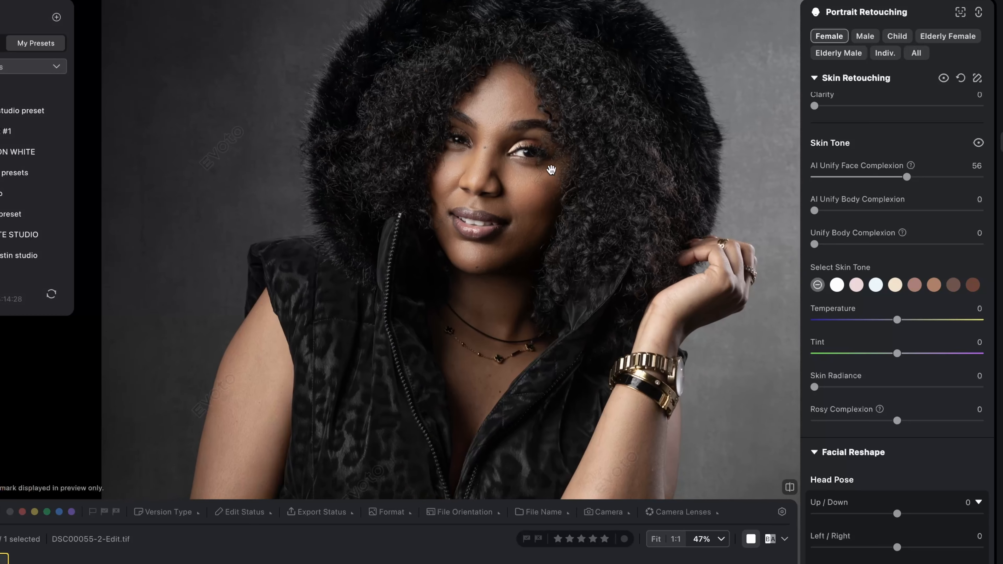
{"action": "left_click_drag", "start_coordinate": [907, 177], "coordinate": [760, 173]}
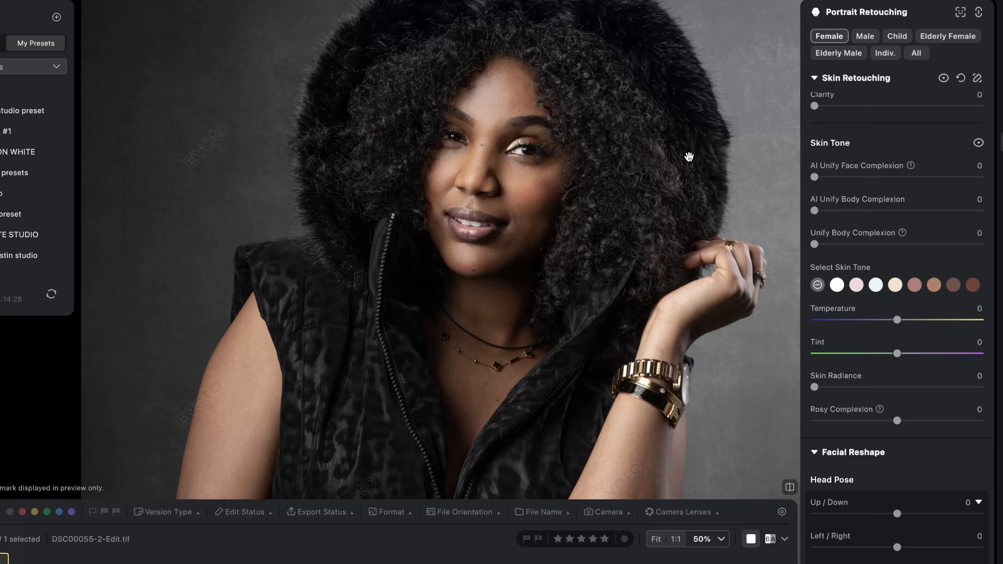
Try AI Unify Face Complexion at 100 again and settle it at 78.
{"action": "left_click_drag", "start_coordinate": [814, 177], "coordinate": [980, 176]}
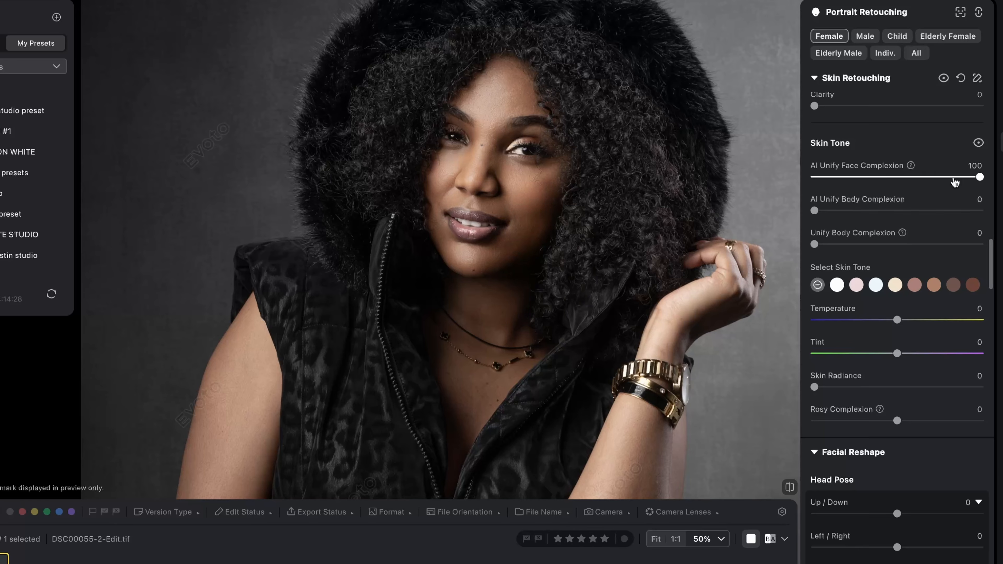
{"action": "left_click_drag", "start_coordinate": [979, 178], "coordinate": [944, 180]}
{"action": "scroll", "coordinate": [580, 262], "scroll_direction": "down", "scroll_amount": 4}
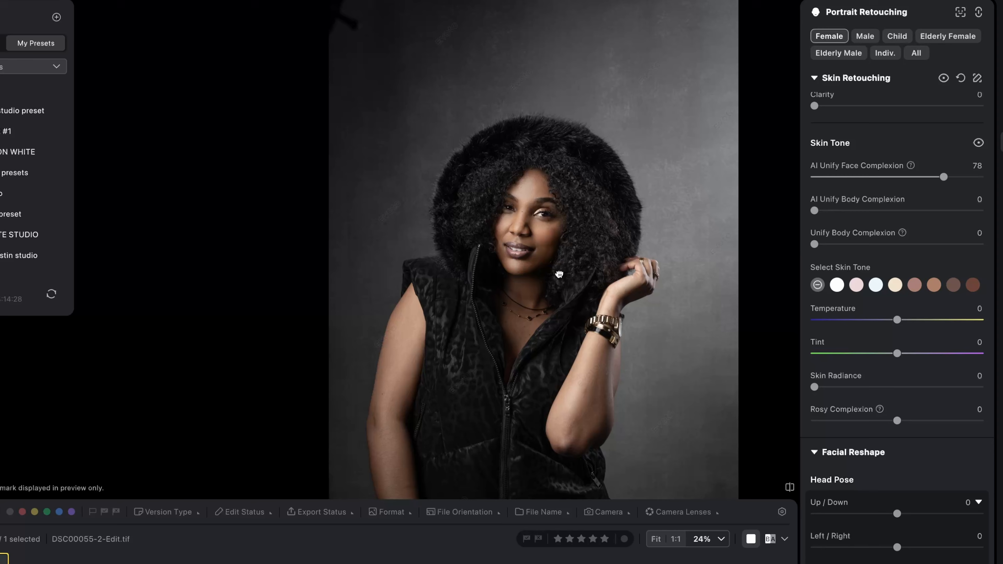
Try AI Unify Body Complexion at 100 with the whole figure in view, and settle it at 69.
{"action": "left_click_drag", "start_coordinate": [559, 274], "coordinate": [540, 148]}
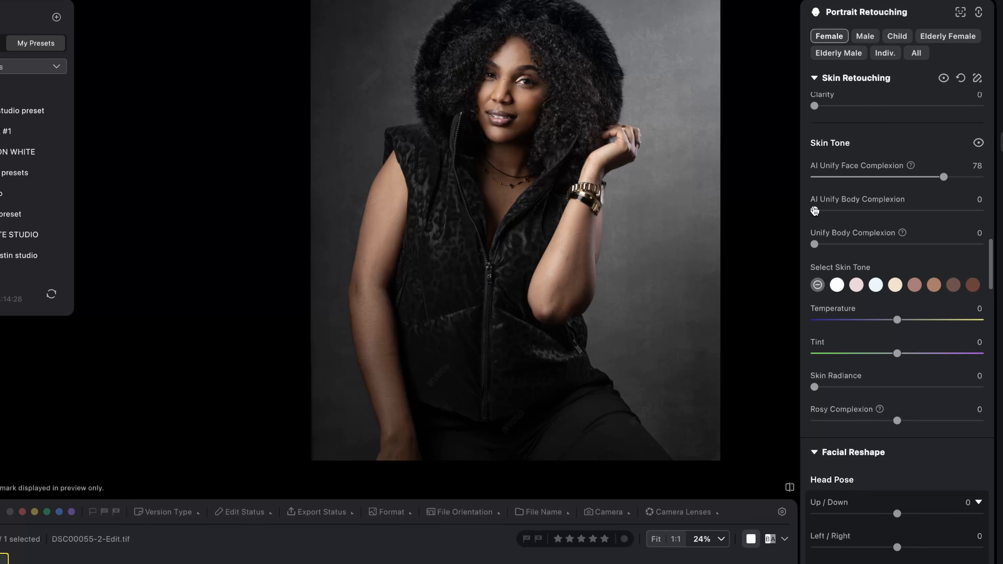
{"action": "left_click_drag", "start_coordinate": [814, 211], "coordinate": [980, 211]}
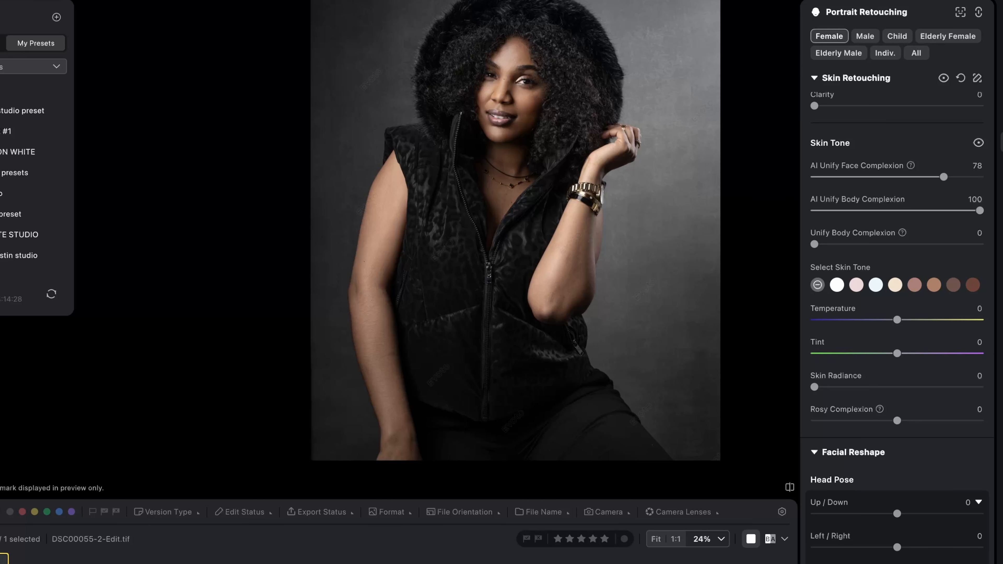
{"action": "left_click_drag", "start_coordinate": [980, 211], "coordinate": [929, 213]}
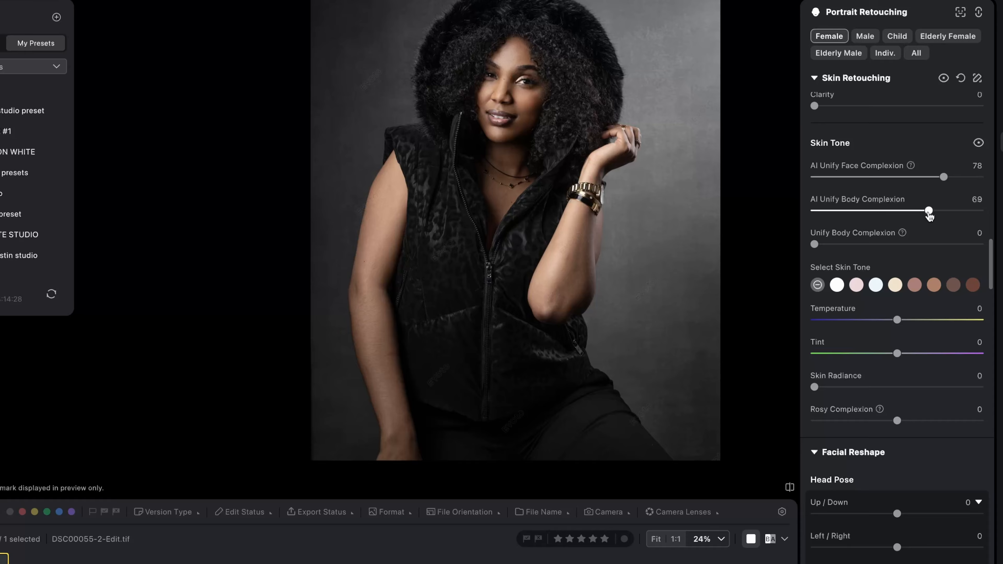
Compare the retouched portrait with the original repeatedly to judge the unified skin tone.
{"action": "left_click", "coordinate": [788, 490]}
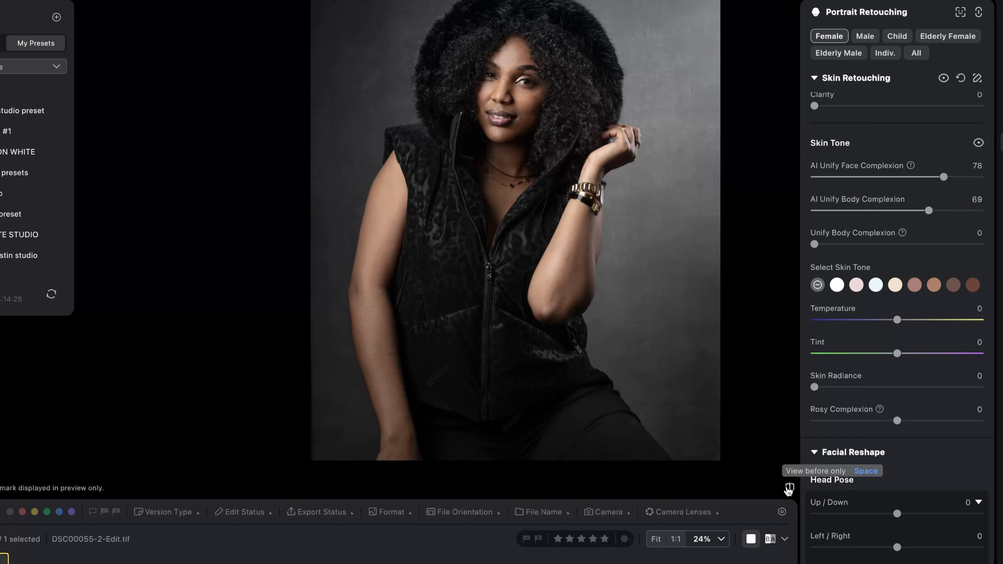
{"action": "left_click", "coordinate": [789, 490]}
{"action": "left_click", "coordinate": [788, 490]}
{"action": "left_click", "coordinate": [789, 490]}
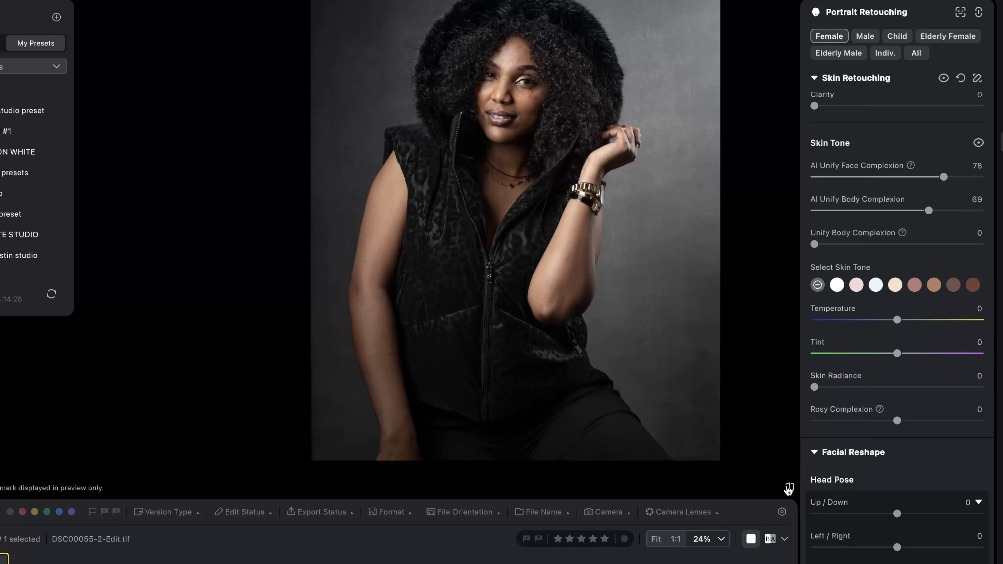
{"action": "left_click", "coordinate": [789, 490]}
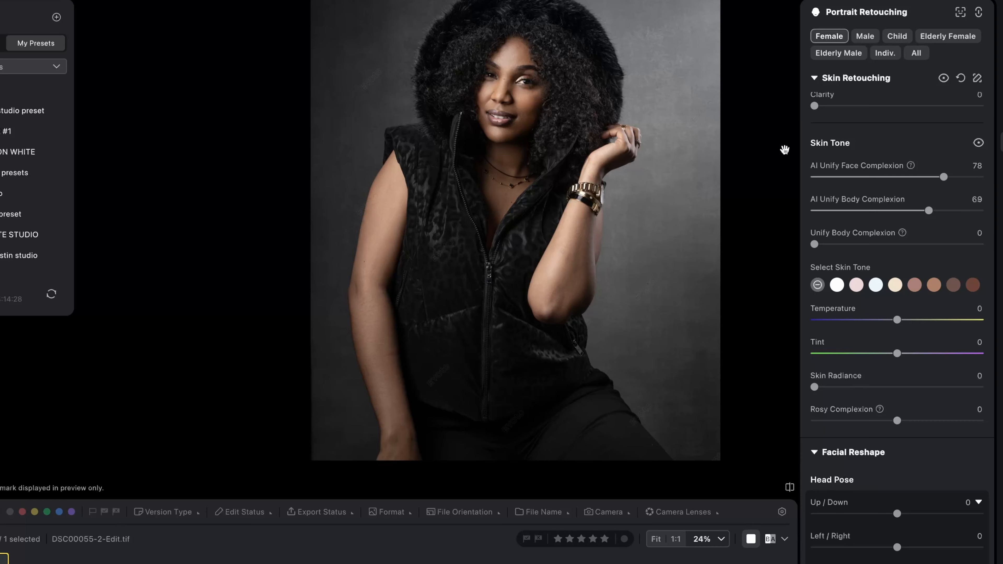
Try the Face contour adjustment in Facial Reshape, reset it, and look over the Temple, Cheekbones and Jaw controls.
{"action": "scroll", "coordinate": [861, 269], "scroll_direction": "down", "scroll_amount": 3}
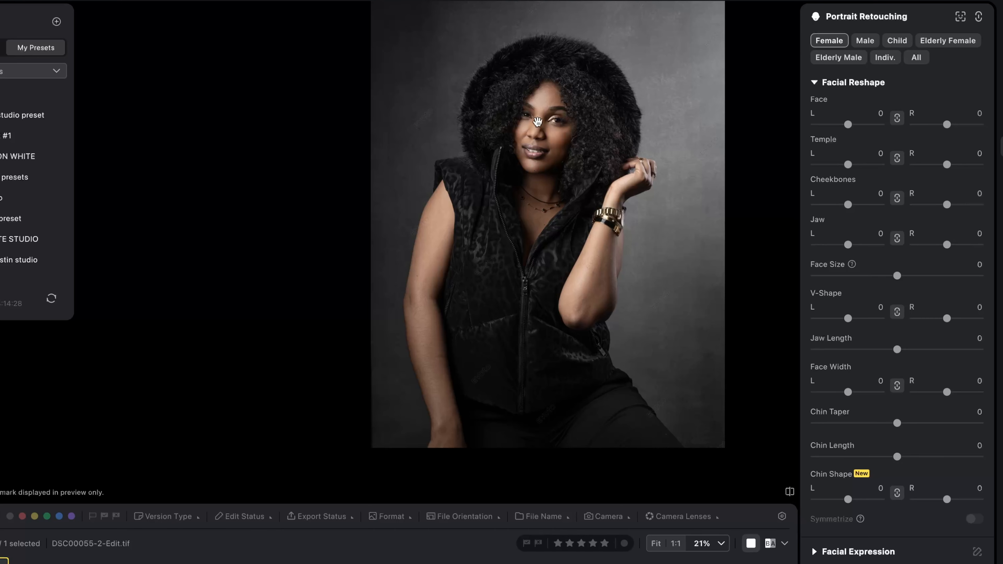
{"action": "scroll", "coordinate": [538, 216], "scroll_direction": "up", "scroll_amount": 5}
{"action": "scroll", "coordinate": [538, 215], "scroll_direction": "down", "scroll_amount": 1}
{"action": "left_click_drag", "start_coordinate": [538, 216], "coordinate": [527, 311]}
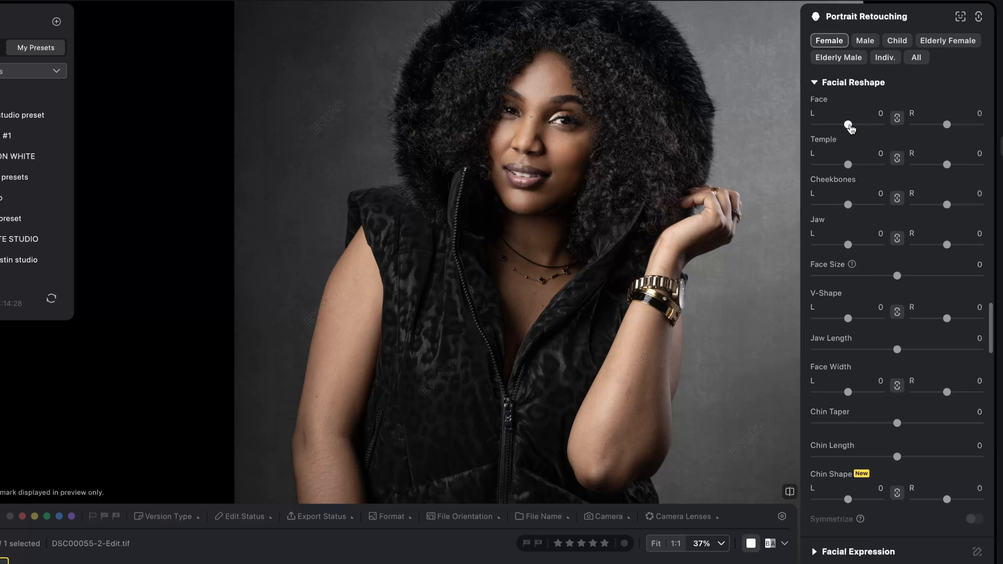
{"action": "mouse_move", "coordinate": [850, 127]}
{"action": "left_mouse_down"}
{"action": "mouse_move", "coordinate": [875, 129]}
{"action": "mouse_move", "coordinate": [845, 127]}
{"action": "mouse_move", "coordinate": [871, 128]}
{"action": "mouse_move", "coordinate": [859, 127]}
{"action": "left_mouse_up"}
{"action": "double_click", "coordinate": [859, 127]}
{"action": "mouse_move", "coordinate": [848, 165]}
{"action": "left_mouse_down"}
{"action": "mouse_move", "coordinate": [836, 165]}
{"action": "mouse_move", "coordinate": [859, 168]}
{"action": "mouse_move", "coordinate": [848, 169]}
{"action": "left_mouse_up"}
{"action": "mouse_move", "coordinate": [848, 206]}
{"action": "left_mouse_down"}
{"action": "mouse_move", "coordinate": [830, 206]}
{"action": "mouse_move", "coordinate": [847, 205]}
{"action": "left_mouse_up"}
{"action": "mouse_move", "coordinate": [848, 245]}
{"action": "left_mouse_down"}
{"action": "mouse_move", "coordinate": [832, 245]}
{"action": "mouse_move", "coordinate": [848, 247]}
{"action": "left_mouse_up"}
Open the Facial Expression options, try Gummy Smile at 39 for both sides, and reset it.
{"action": "scroll", "coordinate": [852, 267], "scroll_direction": "down", "scroll_amount": 3}
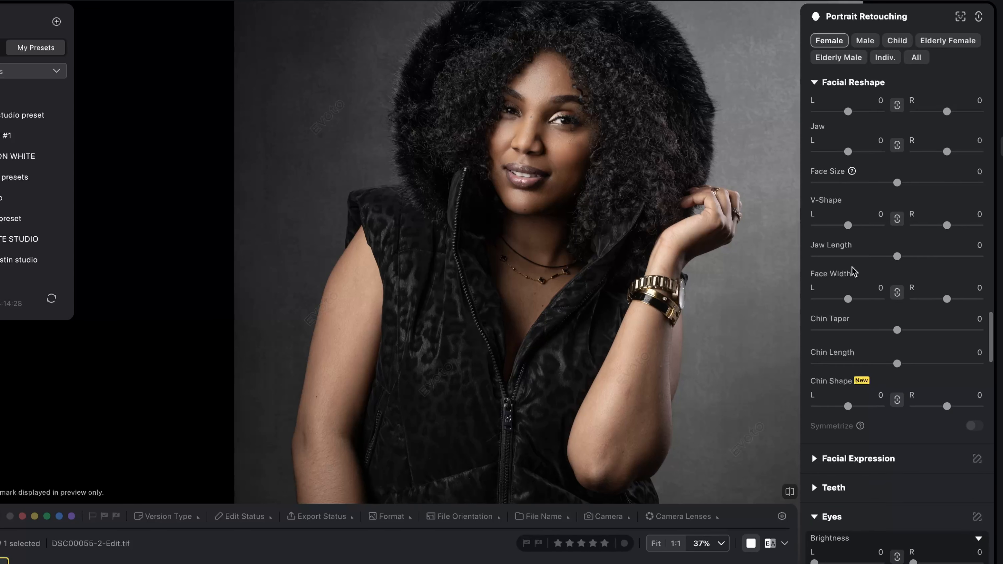
{"action": "scroll", "coordinate": [852, 267], "scroll_direction": "down", "scroll_amount": 2}
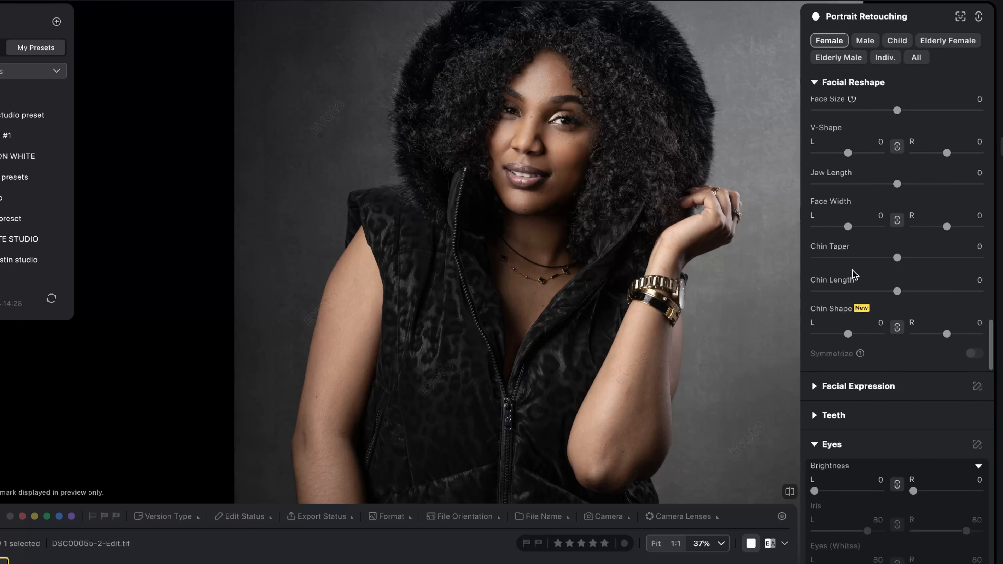
{"action": "scroll", "coordinate": [854, 284], "scroll_direction": "down", "scroll_amount": 5}
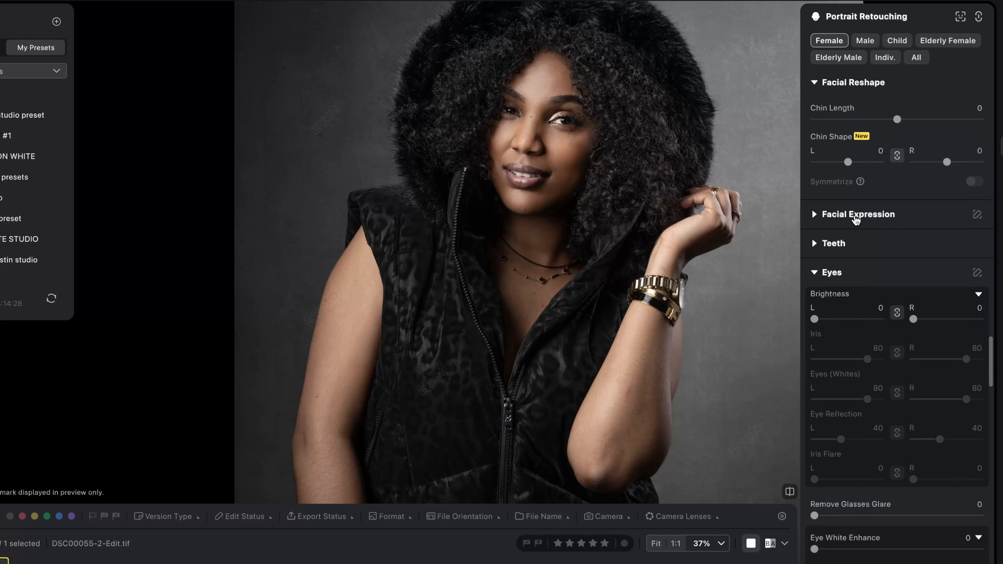
{"action": "scroll", "coordinate": [856, 220], "scroll_direction": "down", "scroll_amount": 2}
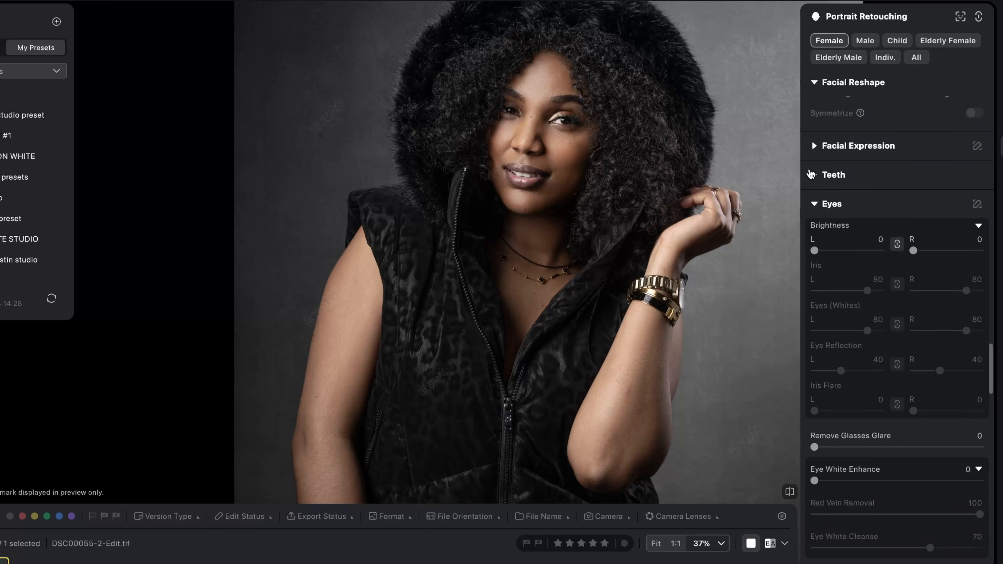
{"action": "left_click", "coordinate": [814, 145]}
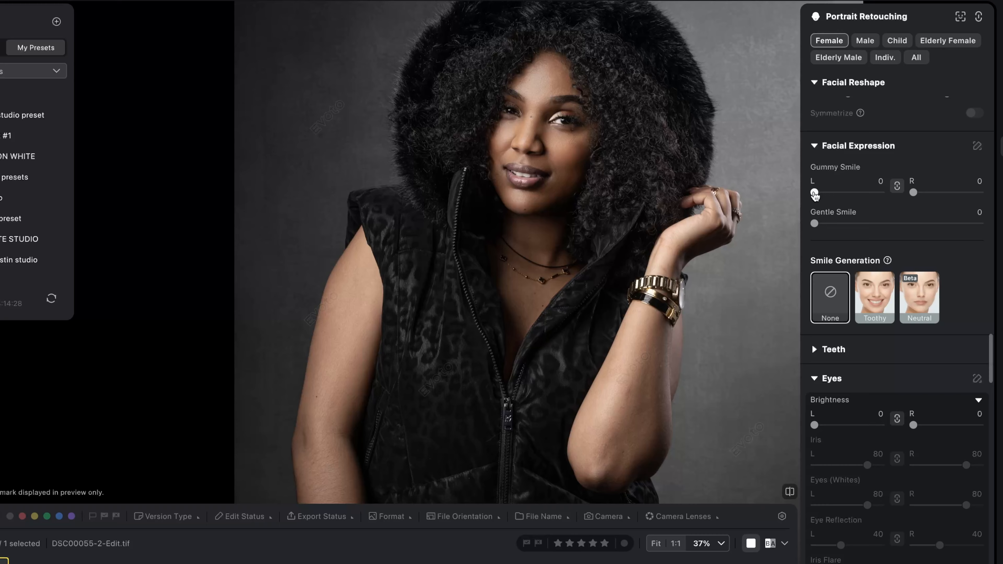
{"action": "left_click_drag", "start_coordinate": [814, 194], "coordinate": [841, 194]}
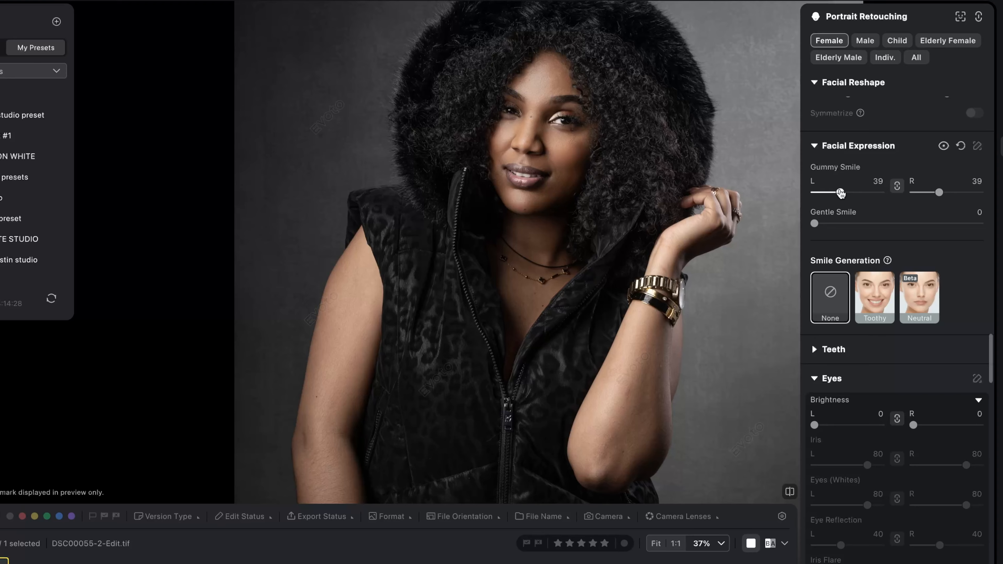
{"action": "double_click", "coordinate": [840, 193]}
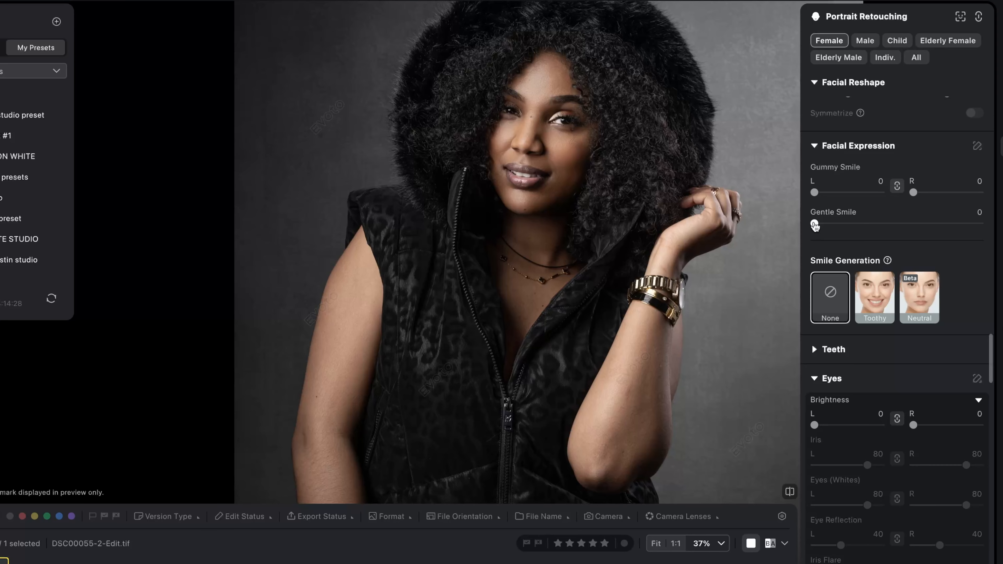
Try Gentle Smile at 17, reset it, and set it to 15.
{"action": "left_click_drag", "start_coordinate": [814, 225], "coordinate": [842, 226]}
{"action": "scroll", "coordinate": [558, 193], "scroll_direction": "up", "scroll_amount": 5}
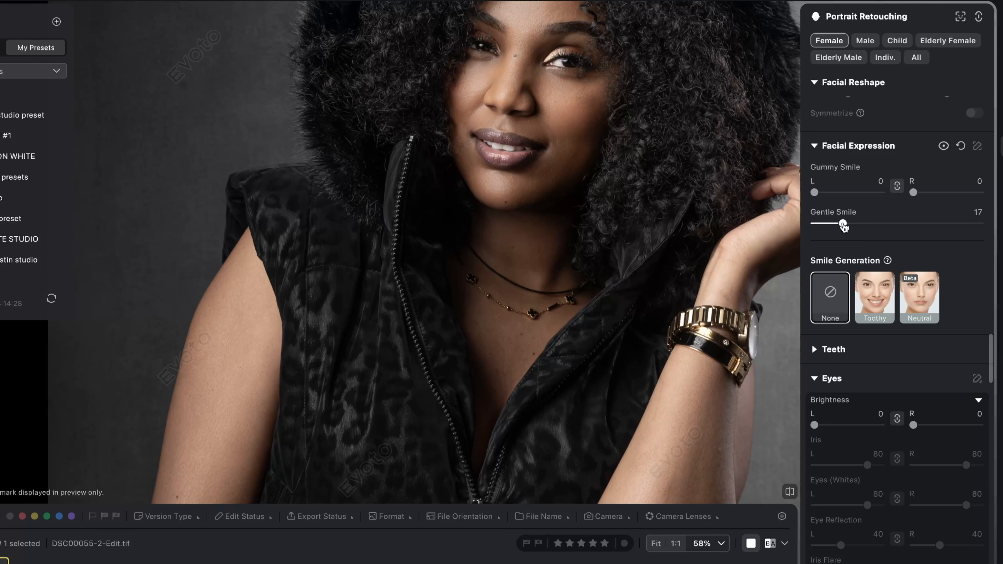
{"action": "double_click", "coordinate": [842, 223]}
{"action": "left_click_drag", "start_coordinate": [816, 224], "coordinate": [838, 225]}
Examine the altered smile up close and in the context of the whole portrait.
{"action": "scroll", "coordinate": [588, 162], "scroll_direction": "down", "scroll_amount": 2}
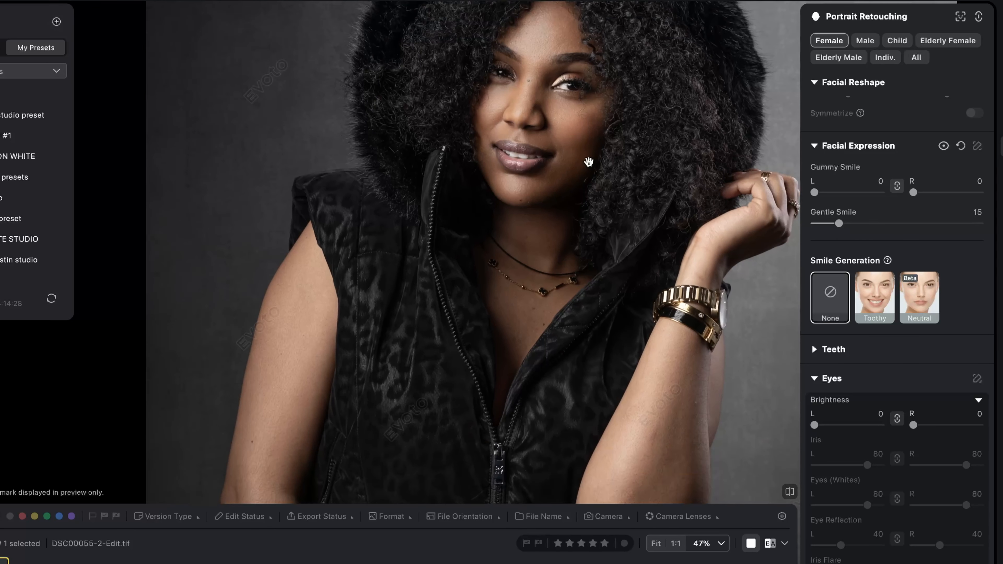
{"action": "scroll", "coordinate": [589, 162], "scroll_direction": "down", "scroll_amount": 1}
{"action": "left_click_drag", "start_coordinate": [591, 161], "coordinate": [544, 201]}
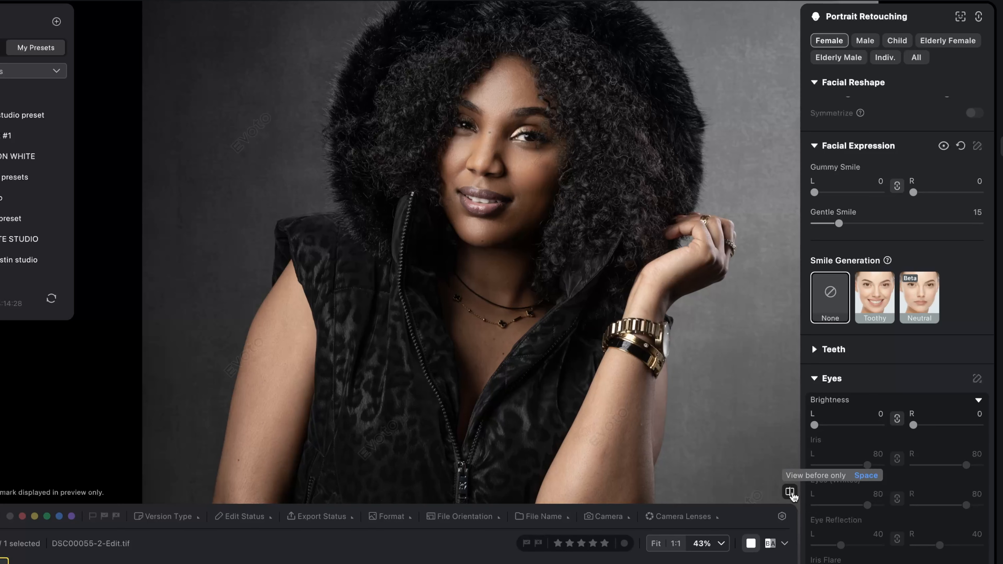
{"action": "scroll", "coordinate": [552, 231], "scroll_direction": "down", "scroll_amount": 3}
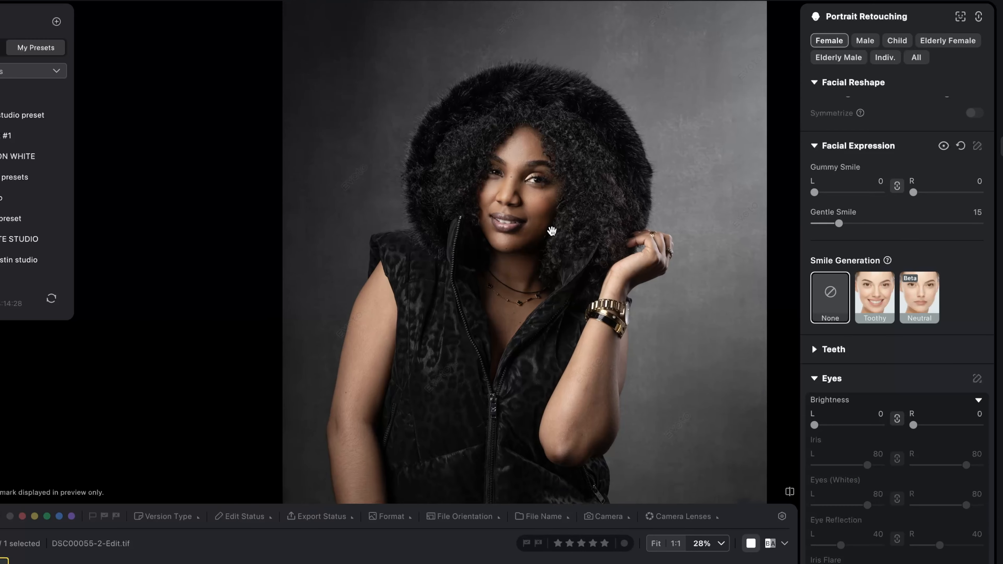
{"action": "scroll", "coordinate": [552, 230], "scroll_direction": "up", "scroll_amount": 4}
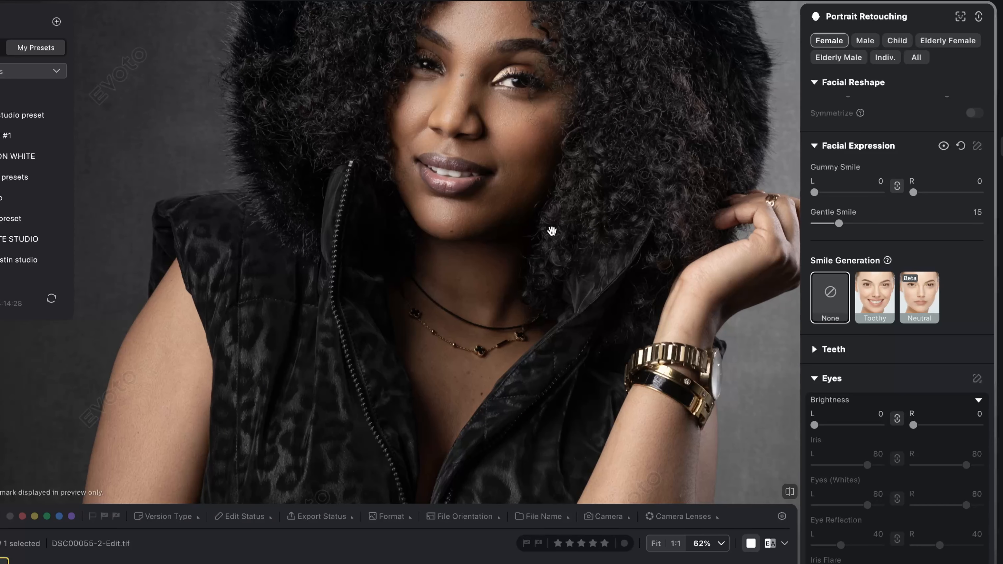
{"action": "scroll", "coordinate": [552, 230], "scroll_direction": "down", "scroll_amount": 2}
{"action": "left_click_drag", "start_coordinate": [552, 231], "coordinate": [531, 123]}
{"action": "scroll", "coordinate": [518, 199], "scroll_direction": "down", "scroll_amount": 3}
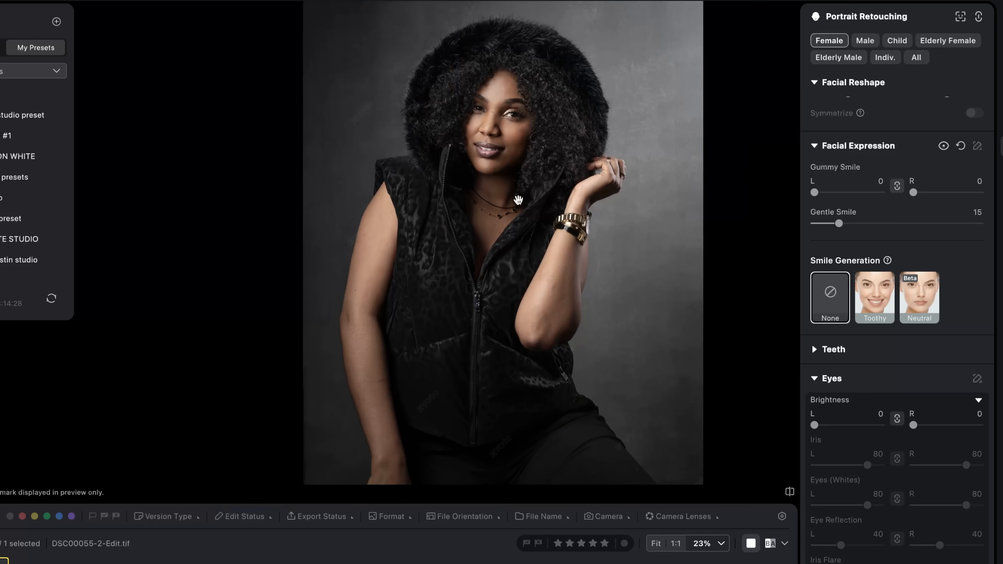
Set the eye Brightness to 27 on both sides, and check the Iris, Eyes (Whites) and Eye Reflection sub-controls.
{"action": "scroll", "coordinate": [518, 200], "scroll_direction": "up", "scroll_amount": 2}
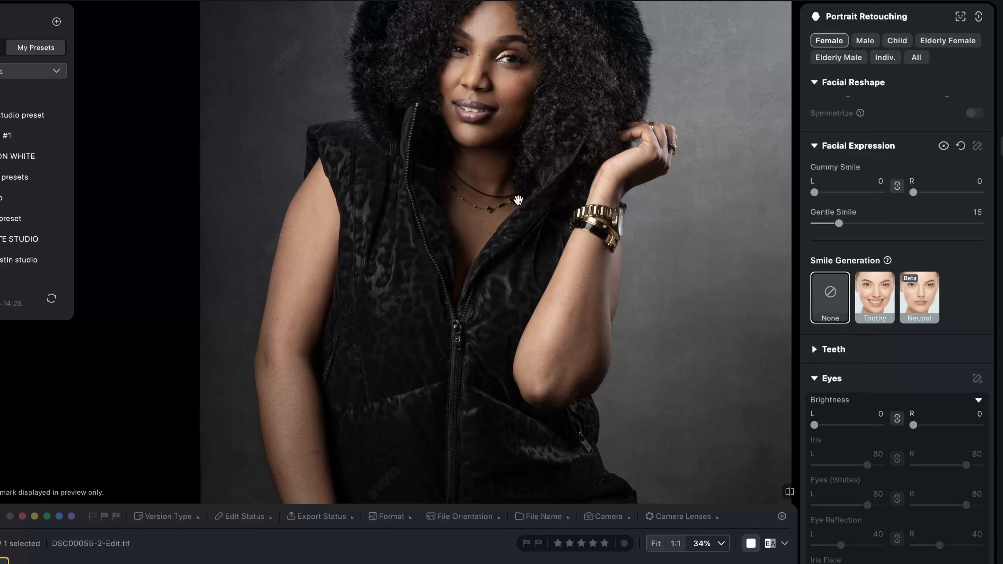
{"action": "left_click_drag", "start_coordinate": [518, 200], "coordinate": [504, 243]}
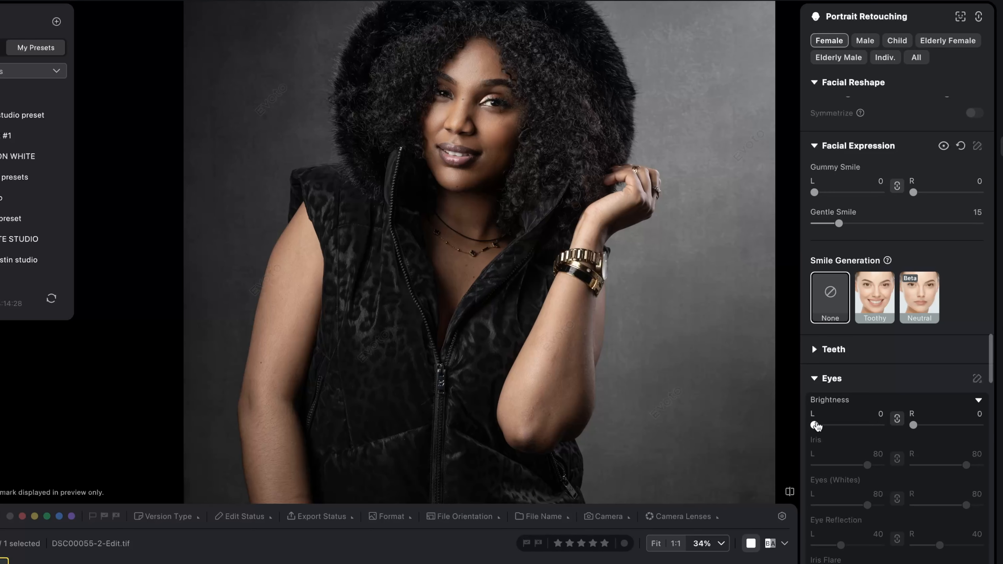
{"action": "mouse_move", "coordinate": [814, 426]}
{"action": "left_mouse_down"}
{"action": "mouse_move", "coordinate": [851, 427]}
{"action": "mouse_move", "coordinate": [833, 426]}
{"action": "left_mouse_up"}
{"action": "scroll", "coordinate": [518, 81], "scroll_direction": "up", "scroll_amount": 4}
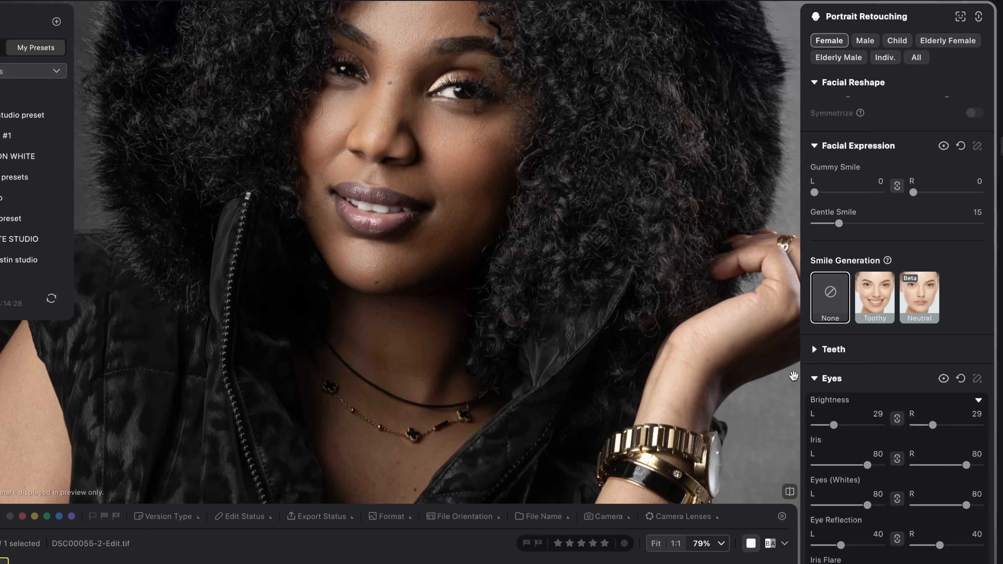
{"action": "mouse_move", "coordinate": [831, 428]}
{"action": "left_mouse_down"}
{"action": "mouse_move", "coordinate": [796, 430]}
{"action": "mouse_move", "coordinate": [924, 442]}
{"action": "mouse_move", "coordinate": [819, 439]}
{"action": "mouse_move", "coordinate": [843, 442]}
{"action": "mouse_move", "coordinate": [834, 440]}
{"action": "left_mouse_up"}
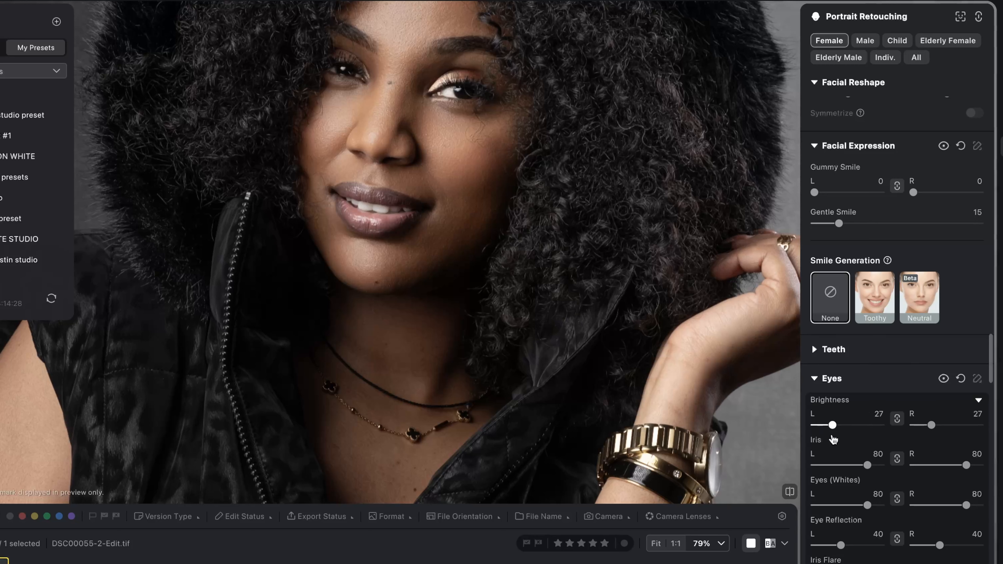
{"action": "scroll", "coordinate": [832, 439], "scroll_direction": "down", "scroll_amount": 5}
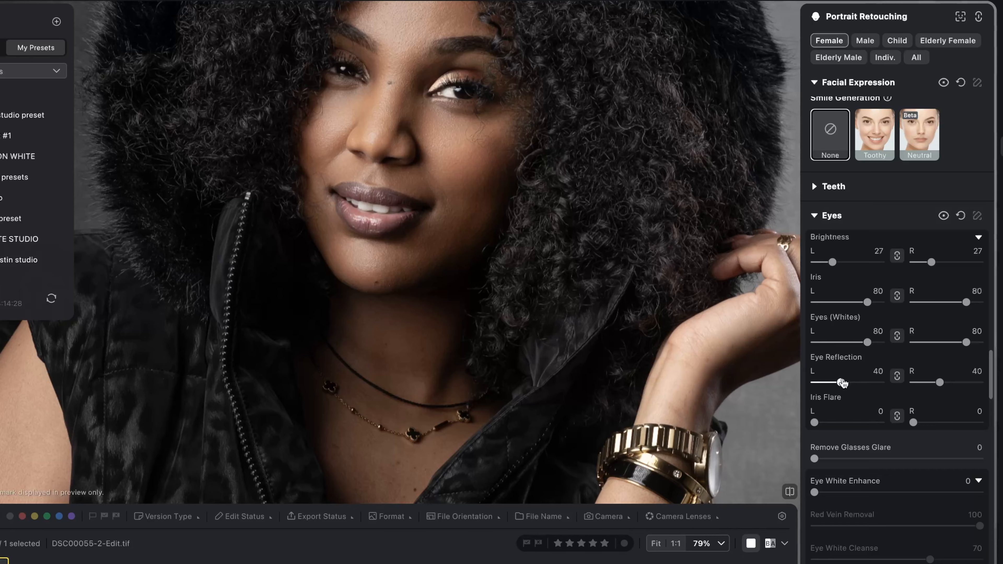
{"action": "left_click_drag", "start_coordinate": [843, 383], "coordinate": [839, 382]}
{"action": "scroll", "coordinate": [840, 423], "scroll_direction": "down", "scroll_amount": 3}
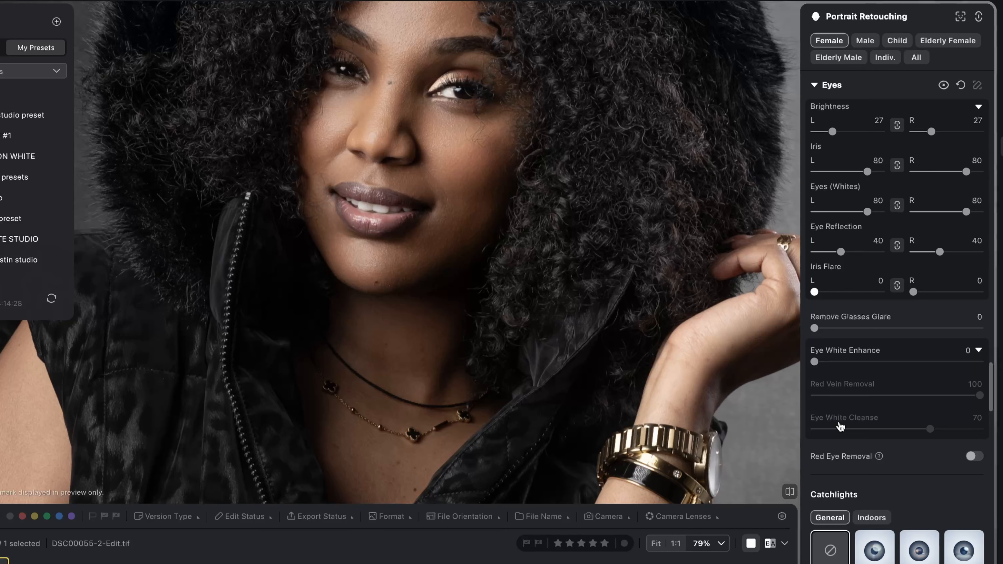
Try the General catchlights 01, 02, 03, 06, 05 and 04 on the eyes.
{"action": "scroll", "coordinate": [841, 426], "scroll_direction": "down", "scroll_amount": 2}
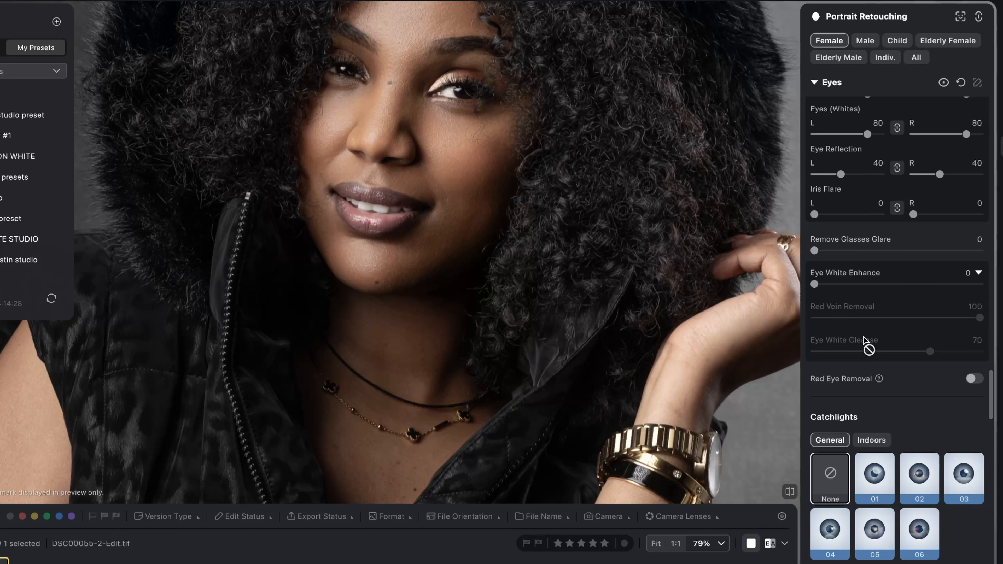
{"action": "scroll", "coordinate": [866, 345], "scroll_direction": "down", "scroll_amount": 5}
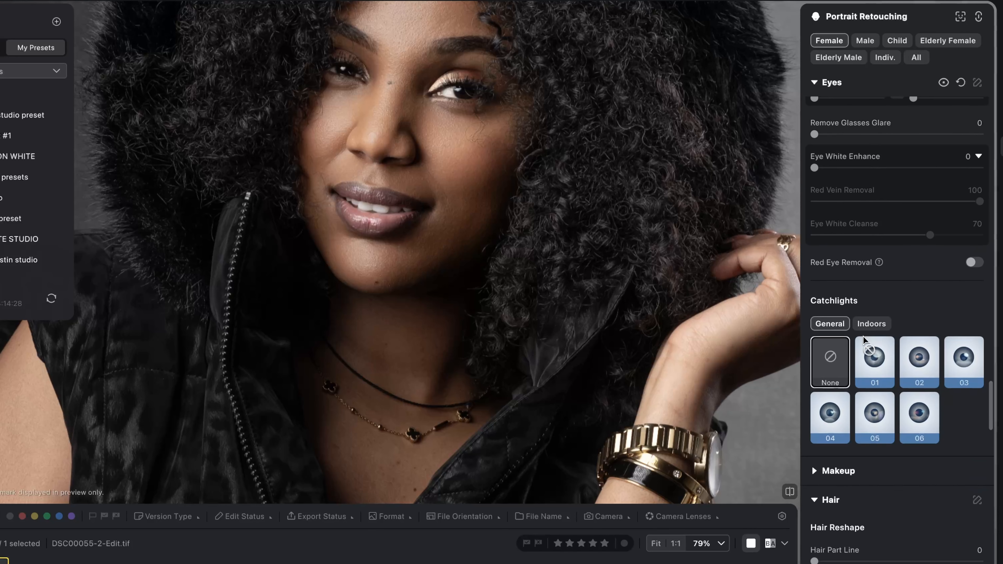
{"action": "left_click", "coordinate": [875, 350]}
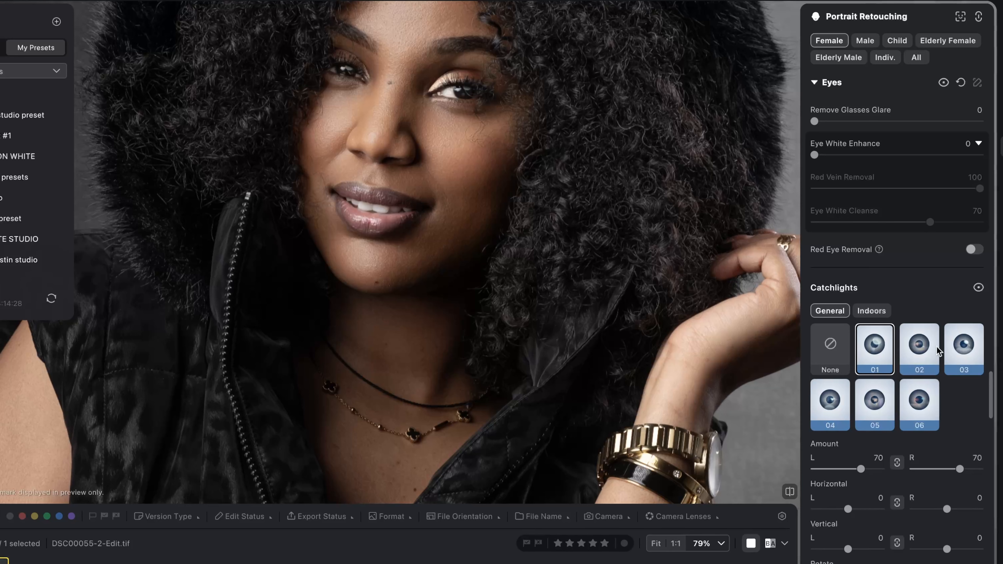
{"action": "left_click", "coordinate": [926, 353]}
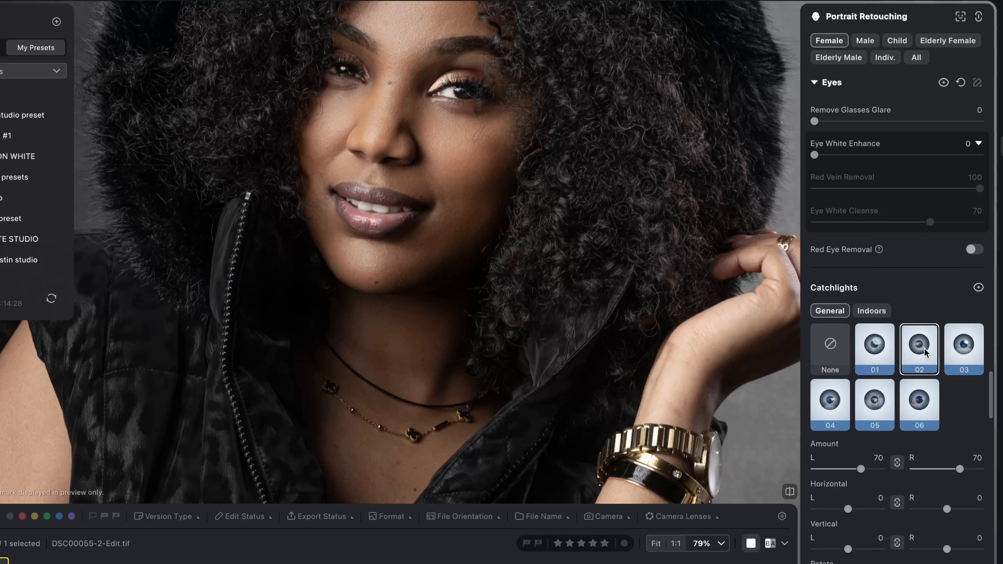
{"action": "left_click", "coordinate": [966, 355]}
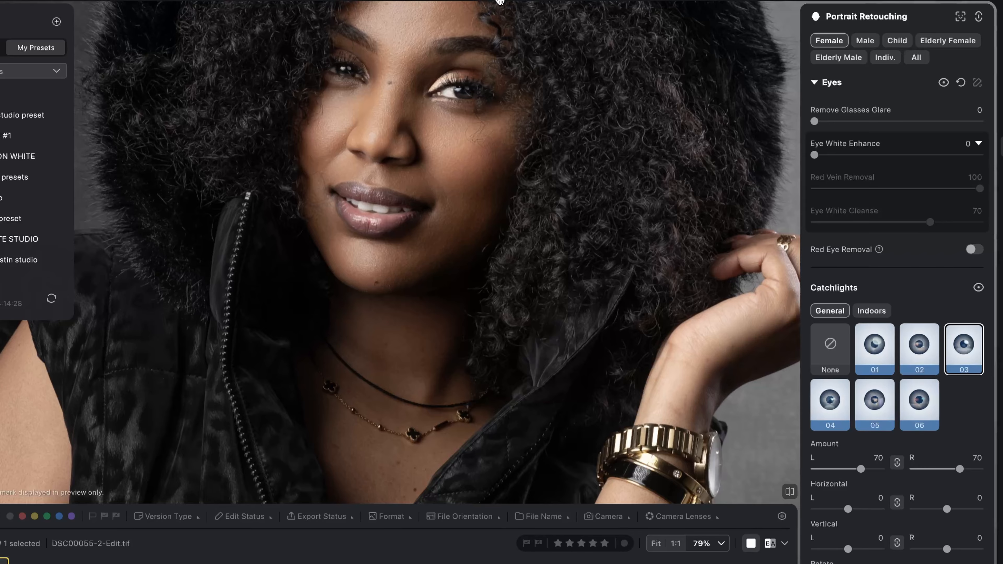
{"action": "left_click_drag", "start_coordinate": [460, 85], "coordinate": [450, 196]}
{"action": "scroll", "coordinate": [450, 196], "scroll_direction": "up", "scroll_amount": 2}
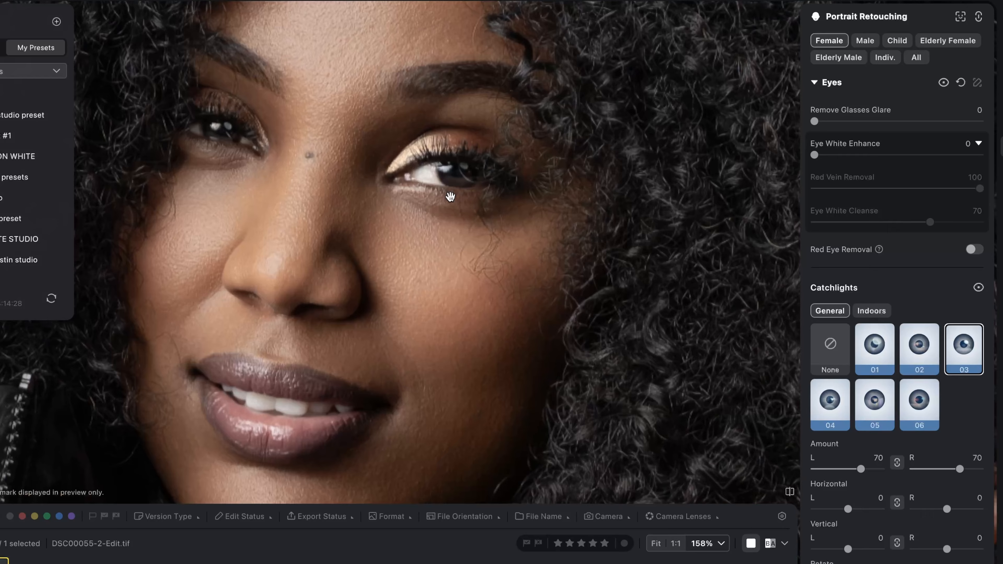
{"action": "left_click", "coordinate": [917, 407]}
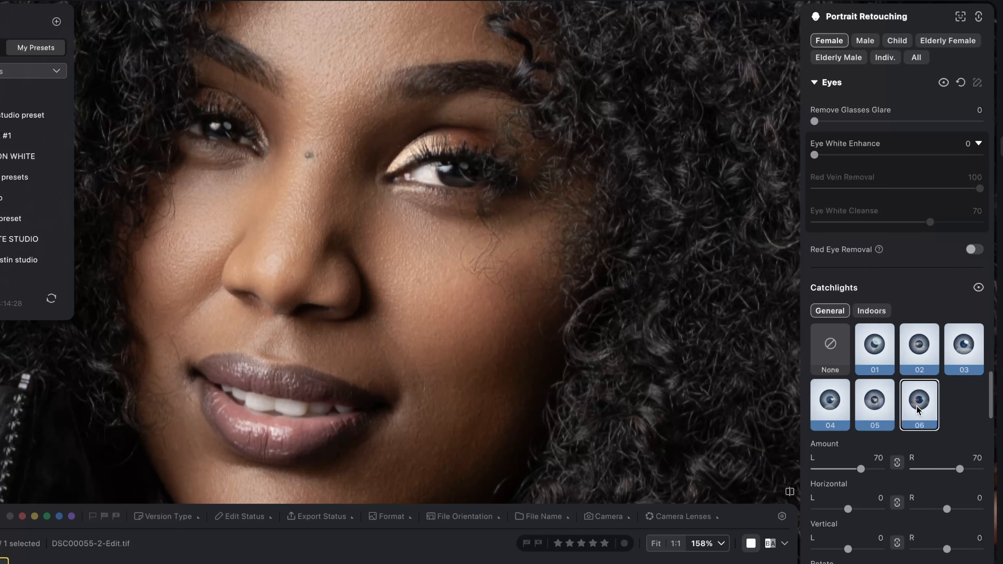
{"action": "left_click", "coordinate": [876, 403]}
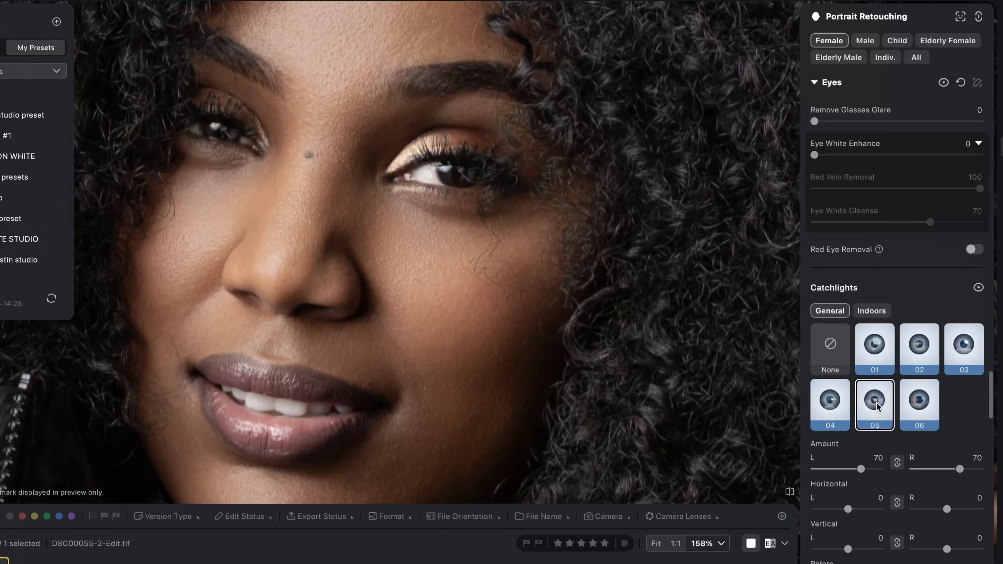
{"action": "left_click", "coordinate": [830, 402]}
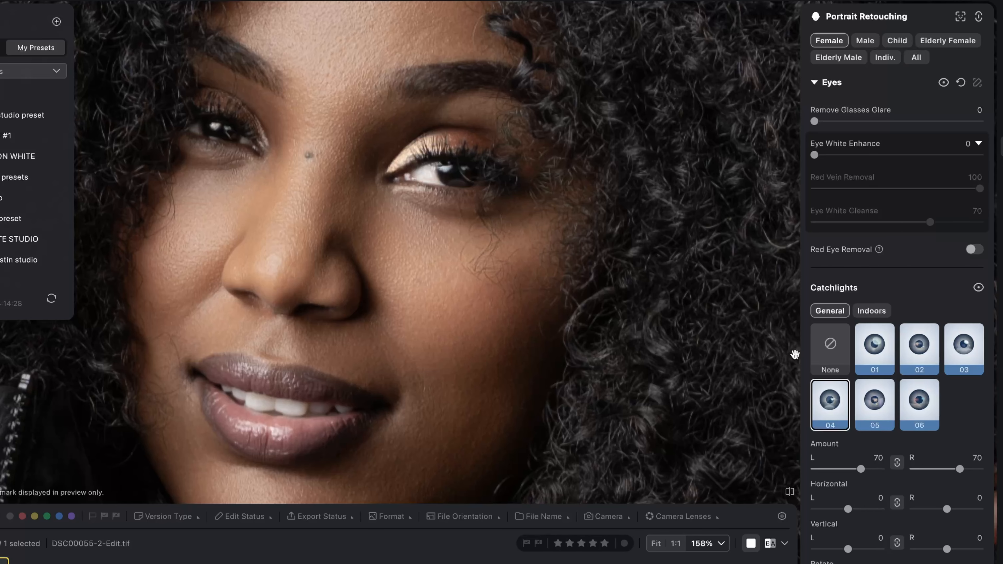
Compare the eyes with the original image, view the whole portrait, and set the catchlights to None.
{"action": "left_click", "coordinate": [790, 493]}
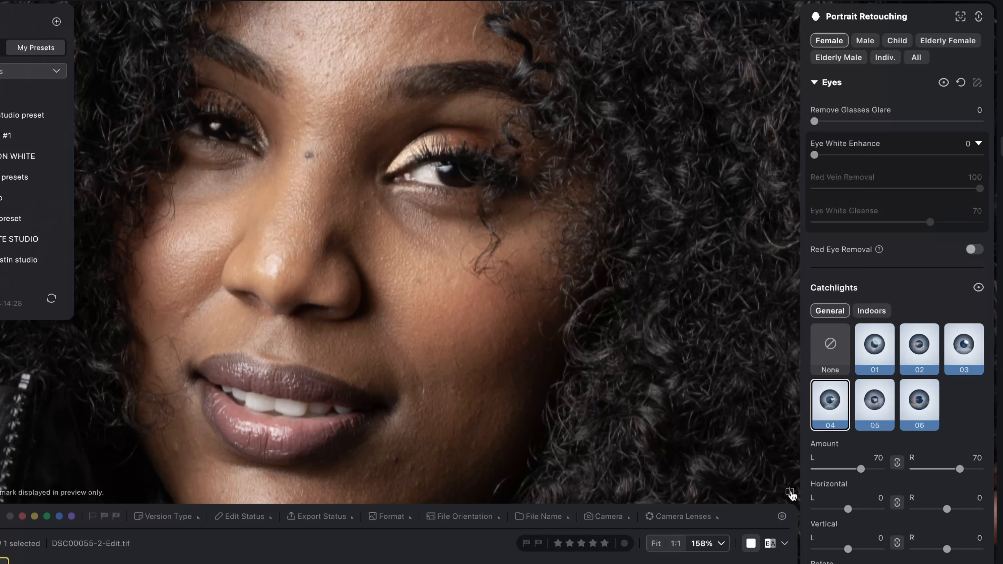
{"action": "left_click", "coordinate": [789, 492]}
{"action": "scroll", "coordinate": [469, 214], "scroll_direction": "down", "scroll_amount": 3}
{"action": "scroll", "coordinate": [468, 213], "scroll_direction": "down", "scroll_amount": 5}
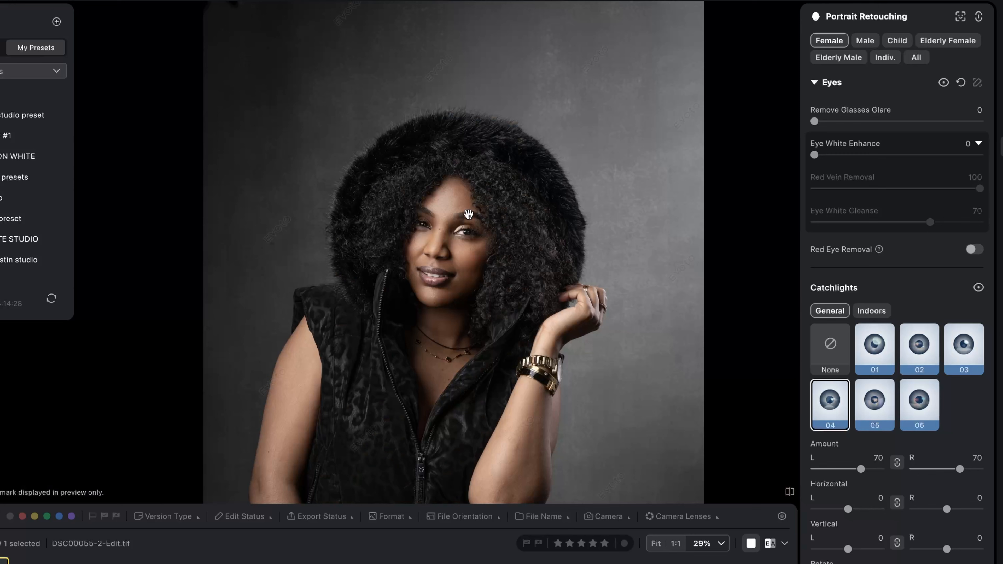
{"action": "scroll", "coordinate": [444, 142], "scroll_direction": "up", "scroll_amount": 2}
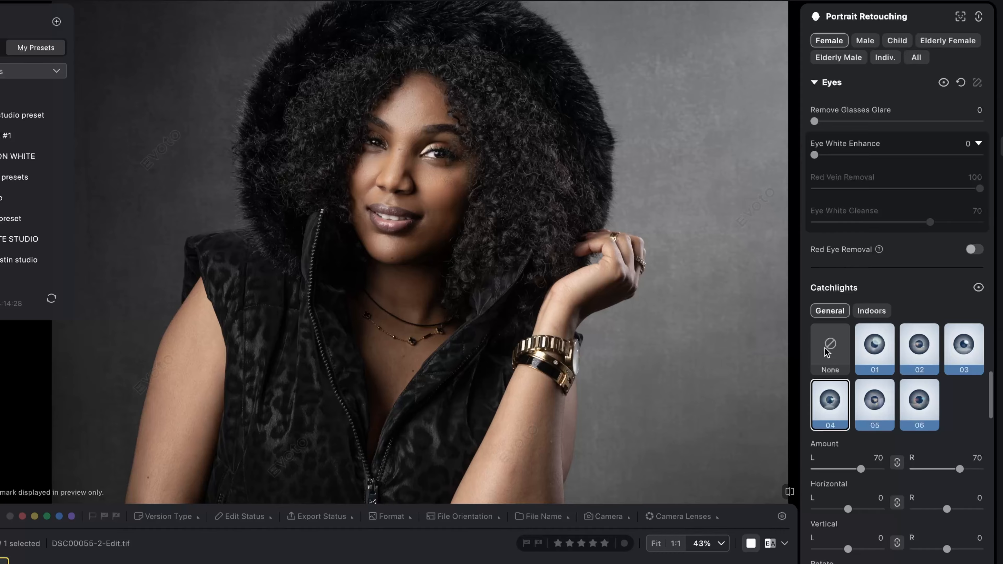
{"action": "left_click", "coordinate": [828, 368]}
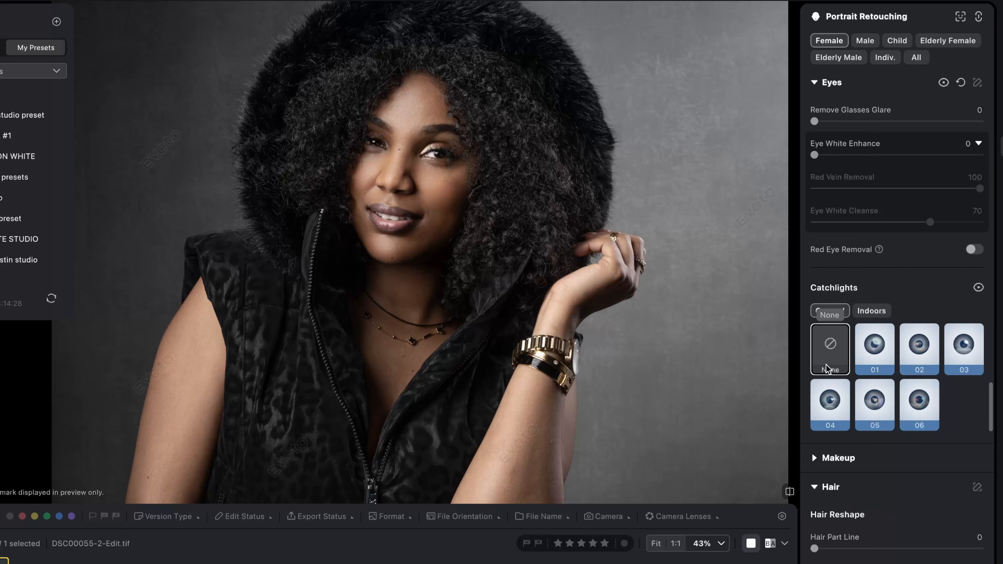
View the whole portrait, open the Makeup options, and look over the eye, lip and Makeup Suite controls.
{"action": "scroll", "coordinate": [875, 428], "scroll_direction": "down", "scroll_amount": 3}
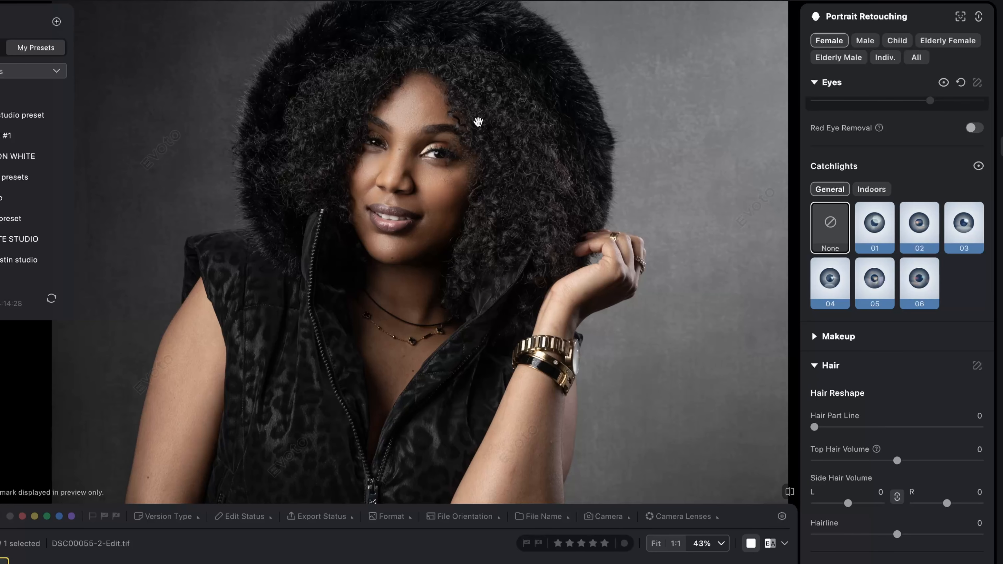
{"action": "scroll", "coordinate": [474, 129], "scroll_direction": "down", "scroll_amount": 5}
{"action": "scroll", "coordinate": [474, 129], "scroll_direction": "up", "scroll_amount": 3}
{"action": "scroll", "coordinate": [473, 129], "scroll_direction": "down", "scroll_amount": 2}
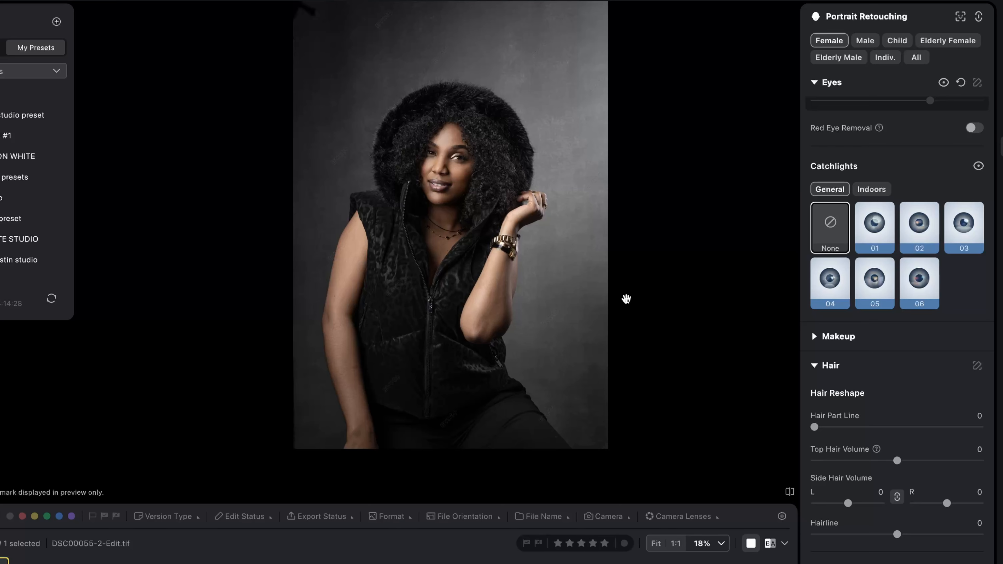
{"action": "left_click", "coordinate": [827, 341]}
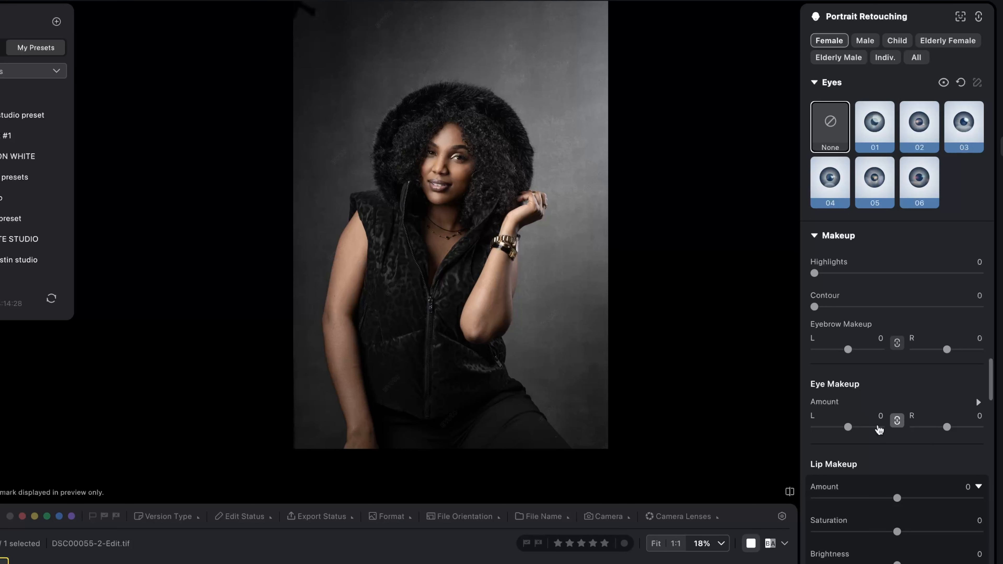
{"action": "scroll", "coordinate": [865, 411], "scroll_direction": "down", "scroll_amount": 5}
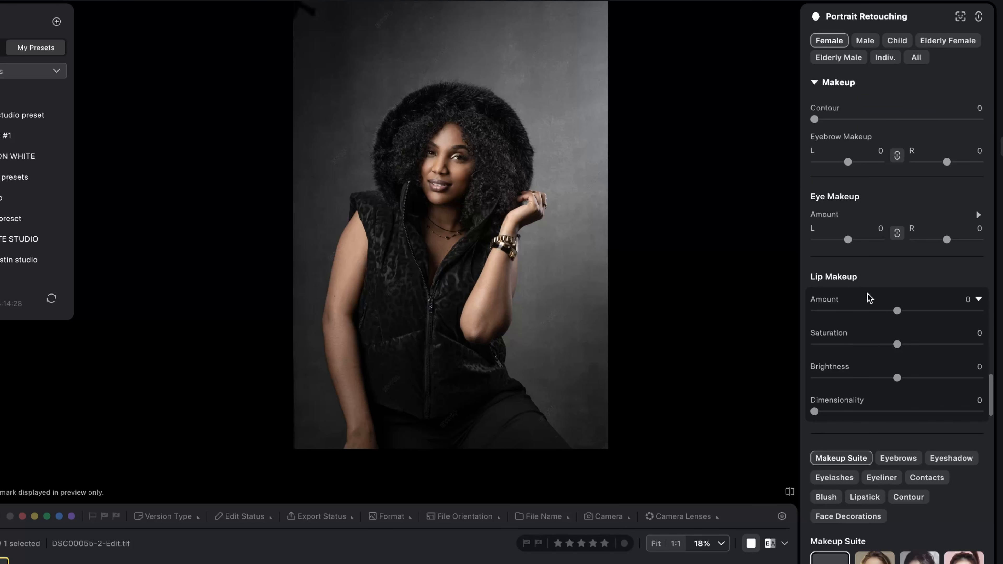
{"action": "scroll", "coordinate": [876, 328], "scroll_direction": "down", "scroll_amount": 3}
{"action": "scroll", "coordinate": [875, 327], "scroll_direction": "down", "scroll_amount": 10}
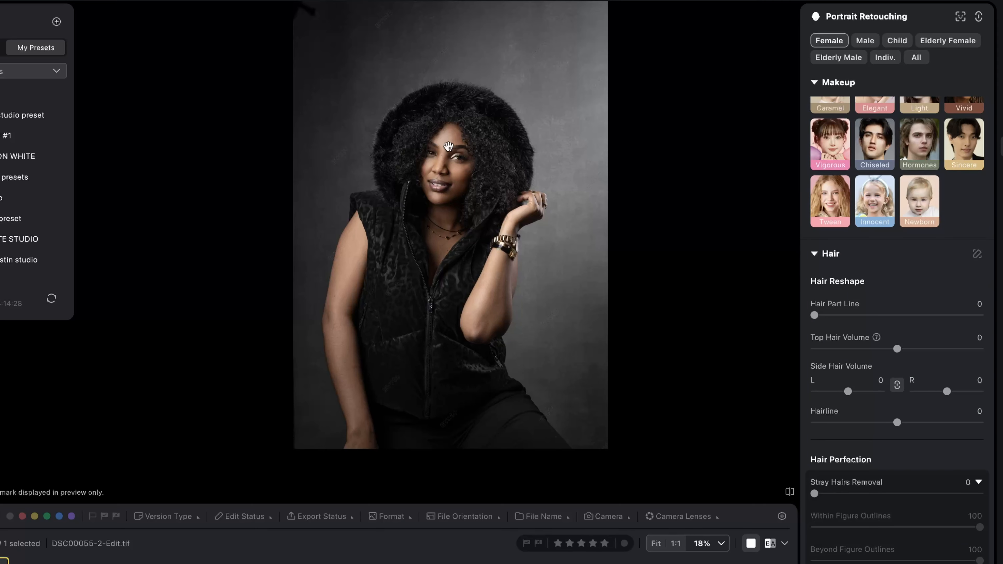
Try Hair Part Line at 100 in Hair Reshape, and set it to 89.
{"action": "scroll", "coordinate": [448, 145], "scroll_direction": "up", "scroll_amount": 5}
{"action": "left_click_drag", "start_coordinate": [448, 141], "coordinate": [451, 215]}
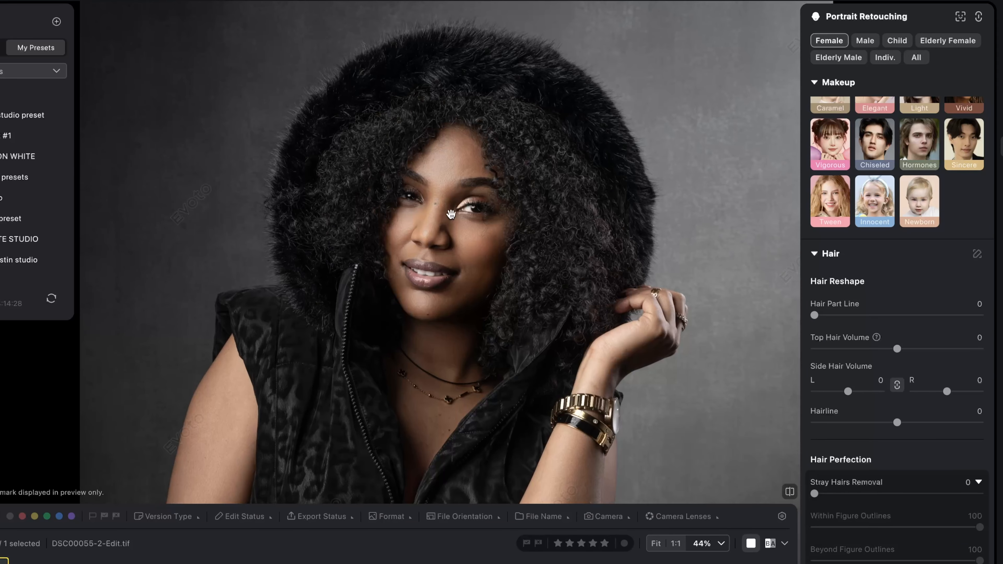
{"action": "left_click_drag", "start_coordinate": [814, 317], "coordinate": [980, 316]}
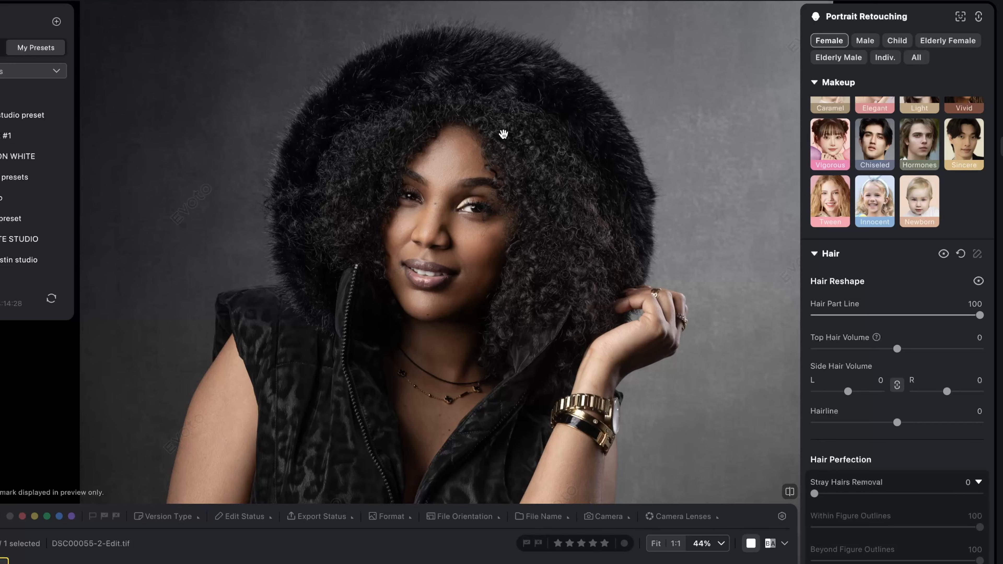
{"action": "scroll", "coordinate": [462, 114], "scroll_direction": "up", "scroll_amount": 2}
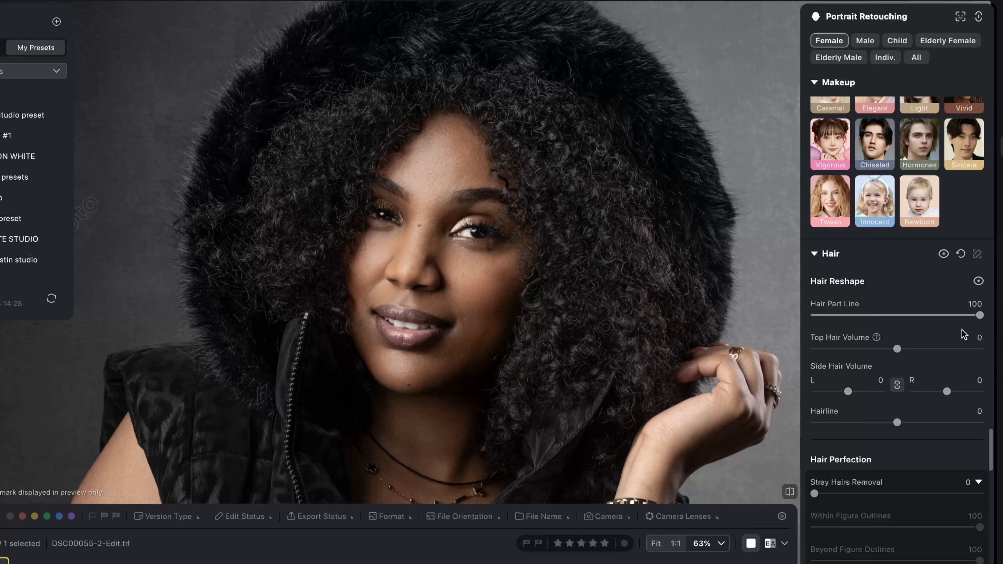
{"action": "mouse_move", "coordinate": [979, 316]}
{"action": "left_mouse_down"}
{"action": "mouse_move", "coordinate": [814, 315]}
{"action": "mouse_move", "coordinate": [980, 315]}
{"action": "mouse_move", "coordinate": [962, 316]}
{"action": "left_mouse_up"}
{"action": "scroll", "coordinate": [535, 224], "scroll_direction": "down", "scroll_amount": 3}
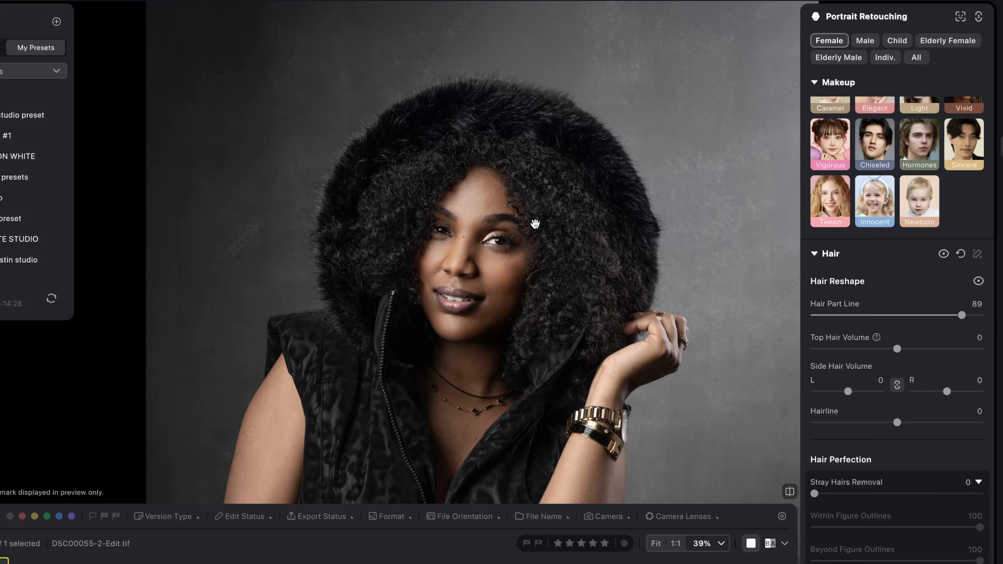
Set Top Hair Volume to 24, and compare the whole portrait with the original.
{"action": "left_click_drag", "start_coordinate": [897, 349], "coordinate": [918, 356]}
{"action": "double_click", "coordinate": [933, 354]}
{"action": "scroll", "coordinate": [513, 285], "scroll_direction": "down", "scroll_amount": 3}
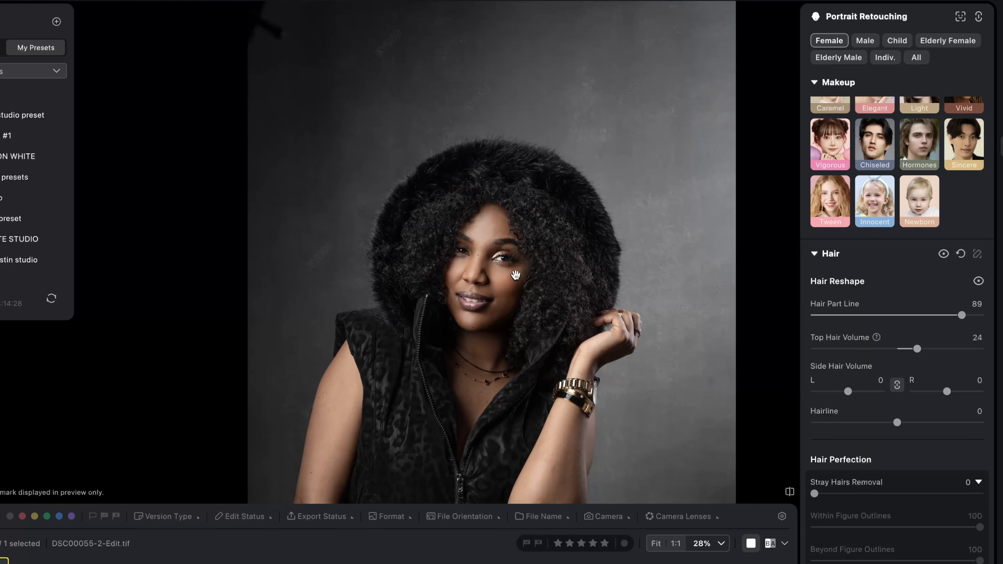
{"action": "left_click_drag", "start_coordinate": [515, 248], "coordinate": [510, 182]}
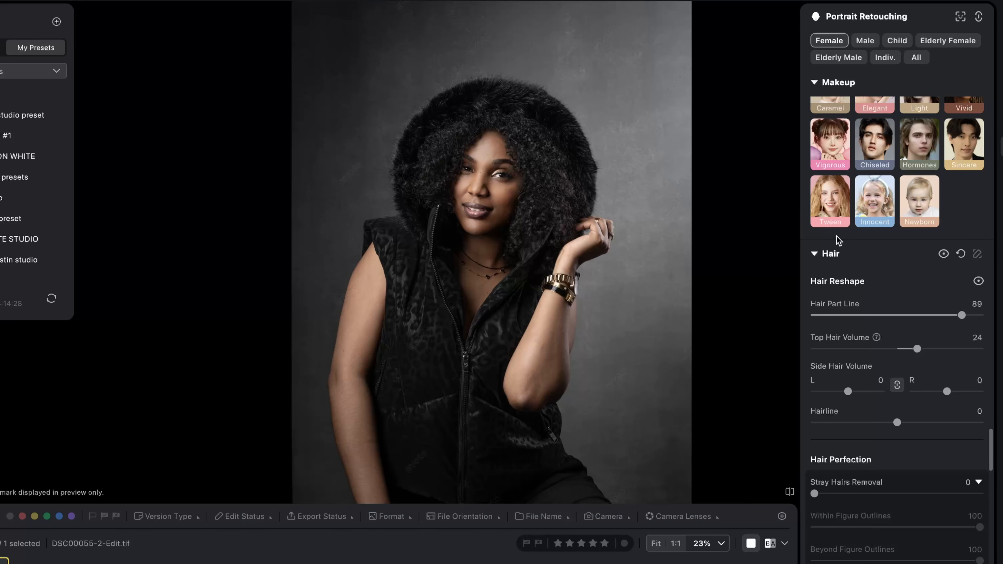
{"action": "left_click", "coordinate": [790, 494]}
Set Side Hair Volume to 83 on both sides, and compare the portrait with the original.
{"action": "left_click_drag", "start_coordinate": [850, 393], "coordinate": [877, 399]}
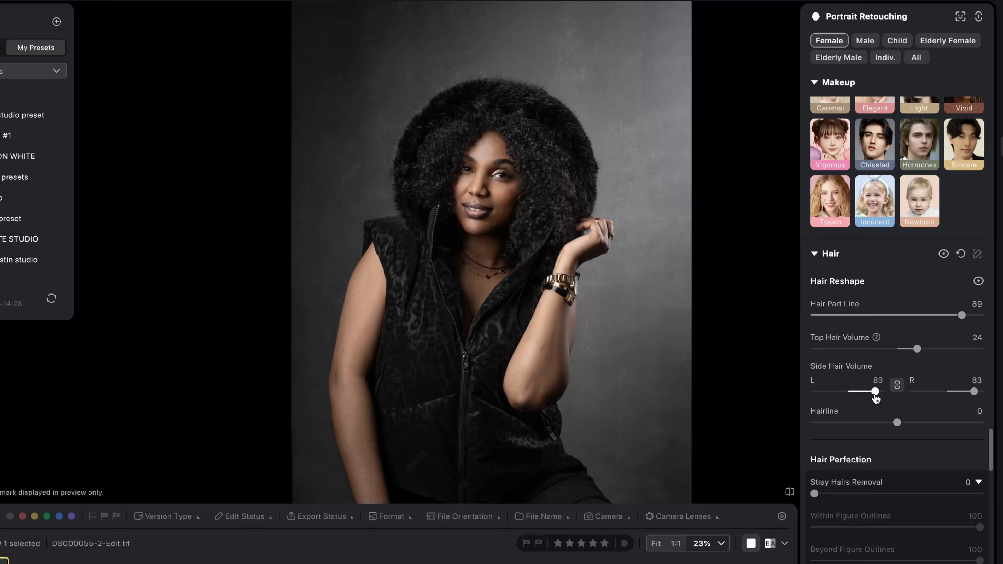
{"action": "left_click", "coordinate": [790, 492]}
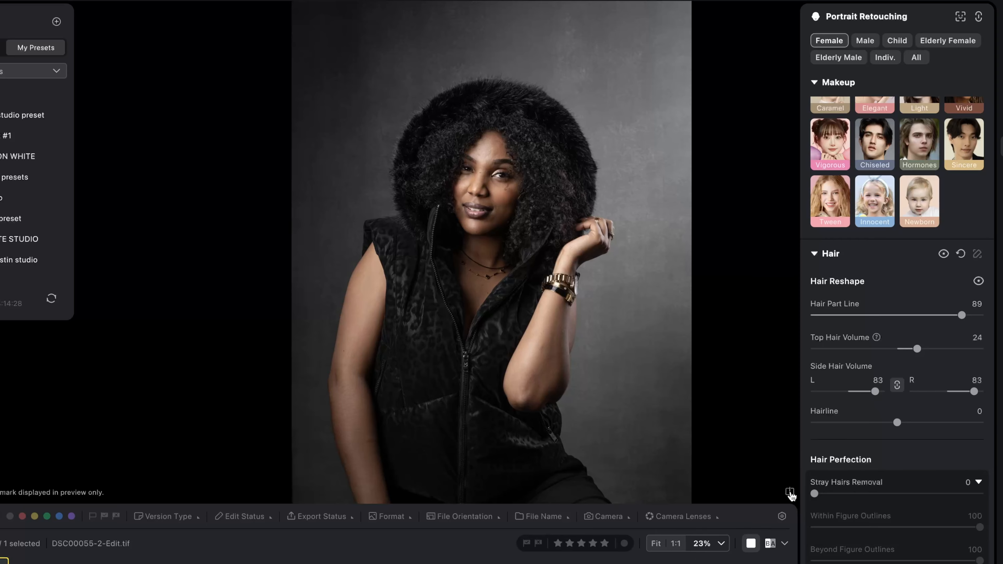
{"action": "left_click", "coordinate": [790, 493]}
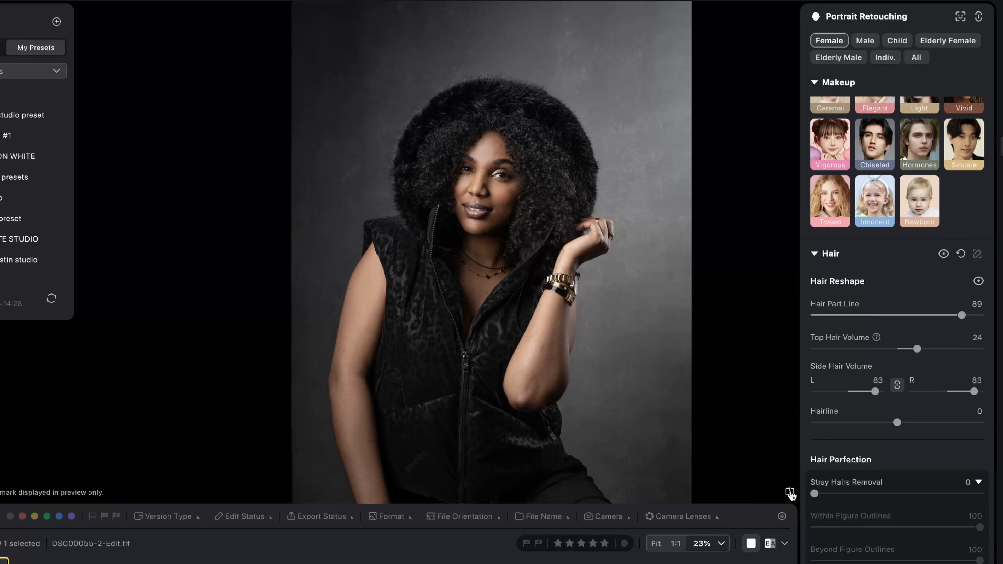
Try a lower Hairline setting, reset it, and bring up the Hair Perfection controls.
{"action": "scroll", "coordinate": [898, 373], "scroll_direction": "down", "scroll_amount": 2}
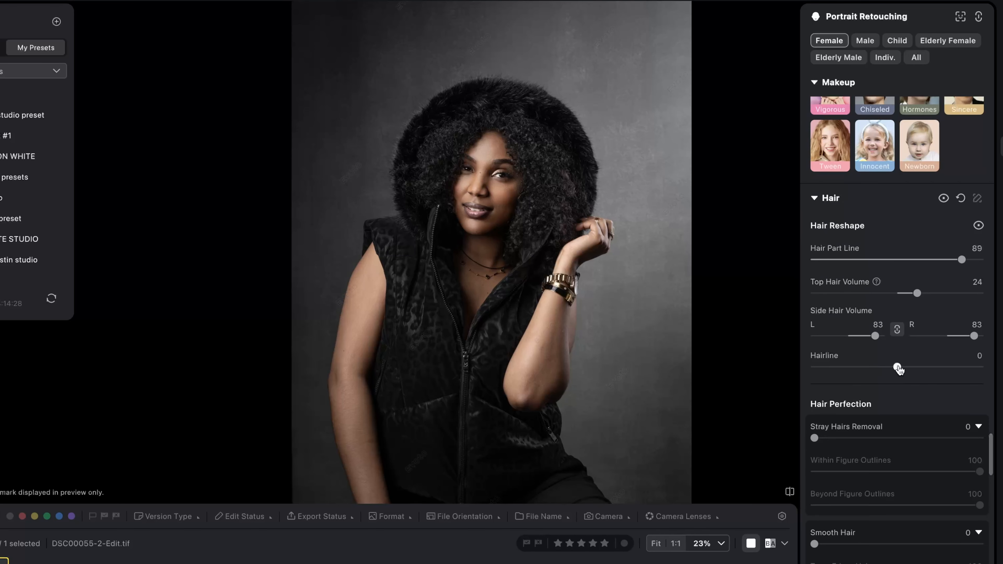
{"action": "left_click_drag", "start_coordinate": [899, 369], "coordinate": [833, 375]}
{"action": "double_click", "coordinate": [833, 371]}
{"action": "scroll", "coordinate": [898, 369], "scroll_direction": "down", "scroll_amount": 4}
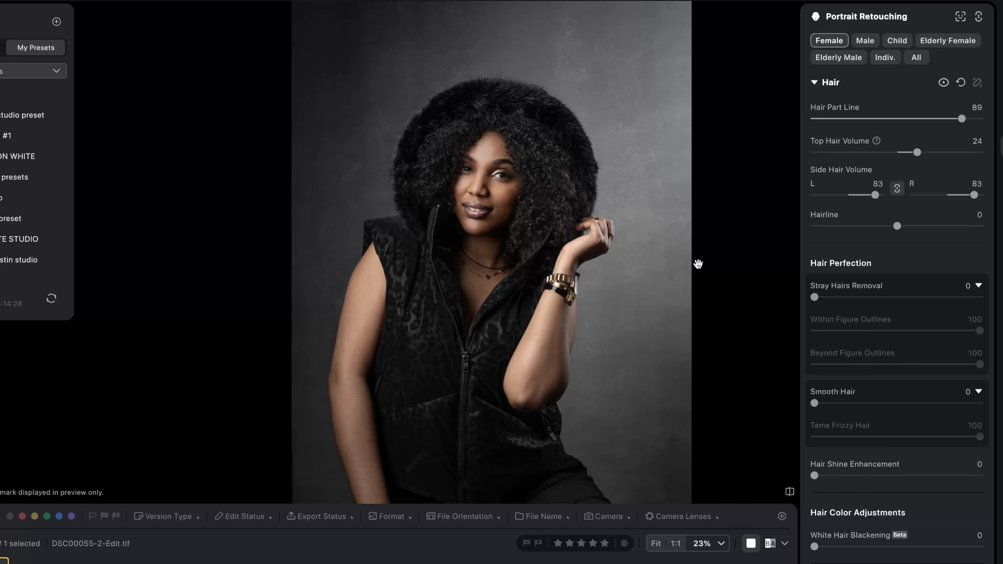
Try Stray Hairs Removal at 100 and at 4 in Hair Perfection, and return it to 0.
{"action": "scroll", "coordinate": [459, 132], "scroll_direction": "up", "scroll_amount": 5}
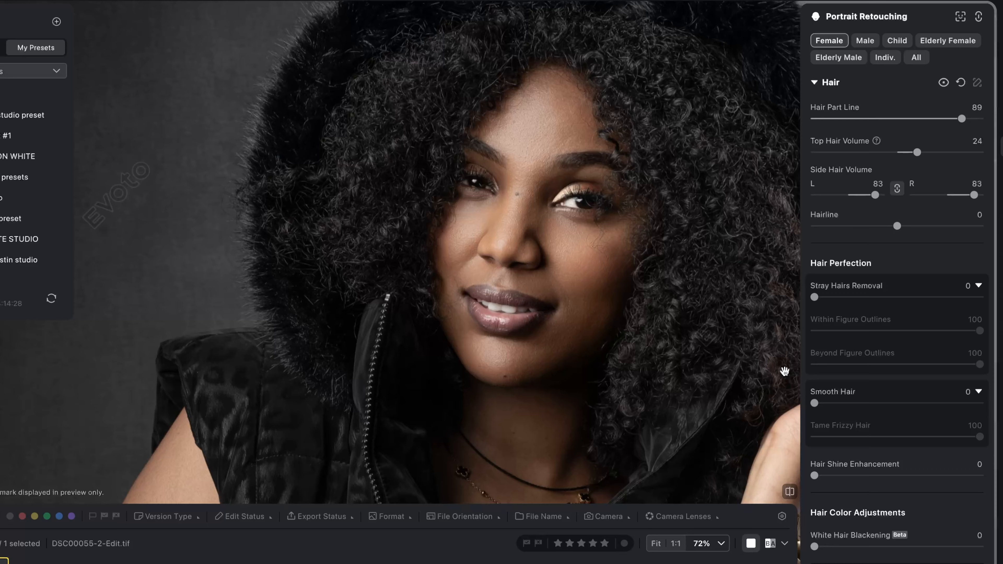
{"action": "left_click_drag", "start_coordinate": [814, 297], "coordinate": [980, 297]}
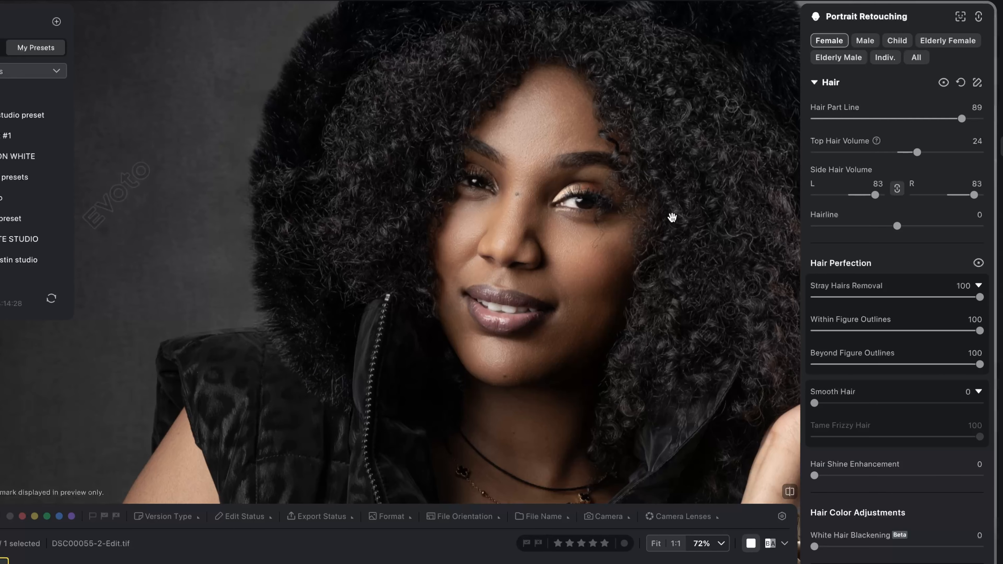
{"action": "scroll", "coordinate": [667, 221], "scroll_direction": "down", "scroll_amount": 3}
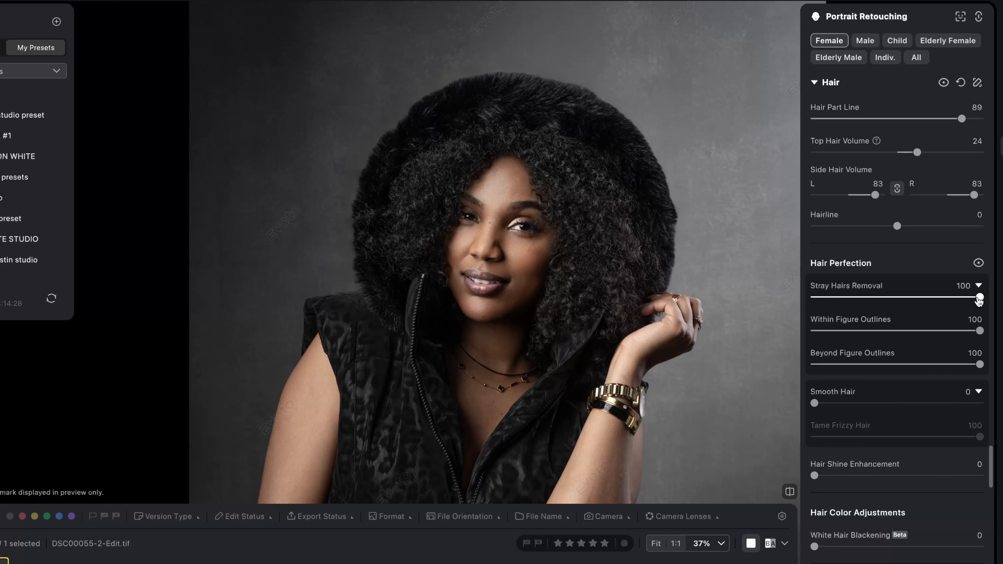
{"action": "left_click_drag", "start_coordinate": [980, 298], "coordinate": [821, 297]}
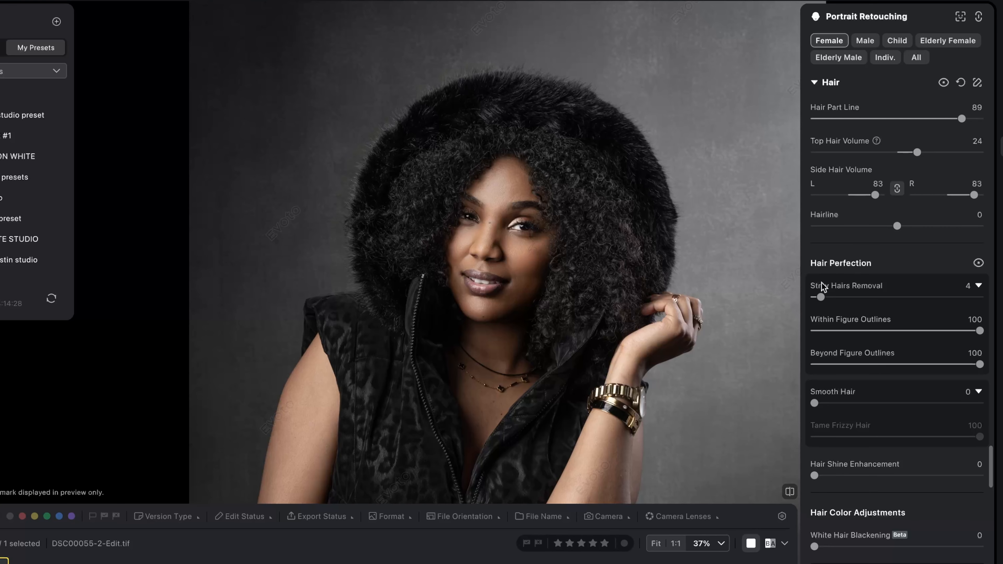
{"action": "scroll", "coordinate": [616, 89], "scroll_direction": "up", "scroll_amount": 3}
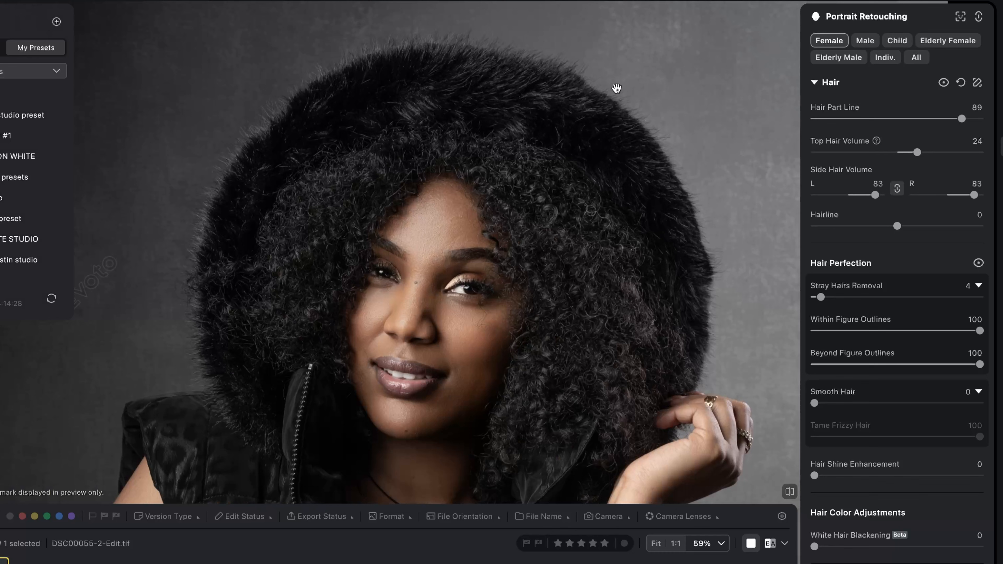
{"action": "left_click_drag", "start_coordinate": [821, 298], "coordinate": [980, 298]}
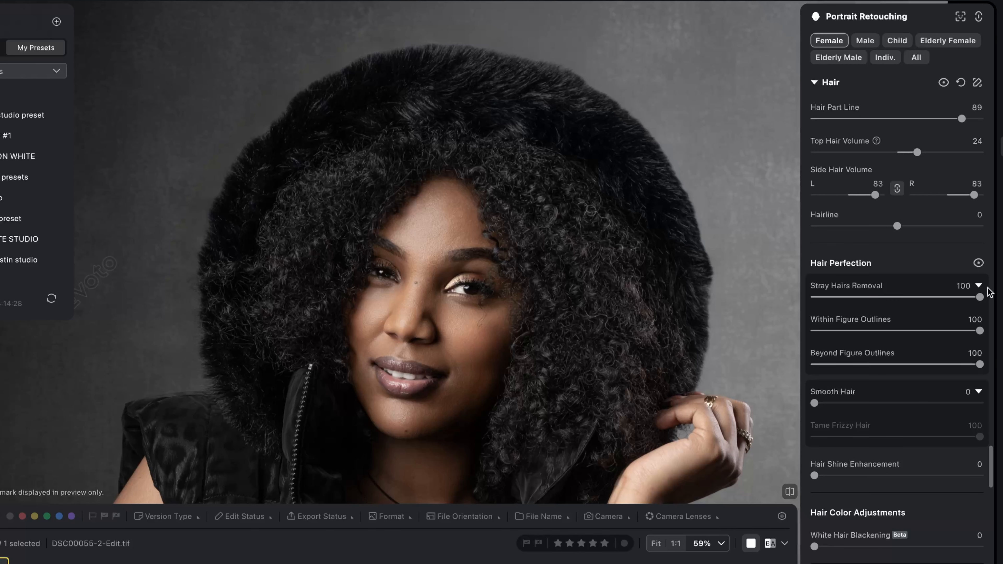
{"action": "left_click_drag", "start_coordinate": [980, 299], "coordinate": [662, 308]}
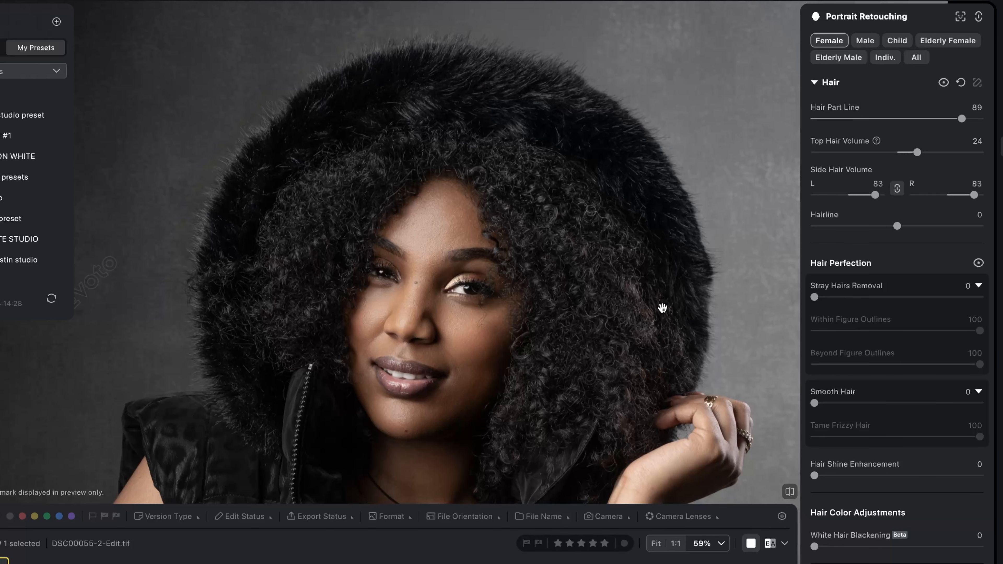
Look over the hair color options, compare the portrait with the original, and examine the face and hair up close.
{"action": "scroll", "coordinate": [831, 356], "scroll_direction": "down", "scroll_amount": 10}
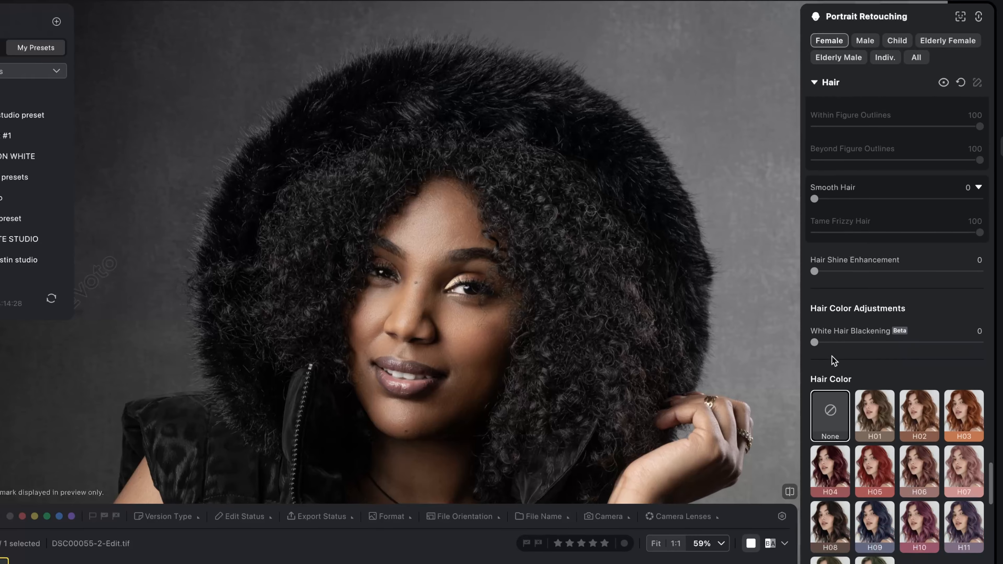
{"action": "scroll", "coordinate": [831, 356], "scroll_direction": "down", "scroll_amount": 5}
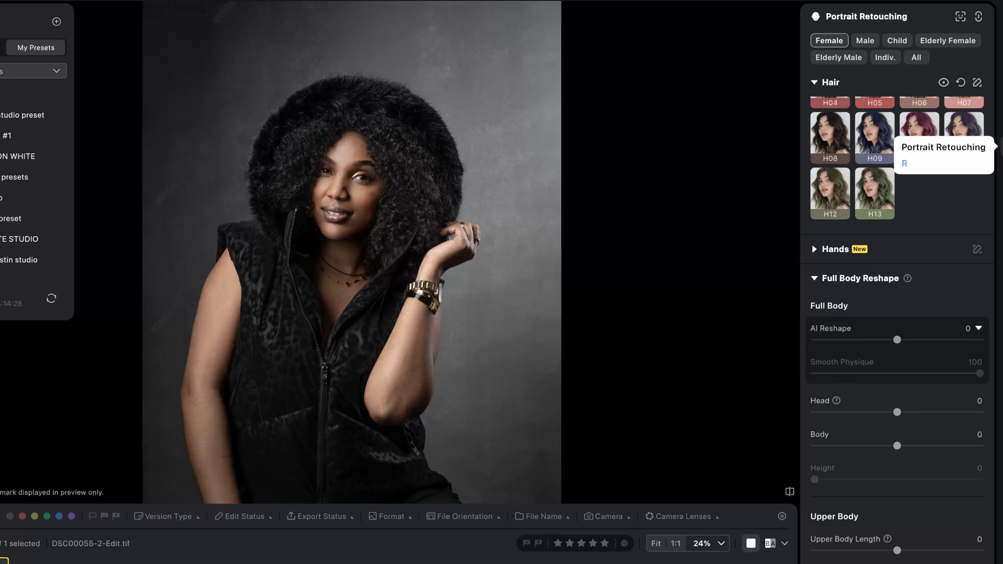
{"action": "scroll", "coordinate": [379, 159], "scroll_direction": "up", "scroll_amount": 3}
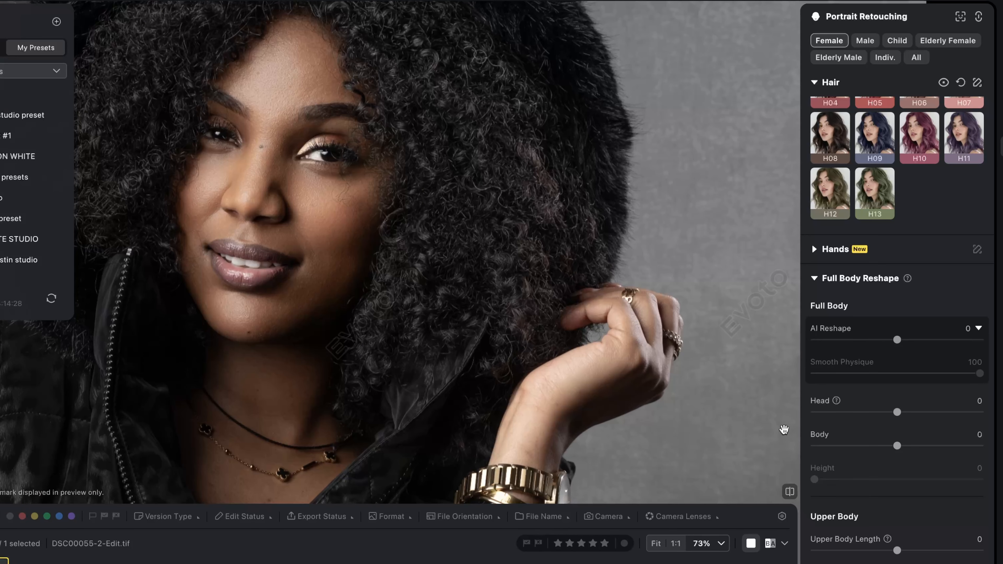
{"action": "left_click", "coordinate": [791, 492]}
{"action": "scroll", "coordinate": [502, 260], "scroll_direction": "down", "scroll_amount": 2}
{"action": "scroll", "coordinate": [501, 259], "scroll_direction": "up", "scroll_amount": 1}
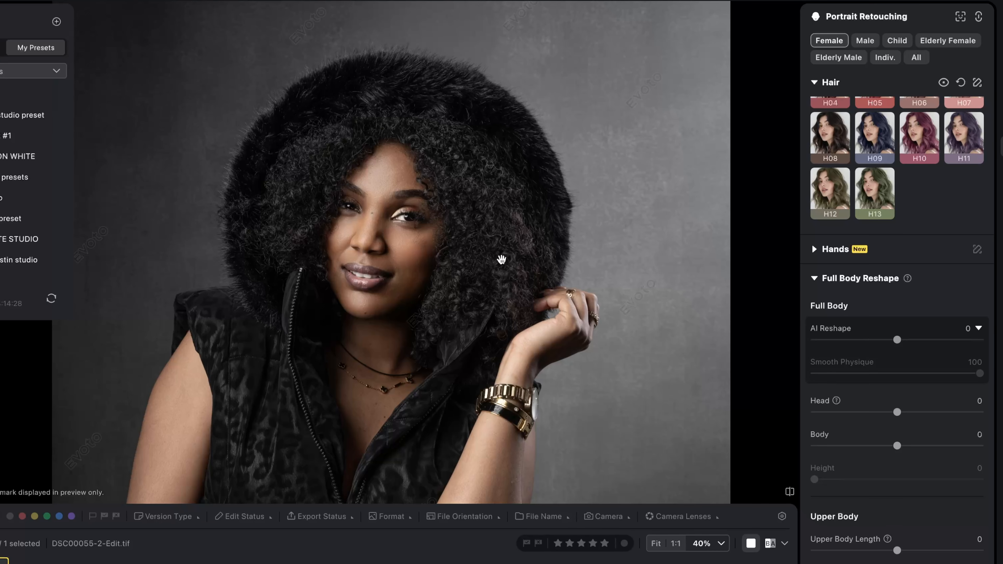
{"action": "scroll", "coordinate": [417, 158], "scroll_direction": "up", "scroll_amount": 3}
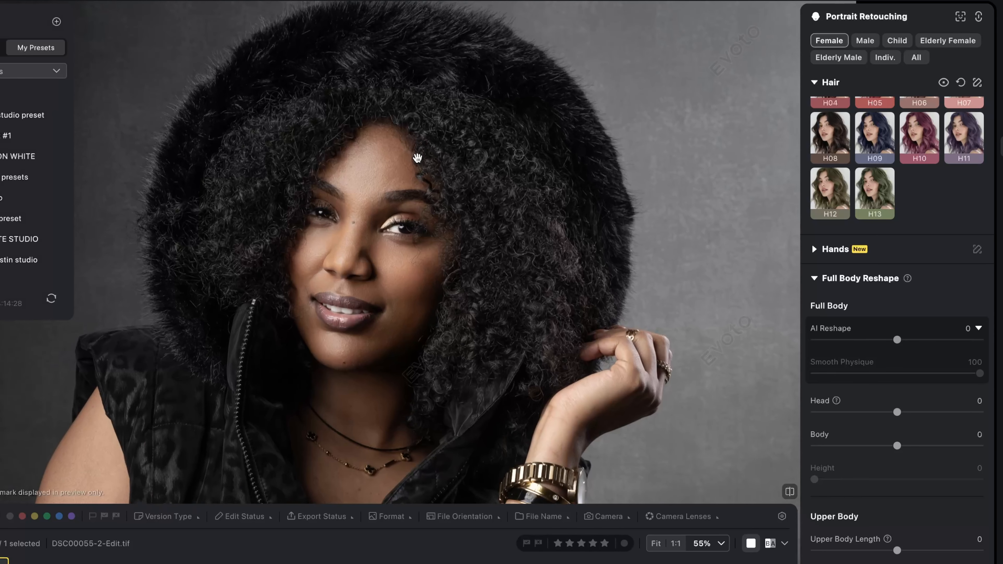
{"action": "scroll", "coordinate": [418, 158], "scroll_direction": "down", "scroll_amount": 3}
{"action": "scroll", "coordinate": [417, 158], "scroll_direction": "up", "scroll_amount": 1}
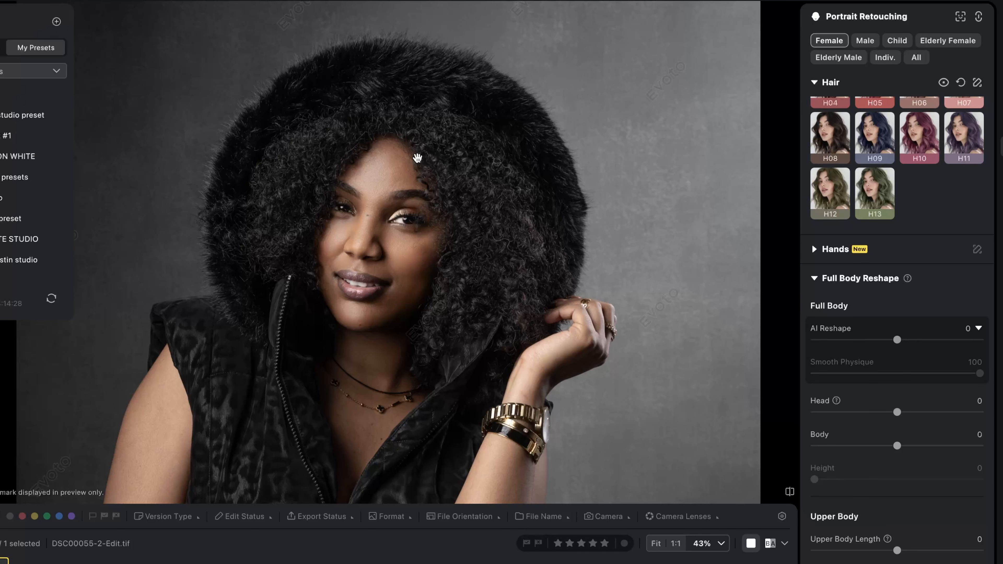
{"action": "left_click_drag", "start_coordinate": [417, 158], "coordinate": [418, 137]}
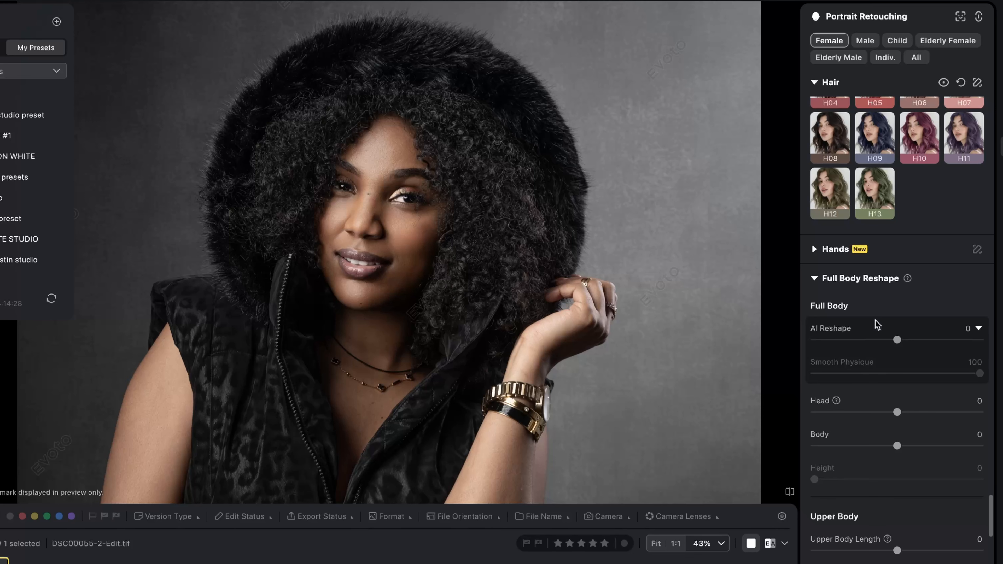
Review the Full Body Reshape controls against the whole portrait, and bring up the Background Adjustments.
{"action": "scroll", "coordinate": [885, 418], "scroll_direction": "down", "scroll_amount": 1}
{"action": "scroll", "coordinate": [886, 421], "scroll_direction": "down", "scroll_amount": 5}
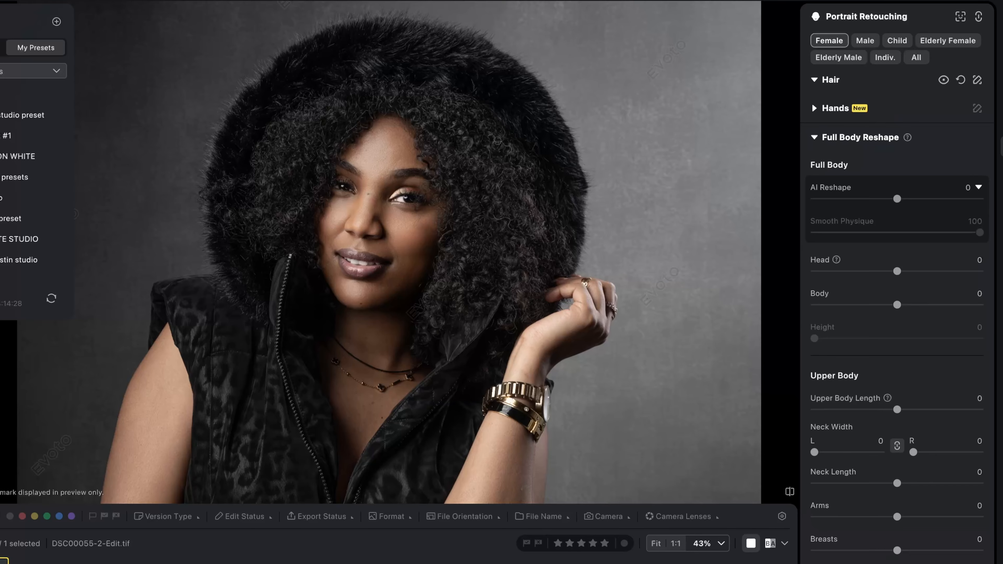
{"action": "scroll", "coordinate": [475, 181], "scroll_direction": "down", "scroll_amount": 5}
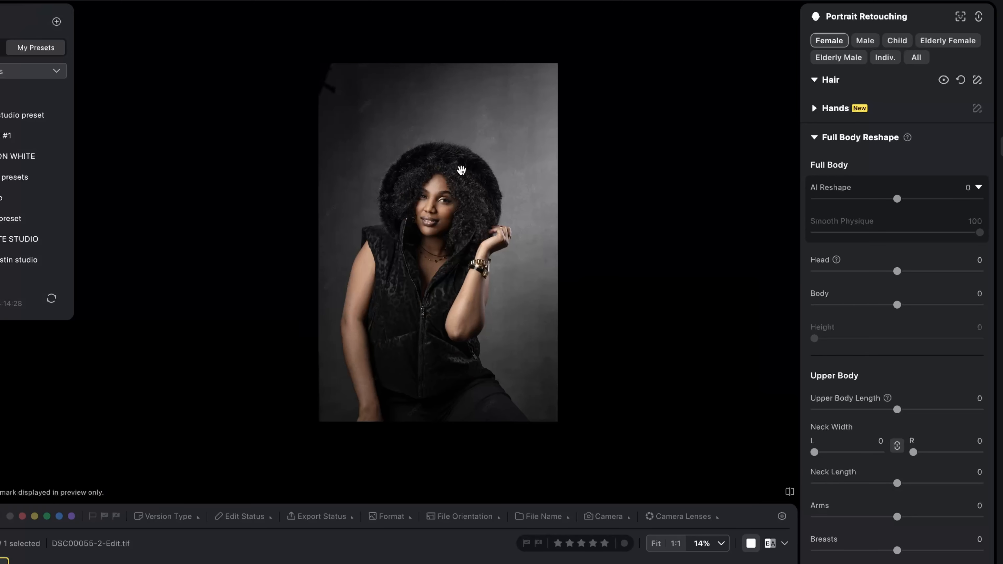
{"action": "scroll", "coordinate": [461, 170], "scroll_direction": "up", "scroll_amount": 2}
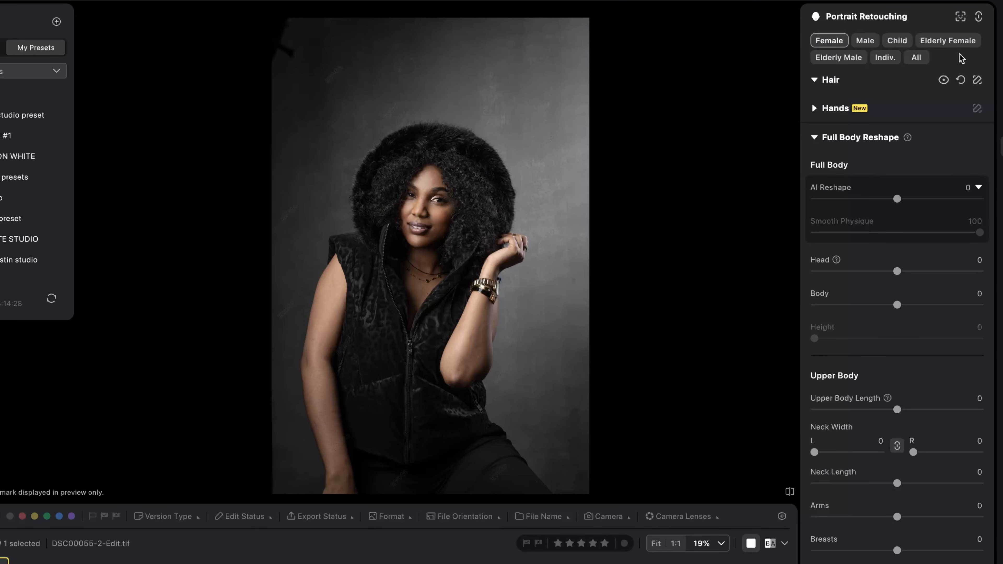
{"action": "scroll", "coordinate": [450, 262], "scroll_direction": "up", "scroll_amount": 4}
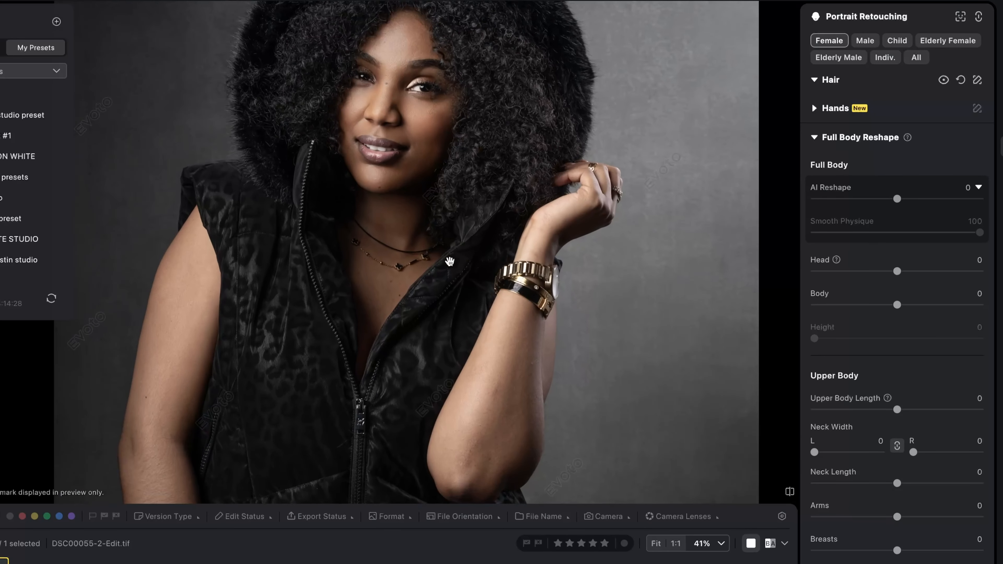
{"action": "left_click", "coordinate": [1001, 182]}
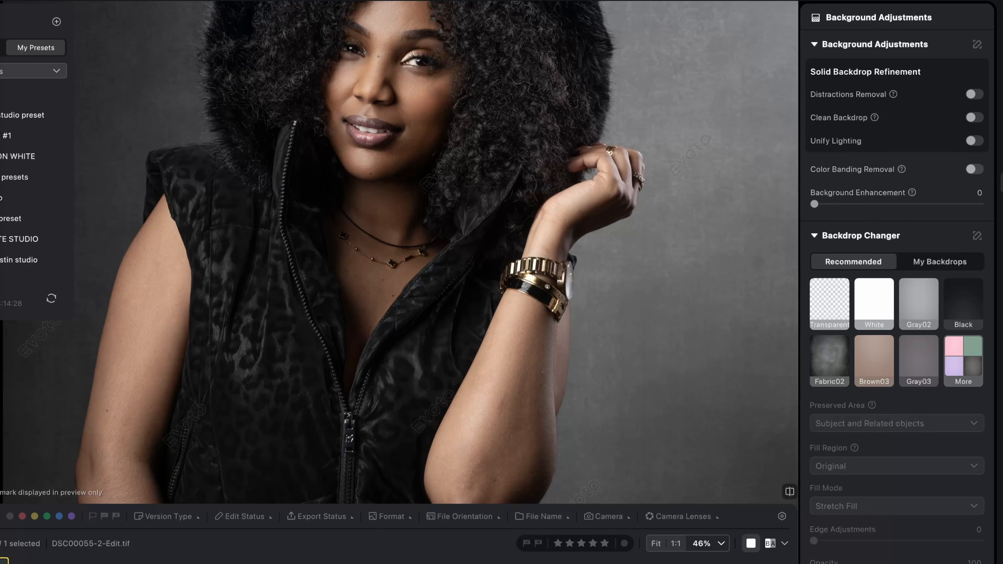
{"action": "scroll", "coordinate": [439, 225], "scroll_direction": "down", "scroll_amount": 4}
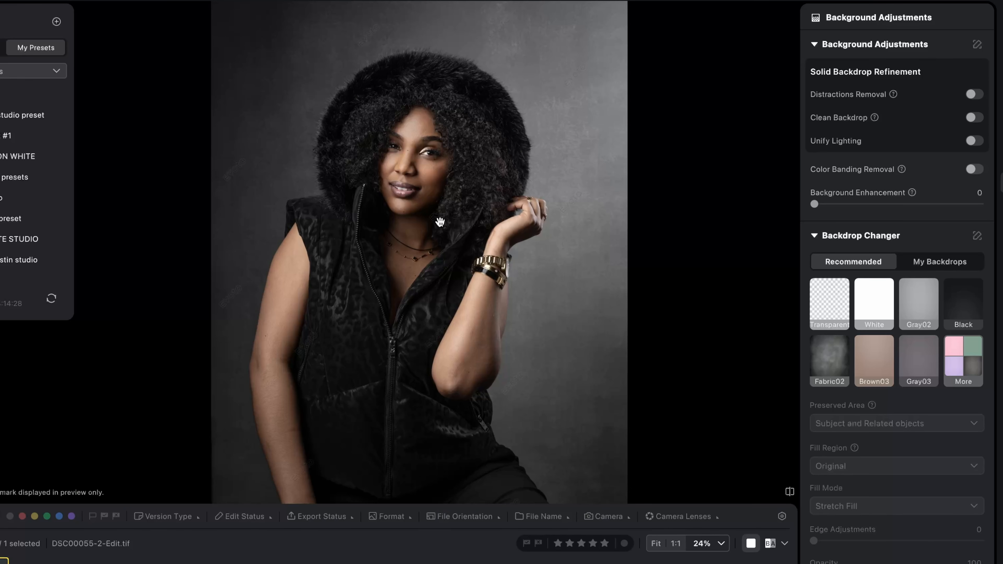
{"action": "scroll", "coordinate": [438, 224], "scroll_direction": "down", "scroll_amount": 1}
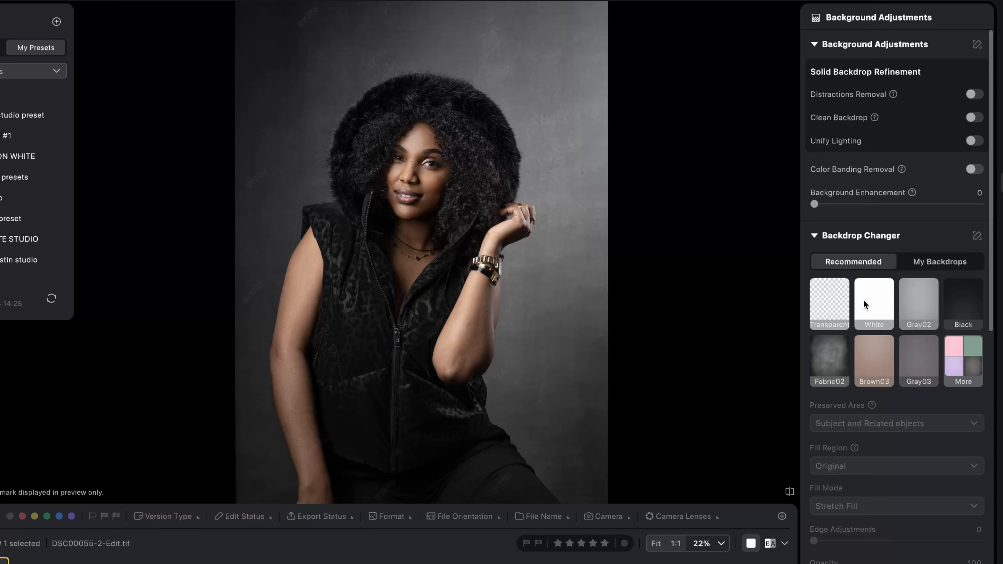
Try the recommended Gray02, Brown03 and Fabric02 backdrops behind the woman.
{"action": "left_click", "coordinate": [922, 295]}
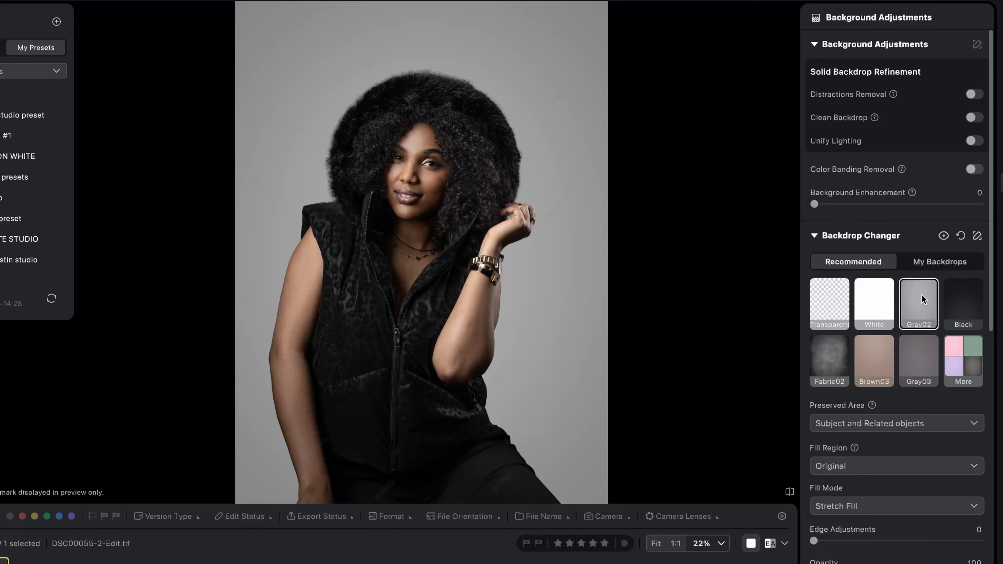
{"action": "left_click", "coordinate": [876, 352]}
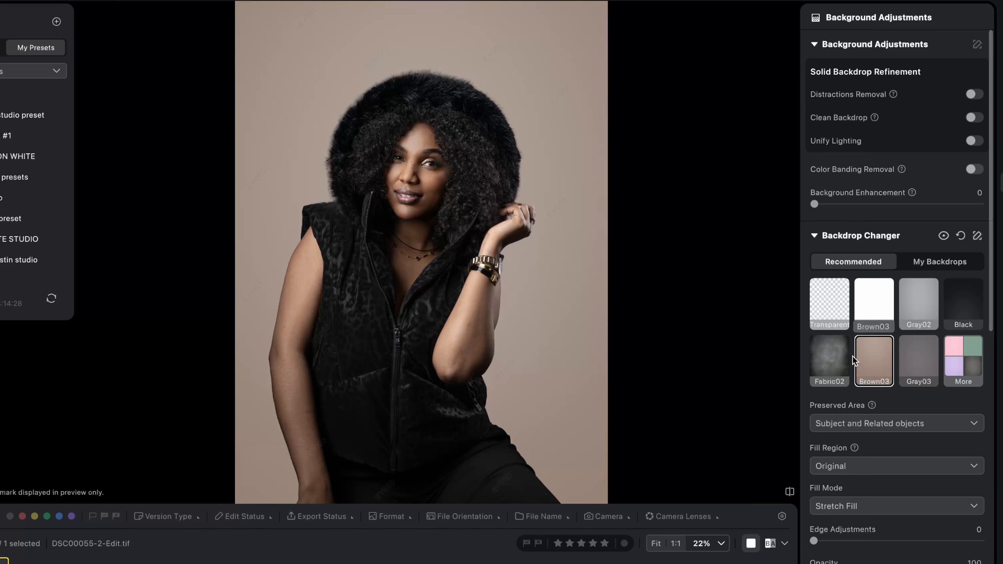
{"action": "left_click", "coordinate": [822, 359]}
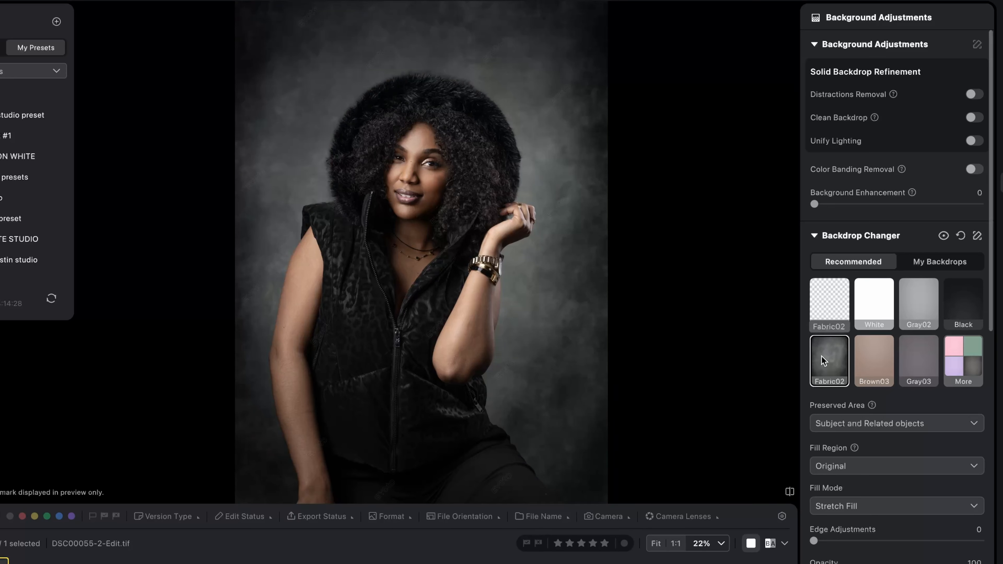
Try Fabric03, Fabric04, Gray03, Gray02, Gray01 and the three Gradient backdrops from the full backdrop library.
{"action": "left_click", "coordinate": [957, 352]}
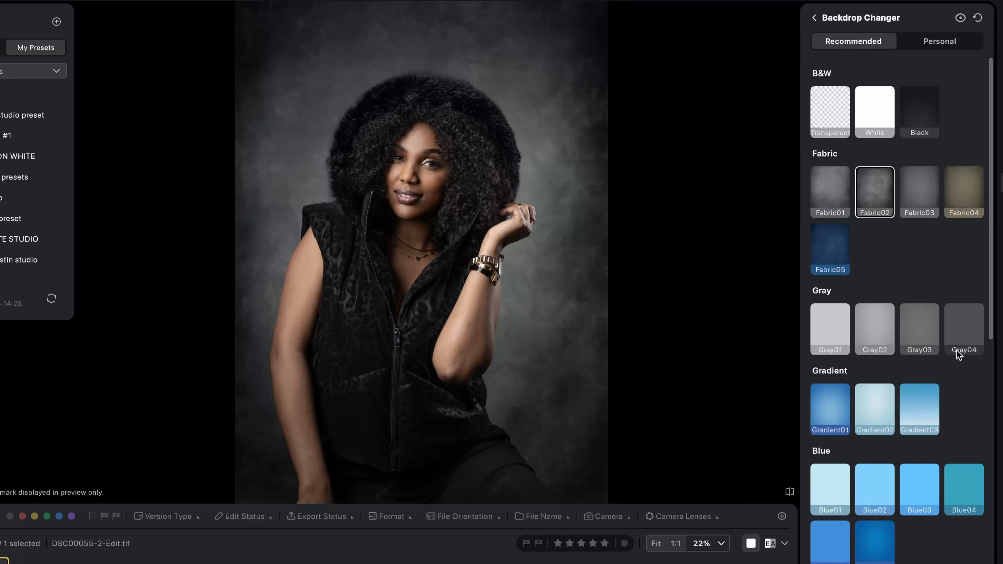
{"action": "left_click", "coordinate": [908, 194]}
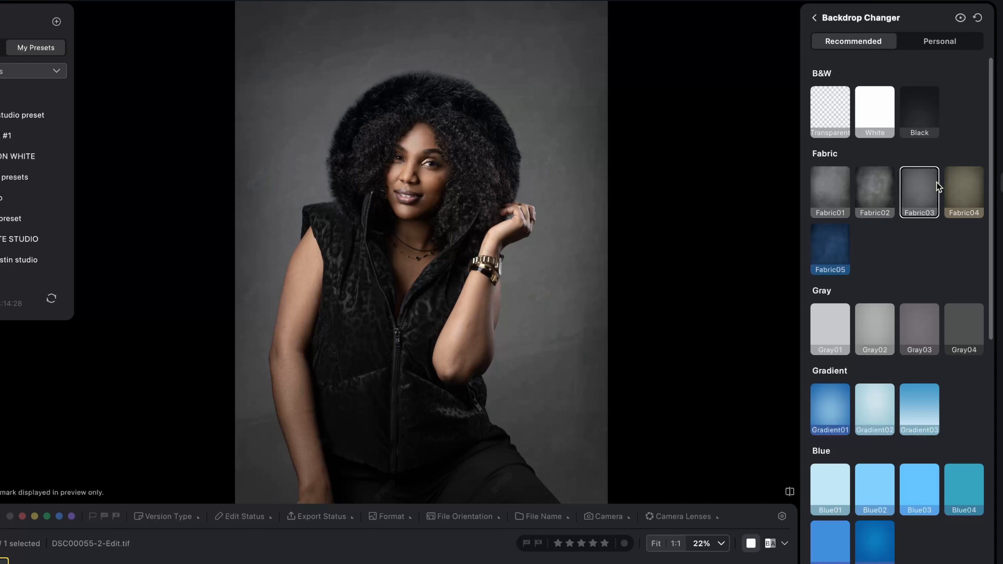
{"action": "left_click", "coordinate": [965, 189]}
{"action": "left_click", "coordinate": [919, 322]}
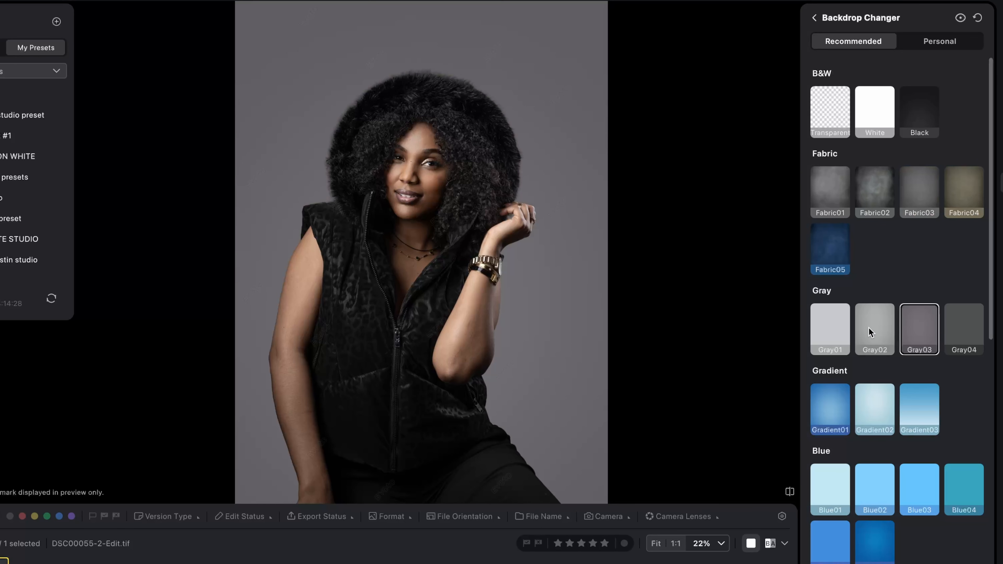
{"action": "left_click", "coordinate": [870, 332]}
{"action": "left_click", "coordinate": [825, 333]}
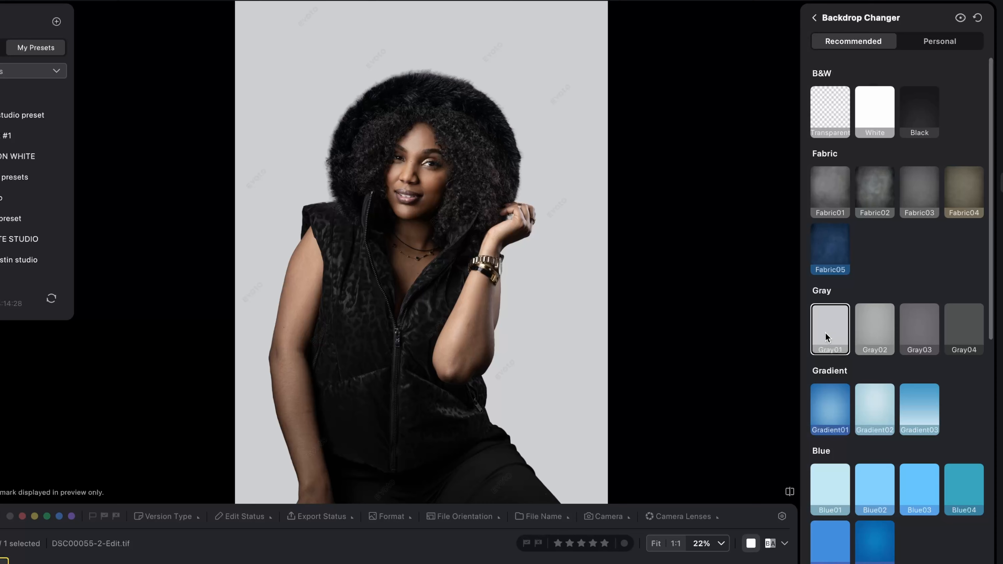
{"action": "left_click", "coordinate": [829, 404]}
{"action": "left_click", "coordinate": [882, 409]}
{"action": "left_click", "coordinate": [922, 402]}
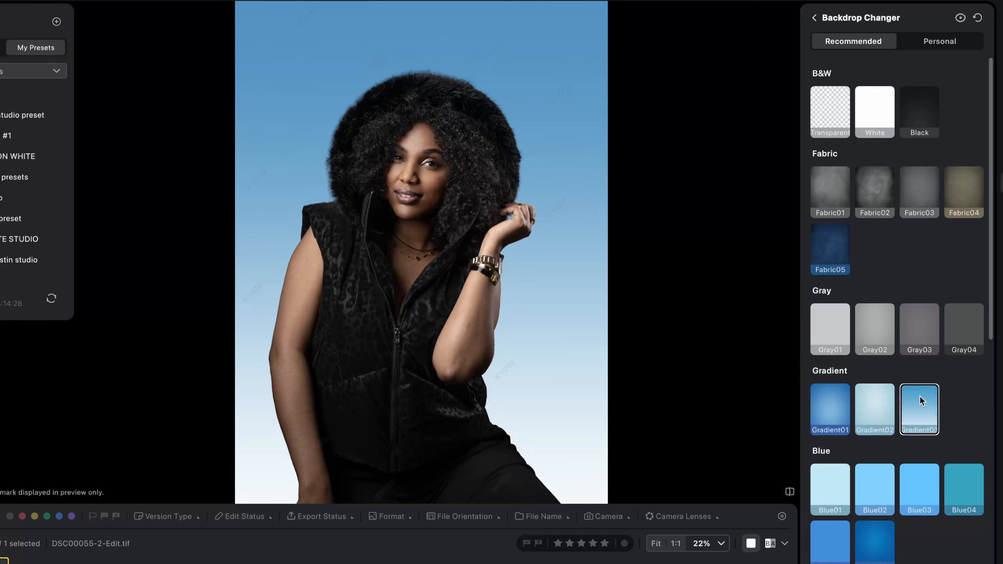
Check the personal backdrop collection, and return to the Background Adjustments.
{"action": "left_click", "coordinate": [942, 44]}
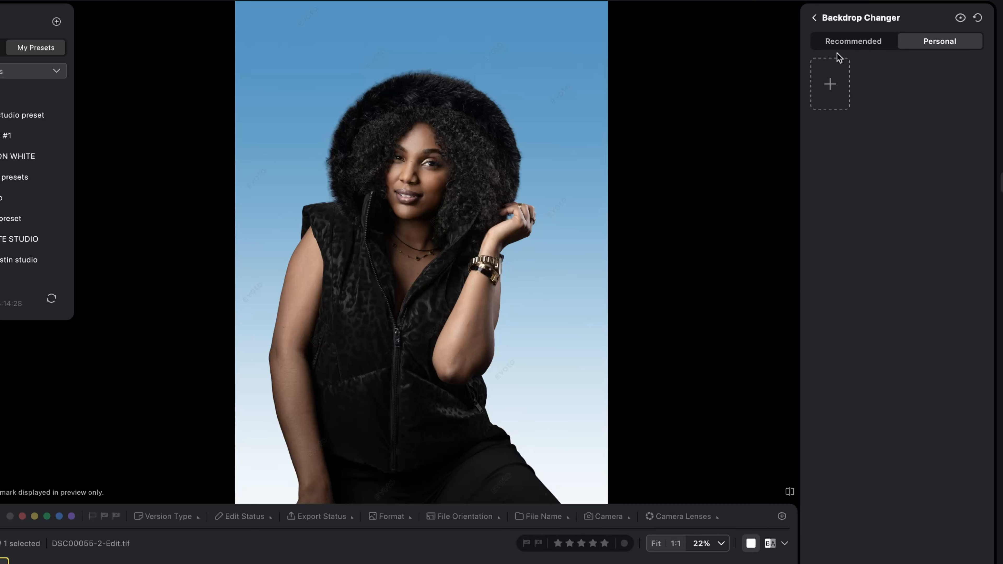
{"action": "left_click", "coordinate": [863, 44]}
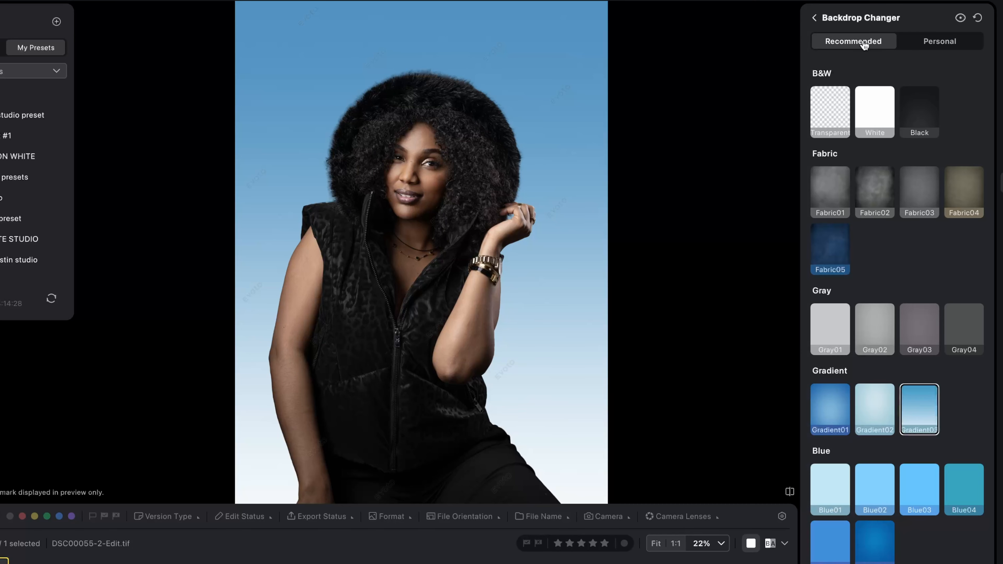
{"action": "left_click", "coordinate": [815, 17]}
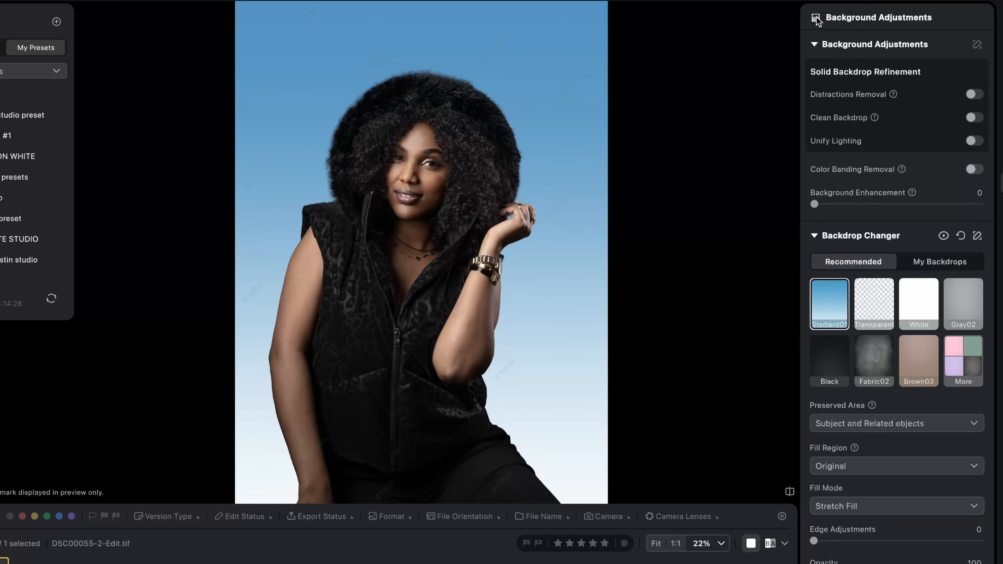
Try the Transparent backdrop, and reset the Backdrop Changer to the photo's original background.
{"action": "left_click", "coordinate": [869, 300]}
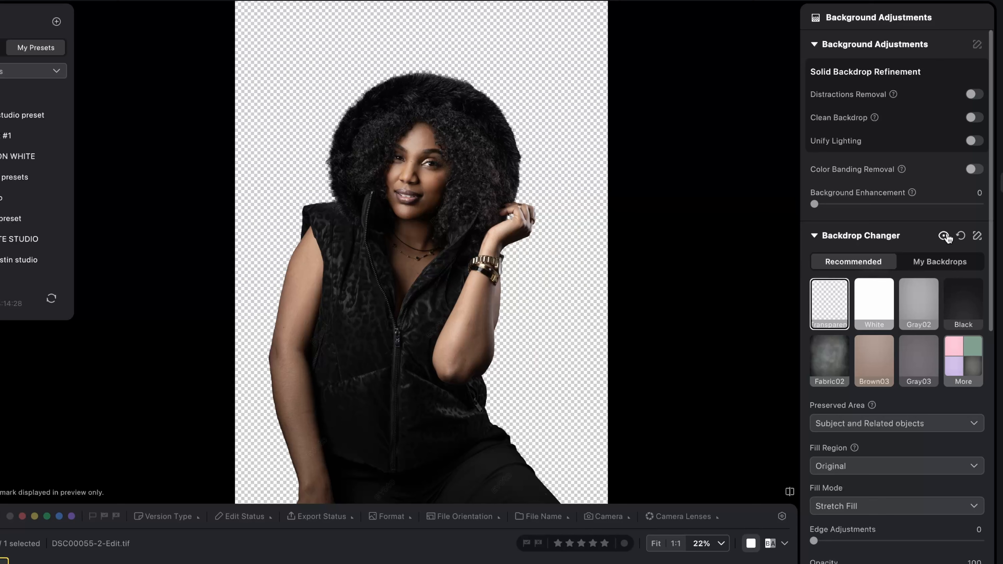
{"action": "left_click", "coordinate": [960, 237]}
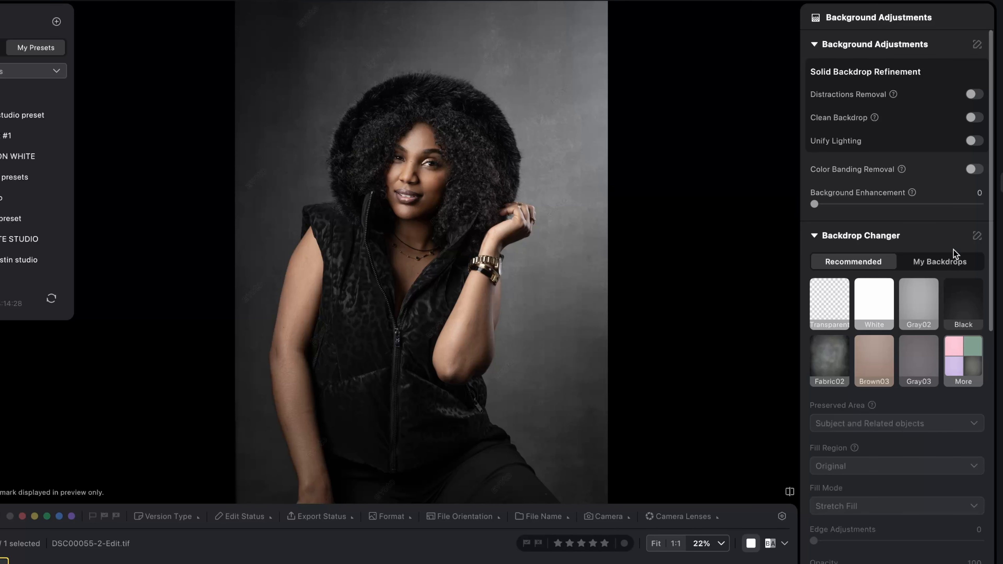
{"action": "scroll", "coordinate": [428, 101], "scroll_direction": "up", "scroll_amount": 5}
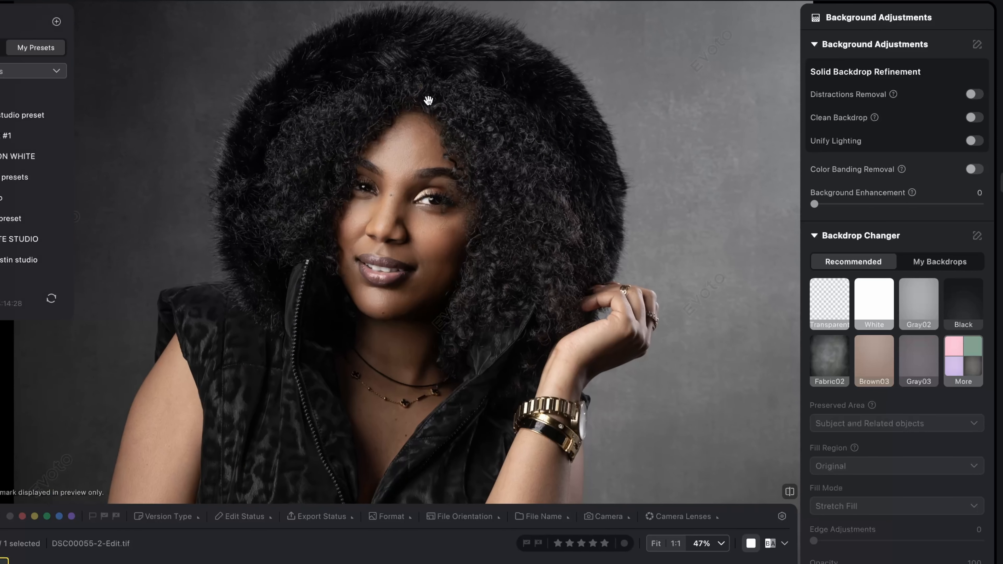
Crop the portrait in from its upper-left corner to remove the dark backdrop edge, and reposition the crop around the woman.
{"action": "scroll", "coordinate": [429, 101], "scroll_direction": "down", "scroll_amount": 5}
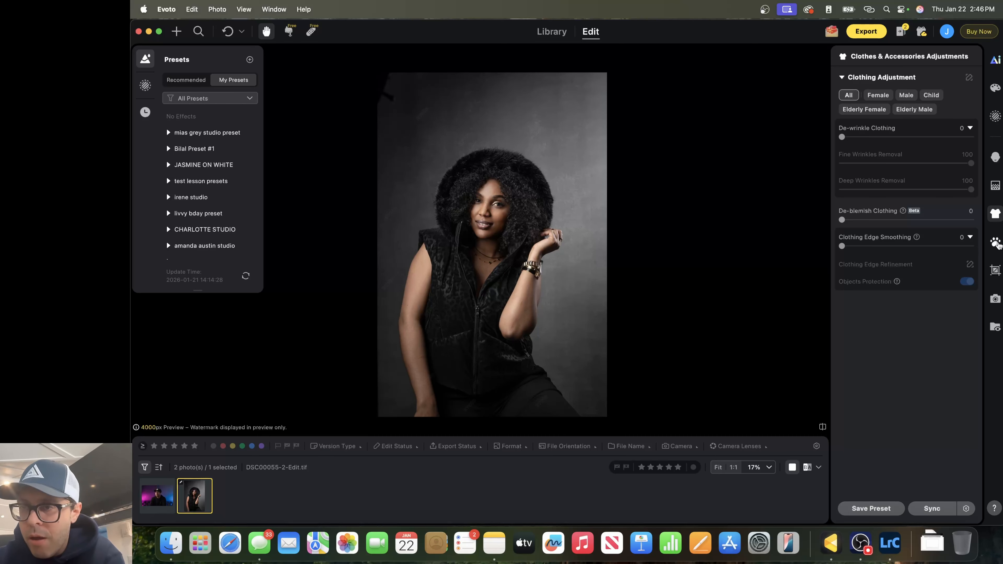
{"action": "left_click", "coordinate": [995, 270]}
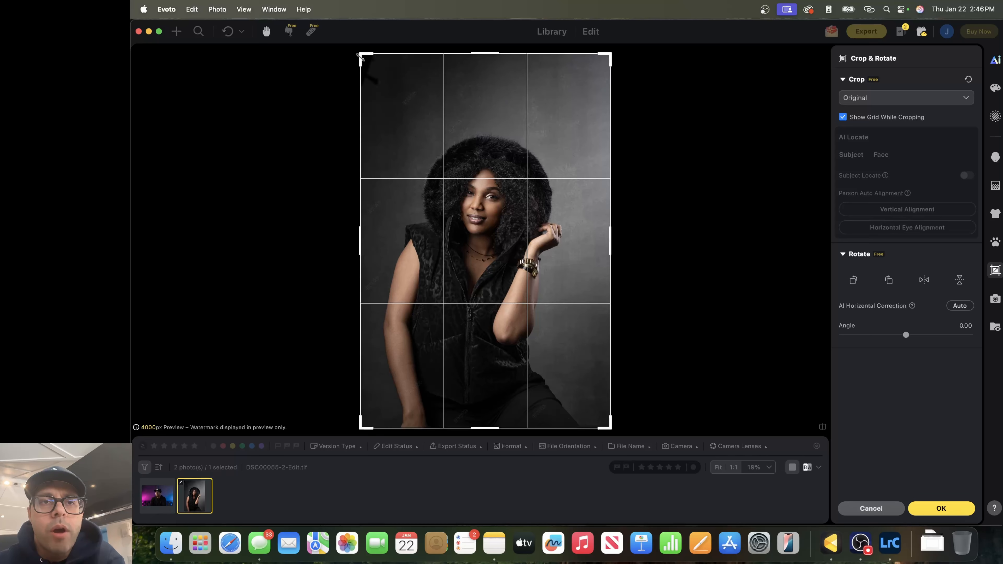
{"action": "left_click_drag", "start_coordinate": [361, 57], "coordinate": [381, 66]}
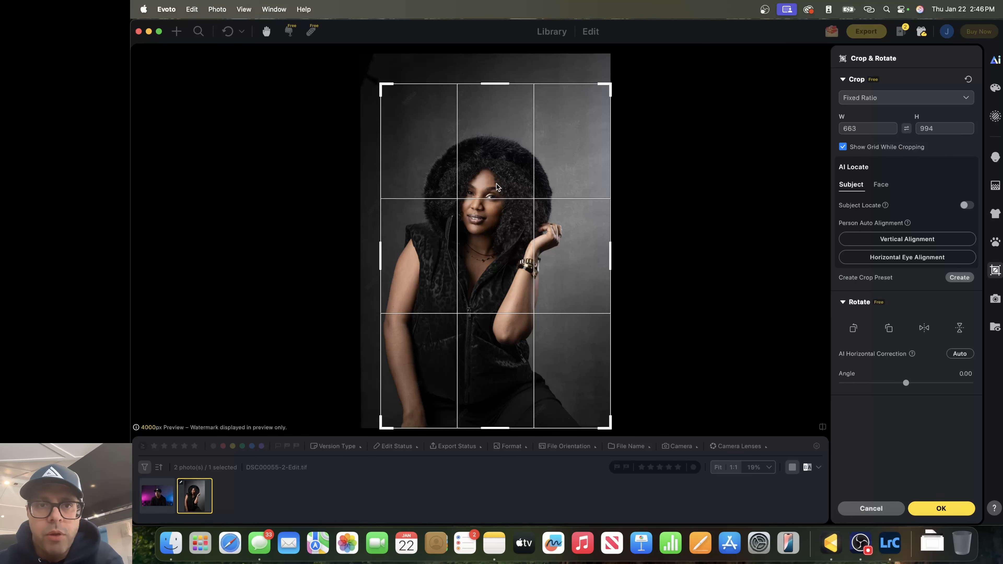
{"action": "left_click_drag", "start_coordinate": [498, 185], "coordinate": [485, 185]}
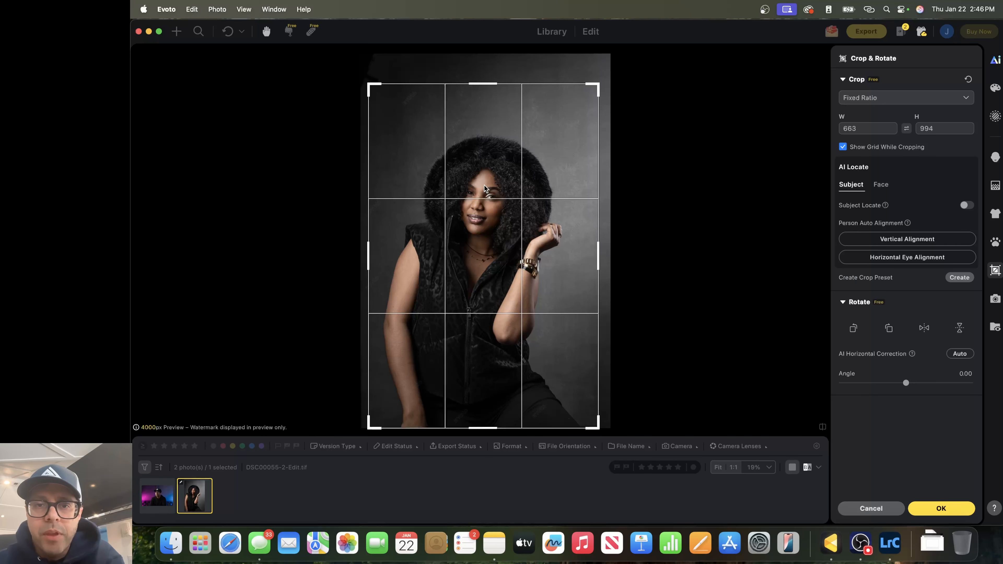
{"action": "key", "text": "Return"}
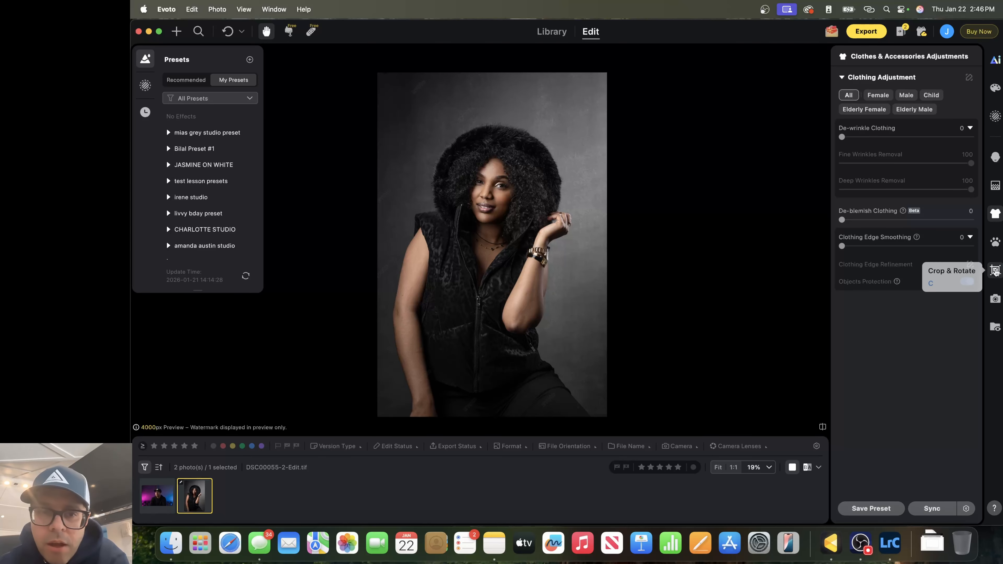
Try a tighter crop of the portrait by pulling its lower-right corner inward.
{"action": "left_click", "coordinate": [995, 270]}
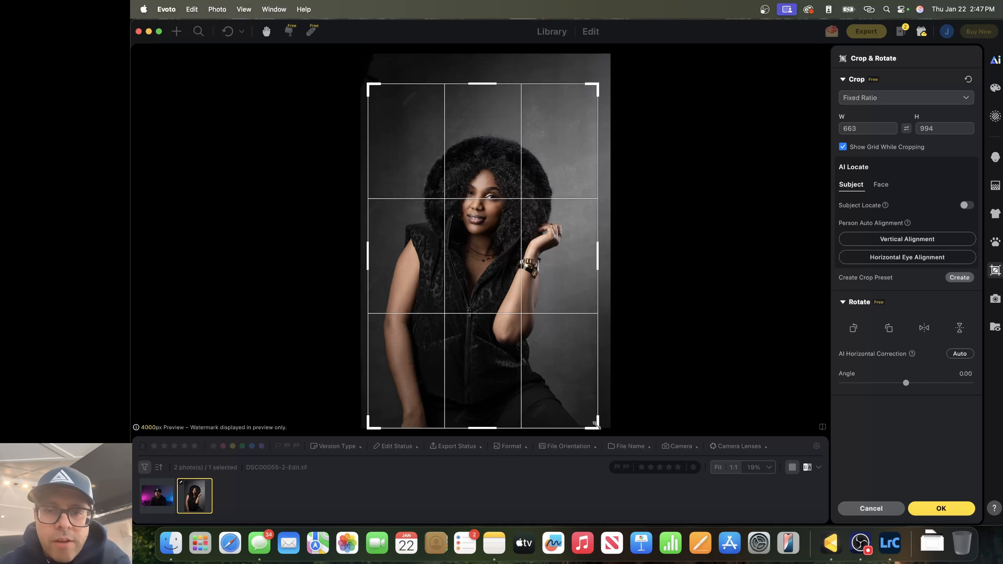
{"action": "left_click_drag", "start_coordinate": [597, 427], "coordinate": [577, 409]}
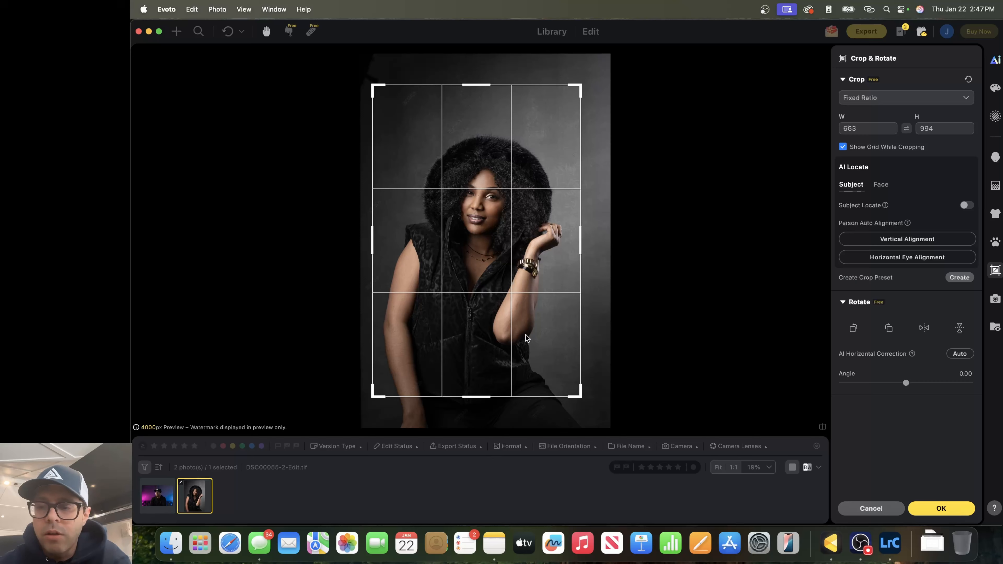
{"action": "key", "text": "Return"}
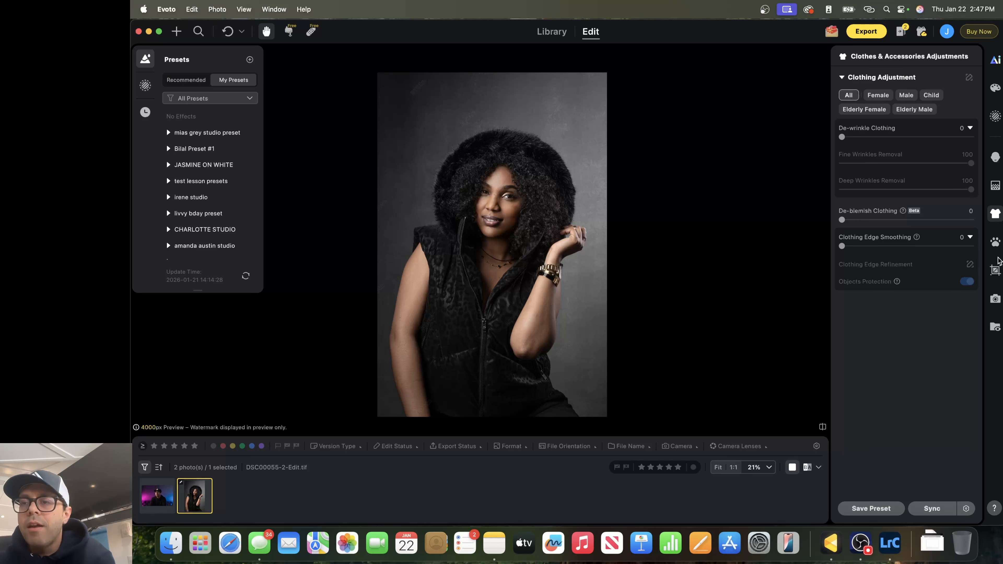
Enlarge the crop toward the photo's lower-right corner, shift the frame slightly left, and apply it.
{"action": "left_click", "coordinate": [996, 270]}
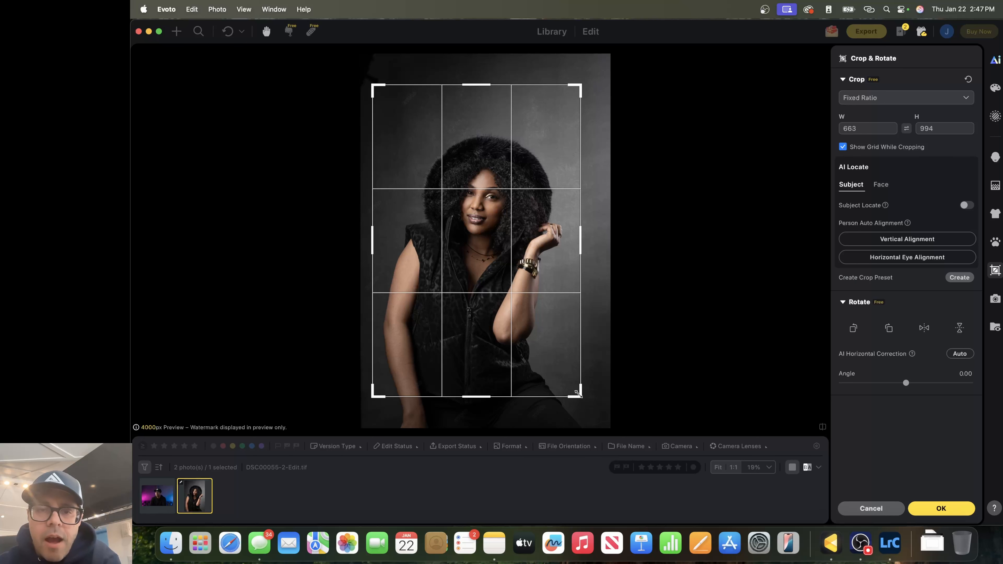
{"action": "left_click_drag", "start_coordinate": [578, 393], "coordinate": [606, 427]}
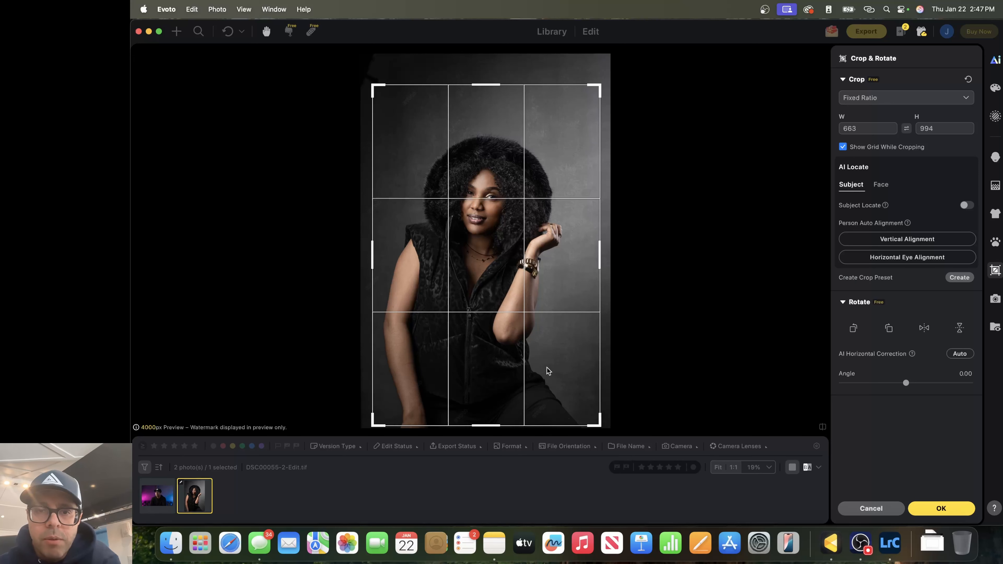
{"action": "left_click_drag", "start_coordinate": [547, 367], "coordinate": [539, 368]}
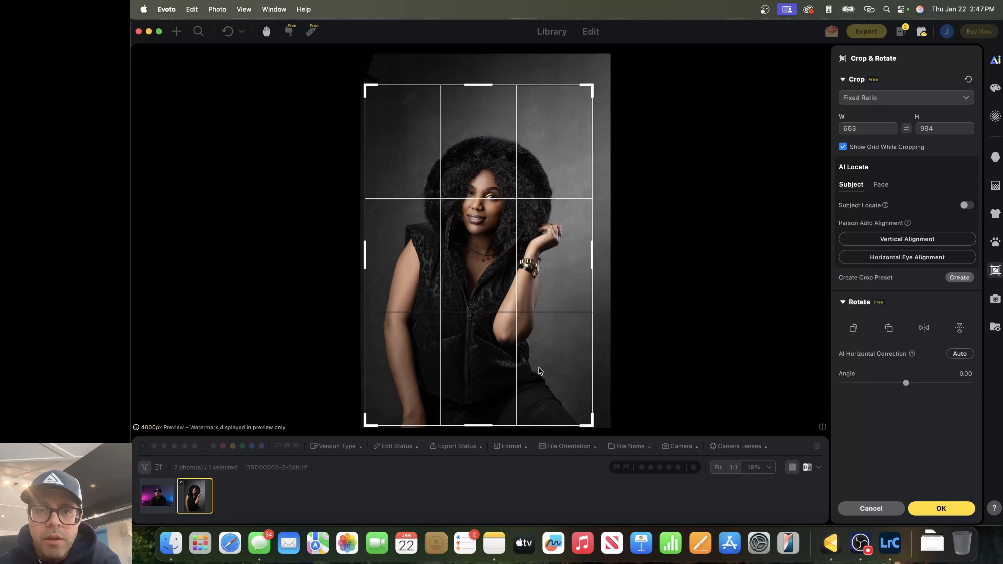
{"action": "key", "text": "Return"}
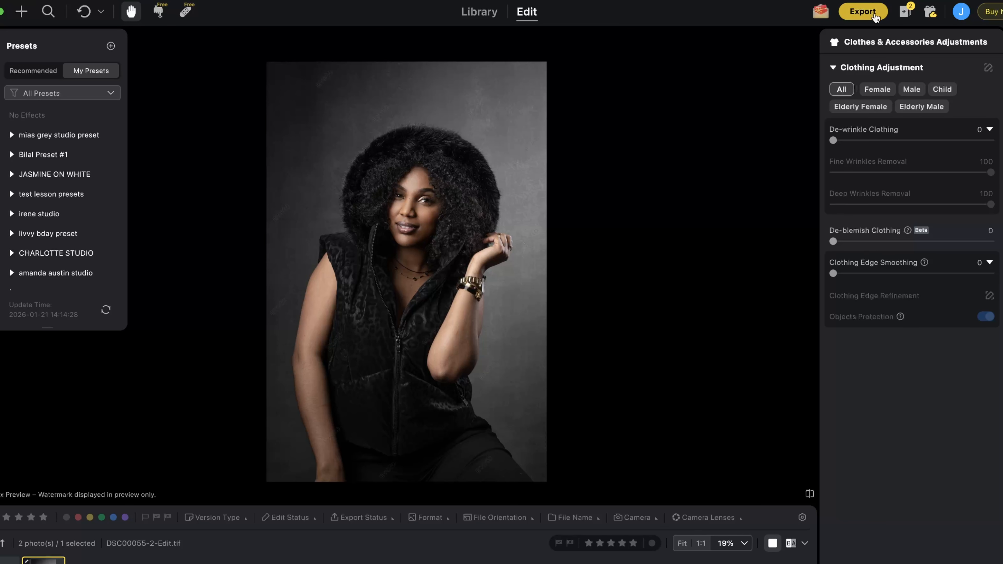
Export the cropped portrait as a TIFF to the Desktop, check the exported file's preview, and return to the editor.
{"action": "left_click", "coordinate": [863, 12]}
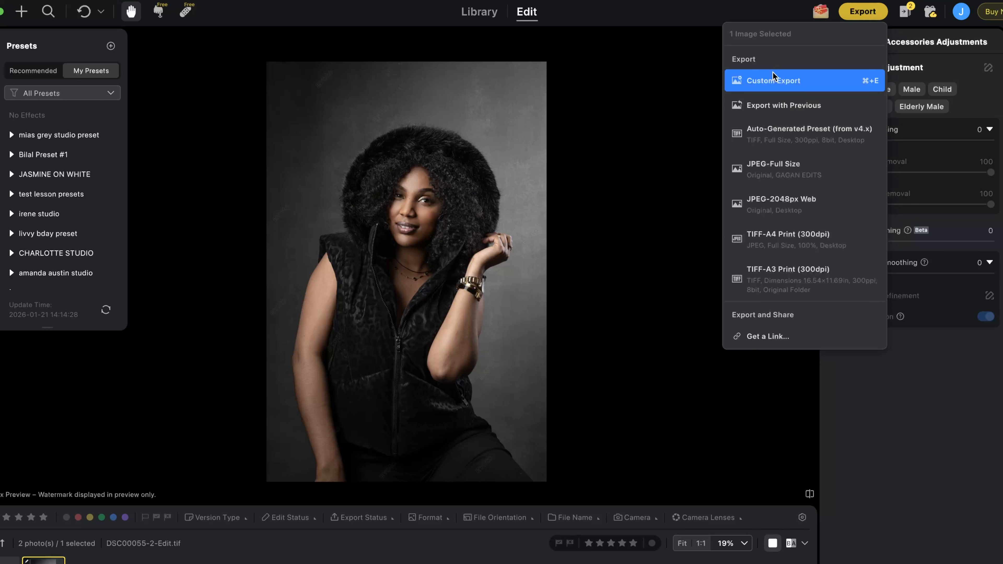
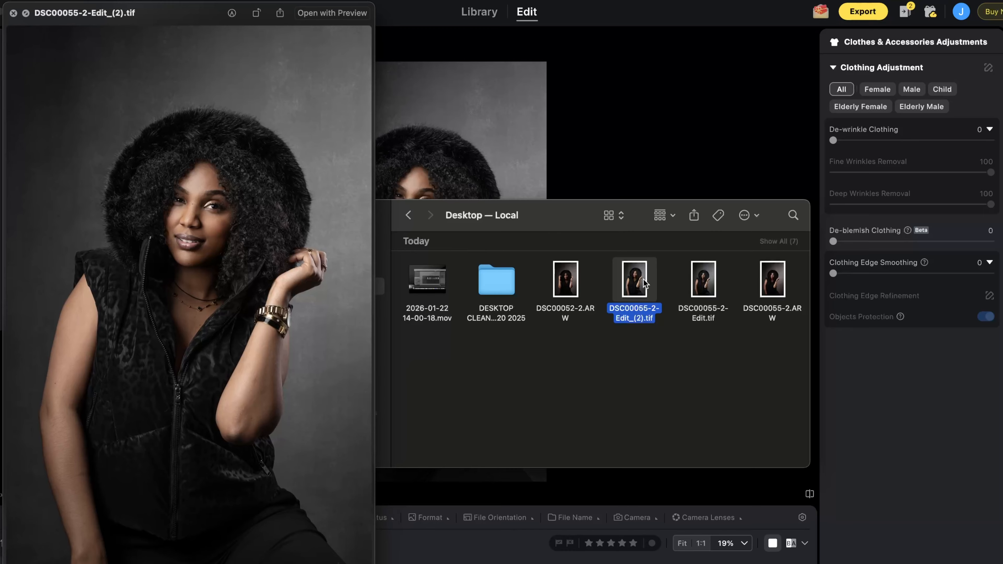
{"action": "key", "text": "space"}
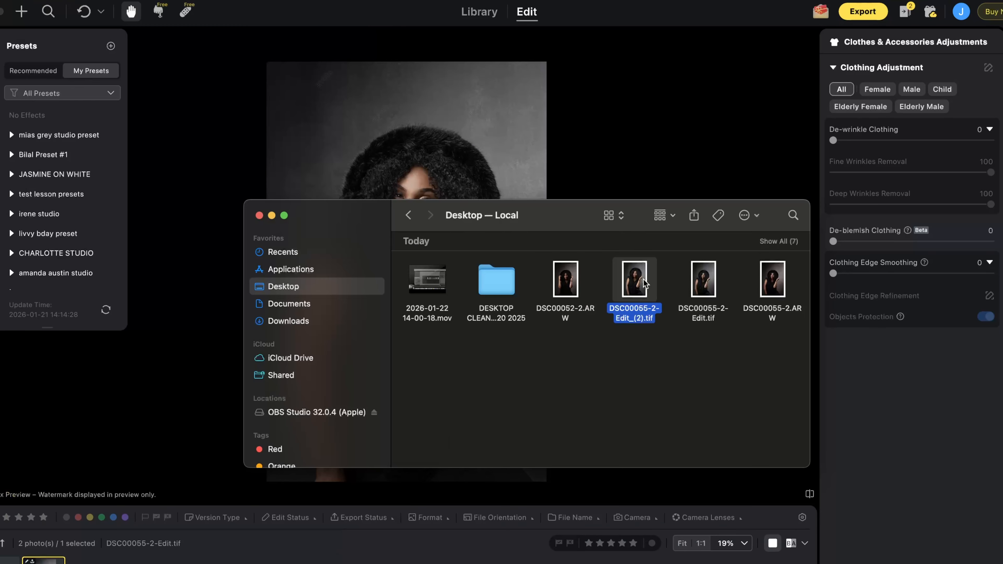
{"action": "left_click", "coordinate": [656, 156]}
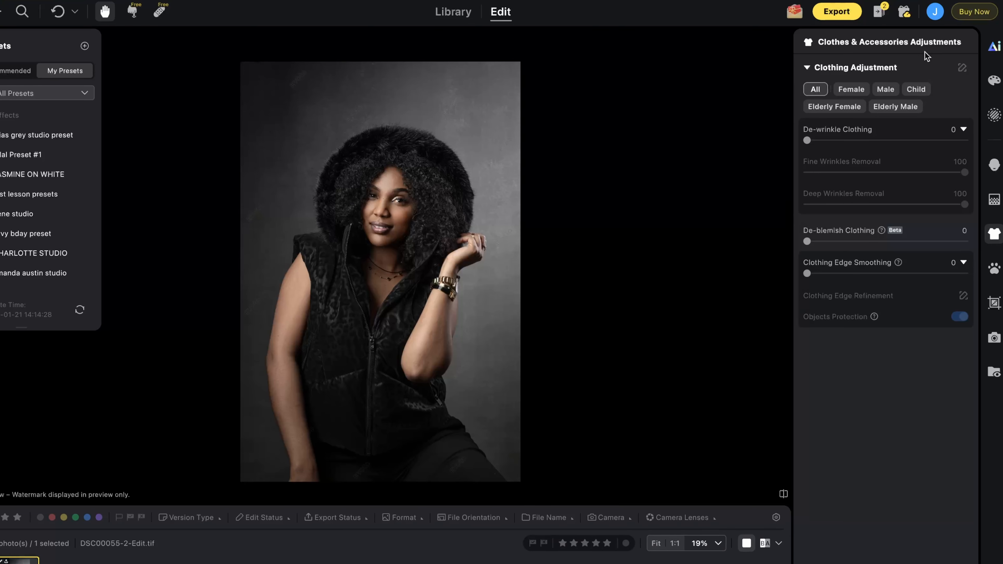
Turn the portrait black and white by setting Saturation to -100 in the Color Adjustments.
{"action": "left_click", "coordinate": [994, 82]}
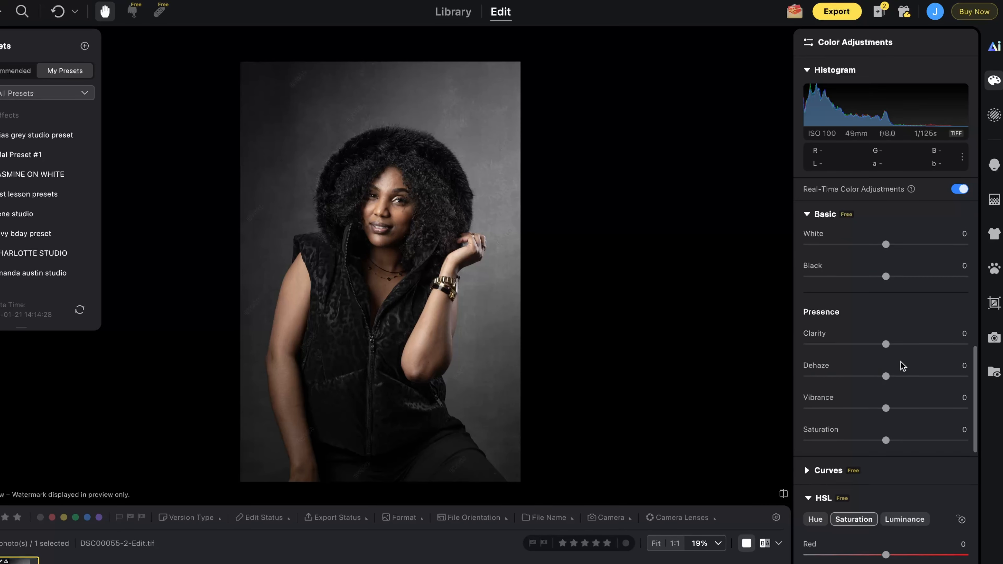
{"action": "scroll", "coordinate": [901, 361], "scroll_direction": "up", "scroll_amount": 1}
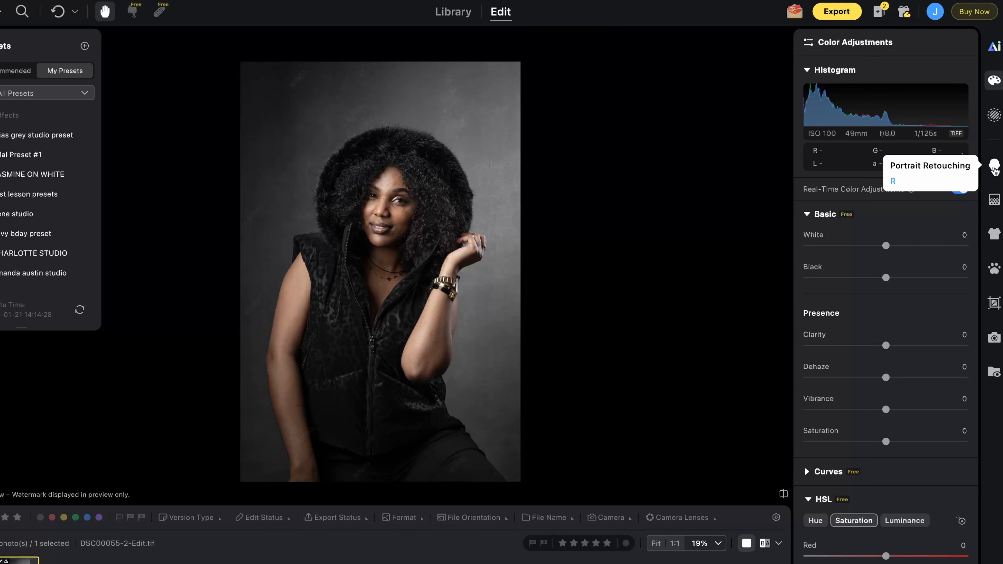
{"action": "scroll", "coordinate": [347, 204], "scroll_direction": "up", "scroll_amount": 3}
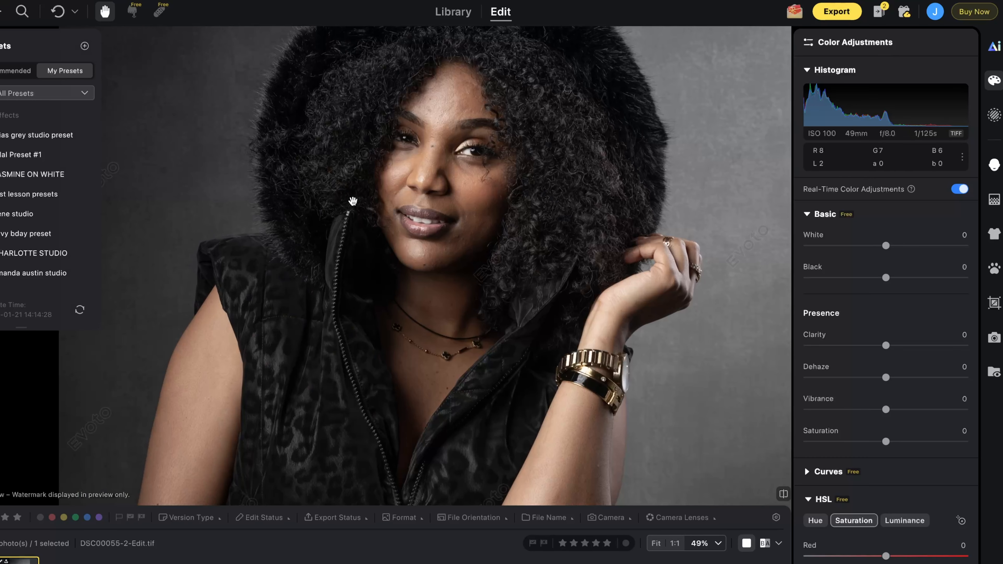
{"action": "left_click", "coordinate": [995, 168]}
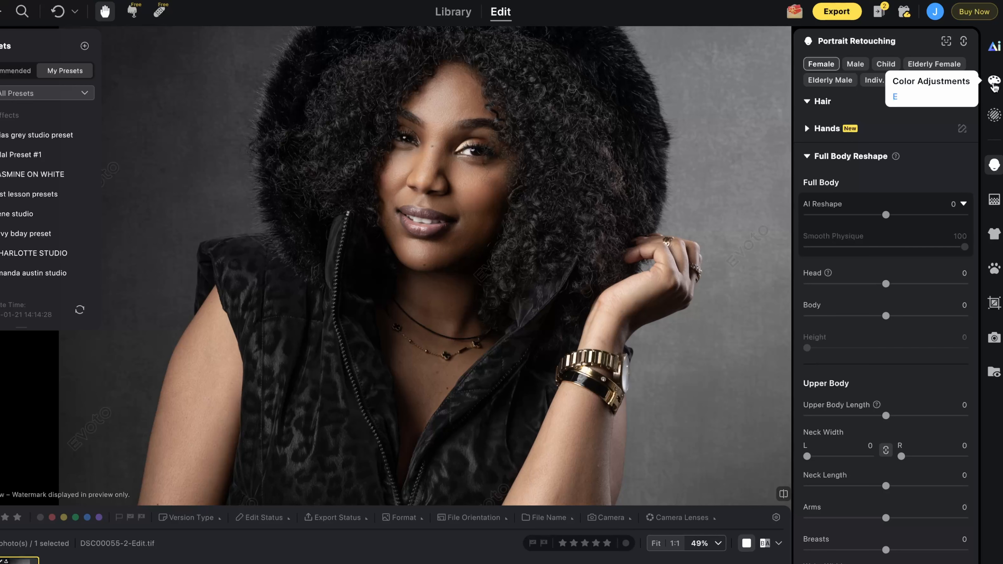
{"action": "left_click", "coordinate": [994, 83]}
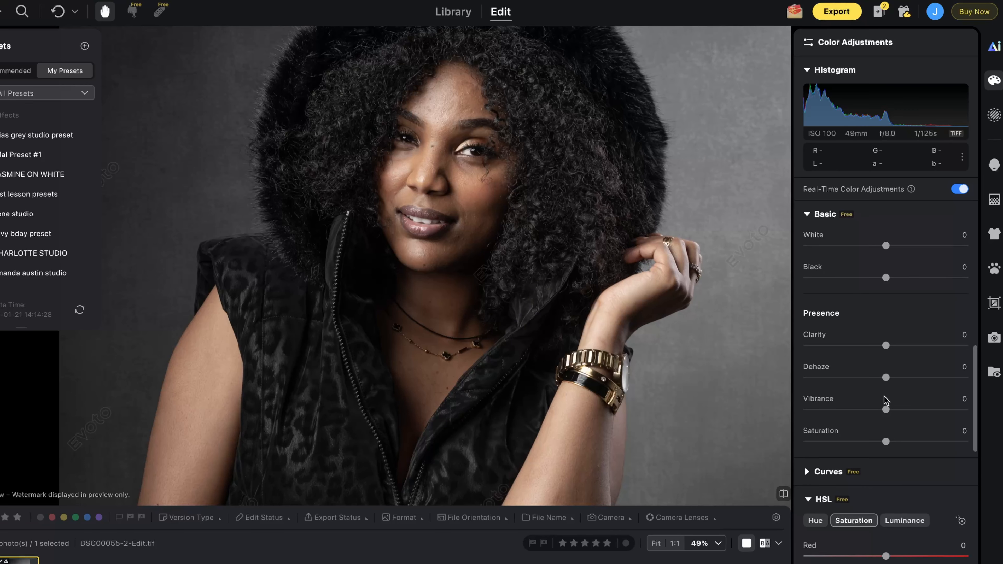
{"action": "scroll", "coordinate": [887, 402], "scroll_direction": "down", "scroll_amount": 2}
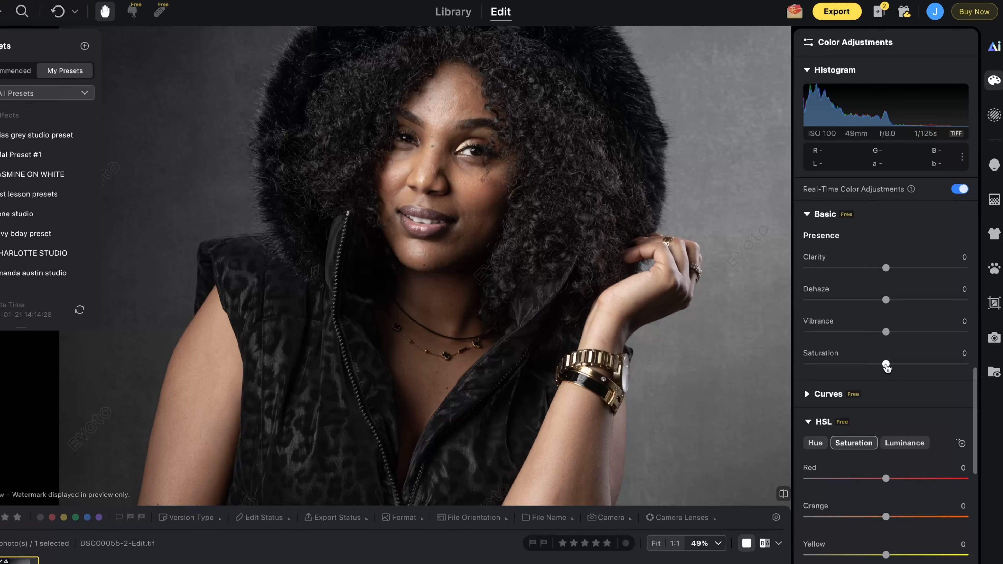
{"action": "left_click_drag", "start_coordinate": [887, 366], "coordinate": [791, 376]}
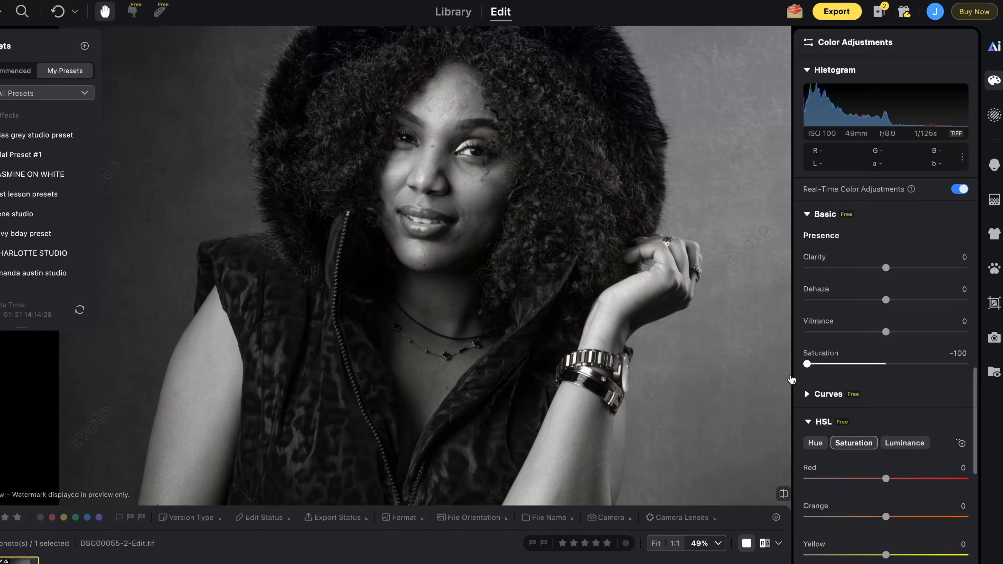
{"action": "scroll", "coordinate": [517, 323], "scroll_direction": "down", "scroll_amount": 5}
{"action": "scroll", "coordinate": [517, 323], "scroll_direction": "up", "scroll_amount": 2}
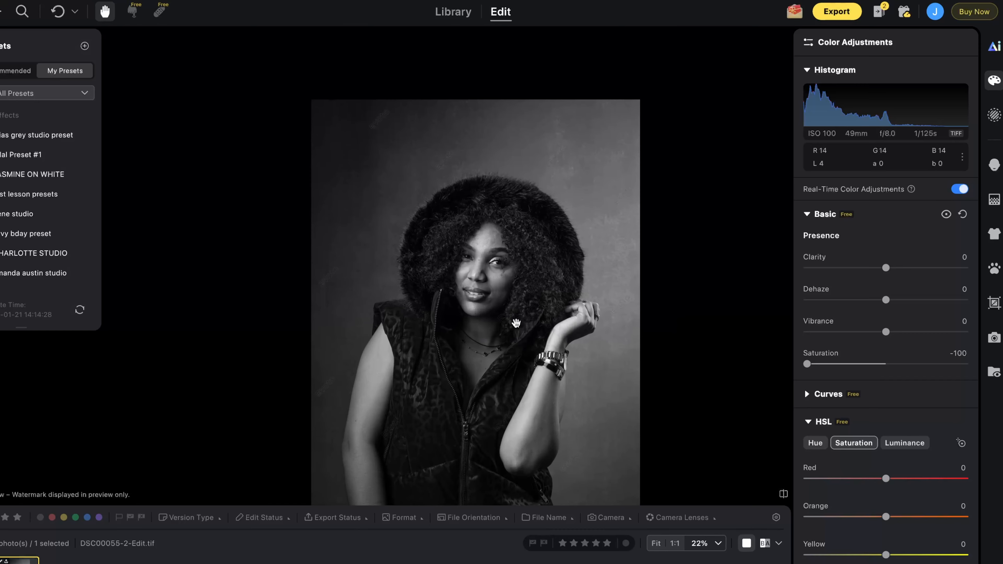
{"action": "left_click_drag", "start_coordinate": [516, 323], "coordinate": [412, 220]}
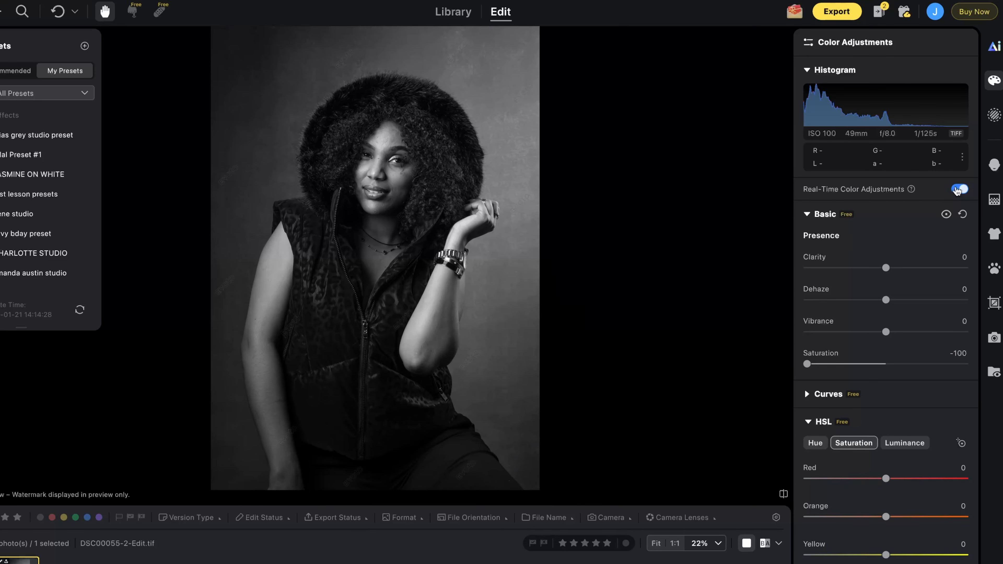
Open Portrait Retouching, compare the portrait with its unedited version, and inspect the woman's face up close.
{"action": "left_click", "coordinate": [995, 166]}
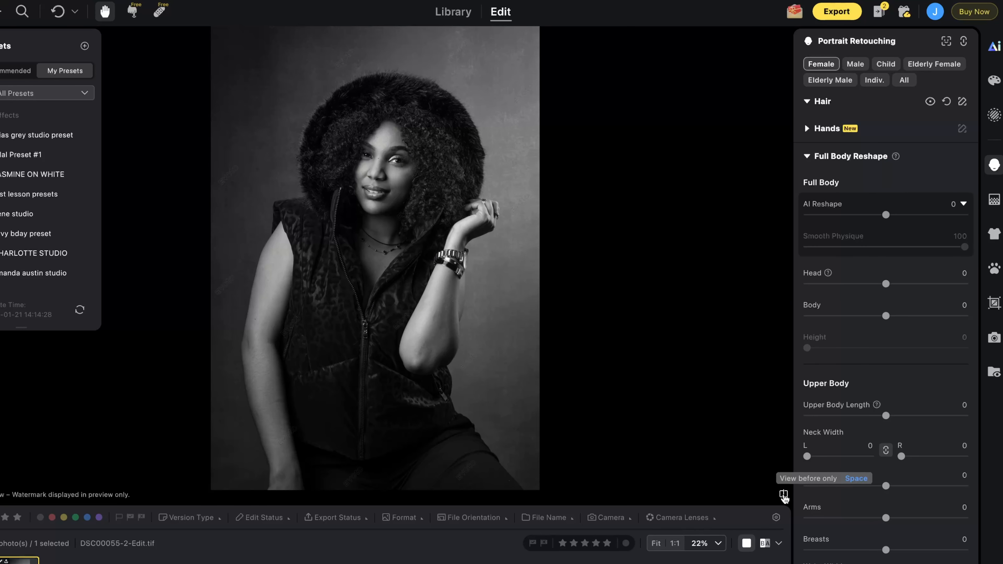
{"action": "left_click", "coordinate": [784, 495]}
{"action": "left_click", "coordinate": [784, 496]}
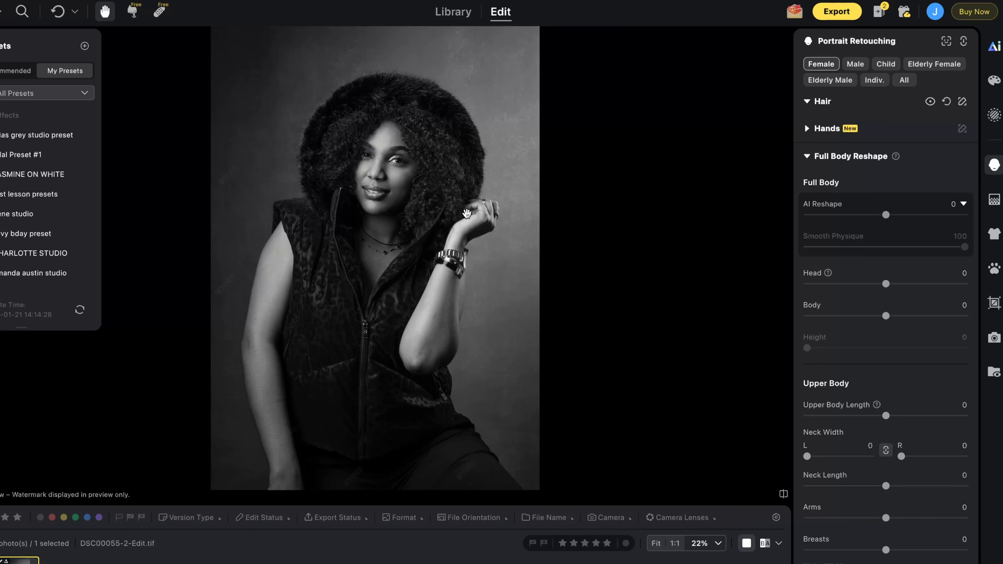
{"action": "scroll", "coordinate": [472, 212], "scroll_direction": "up", "scroll_amount": 4}
{"action": "left_click_drag", "start_coordinate": [472, 211], "coordinate": [547, 267]}
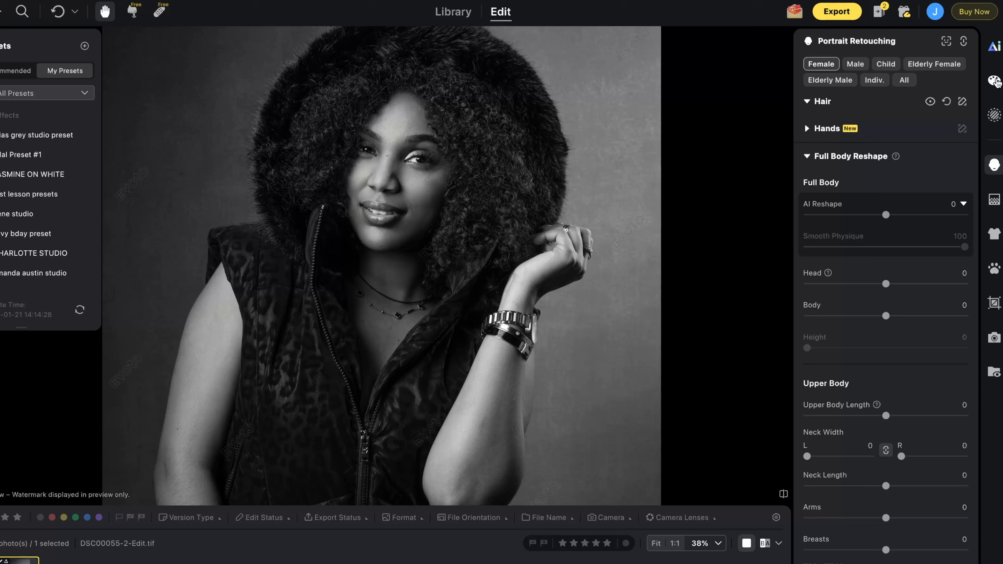
Set the black-and-white portrait's Contrast to 11, and raise its Clarity slightly.
{"action": "left_click", "coordinate": [994, 81]}
{"action": "scroll", "coordinate": [884, 278], "scroll_direction": "up", "scroll_amount": 5}
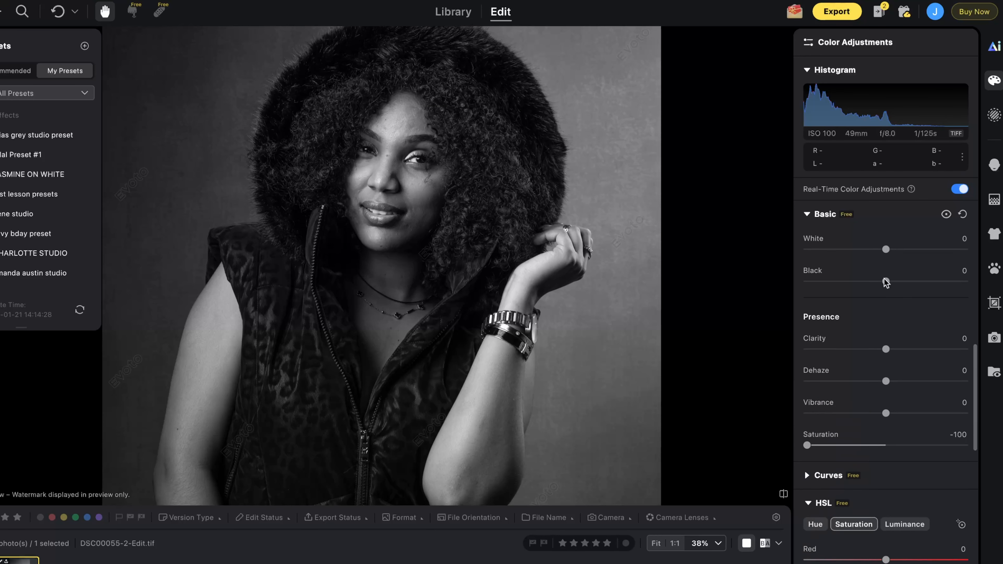
{"action": "scroll", "coordinate": [887, 282], "scroll_direction": "up", "scroll_amount": 1}
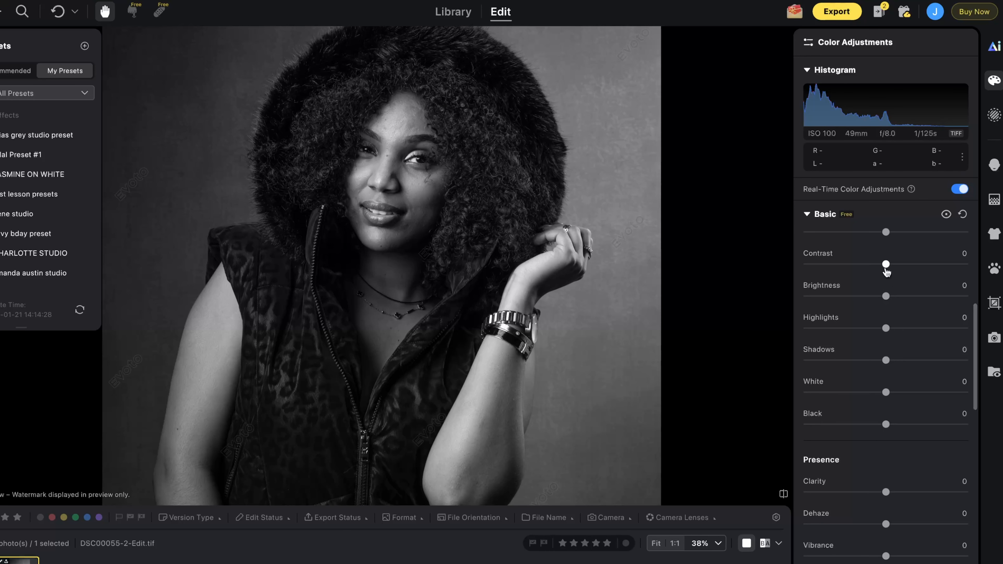
{"action": "left_click_drag", "start_coordinate": [888, 265], "coordinate": [895, 272]}
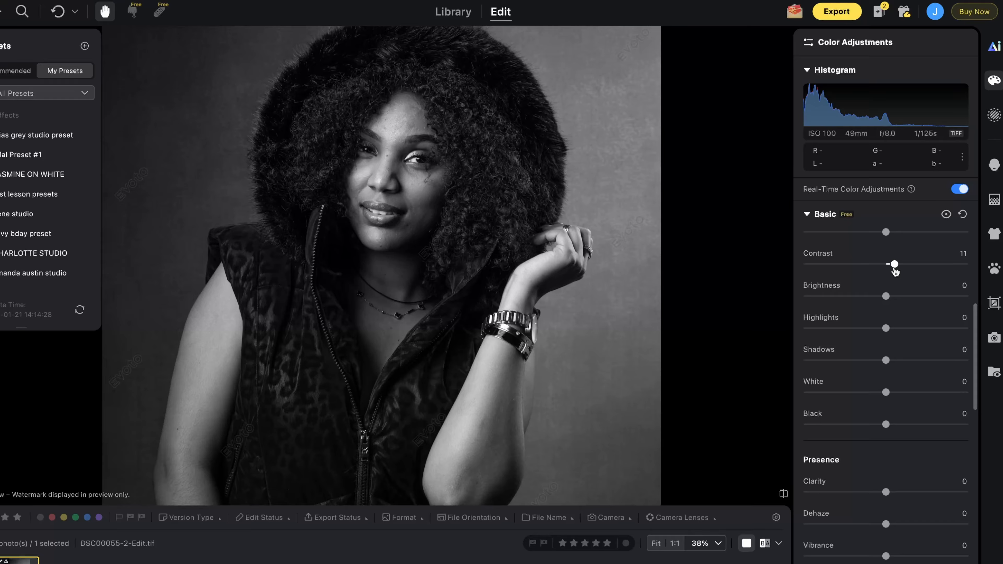
{"action": "scroll", "coordinate": [886, 385], "scroll_direction": "down", "scroll_amount": 3}
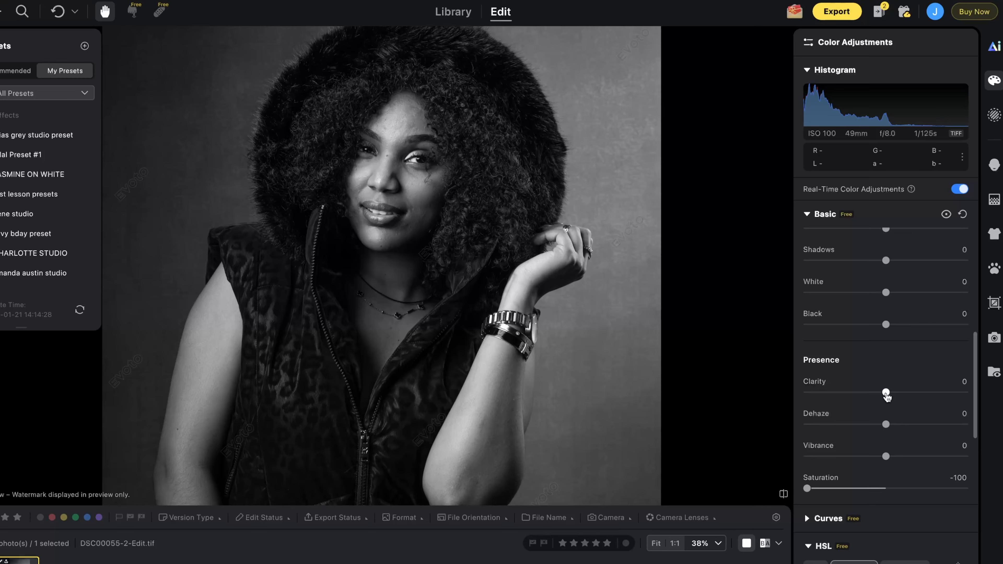
{"action": "left_click_drag", "start_coordinate": [886, 396], "coordinate": [890, 398]}
Return to Portrait Retouching and review the whole black-and-white portrait.
{"action": "left_click", "coordinate": [994, 168]}
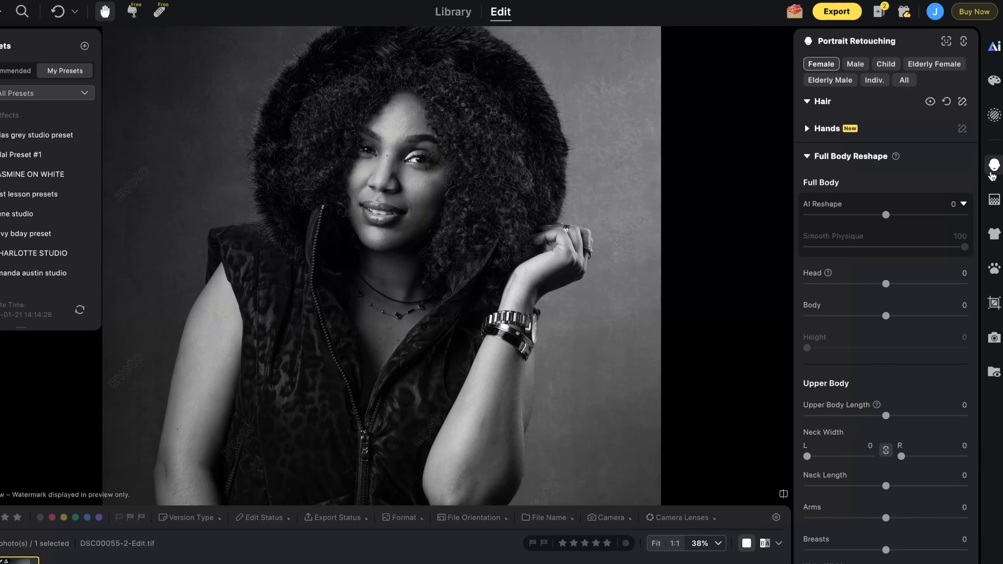
{"action": "scroll", "coordinate": [392, 116], "scroll_direction": "down", "scroll_amount": 3}
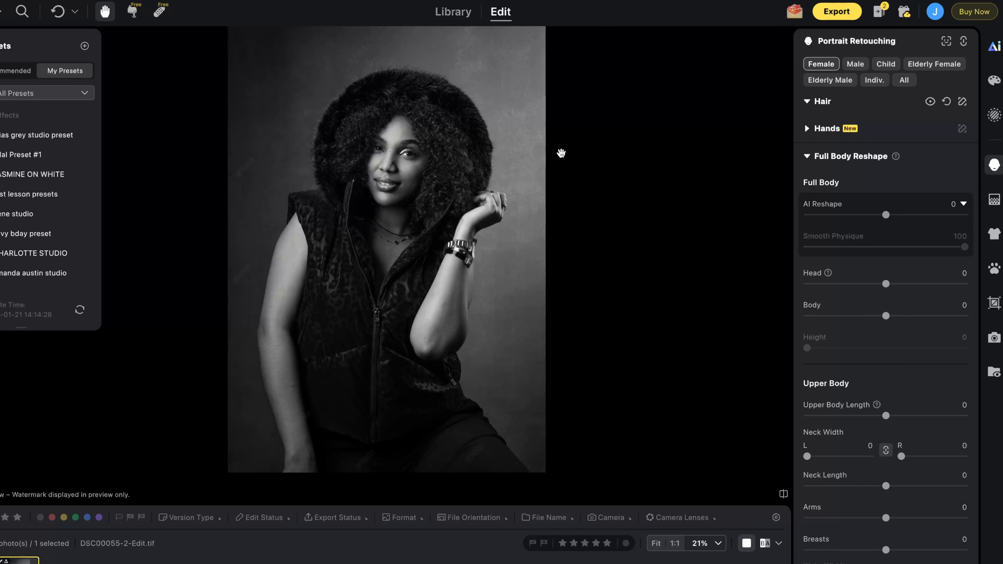
{"action": "scroll", "coordinate": [560, 155], "scroll_direction": "up", "scroll_amount": 1}
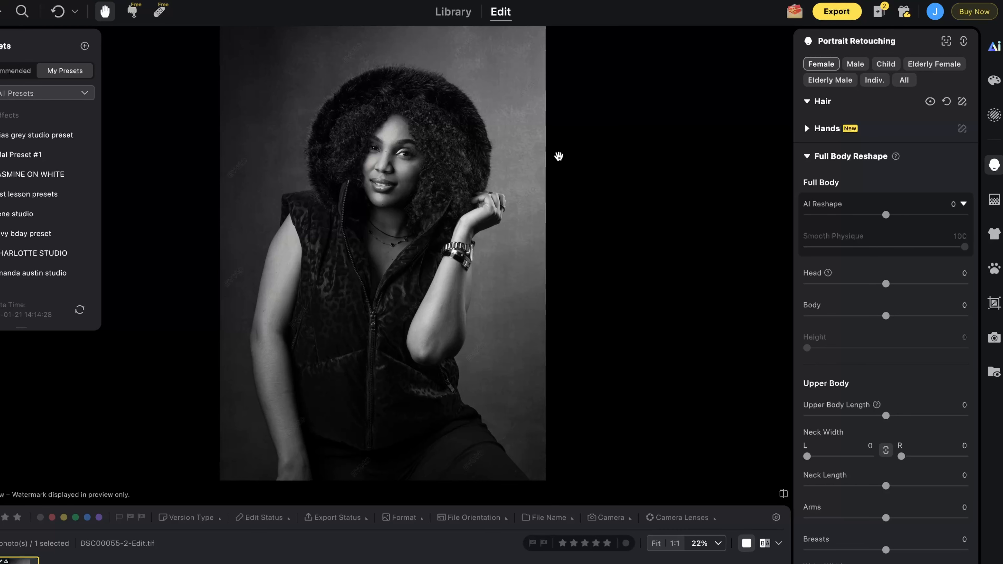
Export the black-and-white portrait to the Desktop with the JPEG-2048px Web export preset.
{"action": "left_click", "coordinate": [834, 13]}
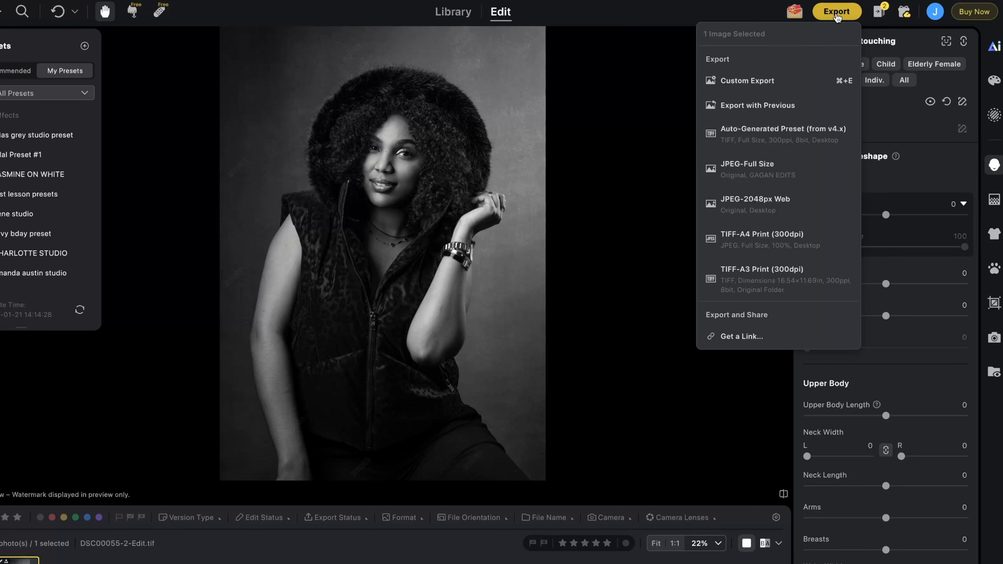
{"action": "left_click", "coordinate": [786, 201]}
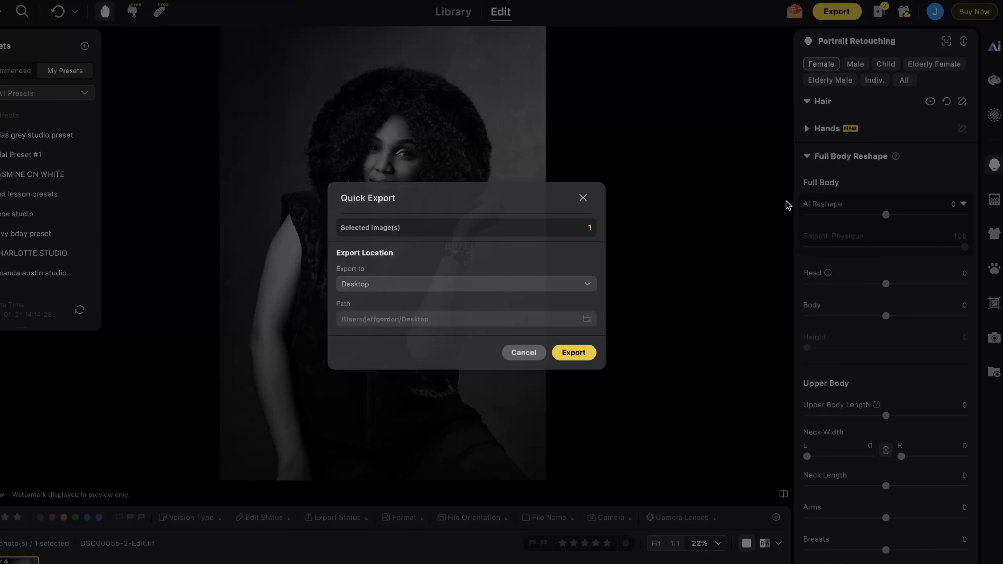
{"action": "left_click", "coordinate": [585, 367]}
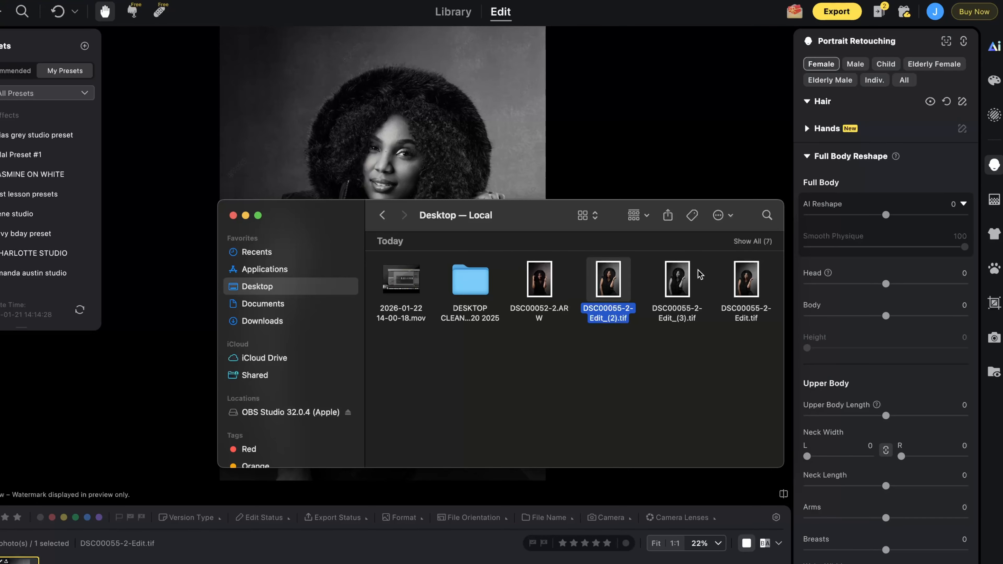
Preview the exported DSC00055-2-Edit_(3).tif from the Desktop folder and view it full screen.
{"action": "left_click", "coordinate": [677, 288]}
{"action": "key", "text": "space"}
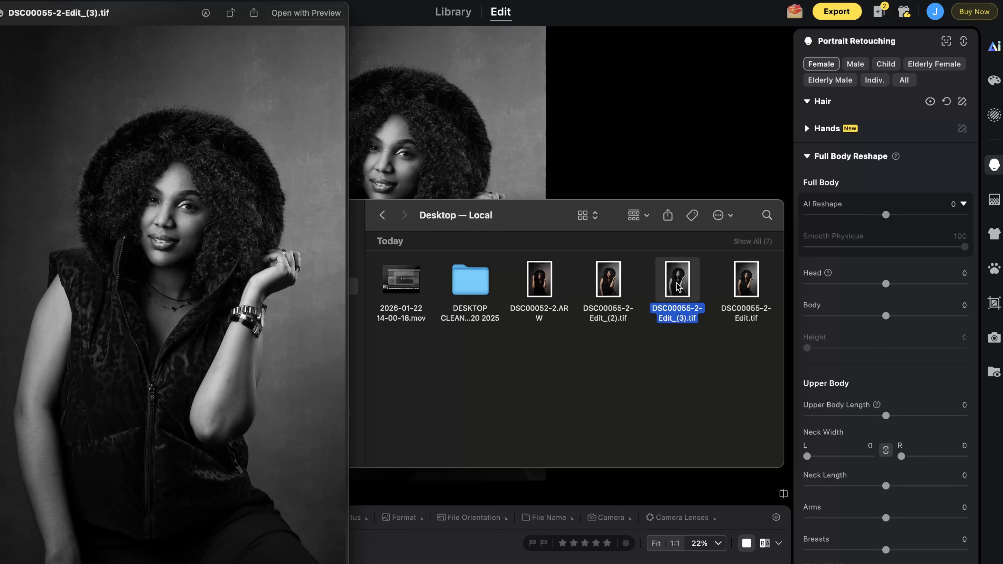
{"action": "left_click", "coordinate": [4, 13]}
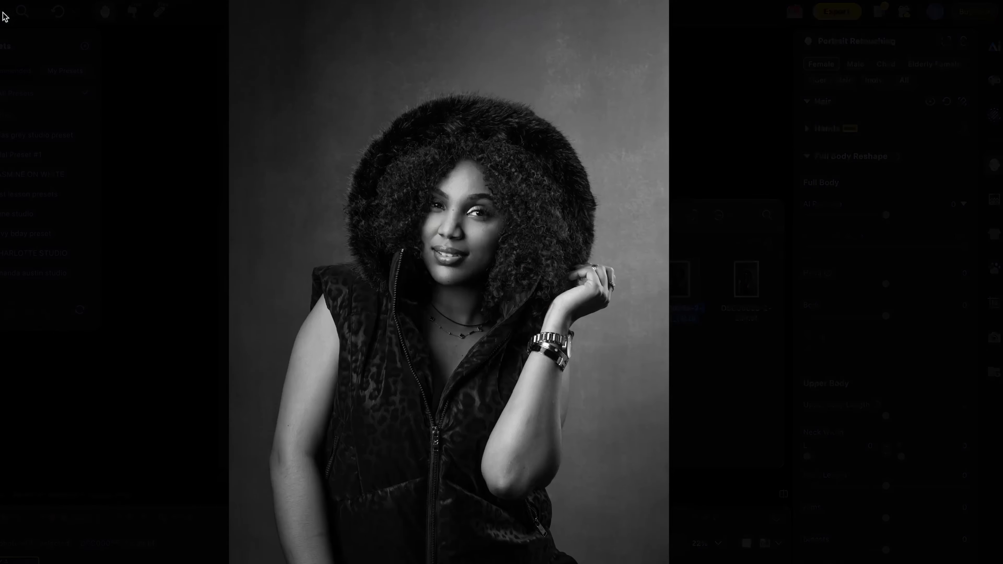
{"action": "scroll", "coordinate": [388, 208], "scroll_direction": "up", "scroll_amount": 3}
{"action": "scroll", "coordinate": [388, 208], "scroll_direction": "down", "scroll_amount": 3}
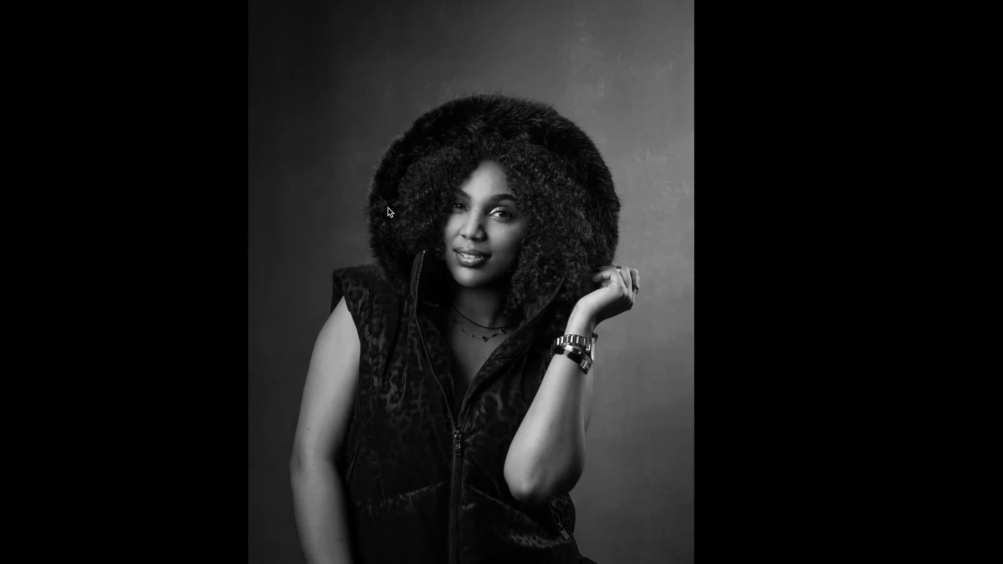
{"action": "key", "text": "Escape"}
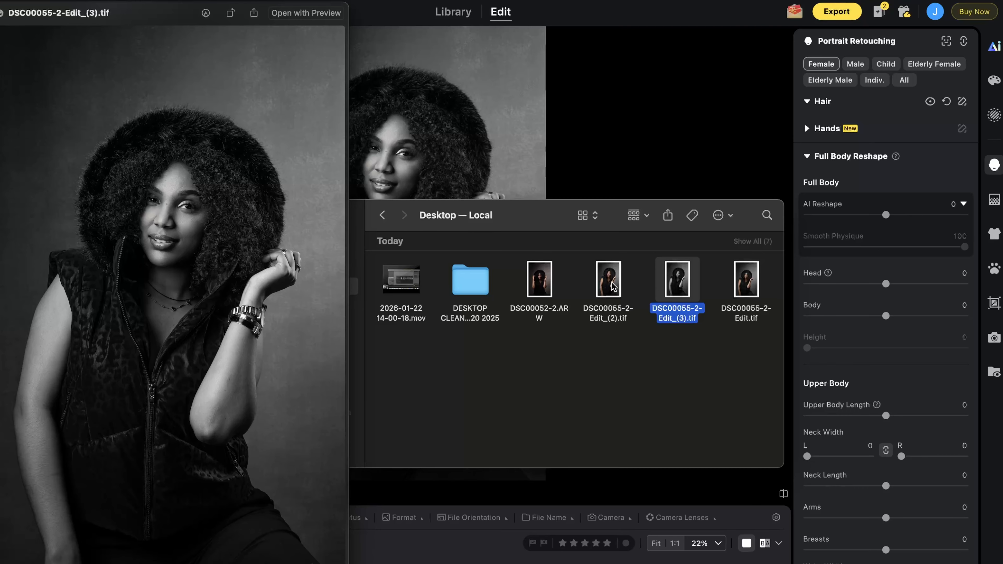
Compare the colour export DSC00055-2-Edit_(2).tif with the black-and-white DSC00055-2-Edit_(3).tif in quick previews.
{"action": "left_click", "coordinate": [613, 288]}
{"action": "key", "text": "space"}
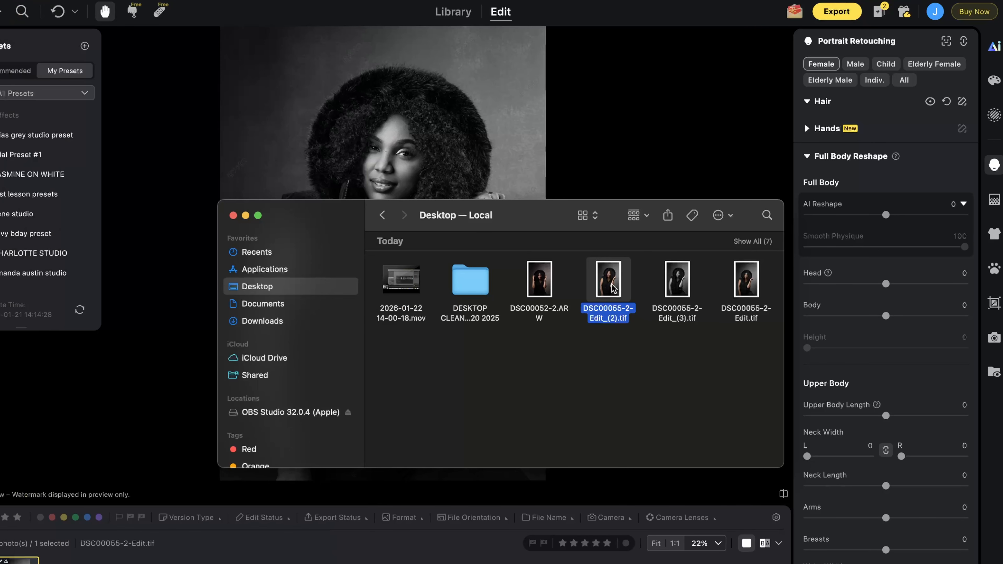
{"action": "key", "text": "space"}
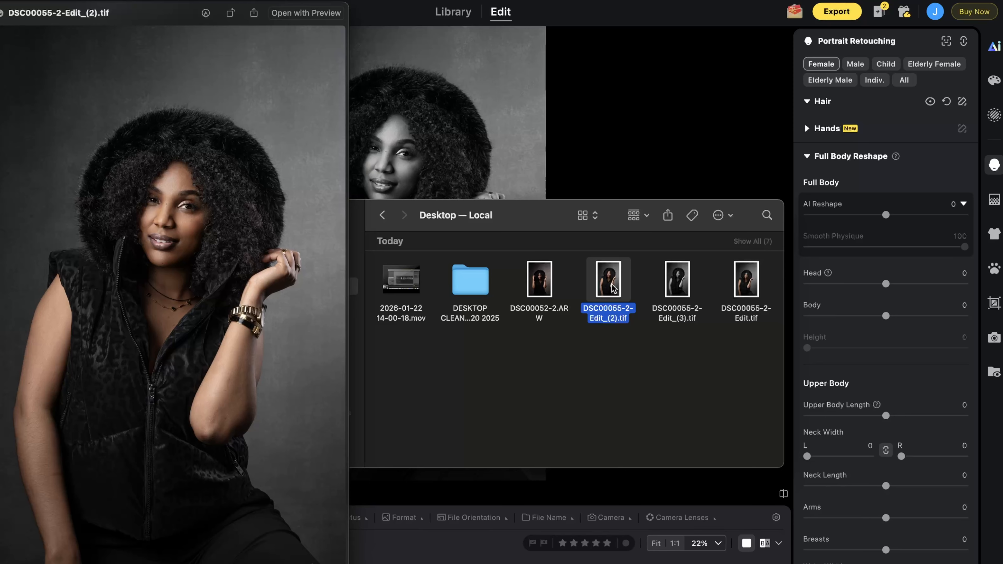
{"action": "left_click", "coordinate": [688, 287]}
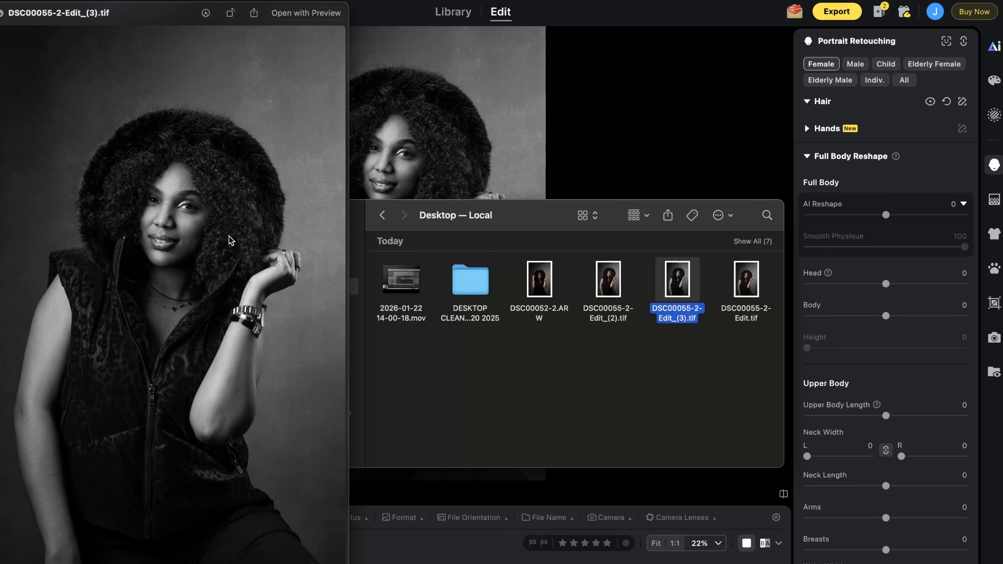
Inspect the face in the black-and-white export up close, close the preview, and go back to Evoto.
{"action": "left_click", "coordinate": [5, 14]}
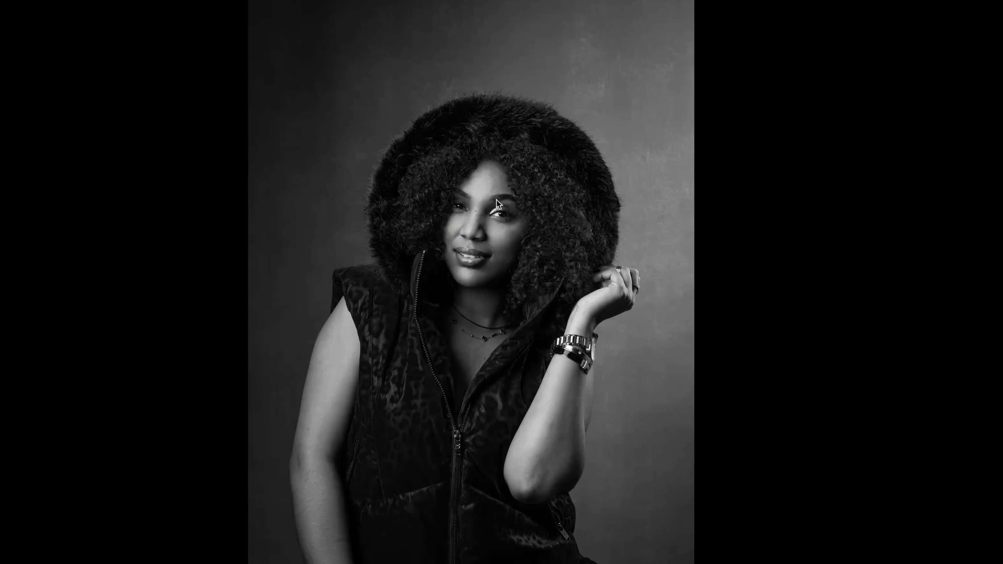
{"action": "scroll", "coordinate": [507, 205], "scroll_direction": "up", "scroll_amount": 5}
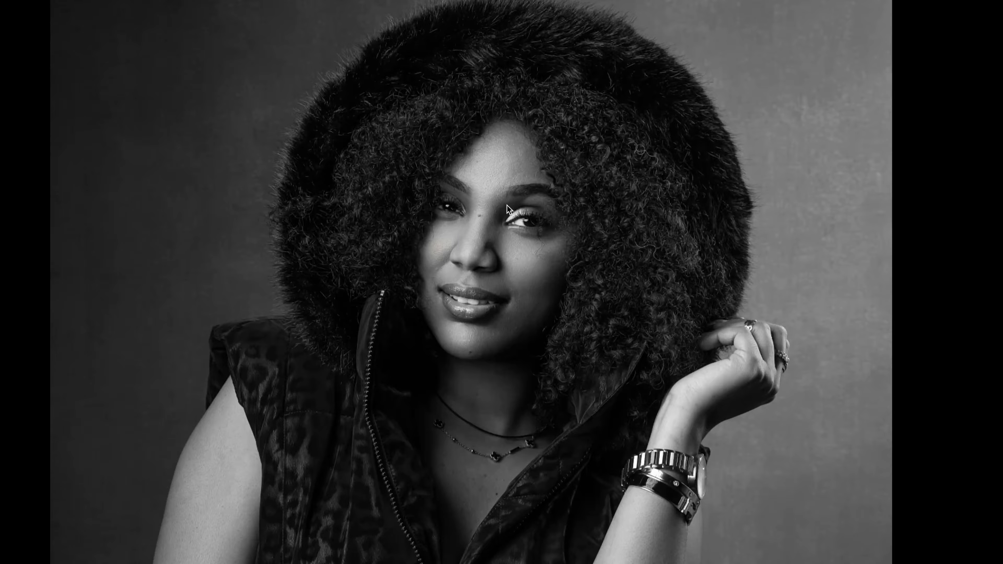
{"action": "key", "text": "Escape"}
{"action": "scroll", "coordinate": [170, 216], "scroll_direction": "up", "scroll_amount": 5}
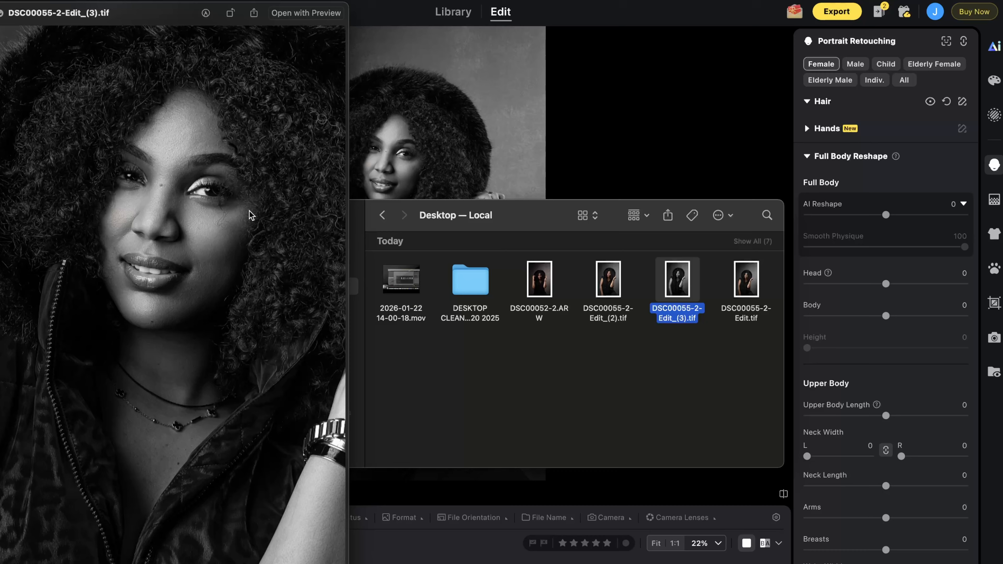
{"action": "scroll", "coordinate": [220, 264], "scroll_direction": "down", "scroll_amount": 5}
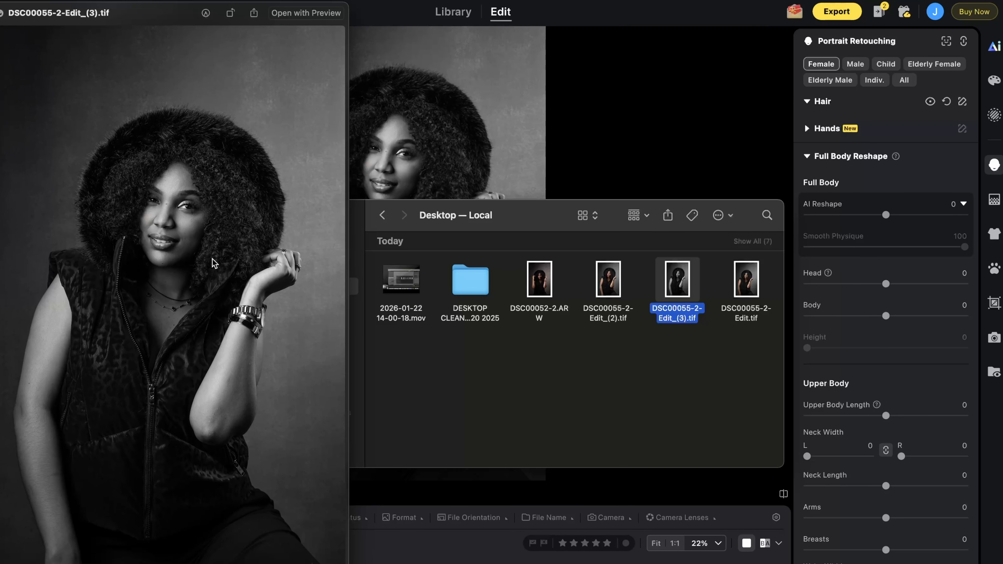
{"action": "key", "text": "space"}
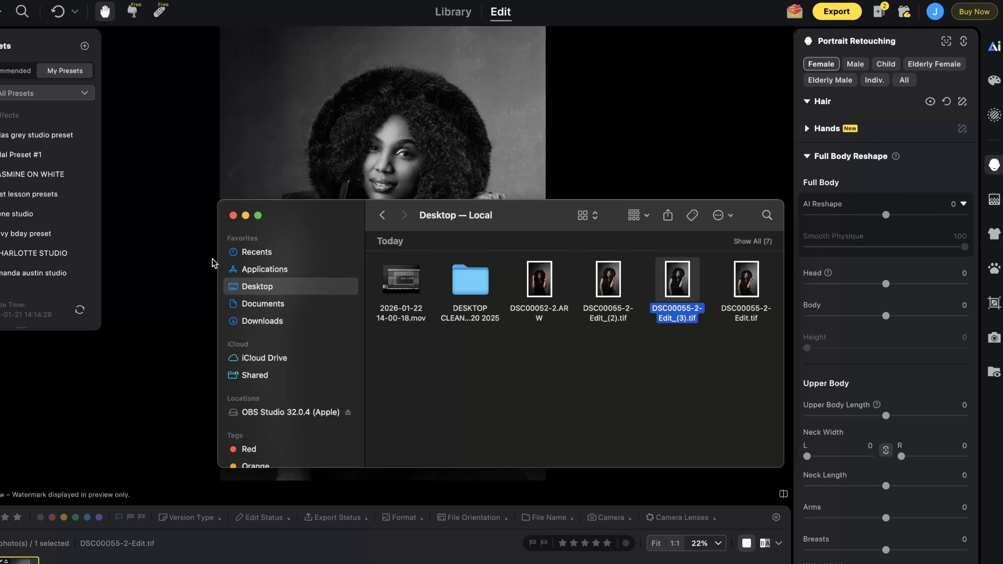
{"action": "left_click", "coordinate": [631, 143]}
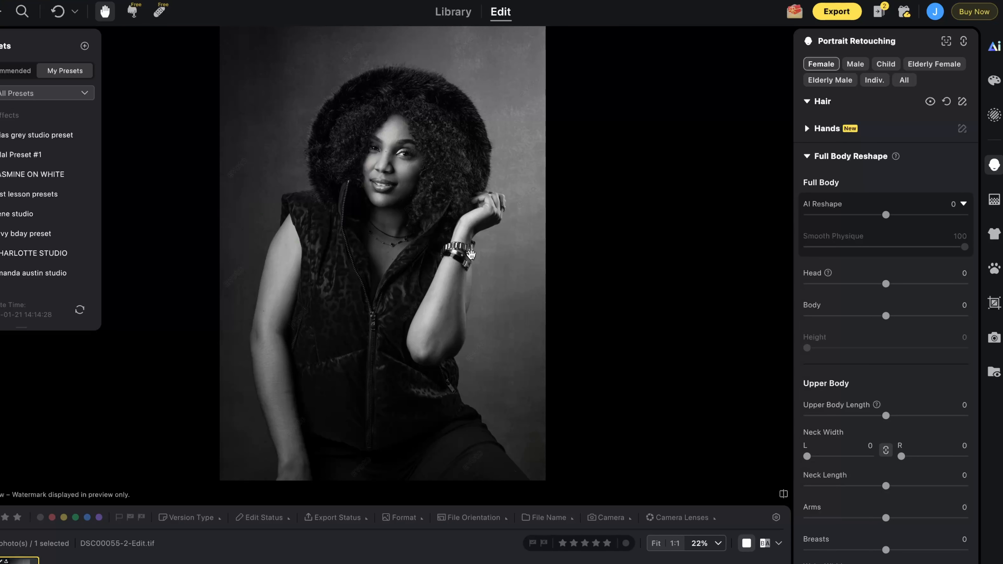
Heal blemishes on the woman's raised forearm with the Spot Healing Brush at Size 5.9.
{"action": "scroll", "coordinate": [483, 275], "scroll_direction": "up", "scroll_amount": 5}
{"action": "scroll", "coordinate": [483, 274], "scroll_direction": "down", "scroll_amount": 2}
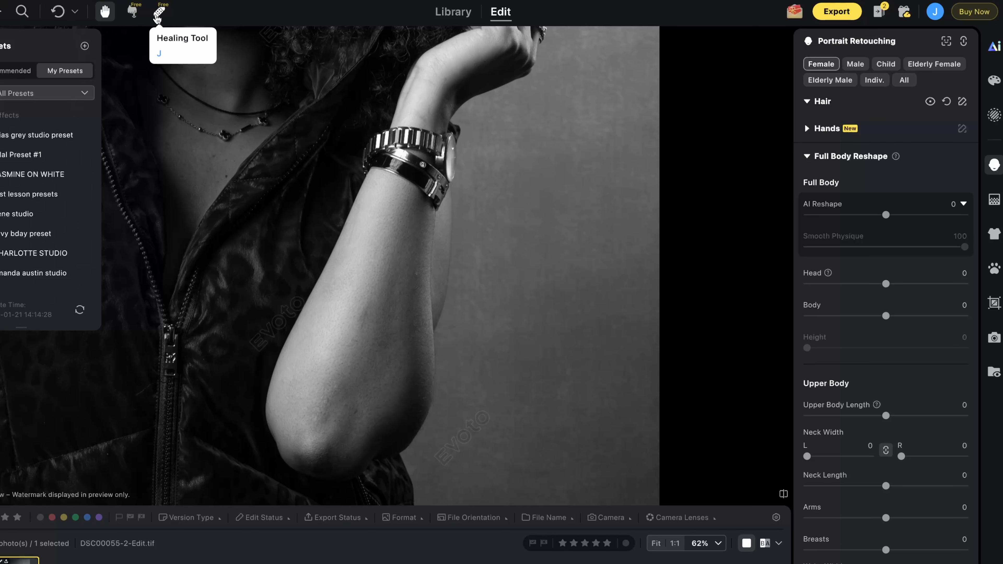
{"action": "left_click", "coordinate": [158, 12]}
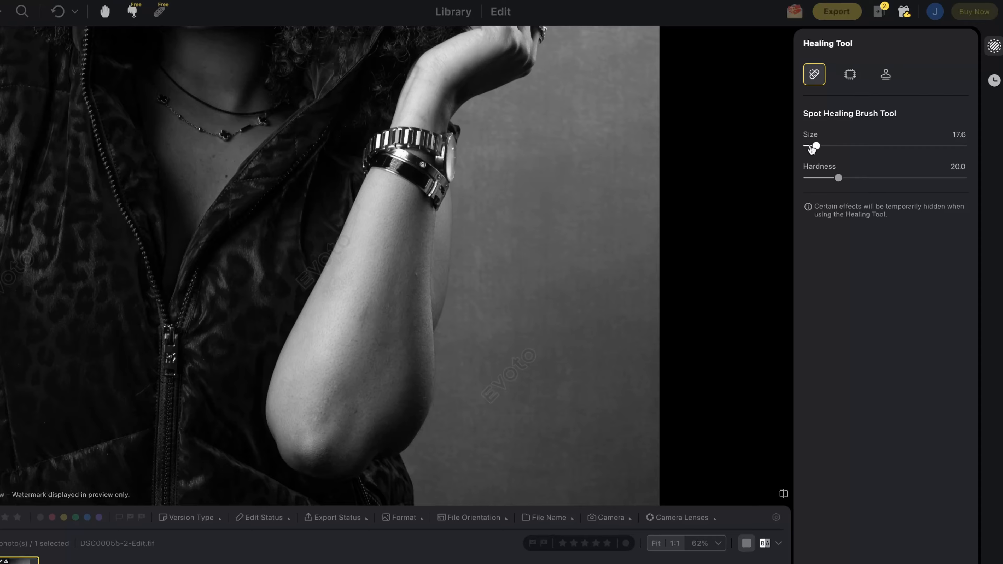
{"action": "left_click_drag", "start_coordinate": [815, 146], "coordinate": [810, 147]}
{"action": "left_click_drag", "start_coordinate": [368, 298], "coordinate": [363, 323]}
{"action": "left_click", "coordinate": [416, 275]}
Heal the skin on the lower part of the woman's hanging arm with the Spot Healing Brush.
{"action": "scroll", "coordinate": [400, 379], "scroll_direction": "down", "scroll_amount": 5}
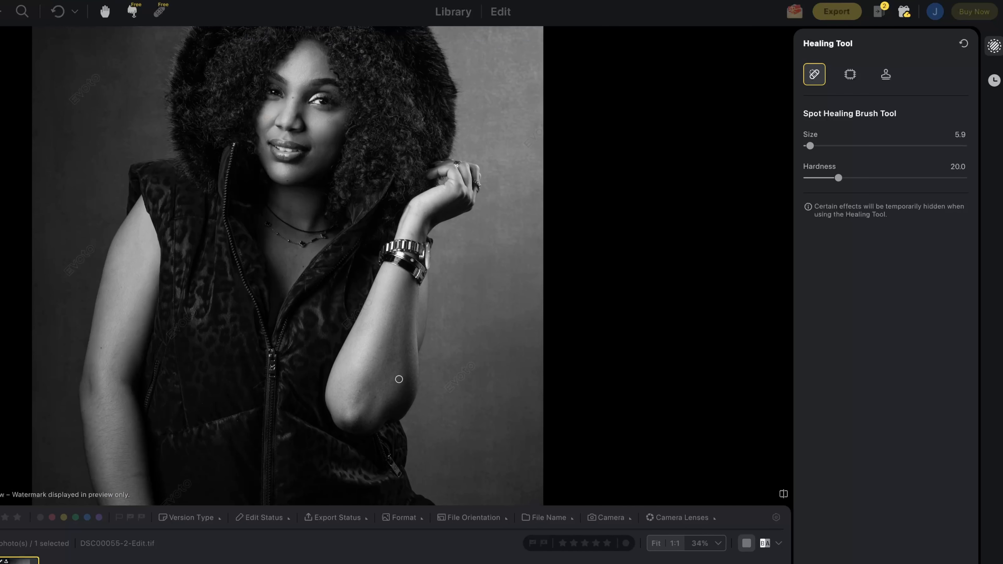
{"action": "scroll", "coordinate": [159, 399], "scroll_direction": "up", "scroll_amount": 2}
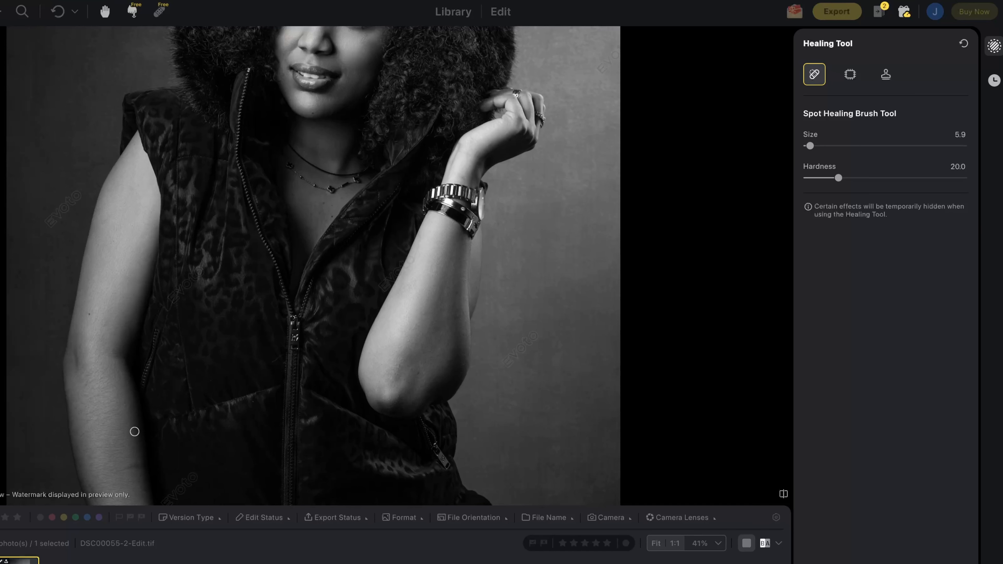
{"action": "left_click_drag", "start_coordinate": [121, 470], "coordinate": [139, 466]}
Try the Spot Healing Brush near the elbow of the raised arm, and undo that stroke.
{"action": "scroll", "coordinate": [312, 326], "scroll_direction": "down", "scroll_amount": 5}
{"action": "scroll", "coordinate": [312, 327], "scroll_direction": "up", "scroll_amount": 4}
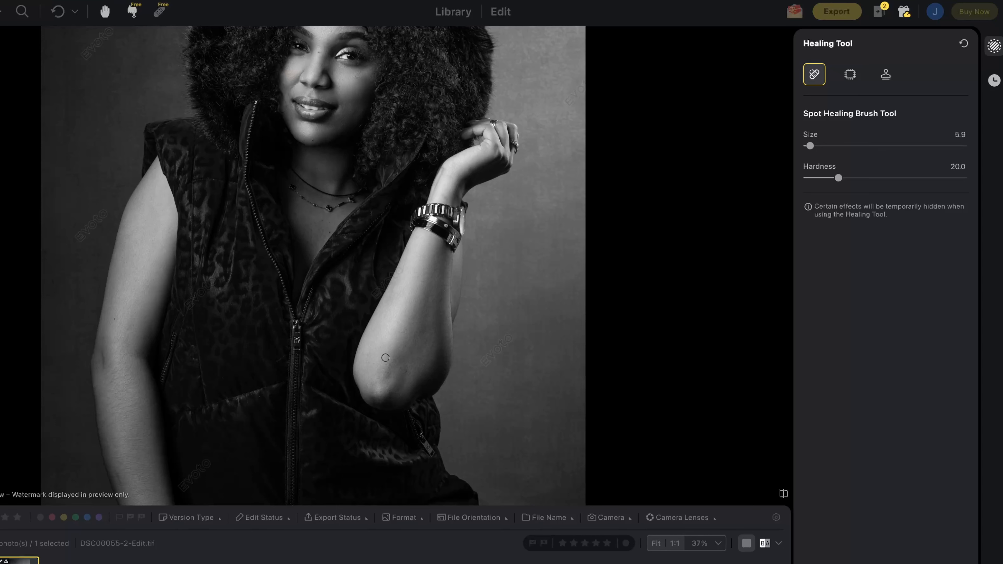
{"action": "left_click_drag", "start_coordinate": [385, 376], "coordinate": [396, 361]}
{"action": "key", "text": "ctrl+z"}
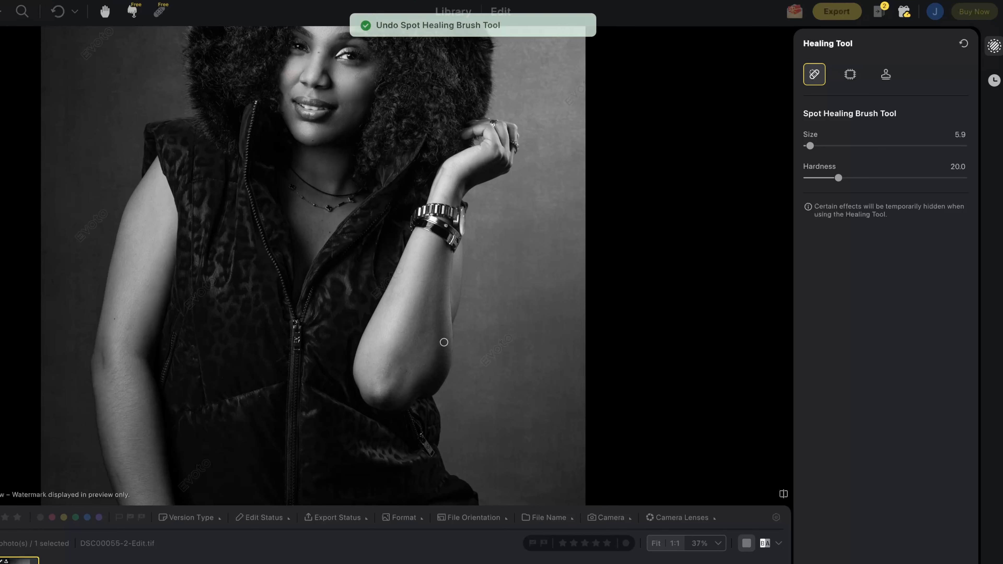
Review the healed arms and the whole black-and-white portrait, and leave the Healing Tool.
{"action": "scroll", "coordinate": [445, 341], "scroll_direction": "down", "scroll_amount": 5}
{"action": "scroll", "coordinate": [445, 341], "scroll_direction": "up", "scroll_amount": 6}
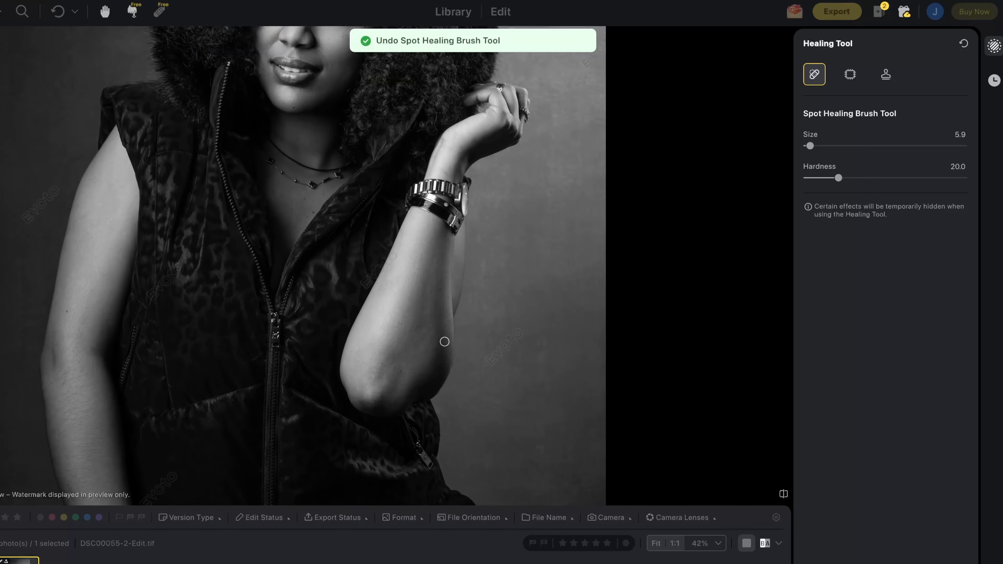
{"action": "scroll", "coordinate": [445, 340], "scroll_direction": "down", "scroll_amount": 4}
{"action": "scroll", "coordinate": [444, 341], "scroll_direction": "down", "scroll_amount": 2}
{"action": "scroll", "coordinate": [444, 341], "scroll_direction": "up", "scroll_amount": 3}
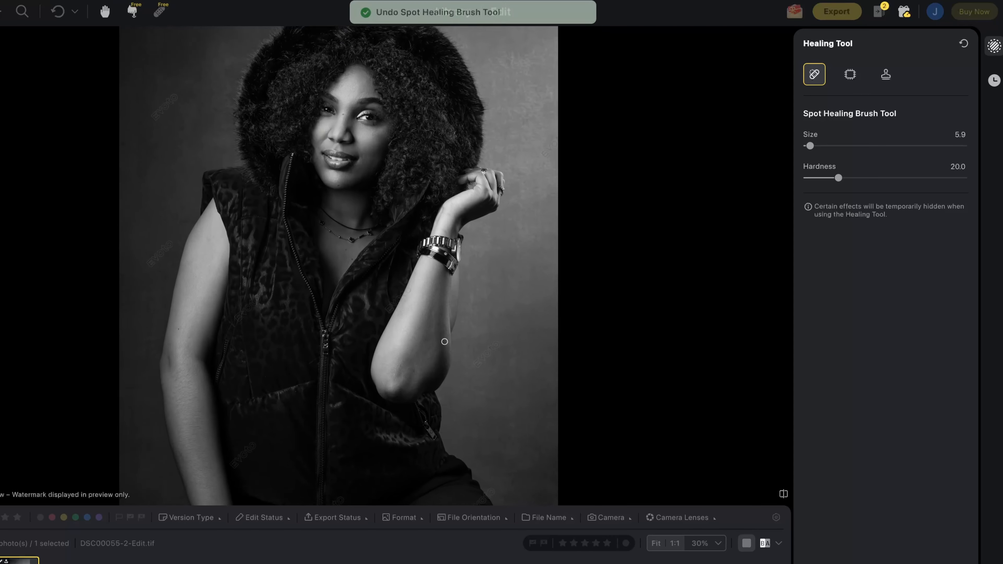
{"action": "scroll", "coordinate": [444, 340], "scroll_direction": "down", "scroll_amount": 3}
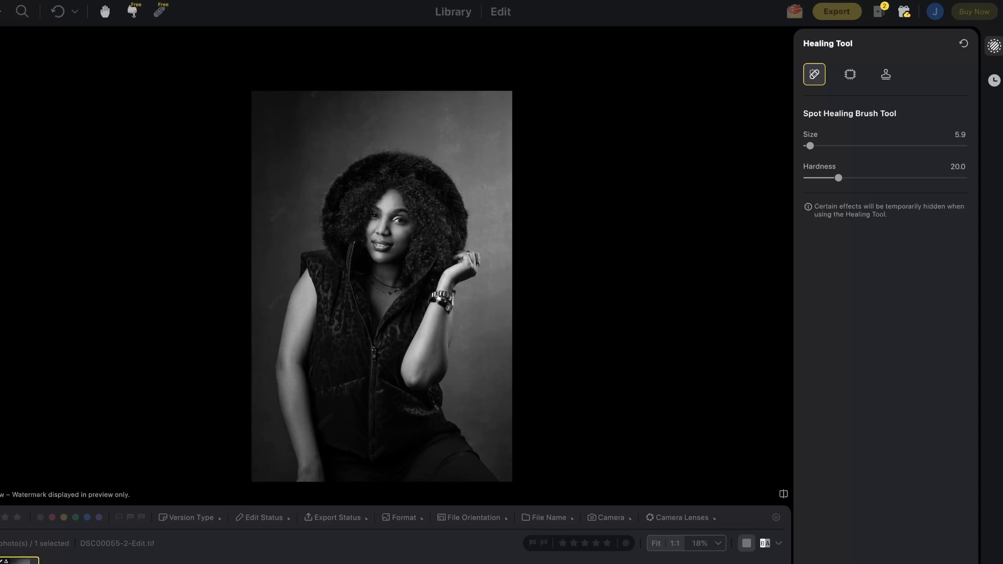
{"action": "key", "text": "Escape"}
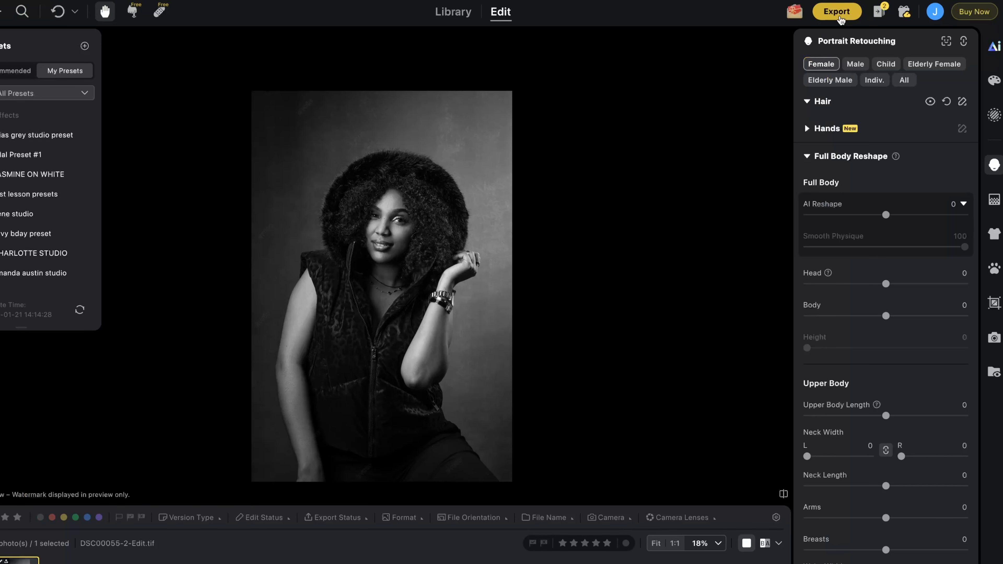
Export the healed black-and-white portrait to the Desktop, and inspect DSC00055-2-Edit_(4).tif full screen.
{"action": "left_click", "coordinate": [837, 12]}
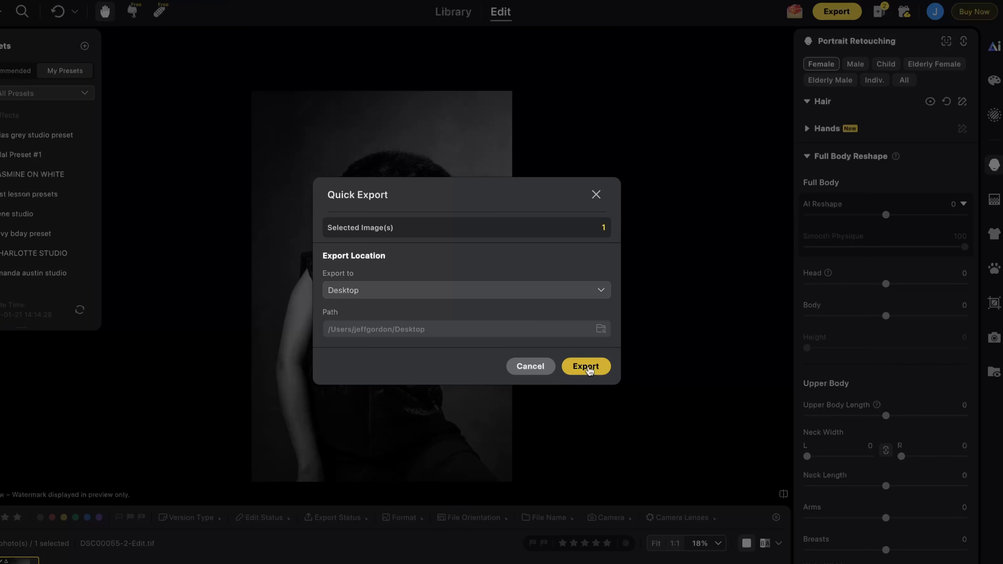
{"action": "left_click", "coordinate": [580, 369]}
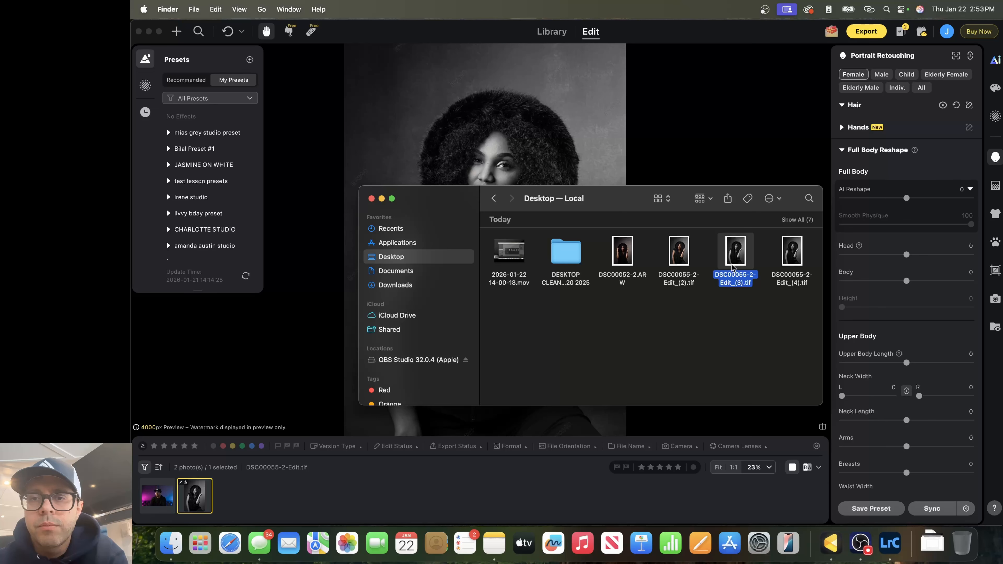
{"action": "left_click", "coordinate": [792, 259]}
{"action": "key", "text": "space"}
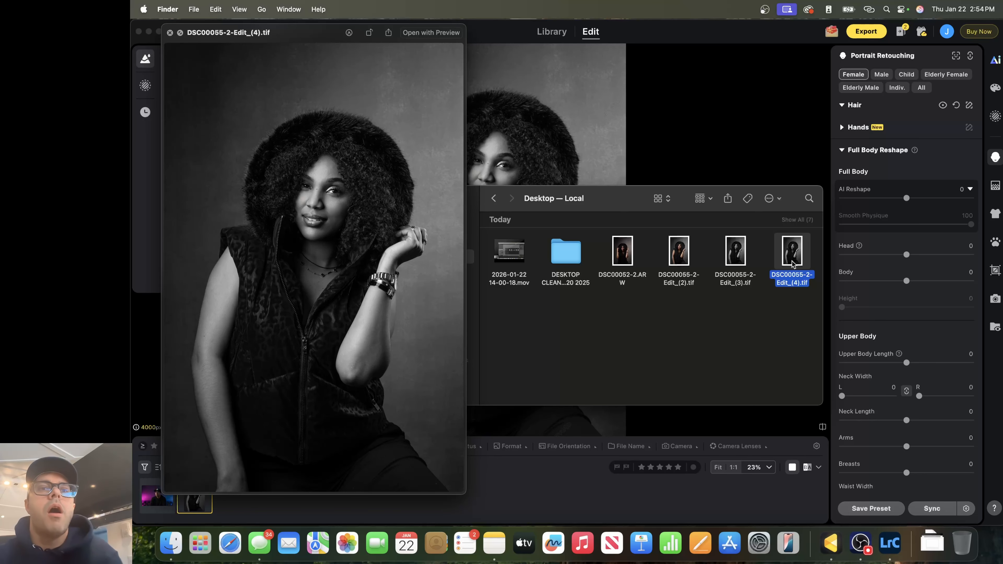
{"action": "left_click", "coordinate": [180, 33]}
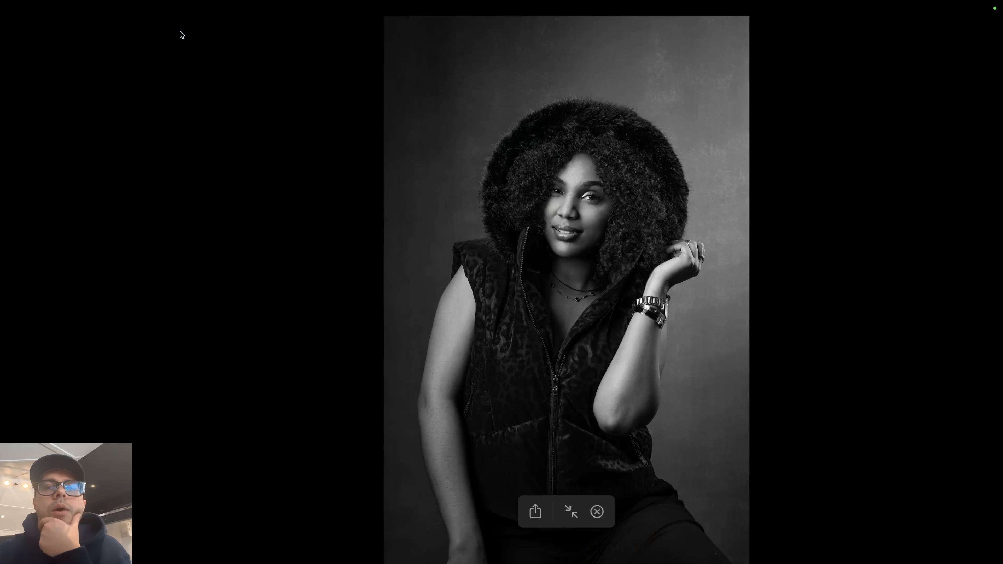
{"action": "scroll", "coordinate": [577, 164], "scroll_direction": "up", "scroll_amount": 5}
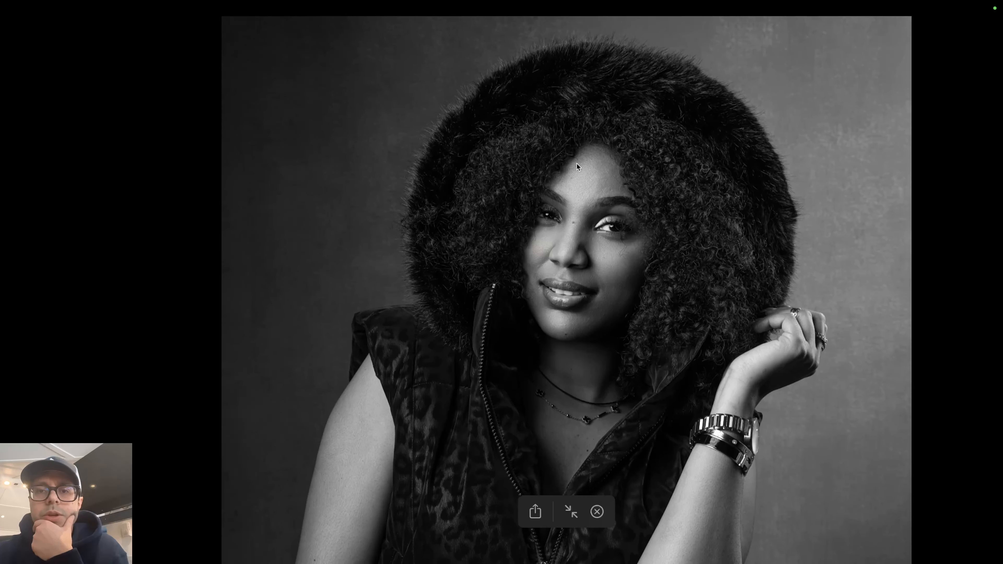
{"action": "key", "text": "Escape"}
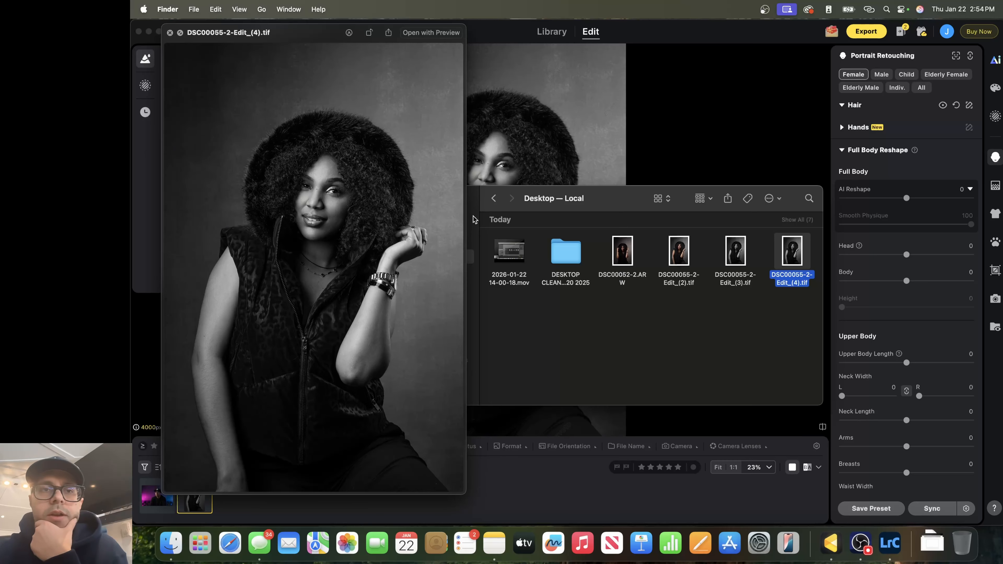
{"action": "left_click", "coordinate": [170, 33]}
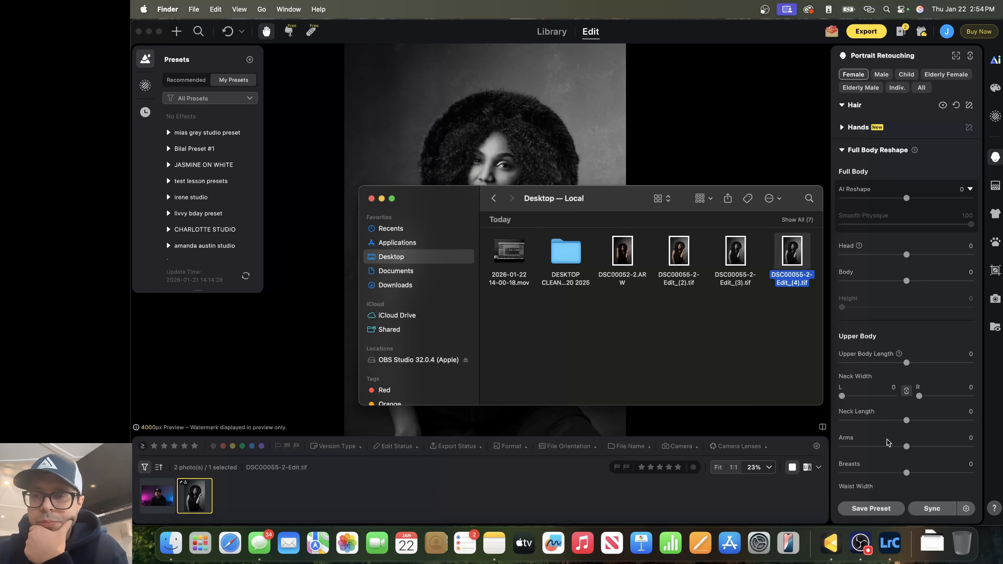
Switch to Lightroom Classic and view more of the colour portrait in the Develop module.
{"action": "left_click", "coordinate": [895, 544]}
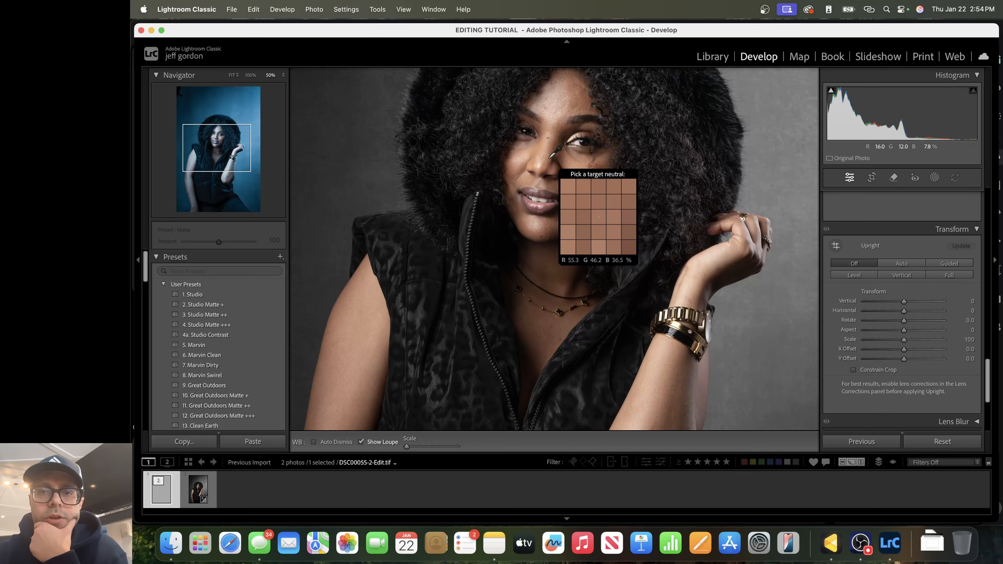
{"action": "key", "text": "super+minus"}
{"action": "key", "text": "super+minus"}
{"action": "key", "text": "super+equal"}
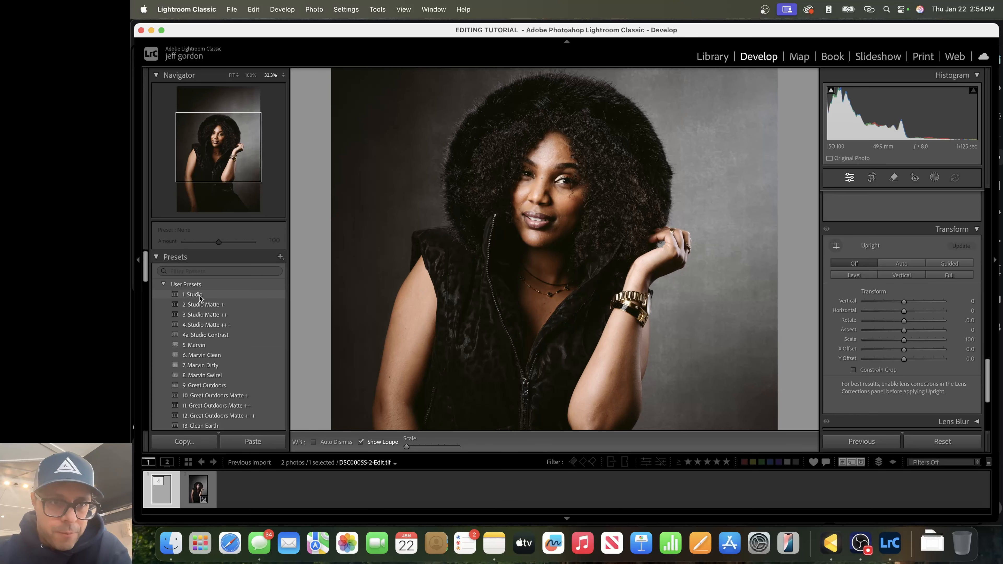
Browse the user presets, previewing the Studio, Marvin, Studio B&W, Silver Bath B&W and remaining looks on the colour portrait.
{"action": "scroll", "coordinate": [209, 334], "scroll_direction": "down", "scroll_amount": 3}
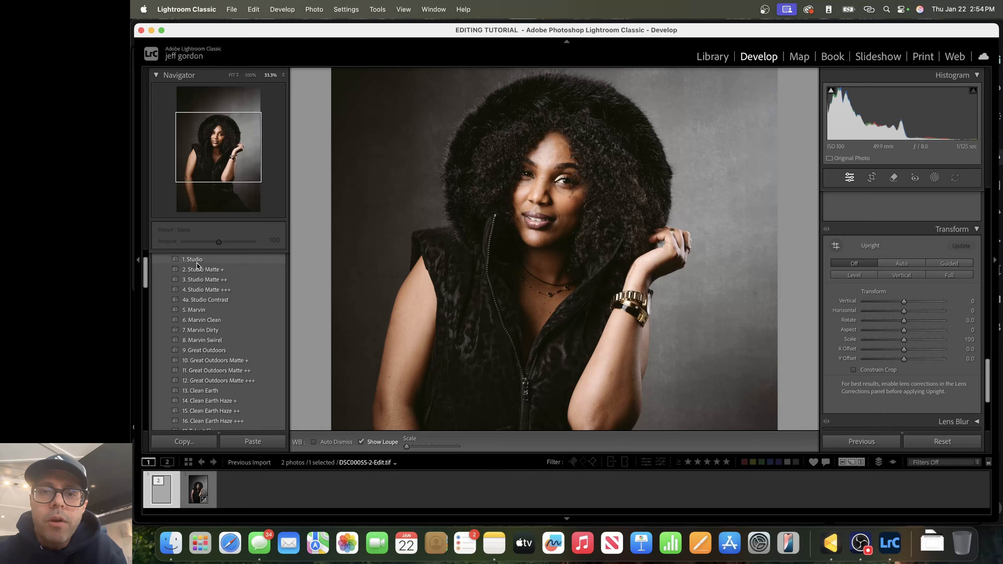
{"action": "scroll", "coordinate": [197, 265], "scroll_direction": "up", "scroll_amount": 3}
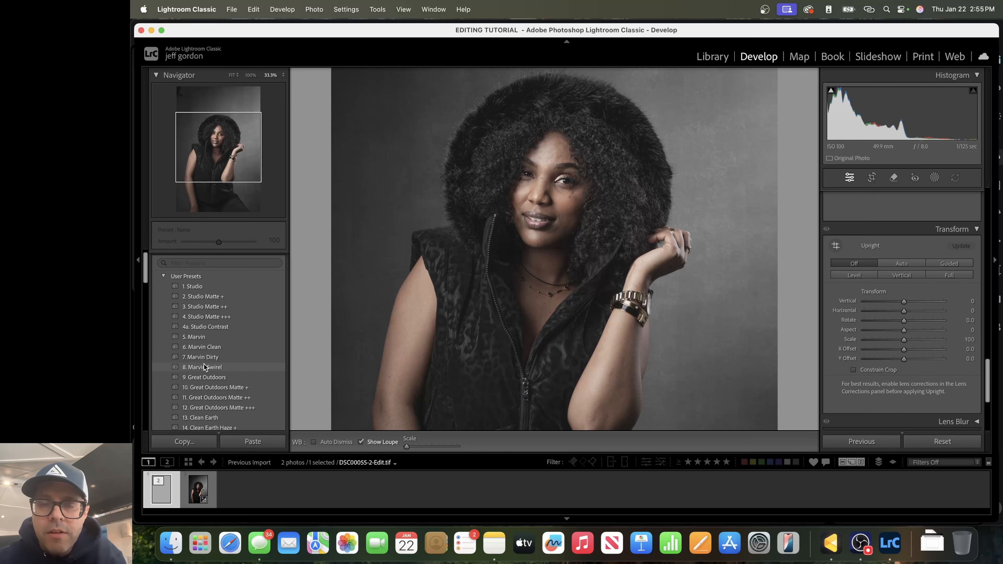
{"action": "scroll", "coordinate": [204, 364], "scroll_direction": "down", "scroll_amount": 3}
{"action": "scroll", "coordinate": [205, 371], "scroll_direction": "down", "scroll_amount": 3}
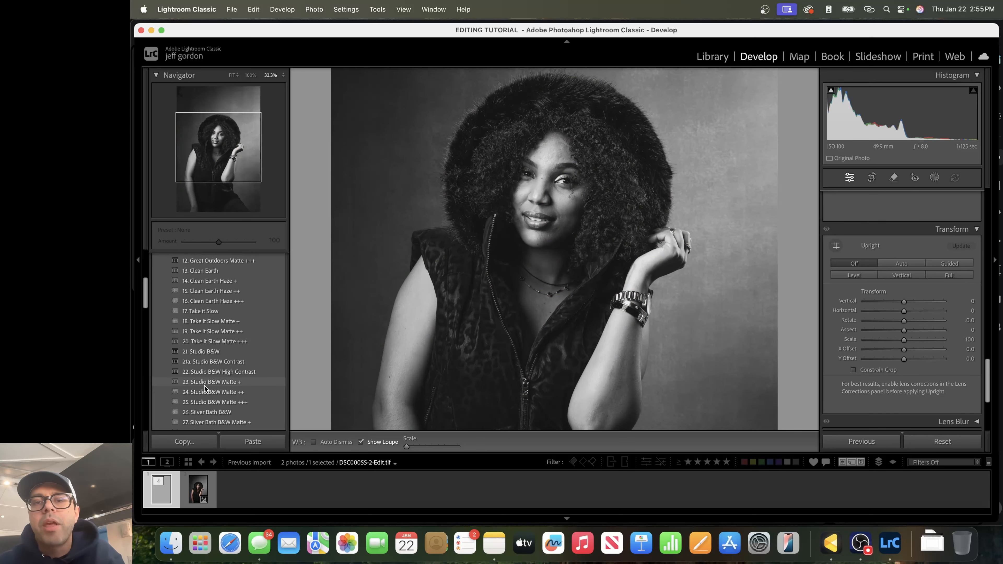
{"action": "scroll", "coordinate": [204, 386], "scroll_direction": "down", "scroll_amount": 2}
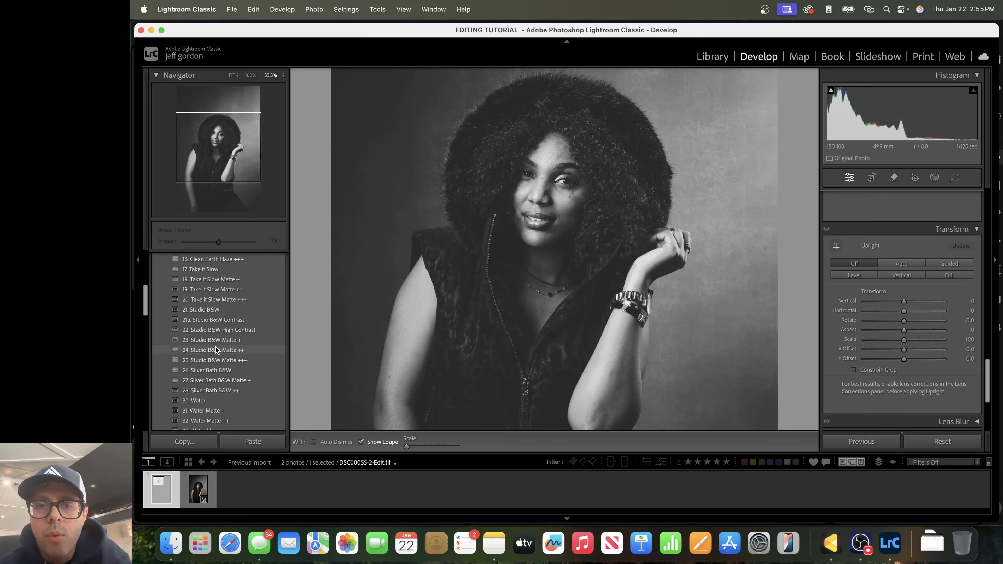
{"action": "scroll", "coordinate": [216, 350], "scroll_direction": "down", "scroll_amount": 3}
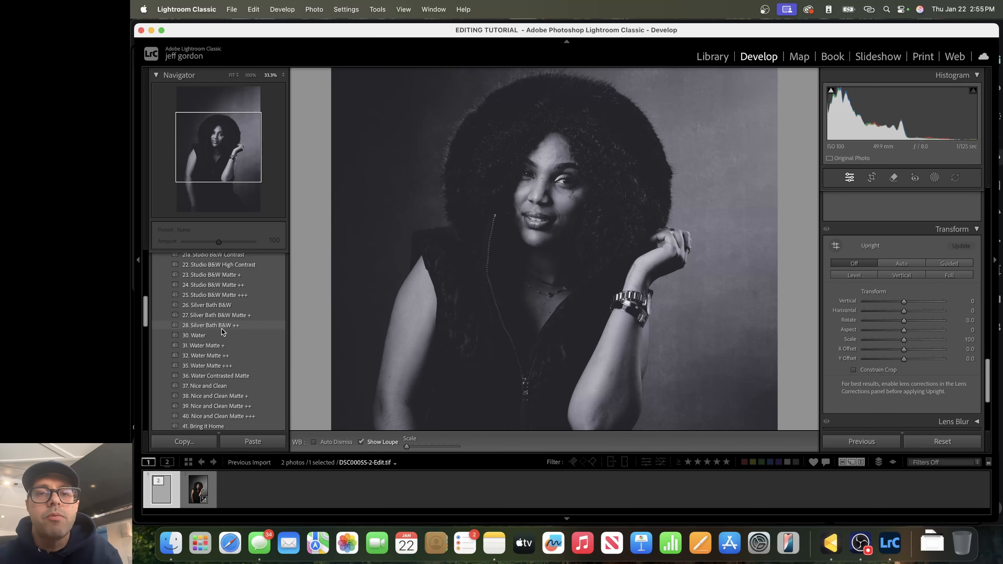
{"action": "scroll", "coordinate": [223, 332], "scroll_direction": "down", "scroll_amount": 2}
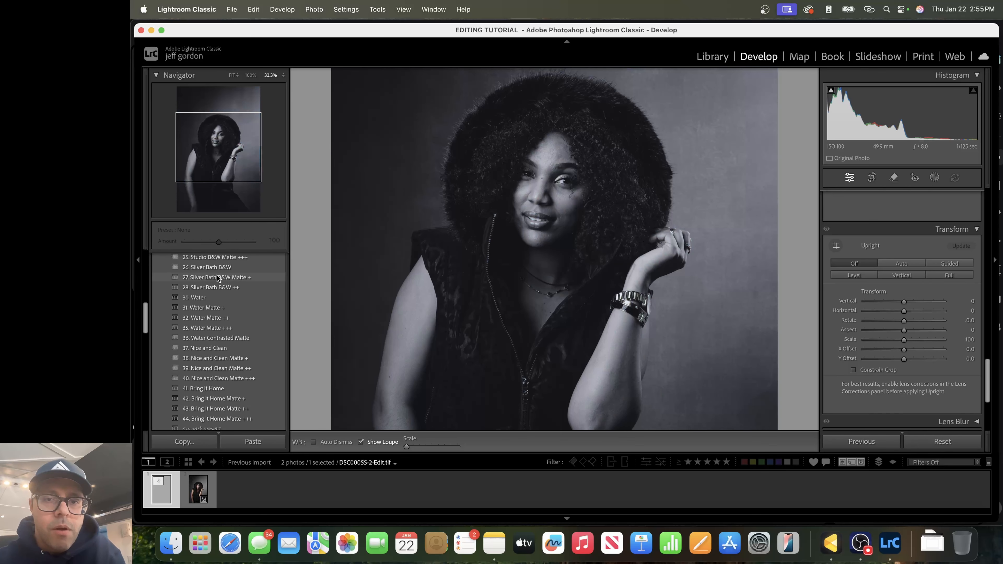
{"action": "scroll", "coordinate": [208, 372], "scroll_direction": "down", "scroll_amount": 7}
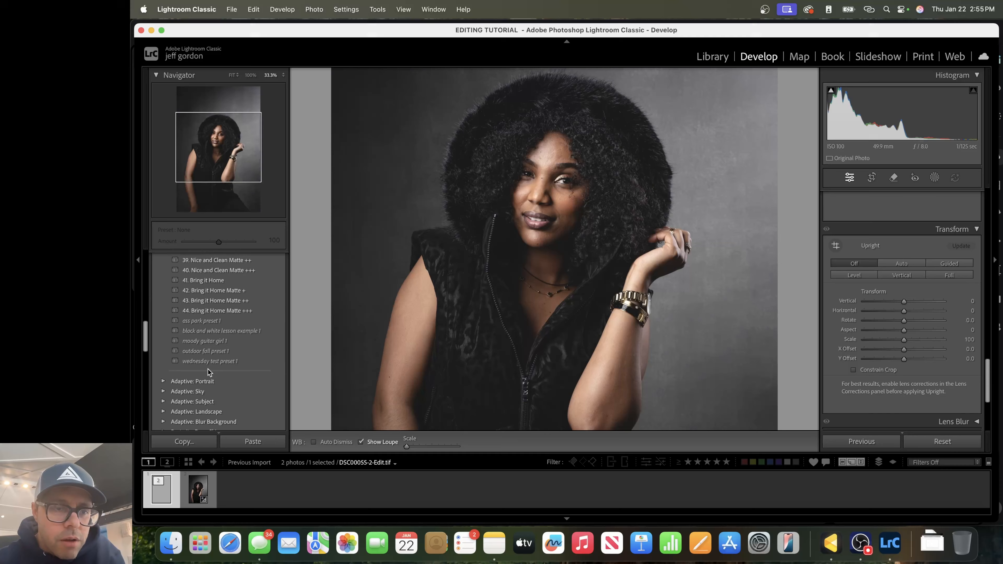
{"action": "scroll", "coordinate": [209, 372], "scroll_direction": "up", "scroll_amount": 20}
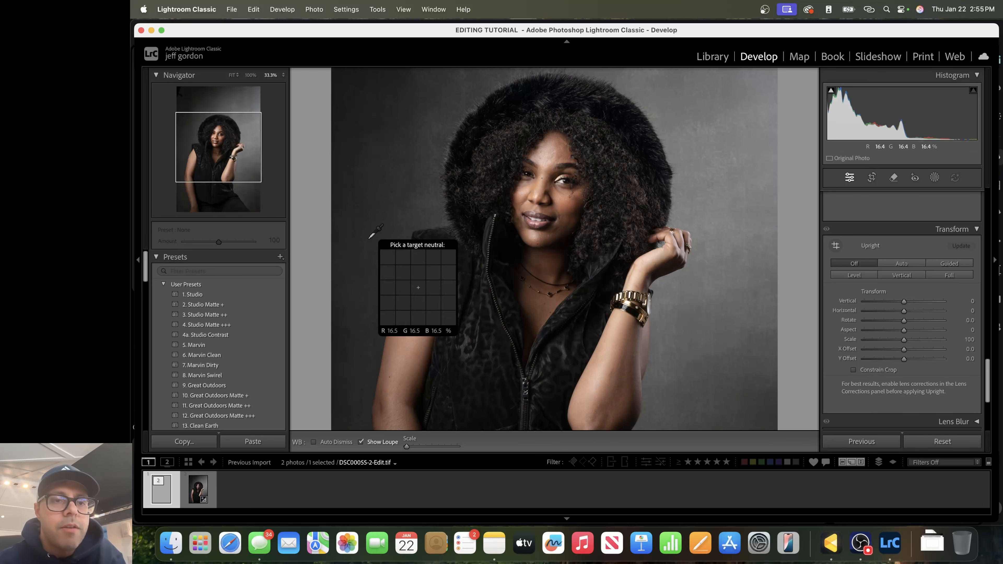
{"action": "left_click", "coordinate": [280, 257]}
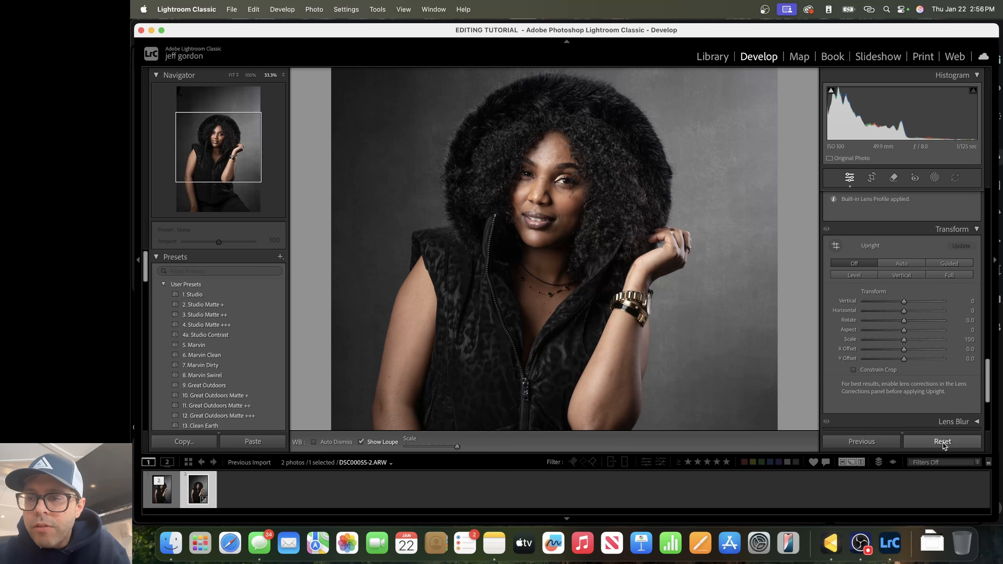
Compare the before and after versions of the edited raw portrait DSC00055-2.ARW, switching between them twice.
{"action": "key", "text": "backslash"}
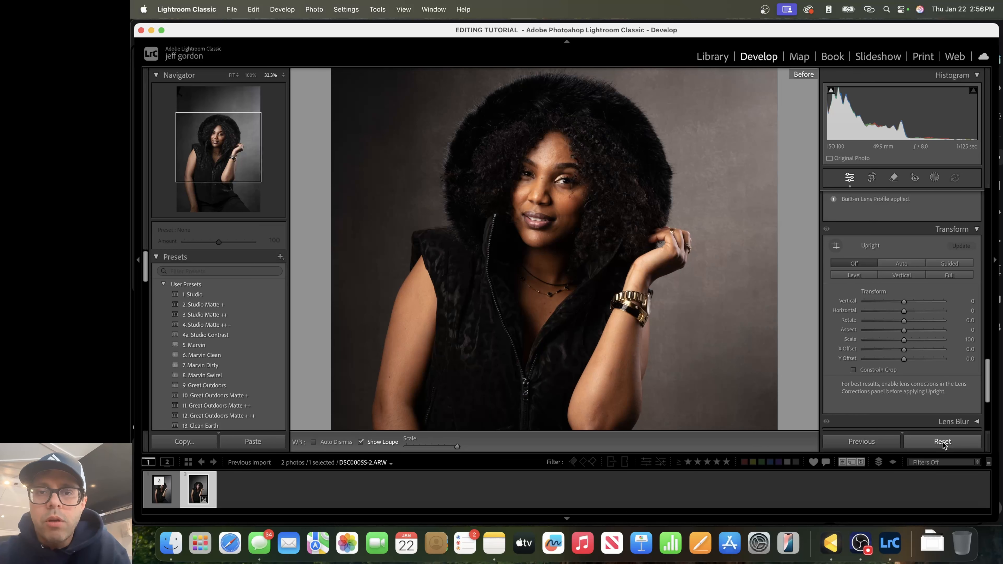
{"action": "key", "text": "backslash"}
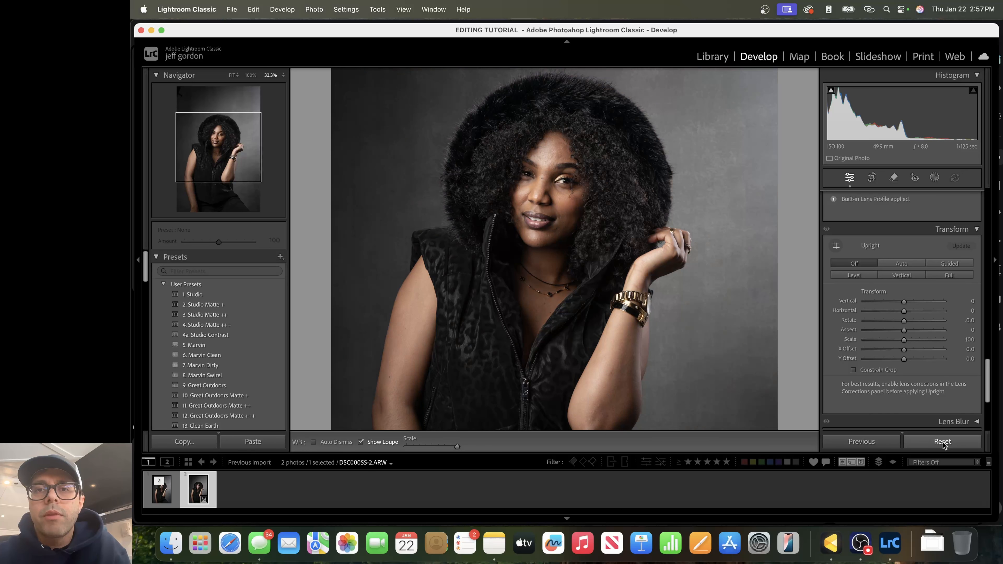
{"action": "key", "text": "backslash"}
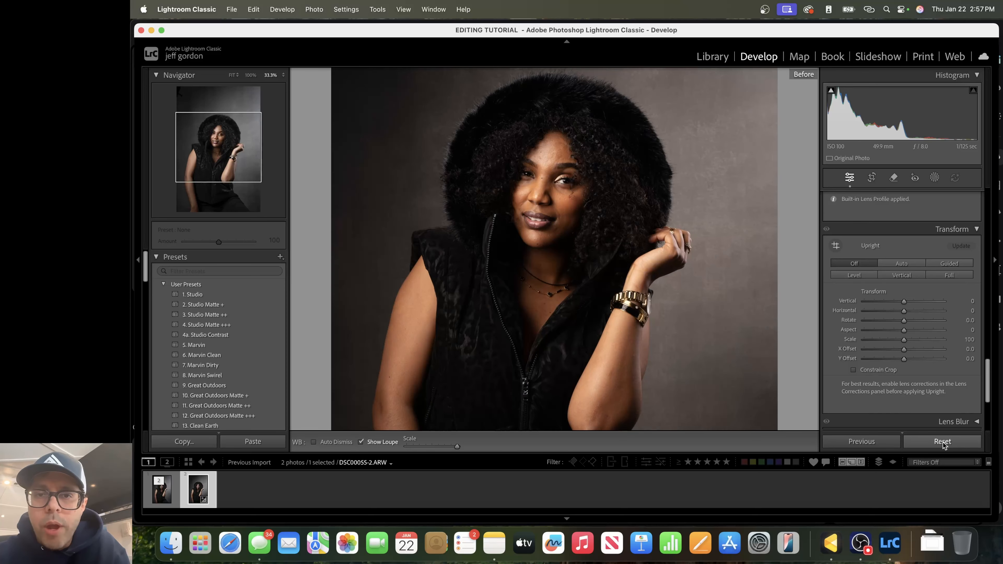
{"action": "key", "text": "backslash"}
Switch to Finder and preview the exported DSC00055-2-Edit_(2).tif in colour and DSC00055-2-Edit_(4).tif in black and white from the Desktop.
{"action": "left_click", "coordinate": [171, 543]}
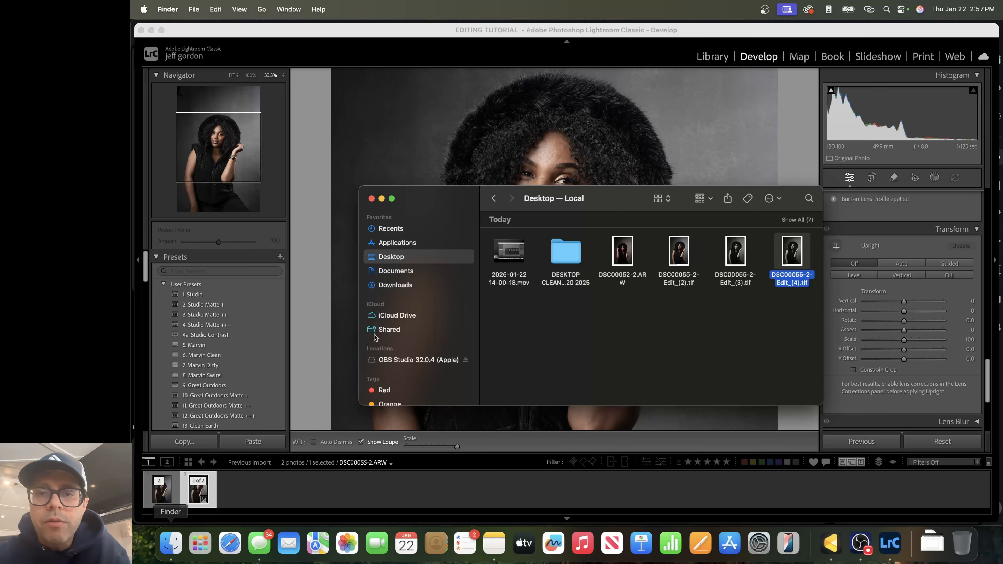
{"action": "left_click", "coordinate": [679, 253]}
{"action": "key", "text": "space"}
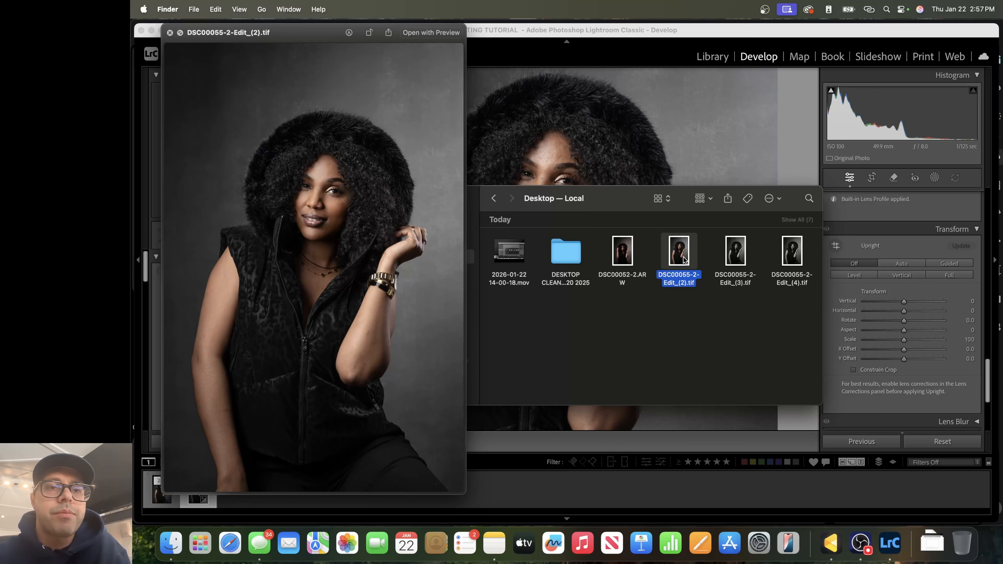
{"action": "left_click", "coordinate": [793, 255]}
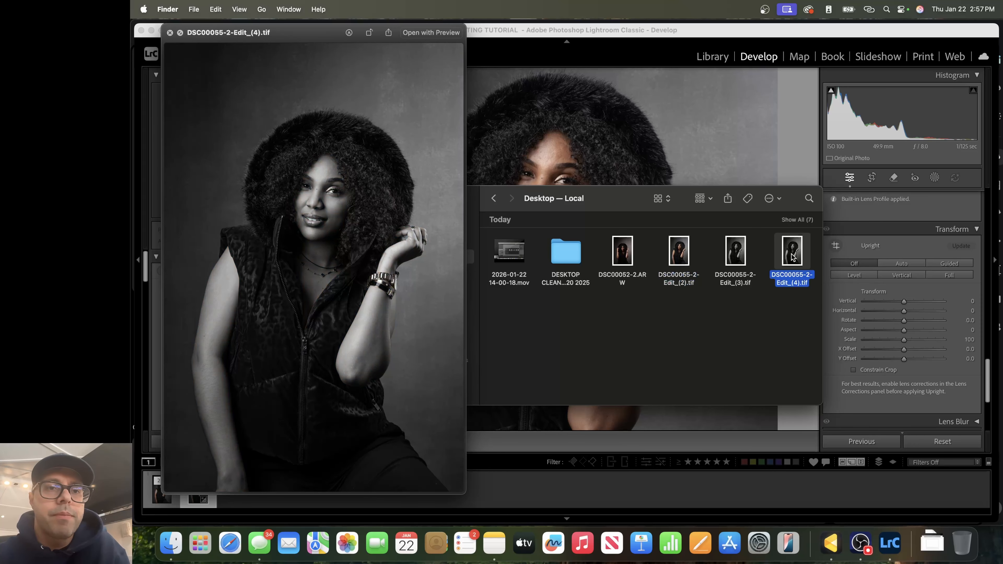